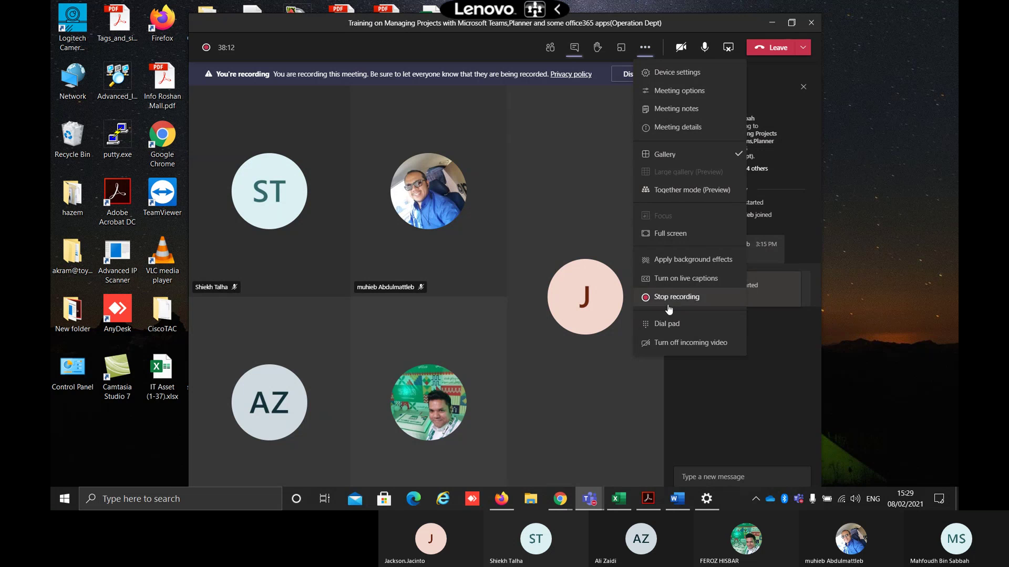
Close the AnyDesk window and switch to the Teams window showing the Operation test team's General planner board
{"action": "left_click", "coordinate": [543, 503]}
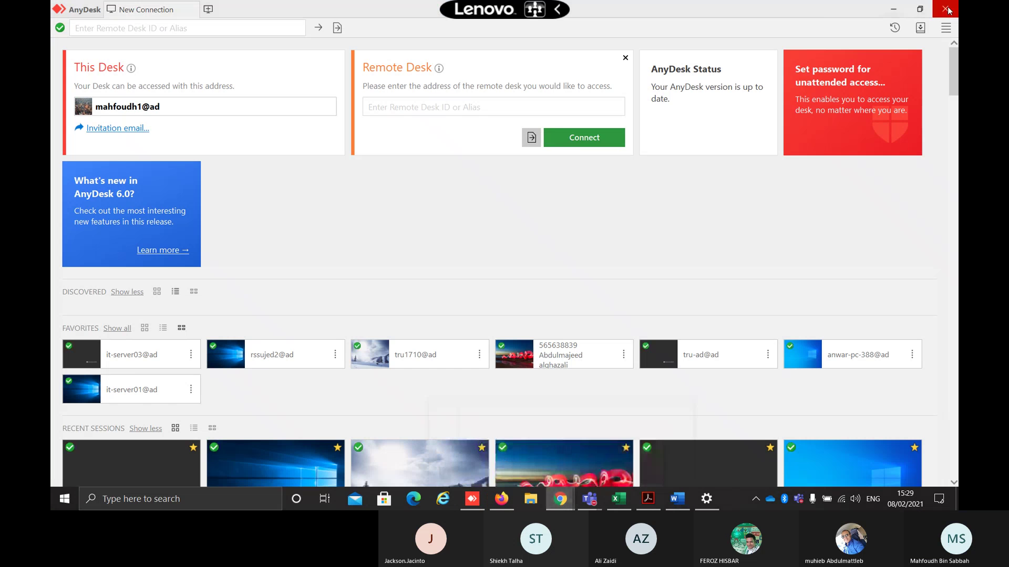
{"action": "left_click", "coordinate": [949, 11]}
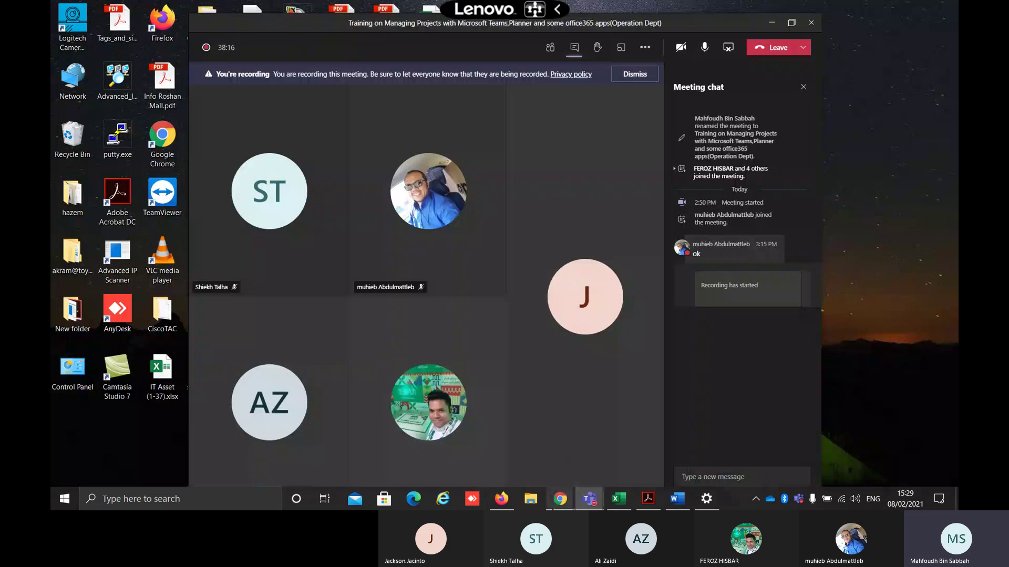
{"action": "mouse_move", "coordinate": [597, 503]}
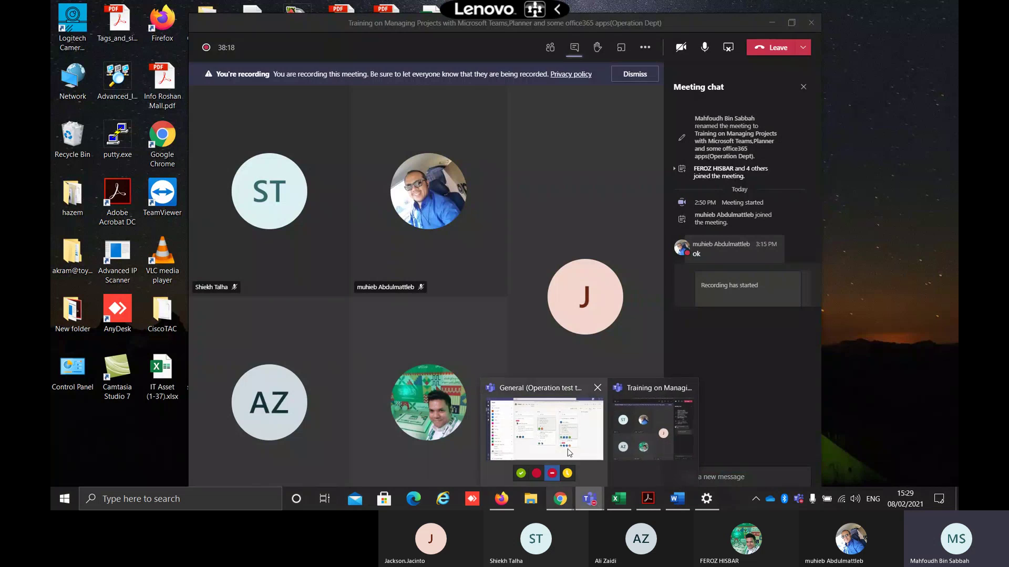
{"action": "left_click", "coordinate": [570, 457]}
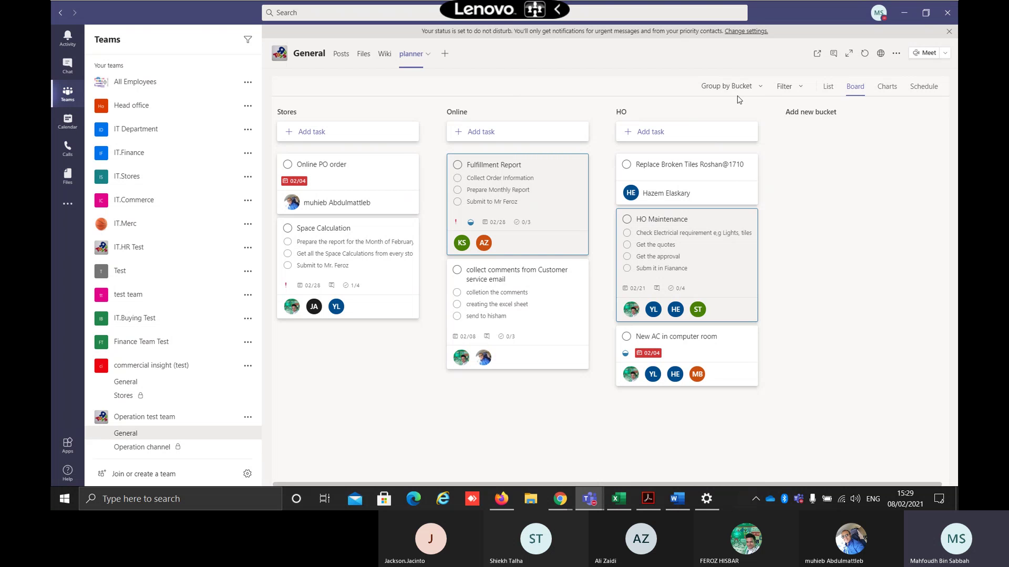
Group the planner board by Assigned to and review the tasks in each team member's column
{"action": "left_click", "coordinate": [759, 90]}
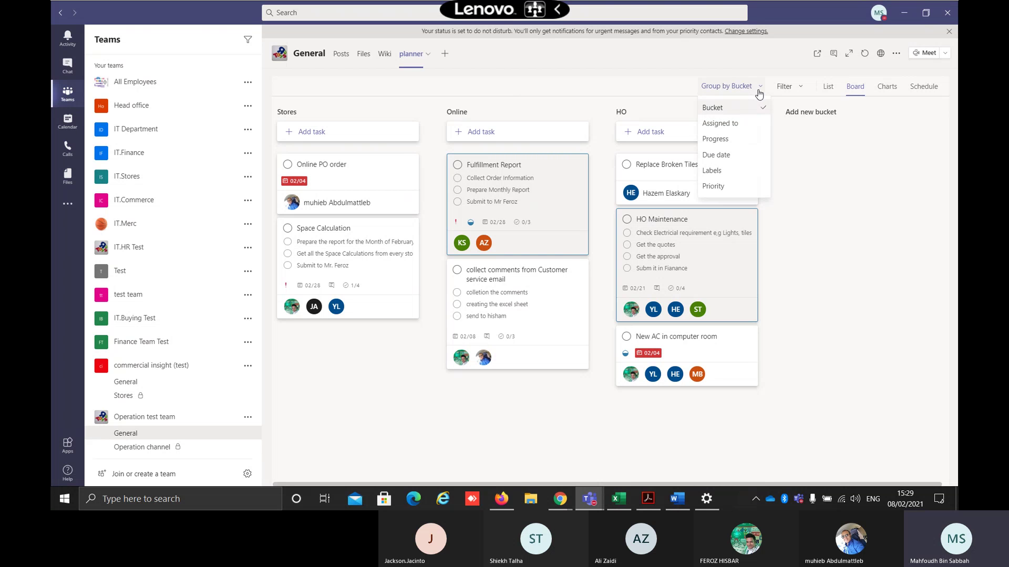
{"action": "left_click", "coordinate": [745, 124]}
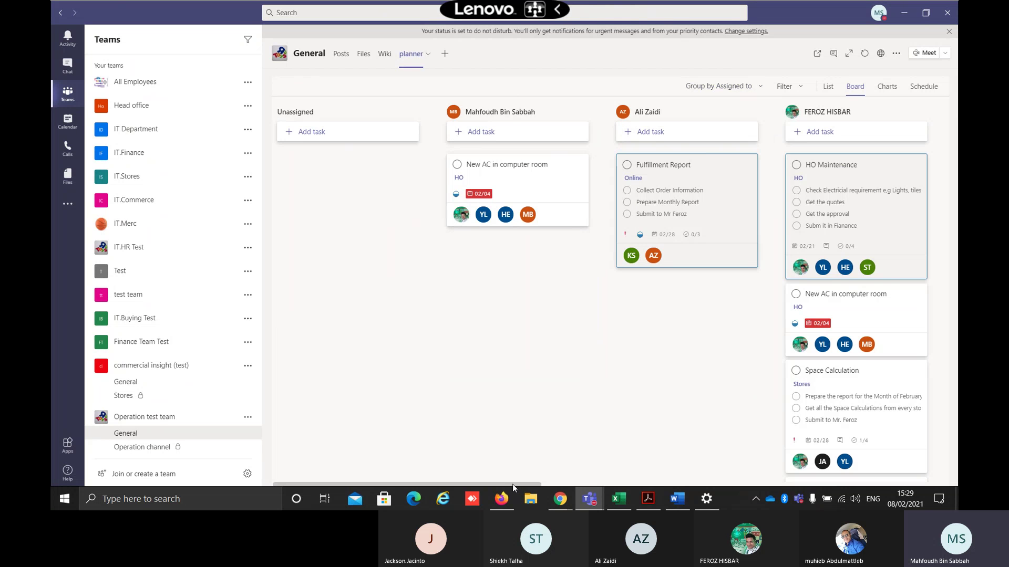
{"action": "scroll", "coordinate": [512, 484], "scroll_direction": "right", "scroll_amount": 3}
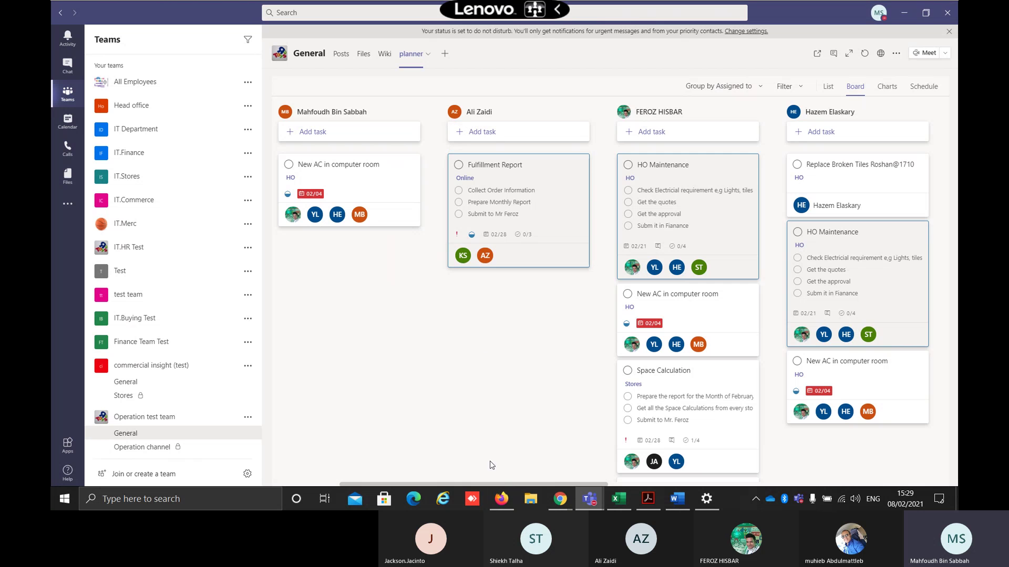
{"action": "scroll", "coordinate": [497, 484], "scroll_direction": "right", "scroll_amount": 4}
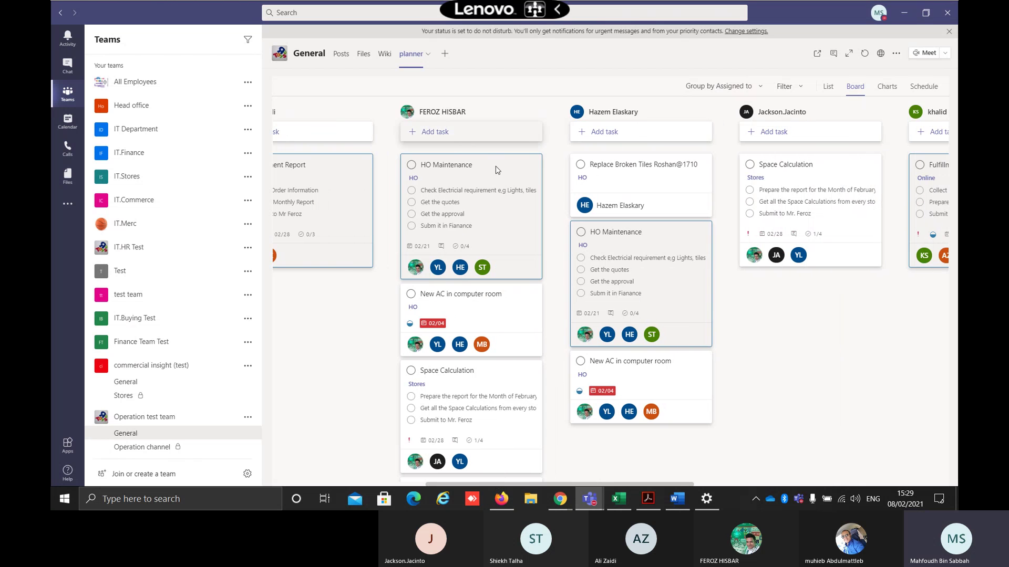
{"action": "scroll", "coordinate": [470, 341], "scroll_direction": "down", "scroll_amount": 3}
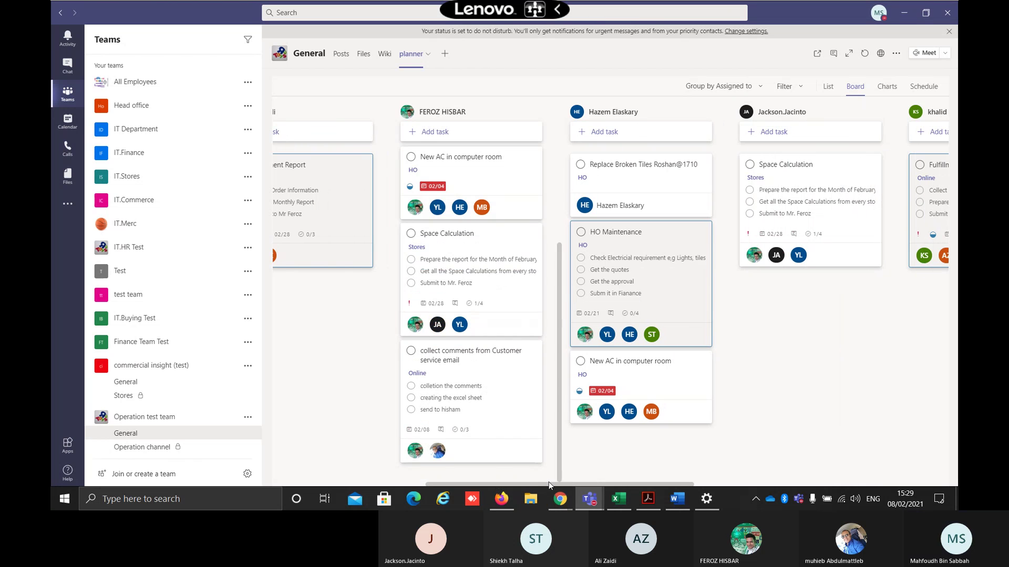
{"action": "left_click_drag", "start_coordinate": [549, 485], "coordinate": [601, 484]}
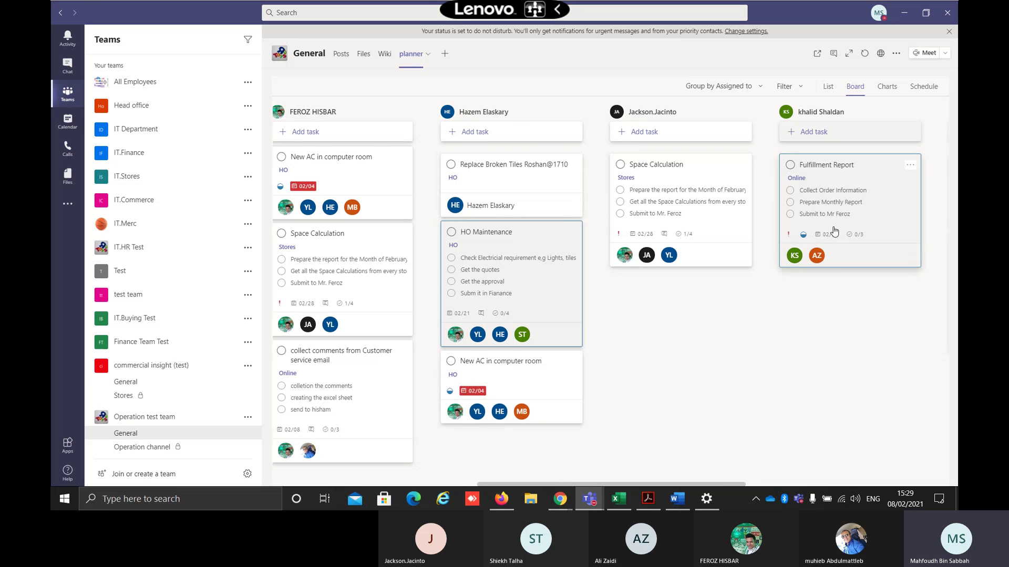
{"action": "left_click_drag", "start_coordinate": [744, 486], "coordinate": [486, 482]}
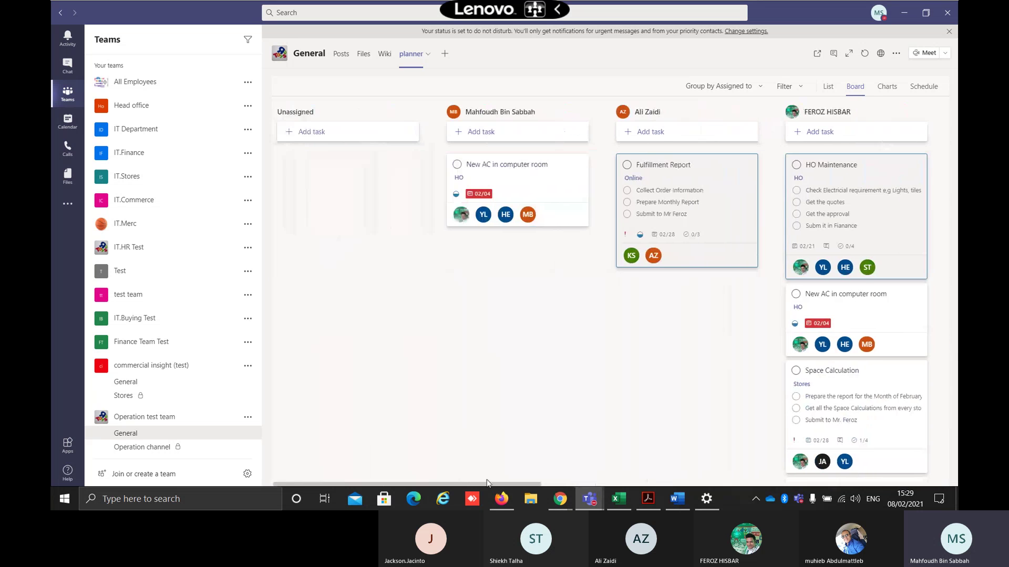
Filter the board by assignment to the team member with initials HE and look through the matching tasks
{"action": "left_click", "coordinate": [786, 88]}
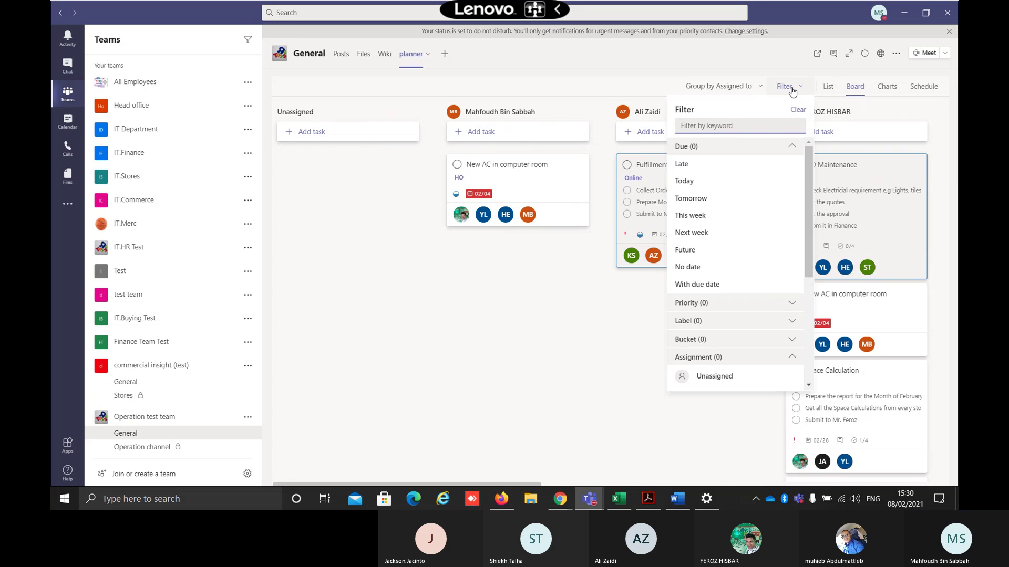
{"action": "scroll", "coordinate": [743, 273], "scroll_direction": "down", "scroll_amount": 3}
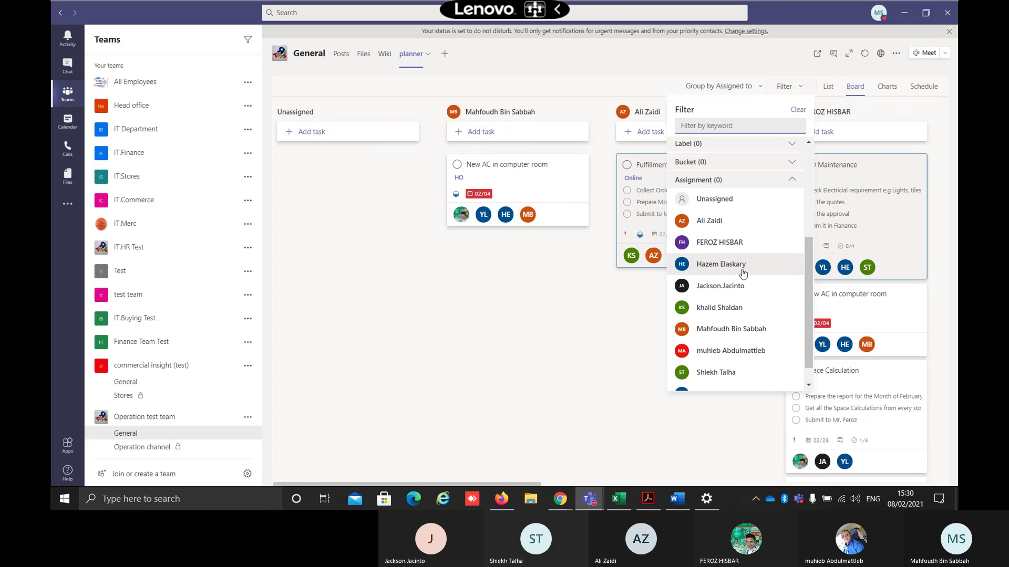
{"action": "left_click", "coordinate": [742, 273]}
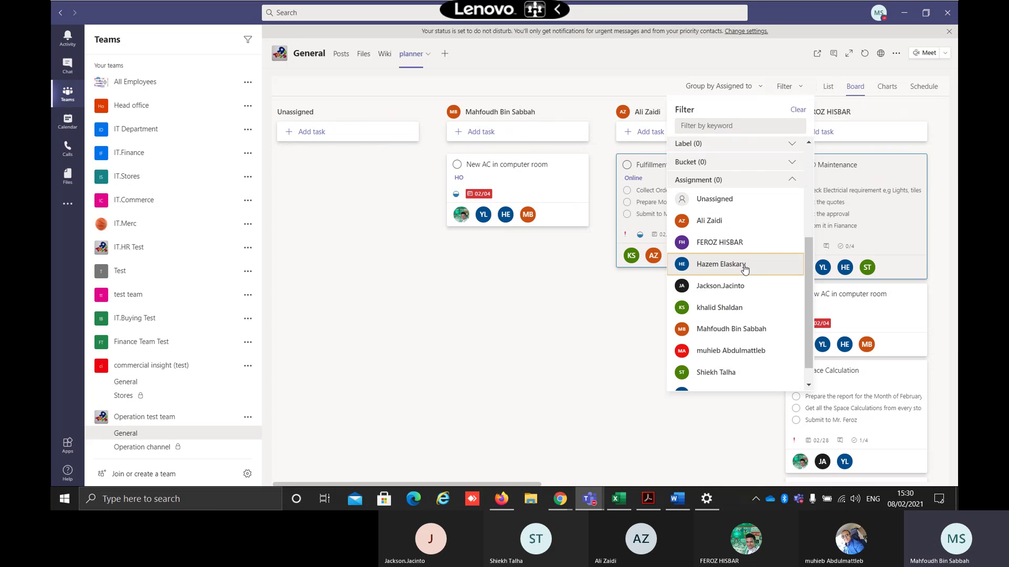
{"action": "left_click", "coordinate": [592, 478]}
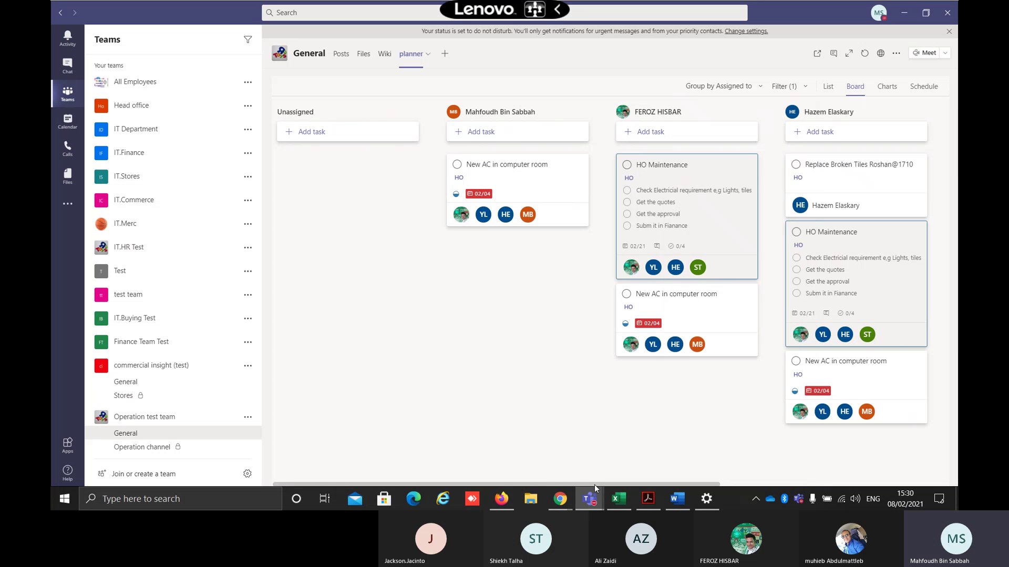
{"action": "left_click", "coordinate": [759, 87]}
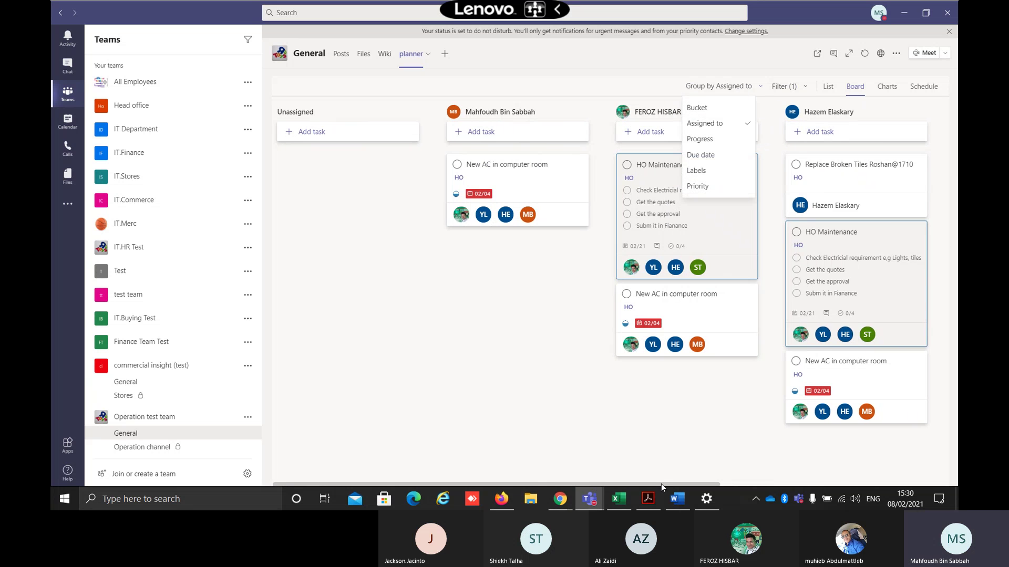
{"action": "left_click_drag", "start_coordinate": [661, 484], "coordinate": [838, 485]}
Remove the HE team member from the board's assignment filter
{"action": "left_click", "coordinate": [783, 86]}
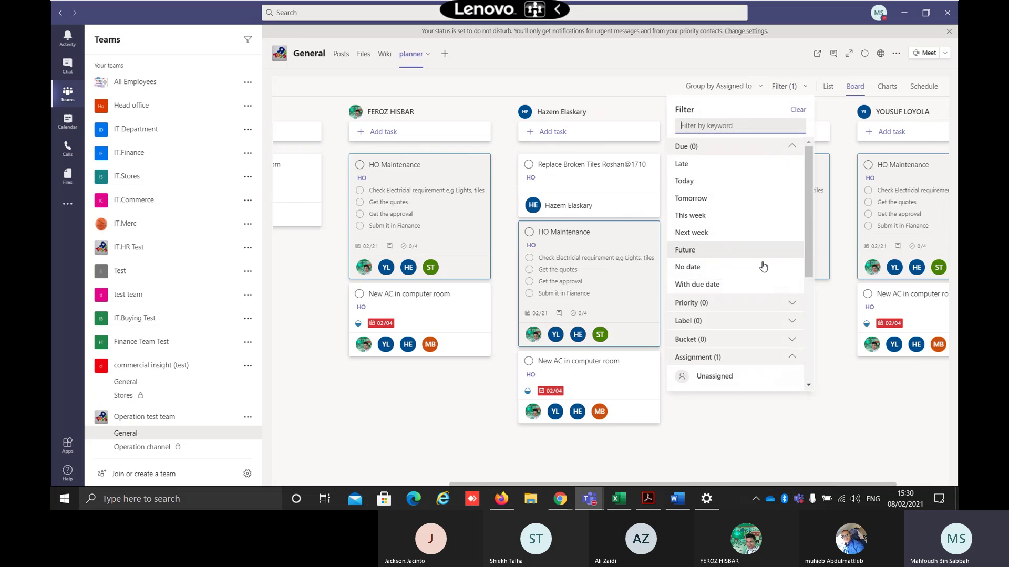
{"action": "scroll", "coordinate": [746, 273], "scroll_direction": "down", "scroll_amount": 5}
{"action": "left_click", "coordinate": [736, 264]}
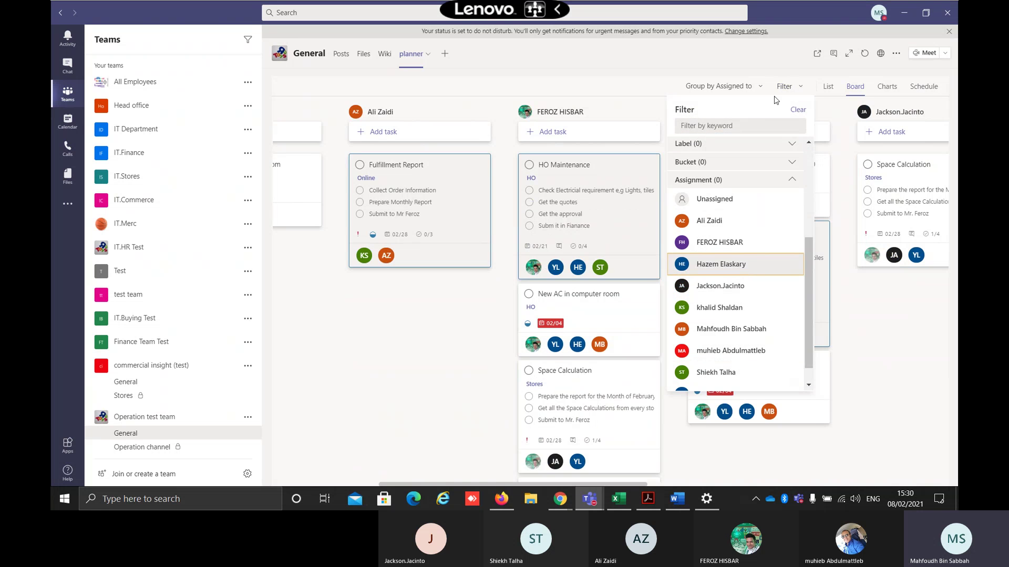
Reapply the assignment filter for the HE team member and review the filtered columns
{"action": "left_click", "coordinate": [786, 87]}
{"action": "left_click", "coordinate": [785, 86]}
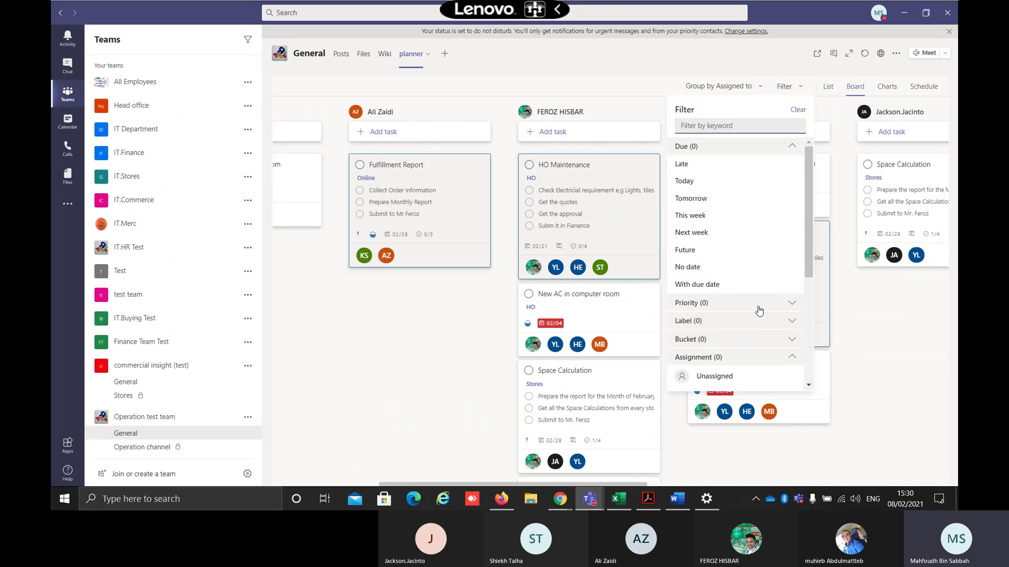
{"action": "scroll", "coordinate": [741, 326], "scroll_direction": "down", "scroll_amount": 5}
{"action": "left_click", "coordinate": [721, 323]}
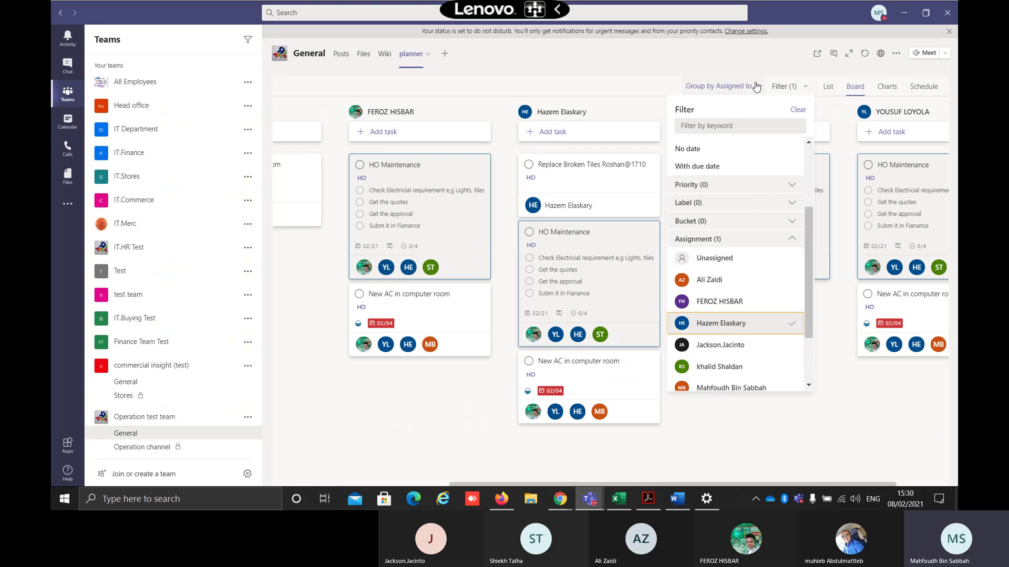
{"action": "left_click", "coordinate": [757, 87]}
{"action": "left_click", "coordinate": [792, 110]}
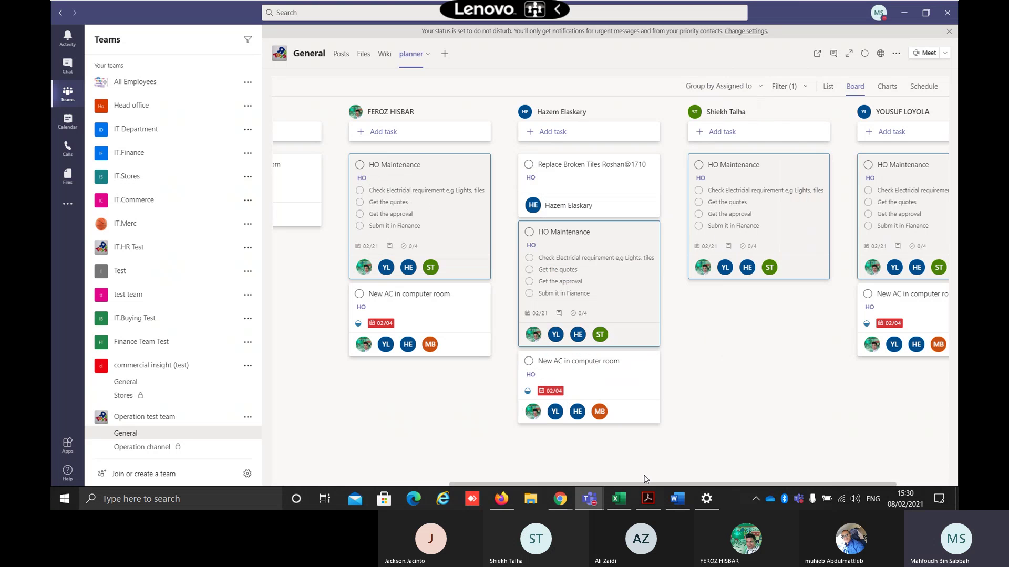
{"action": "left_click_drag", "start_coordinate": [642, 484], "coordinate": [668, 488]}
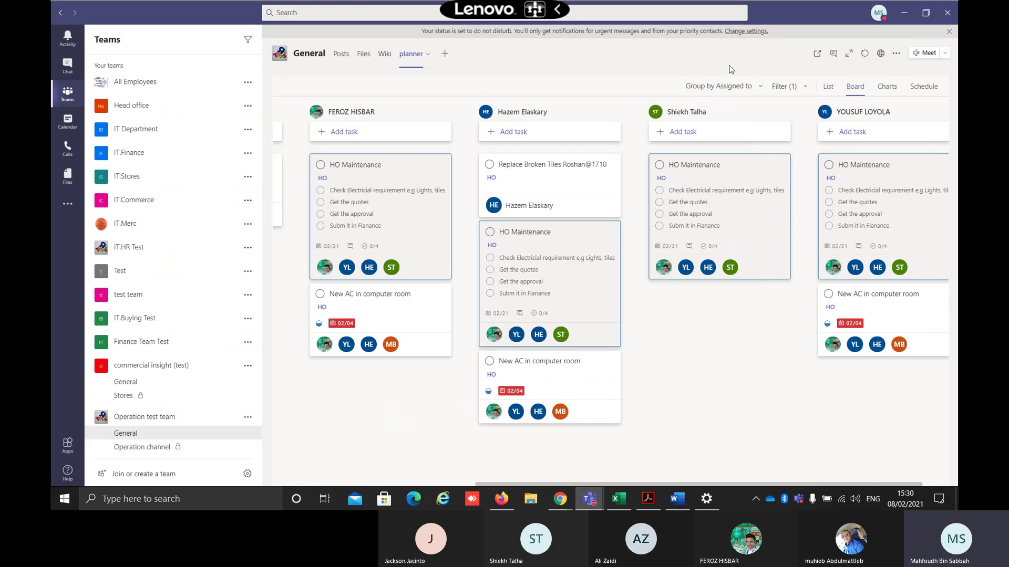
Look over the available filter options and group the filtered board by Due date
{"action": "left_click", "coordinate": [804, 88]}
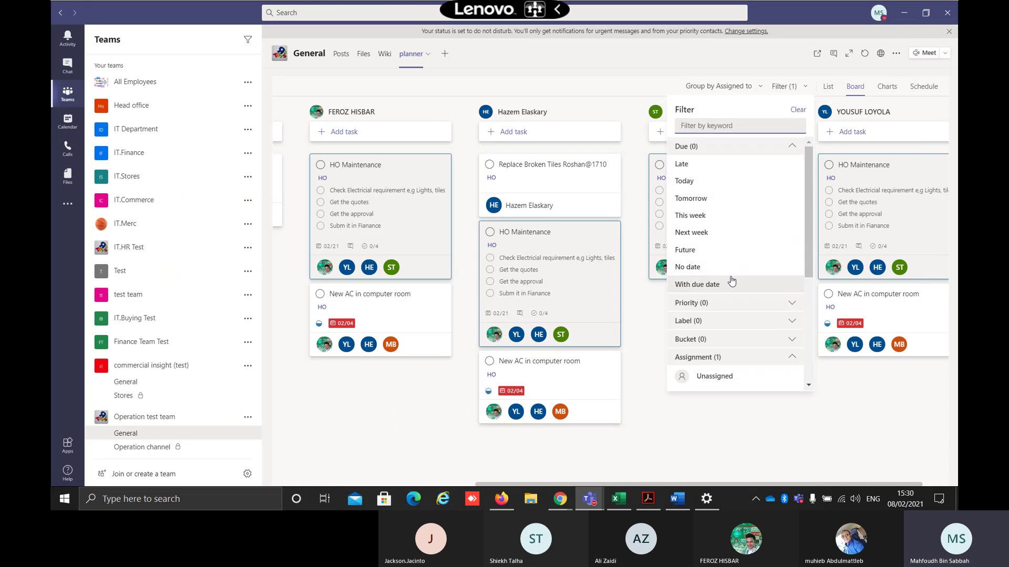
{"action": "scroll", "coordinate": [733, 236], "scroll_direction": "down", "scroll_amount": 5}
{"action": "scroll", "coordinate": [733, 189], "scroll_direction": "up", "scroll_amount": 5}
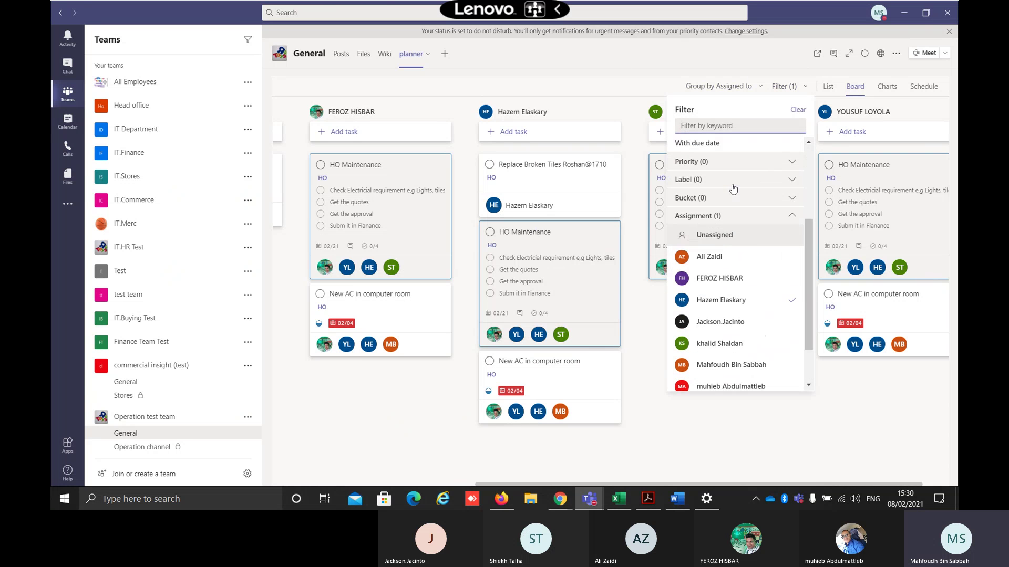
{"action": "left_click", "coordinate": [731, 87]}
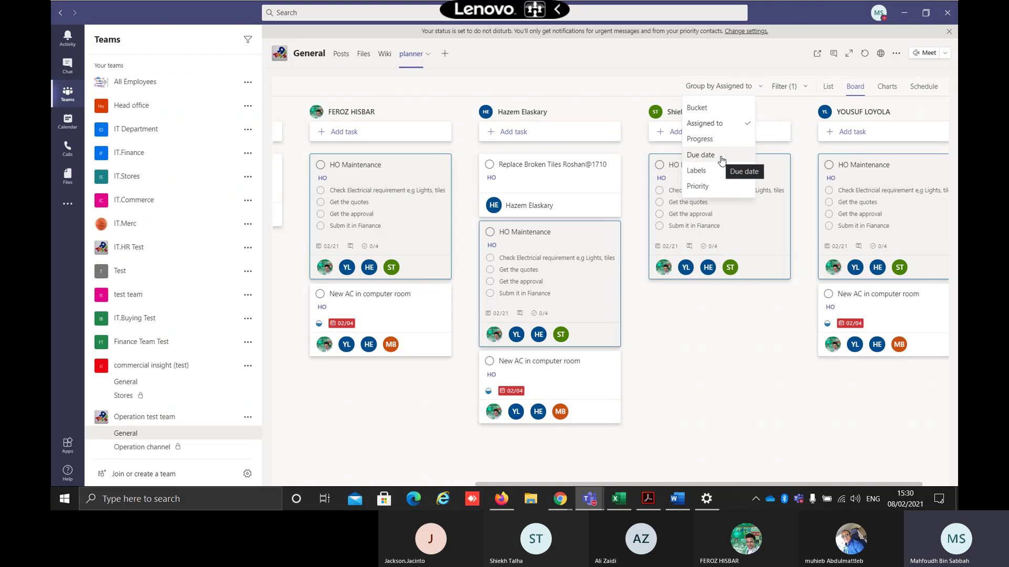
{"action": "left_click", "coordinate": [721, 156]}
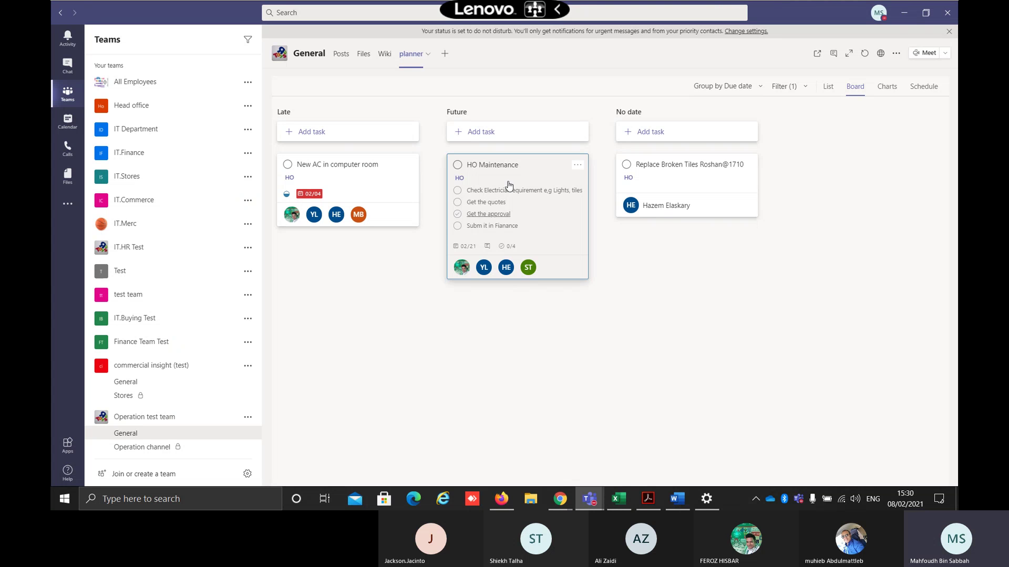
Clear the board's filter and set the grouping back to Bucket
{"action": "left_click", "coordinate": [785, 87]}
{"action": "left_click", "coordinate": [795, 111]}
{"action": "left_click", "coordinate": [735, 86]}
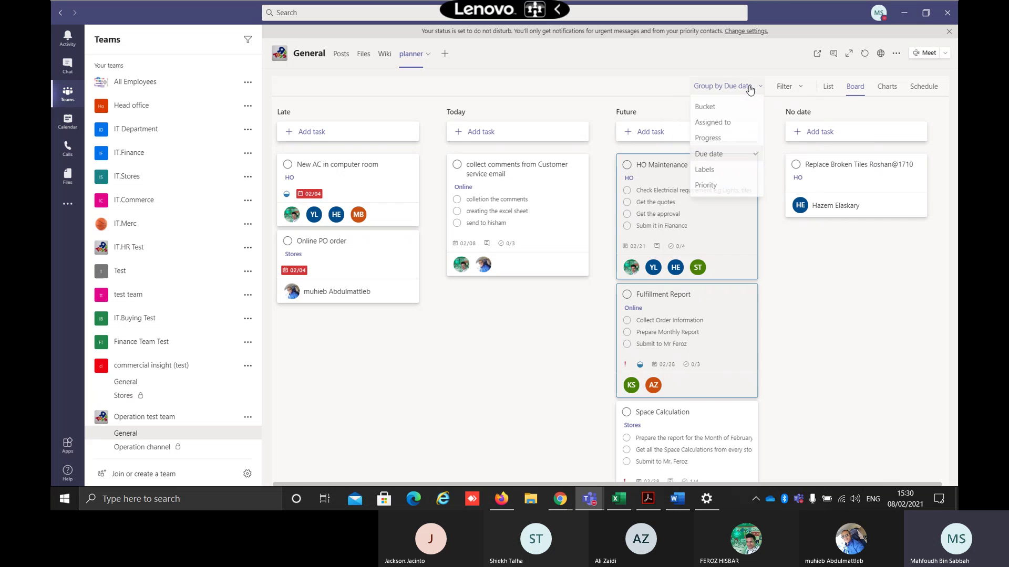
{"action": "left_click", "coordinate": [704, 123]}
{"action": "left_click", "coordinate": [755, 87]}
{"action": "left_click", "coordinate": [746, 107]}
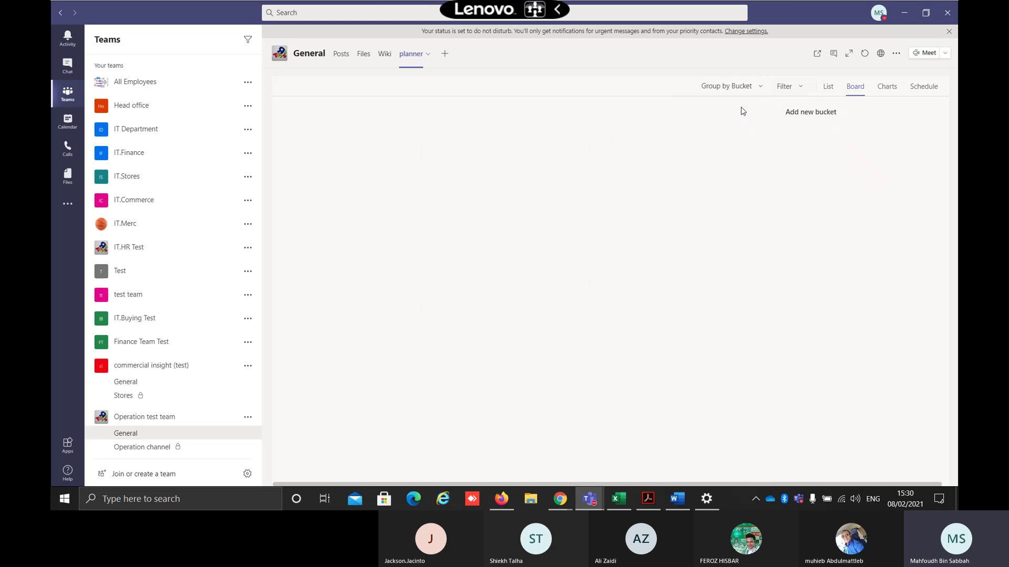
Show the plan's tasks as a list and sort them in turn by bucket, due date, priority and assignee
{"action": "left_click", "coordinate": [827, 87]}
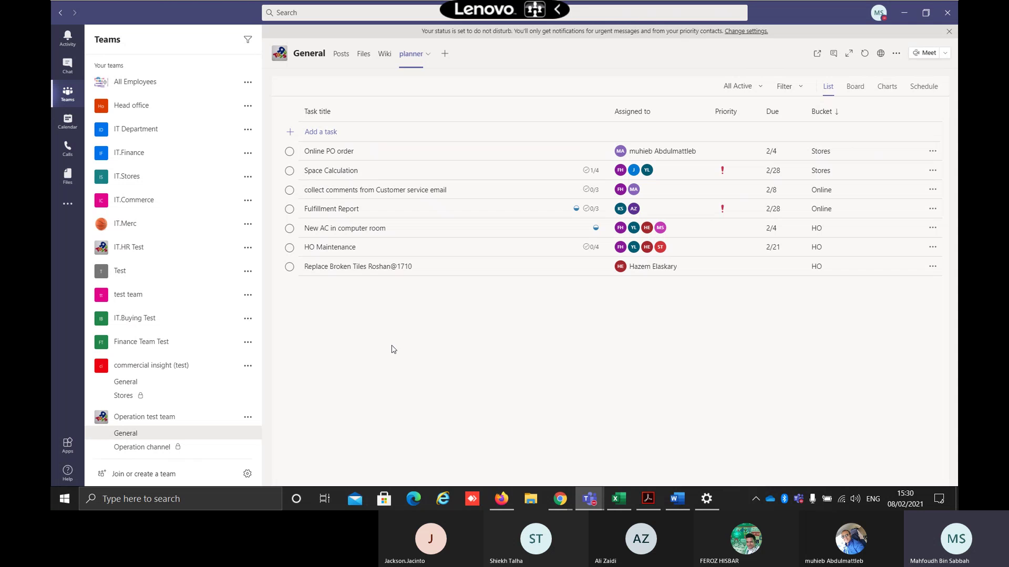
{"action": "left_click", "coordinate": [821, 113]}
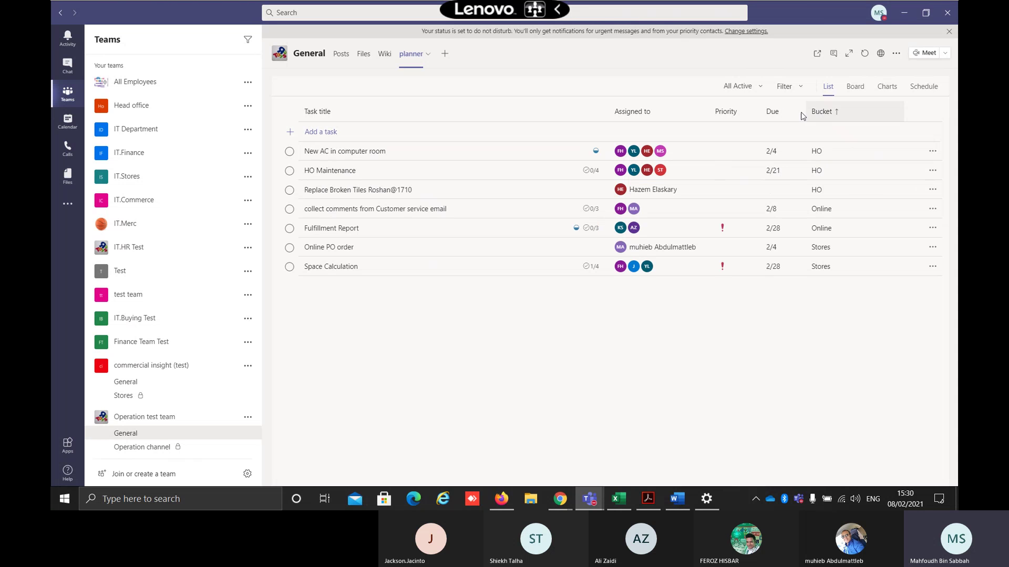
{"action": "left_click", "coordinate": [772, 113]}
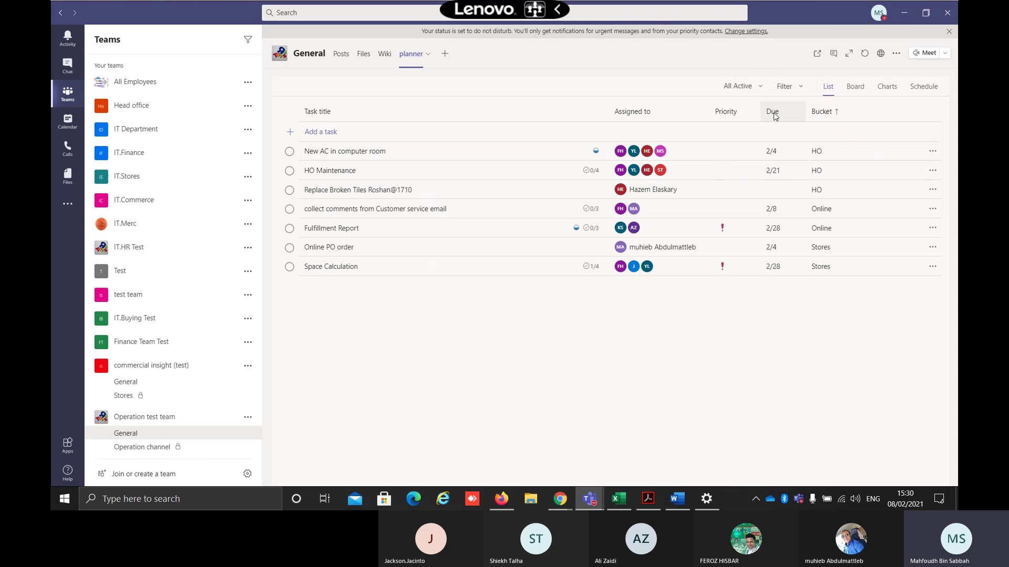
{"action": "left_click", "coordinate": [723, 118]}
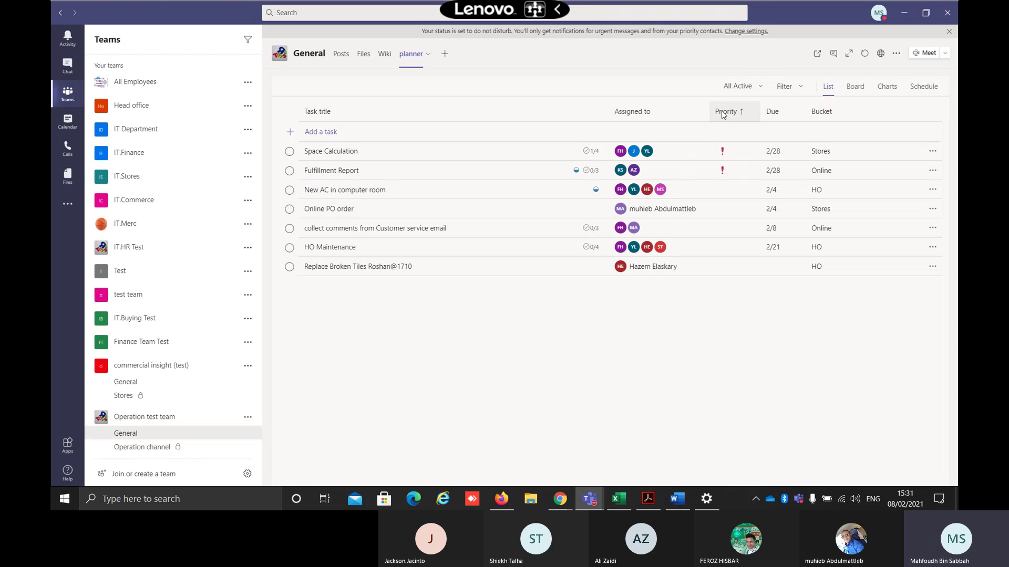
{"action": "left_click", "coordinate": [635, 116]}
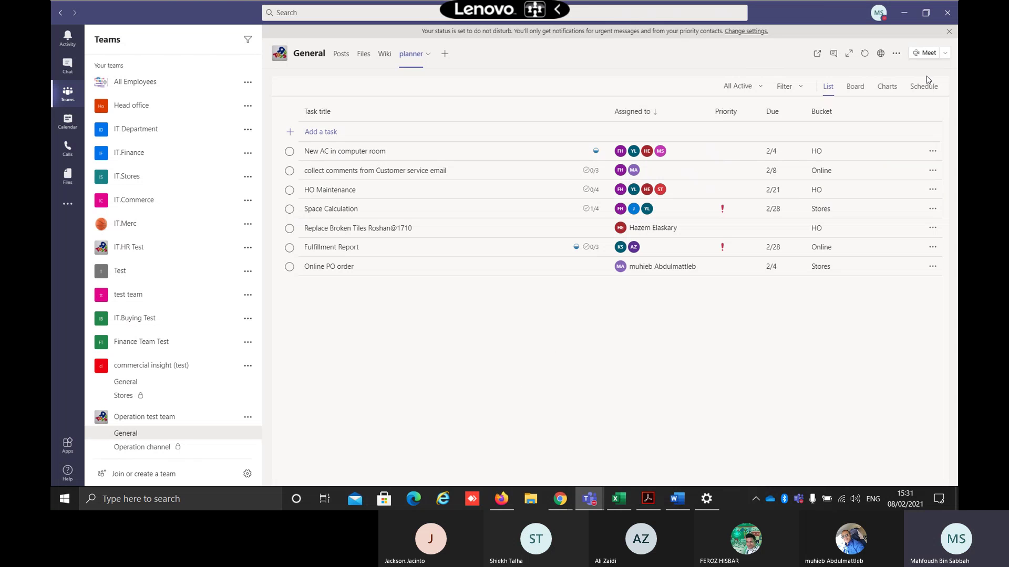
Show the plan's charts and highlight the count of late tasks in the status summary
{"action": "left_click", "coordinate": [885, 93]}
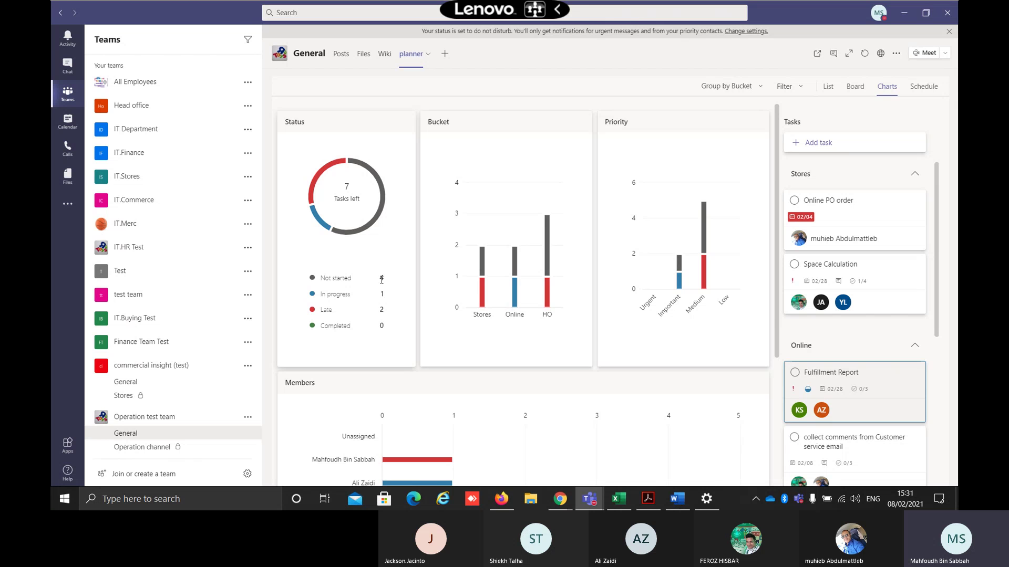
{"action": "left_click", "coordinate": [384, 309]}
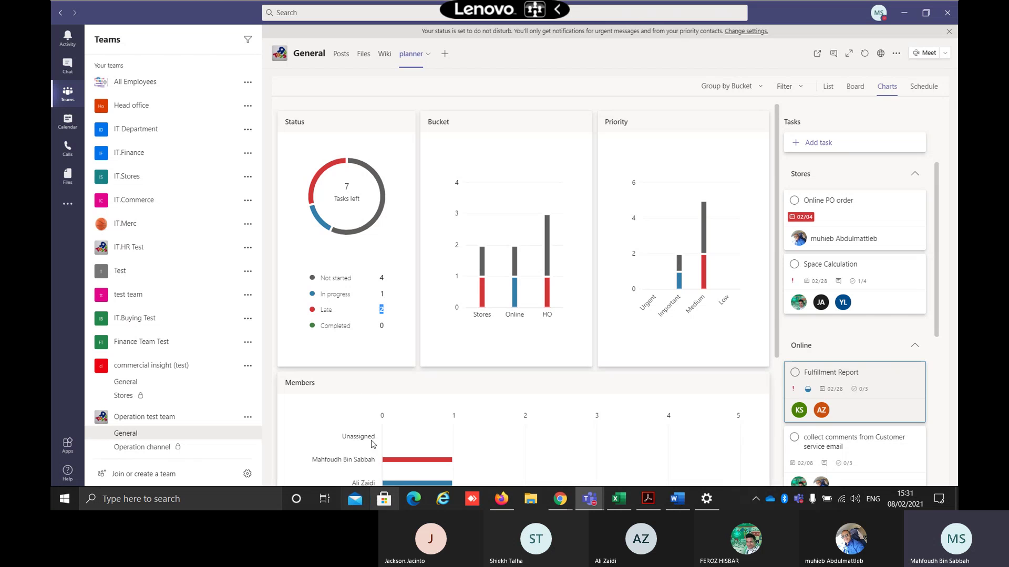
Highlight the count of completed tasks in the status summary and examine the chart of tasks per member
{"action": "double_click", "coordinate": [382, 326]}
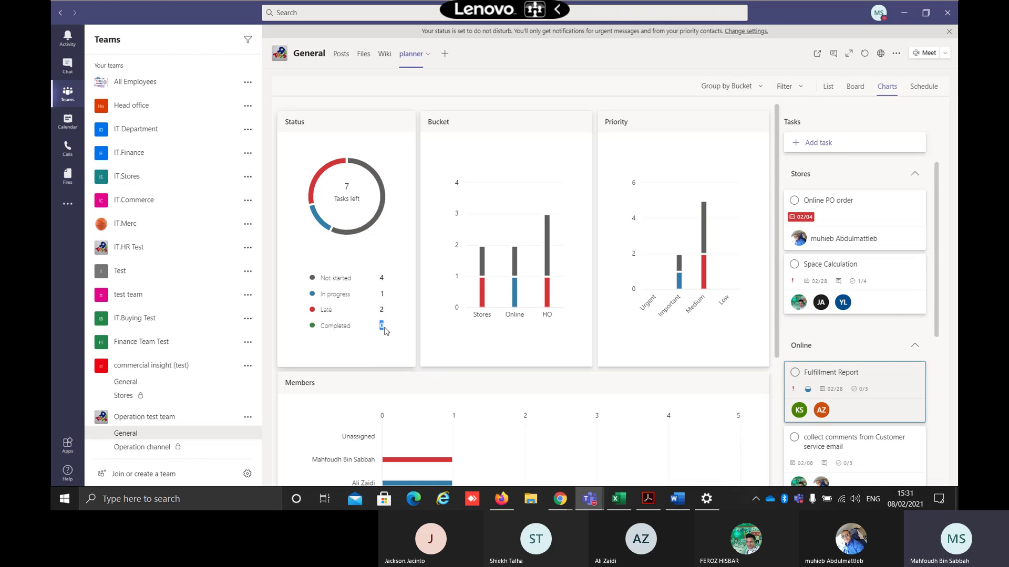
{"action": "scroll", "coordinate": [435, 326], "scroll_direction": "down", "scroll_amount": 3}
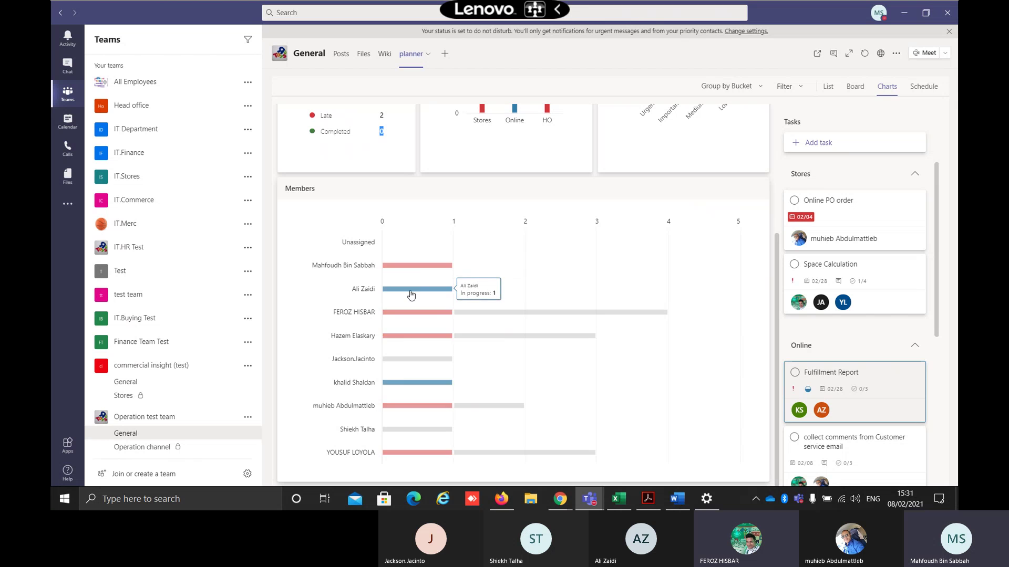
{"action": "scroll", "coordinate": [465, 272], "scroll_direction": "up", "scroll_amount": 3}
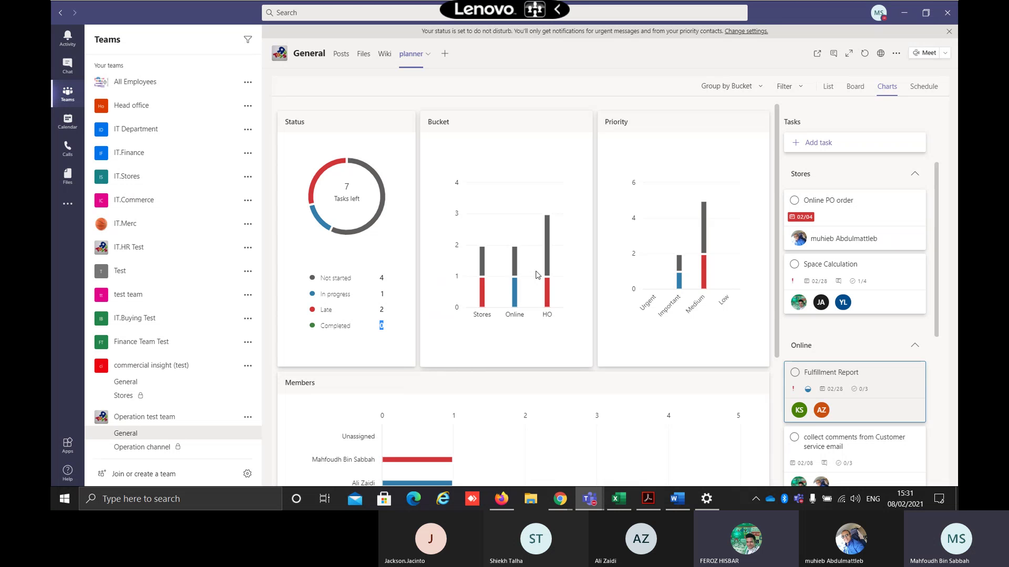
On the board, open the "collect comments from Customer service email" task and check off "colletion the comments" and "creating the excel sheet"
{"action": "left_click", "coordinate": [854, 92]}
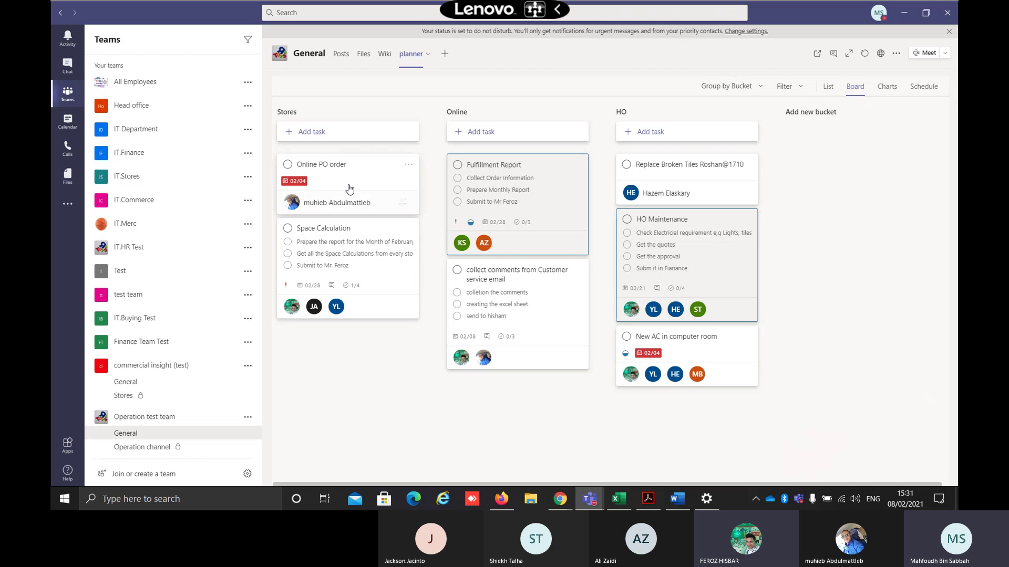
{"action": "left_click", "coordinate": [540, 302]}
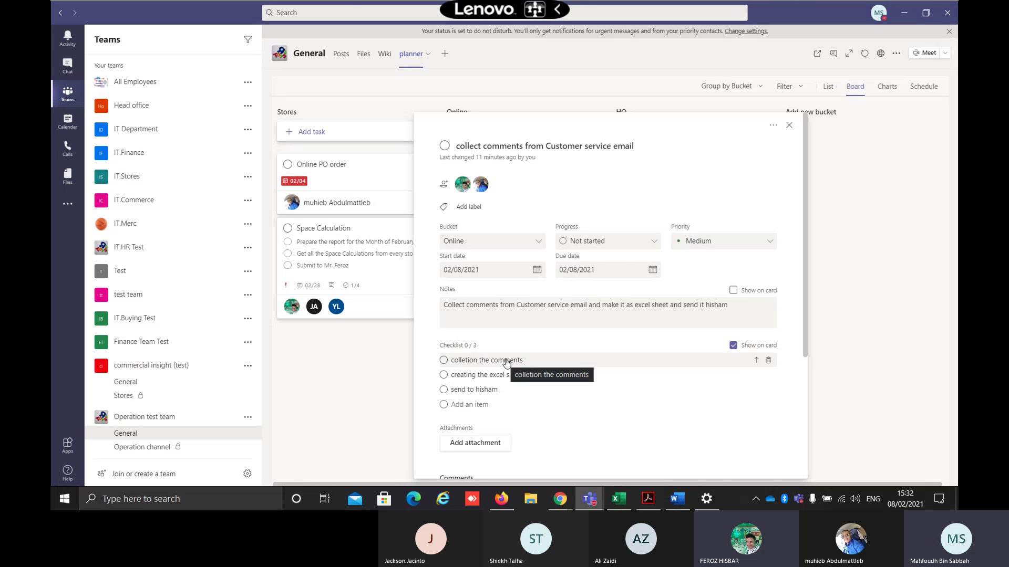
{"action": "left_click", "coordinate": [443, 362]}
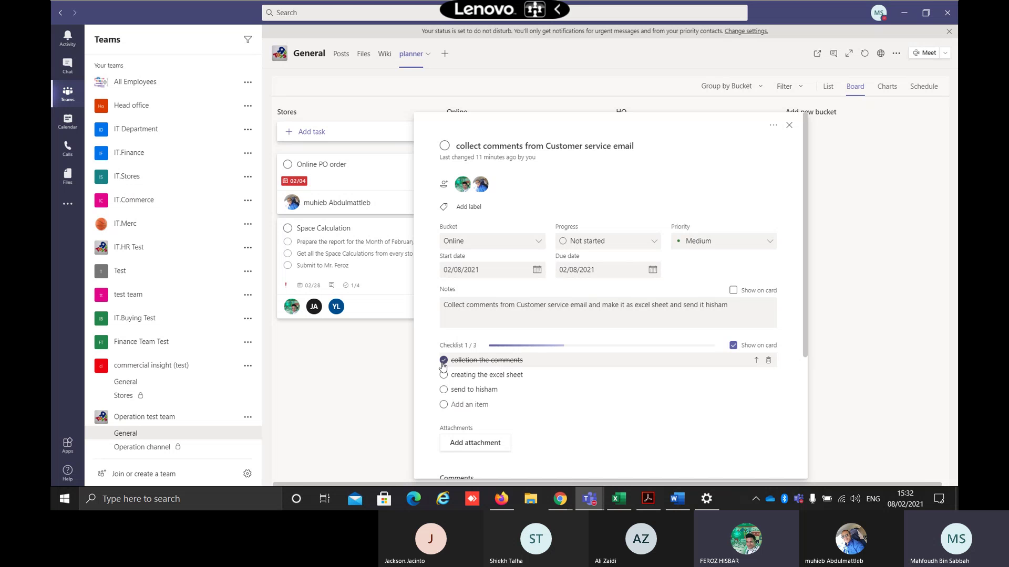
{"action": "scroll", "coordinate": [442, 367], "scroll_direction": "down", "scroll_amount": 3}
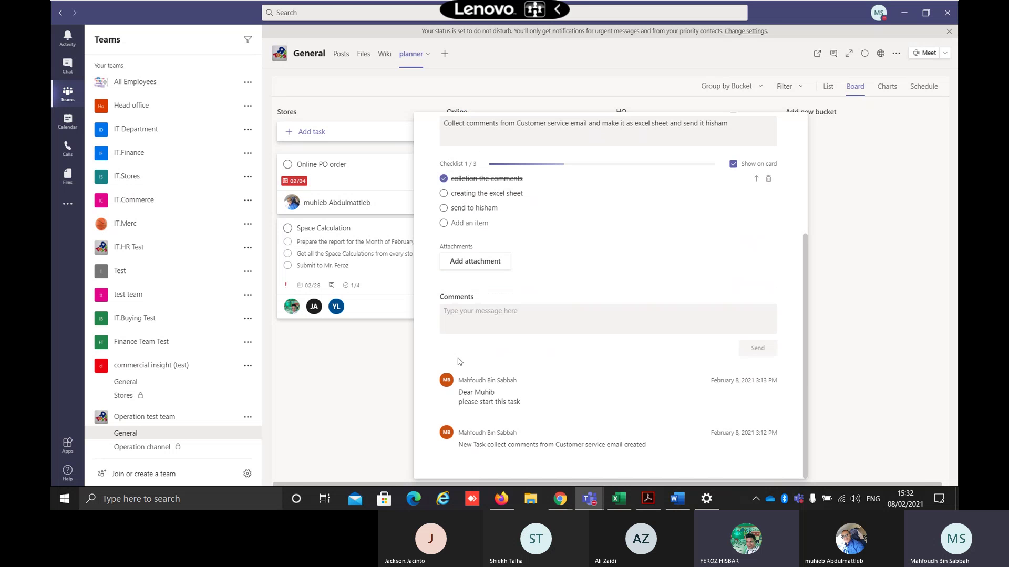
{"action": "left_click", "coordinate": [444, 194]}
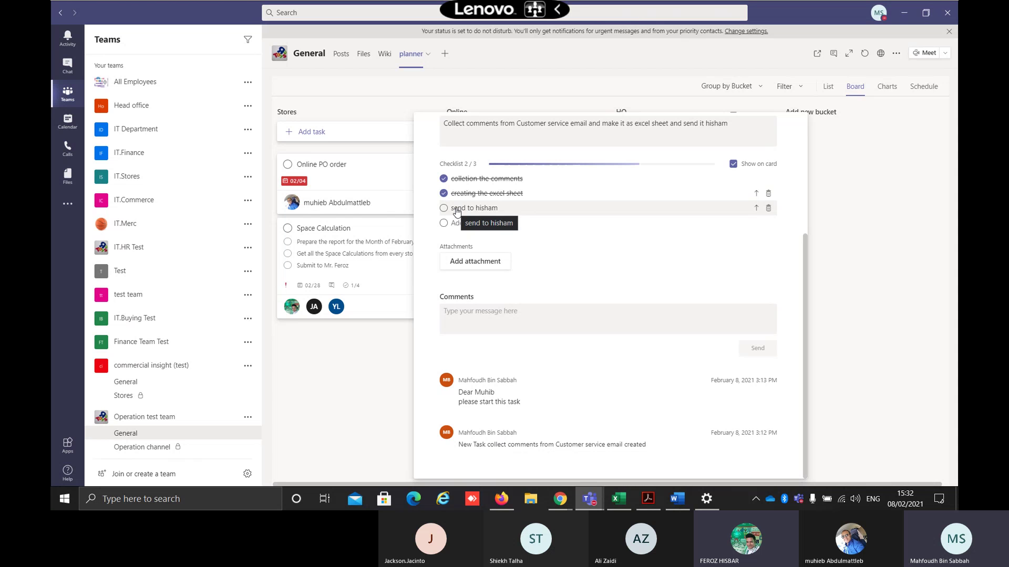
Point out the task's comment field and look at the attachment types offered, without adding anything
{"action": "left_click", "coordinate": [465, 324]}
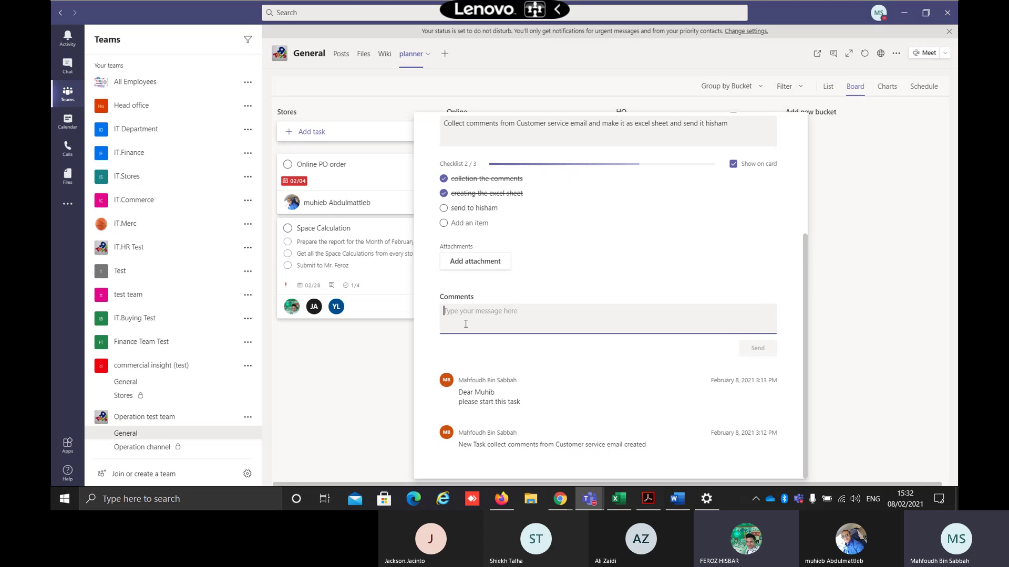
{"action": "left_click", "coordinate": [468, 268]}
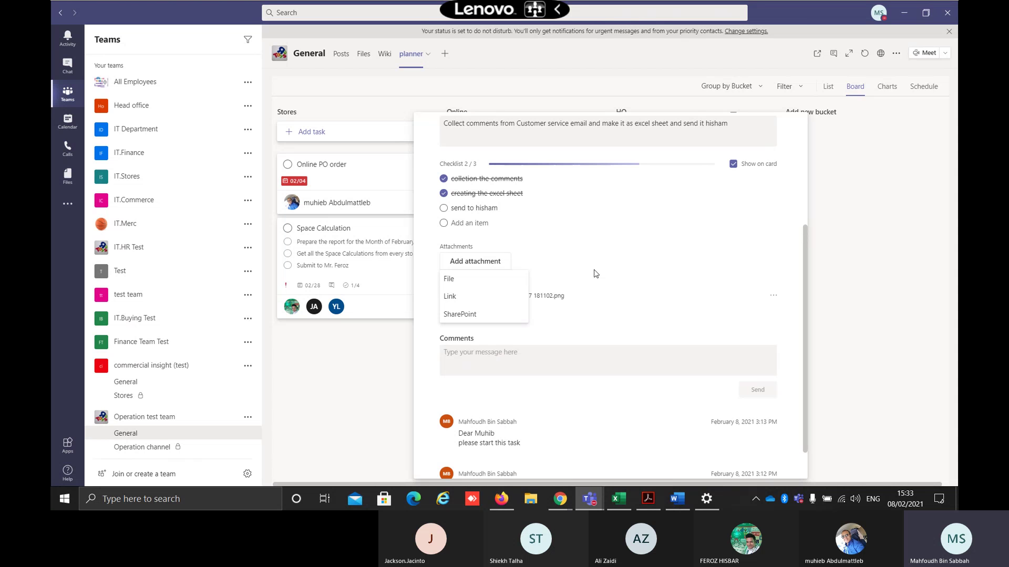
{"action": "left_click", "coordinate": [603, 354]}
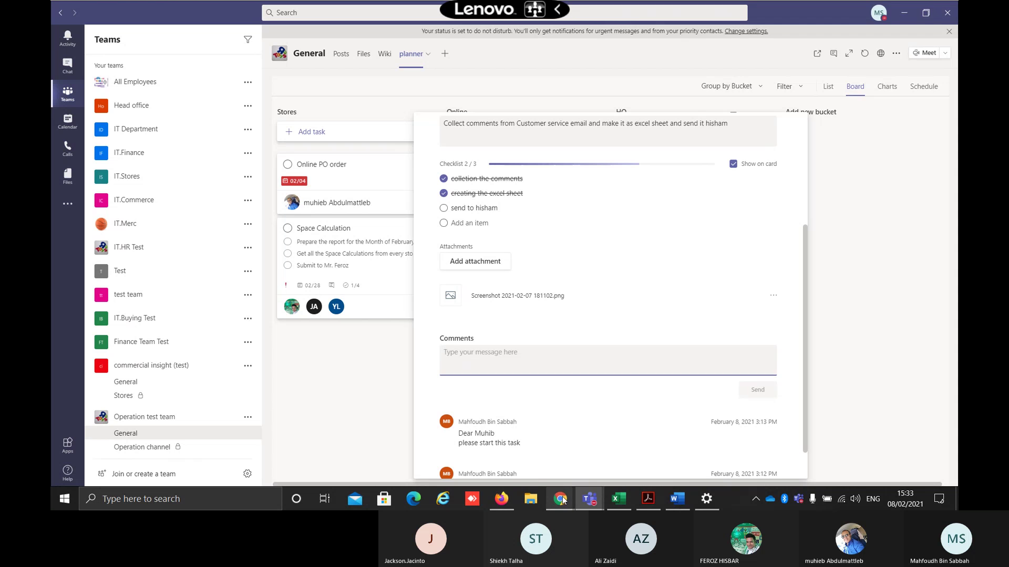
Switch to the Outlook inbox in the browser, open the comment email about the task, highlight its message, and return to Teams
{"action": "mouse_move", "coordinate": [560, 499]}
{"action": "left_click", "coordinate": [497, 451]}
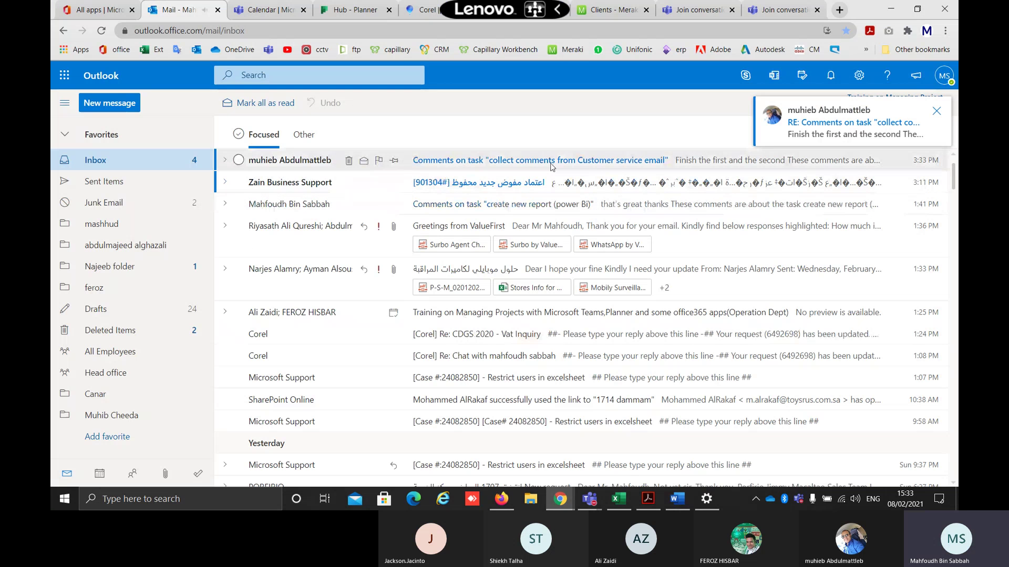
{"action": "left_click", "coordinate": [533, 164]}
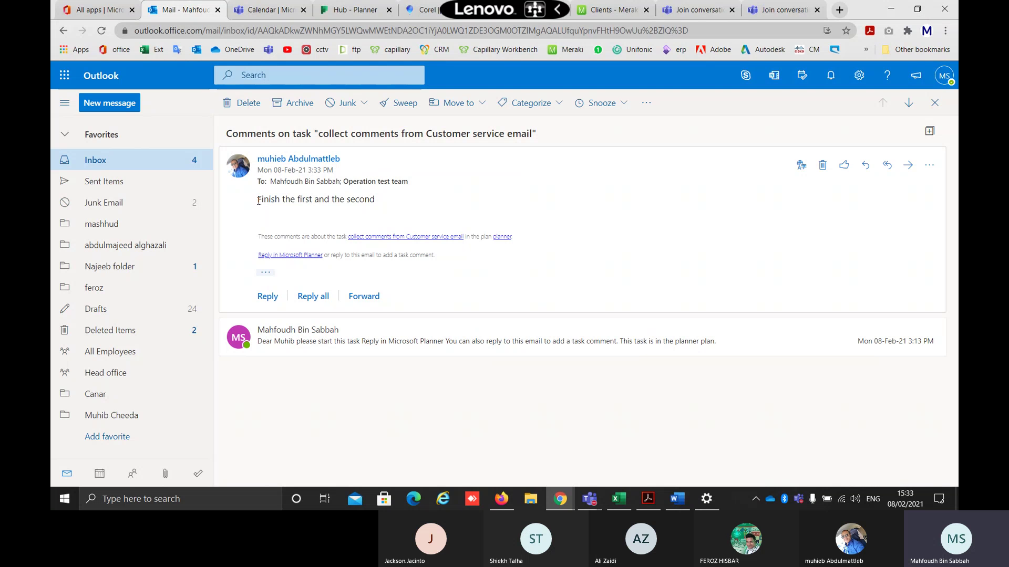
{"action": "left_click_drag", "start_coordinate": [257, 199], "coordinate": [364, 193]}
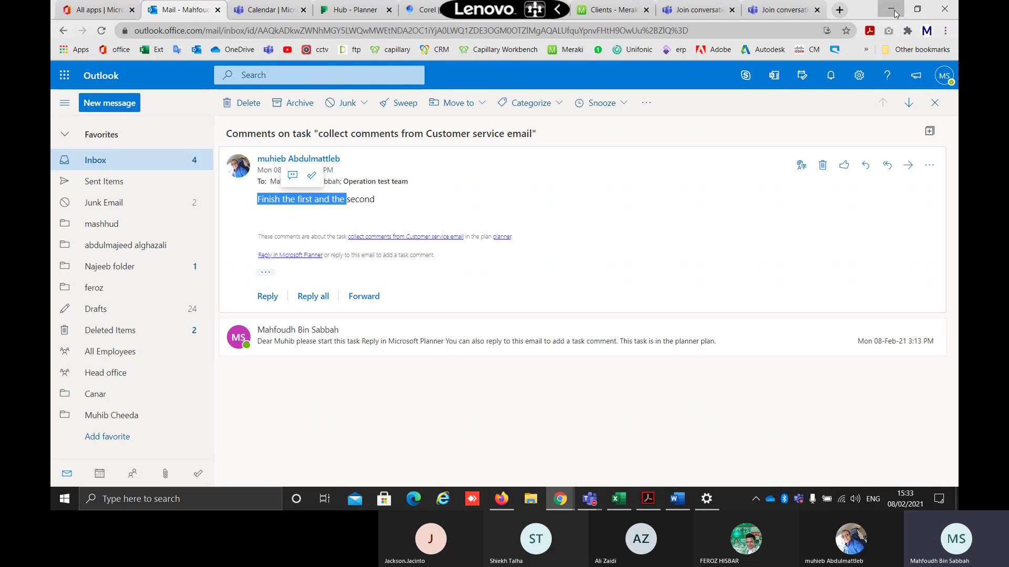
{"action": "left_click", "coordinate": [891, 9]}
Close and reopen the "collect comments from Customer service email" task to review its checklist, attached screenshot and comments, and close it again
{"action": "left_click", "coordinate": [921, 292]}
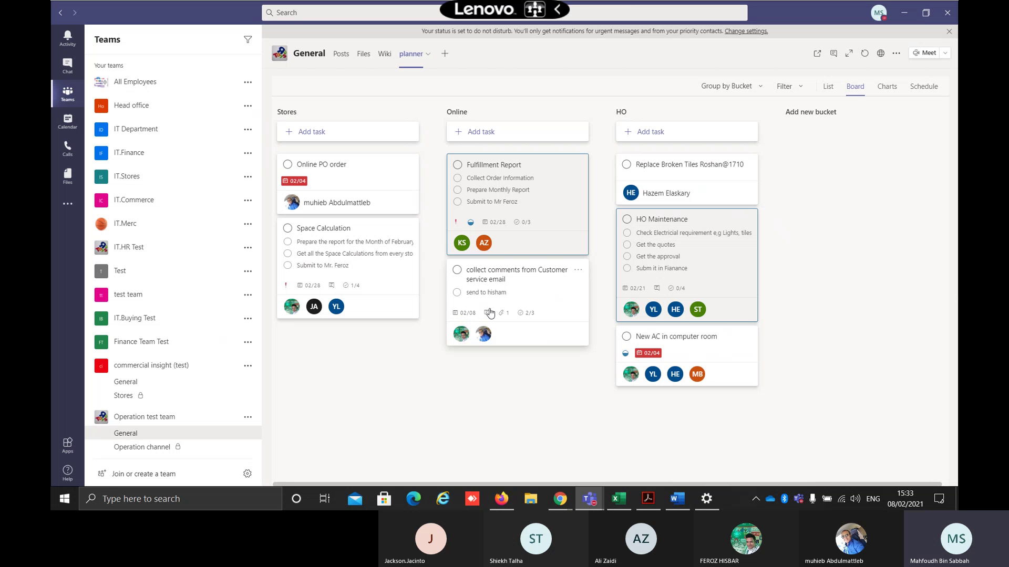
{"action": "left_click", "coordinate": [541, 302]}
{"action": "scroll", "coordinate": [541, 302], "scroll_direction": "down", "scroll_amount": 5}
{"action": "scroll", "coordinate": [761, 277], "scroll_direction": "up", "scroll_amount": 2}
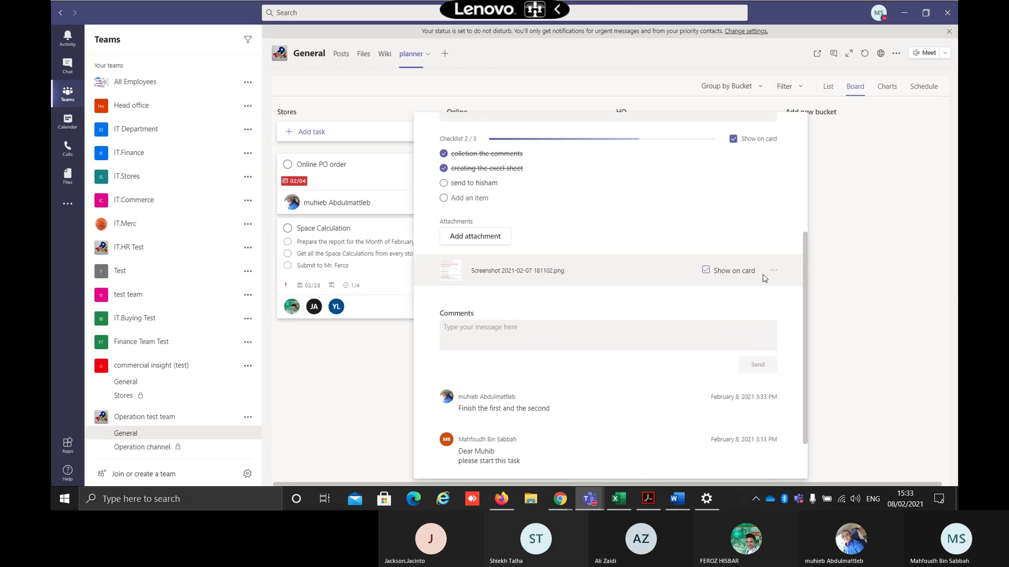
{"action": "left_click", "coordinate": [846, 266]}
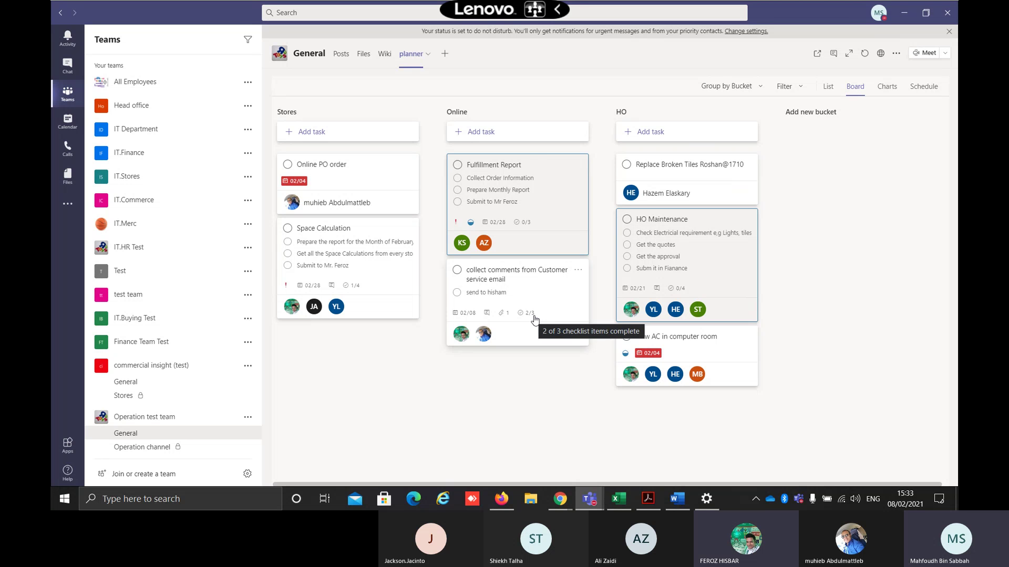
Check off the last checklist item of the "collect comments from Customer service email" task and mark the whole task complete
{"action": "left_click", "coordinate": [551, 297]}
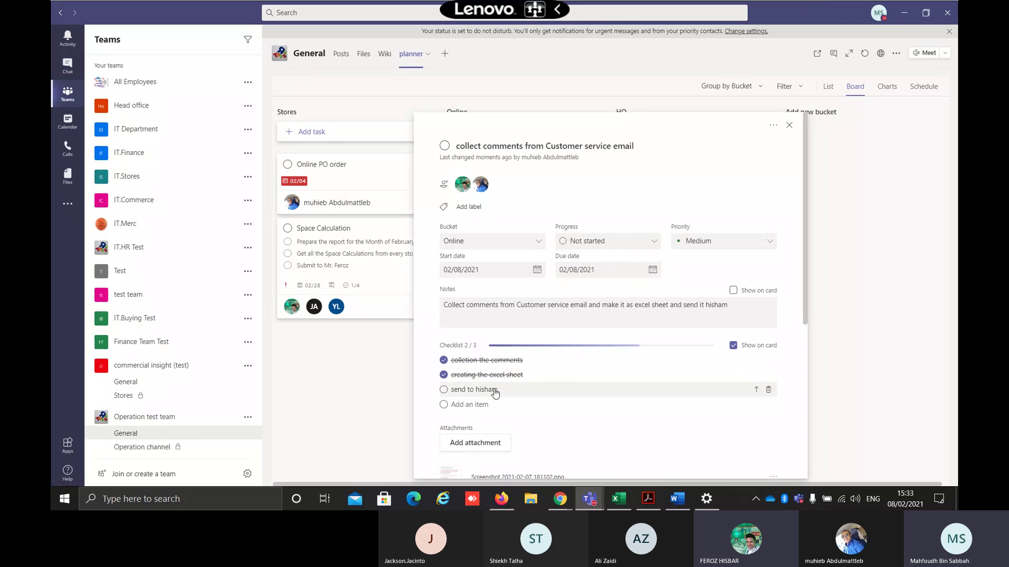
{"action": "left_click", "coordinate": [444, 390]}
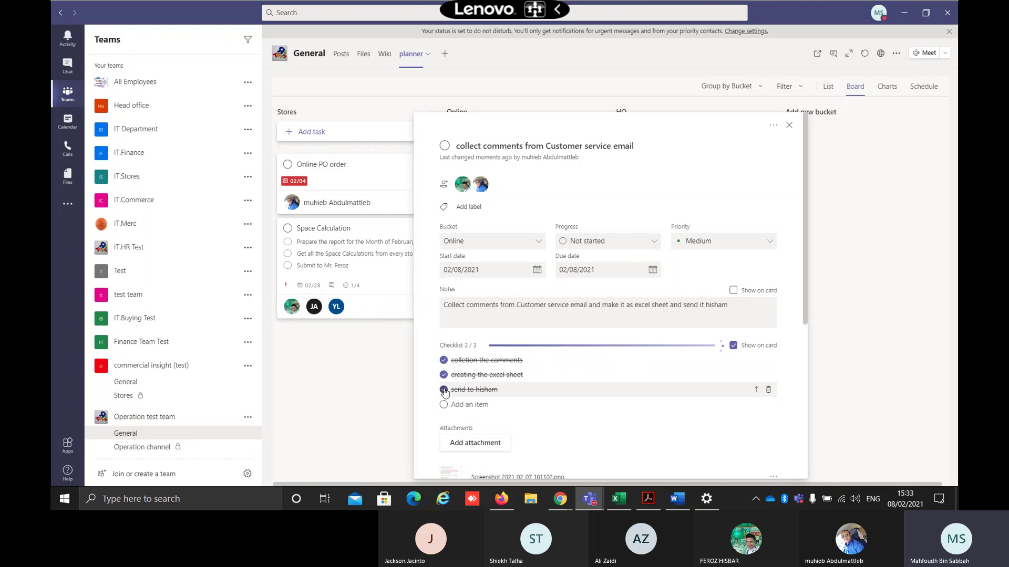
{"action": "left_click", "coordinate": [444, 146]}
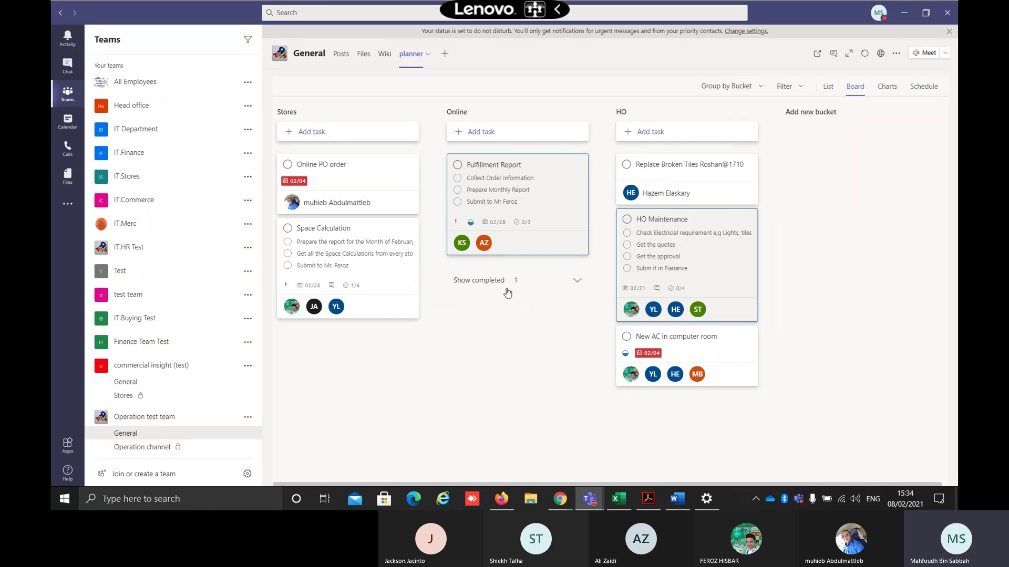
Check the number of completed tasks in the plan's charts and return to the board
{"action": "left_click", "coordinate": [886, 87]}
{"action": "double_click", "coordinate": [383, 326]}
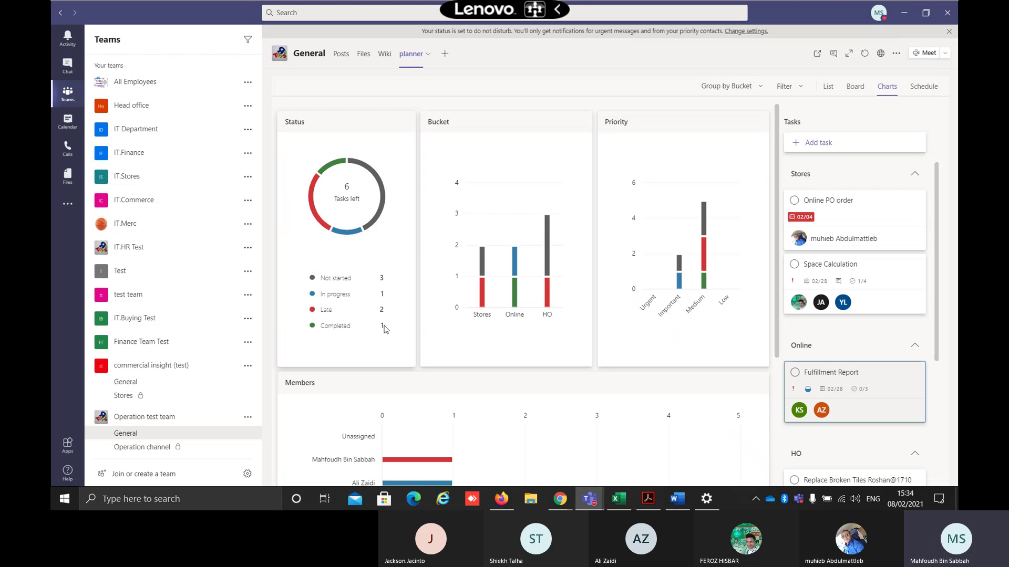
{"action": "left_click", "coordinate": [855, 88]}
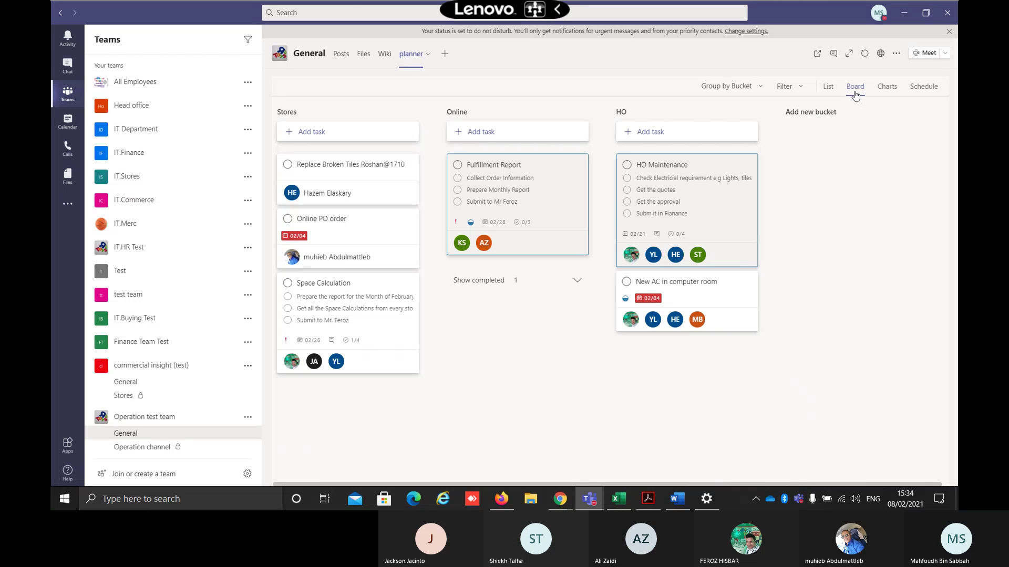
Show the Online bucket's completed tasks, open "collect comments from Customer service email", review its details and mark it as not complete
{"action": "left_click", "coordinate": [549, 277]}
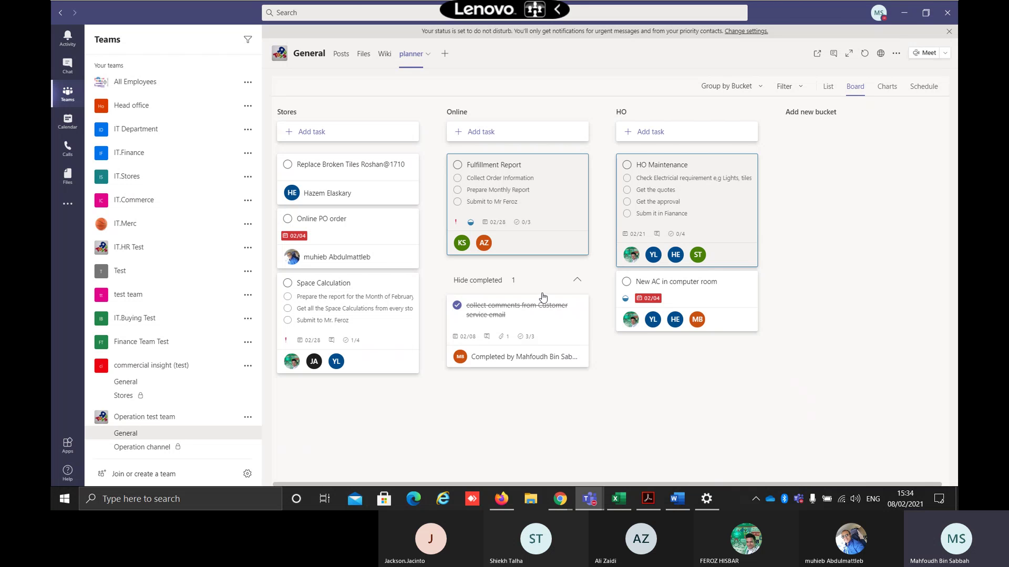
{"action": "left_click", "coordinate": [489, 310]}
{"action": "scroll", "coordinate": [536, 286], "scroll_direction": "down", "scroll_amount": 5}
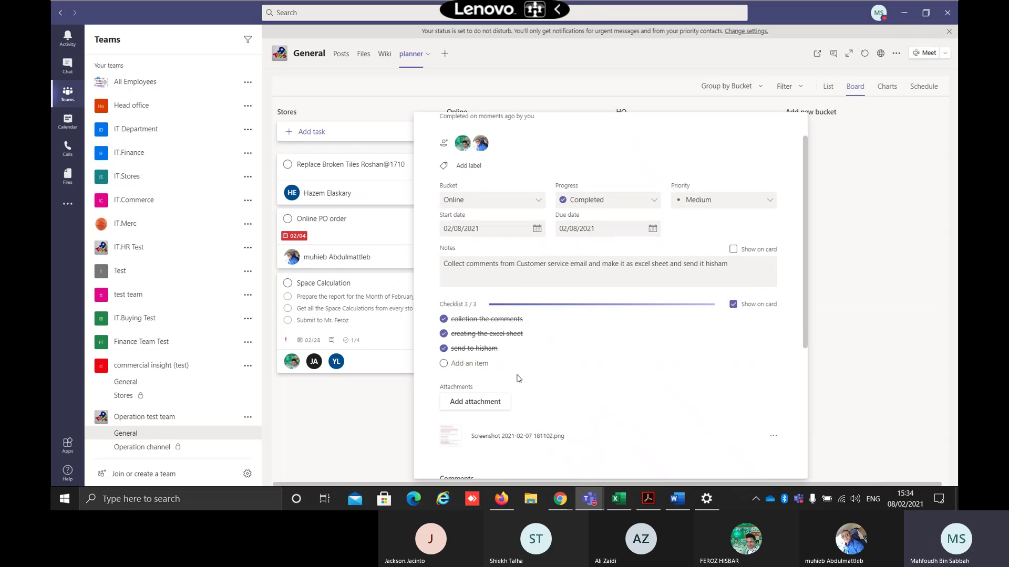
{"action": "scroll", "coordinate": [536, 286], "scroll_direction": "up", "scroll_amount": 4}
{"action": "scroll", "coordinate": [536, 286], "scroll_direction": "up", "scroll_amount": 1}
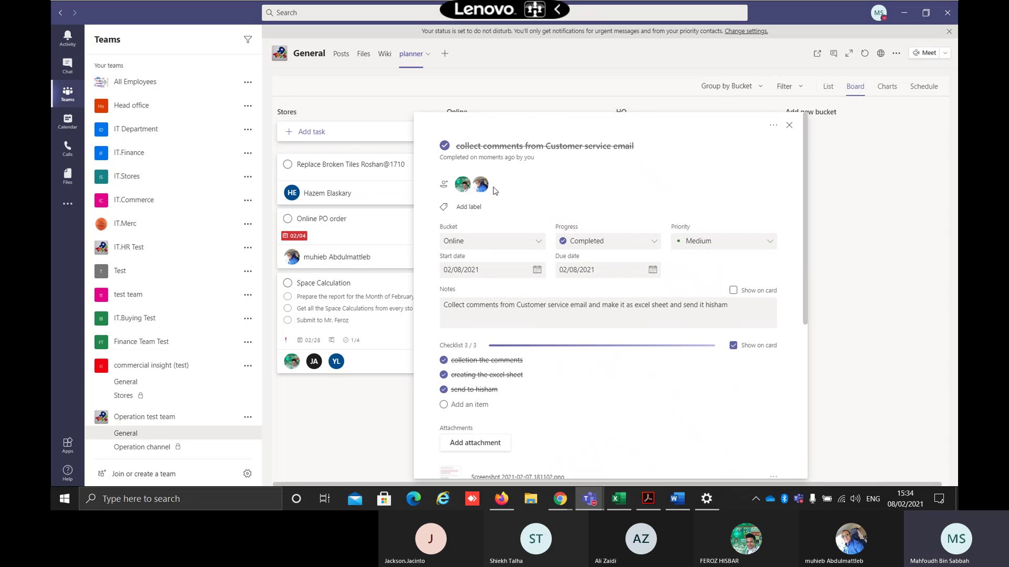
{"action": "left_click", "coordinate": [445, 142]}
Post a comment on the task telling the assignee they forgot to send it to the intended recipient
{"action": "scroll", "coordinate": [480, 253], "scroll_direction": "down", "scroll_amount": 2}
{"action": "scroll", "coordinate": [480, 252], "scroll_direction": "down", "scroll_amount": 3}
{"action": "left_click", "coordinate": [519, 272]}
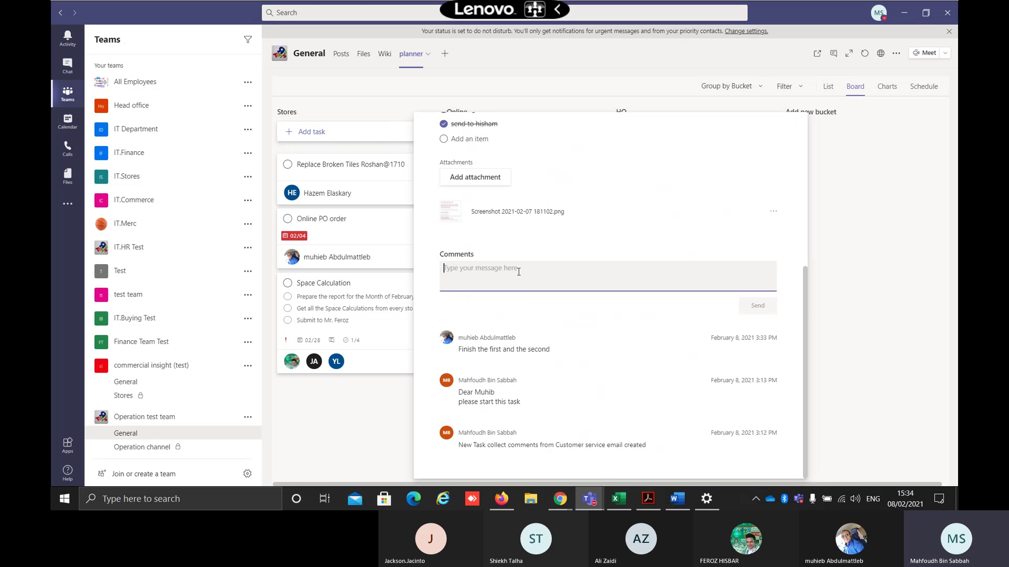
{"action": "type", "text": "d"}
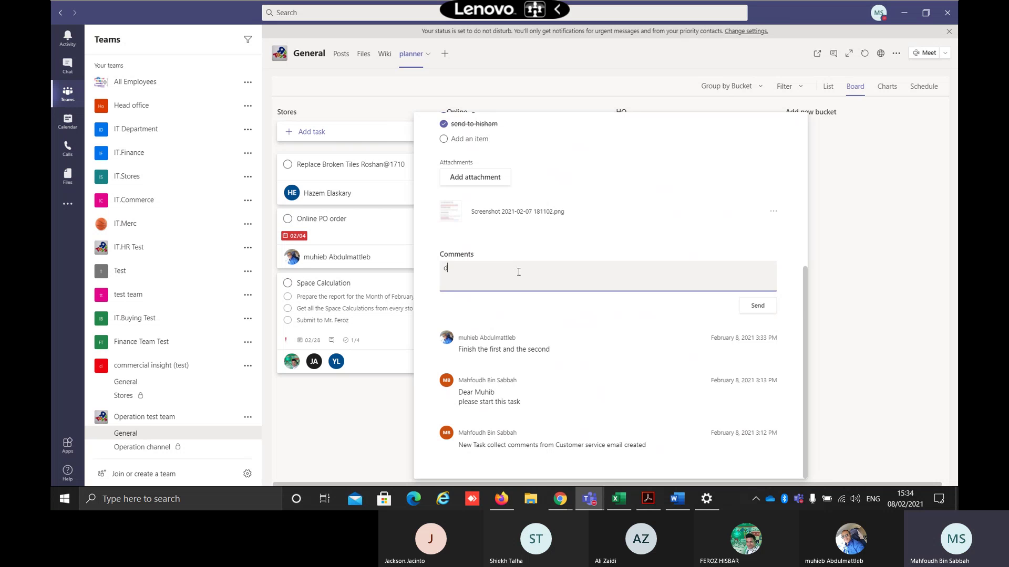
{"action": "type", "text": "ear muhib you t"}
{"action": "type", "text": "orget to send to hisham"}
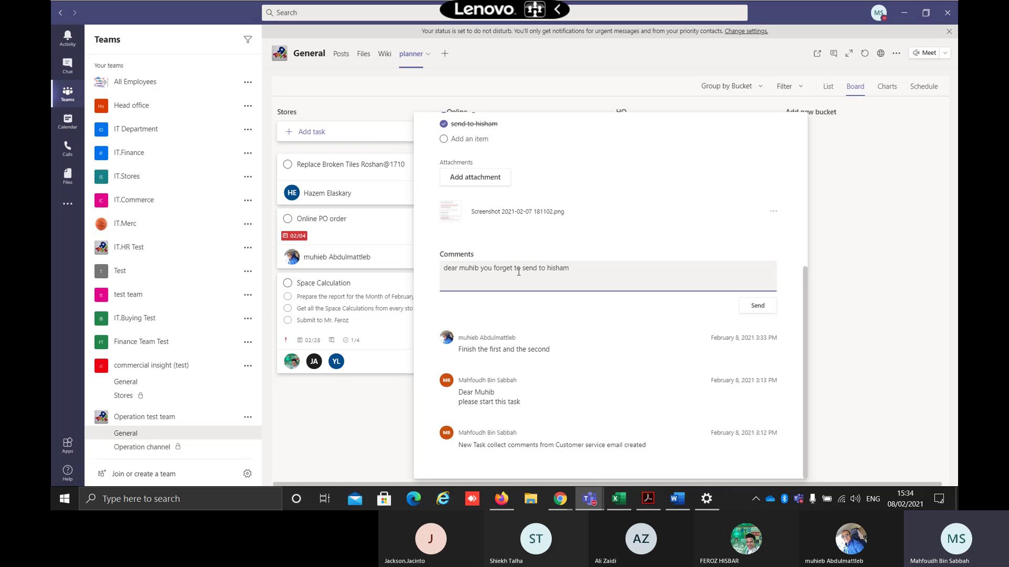
{"action": "left_click", "coordinate": [547, 269]}
{"action": "type", "text": "Mr."}
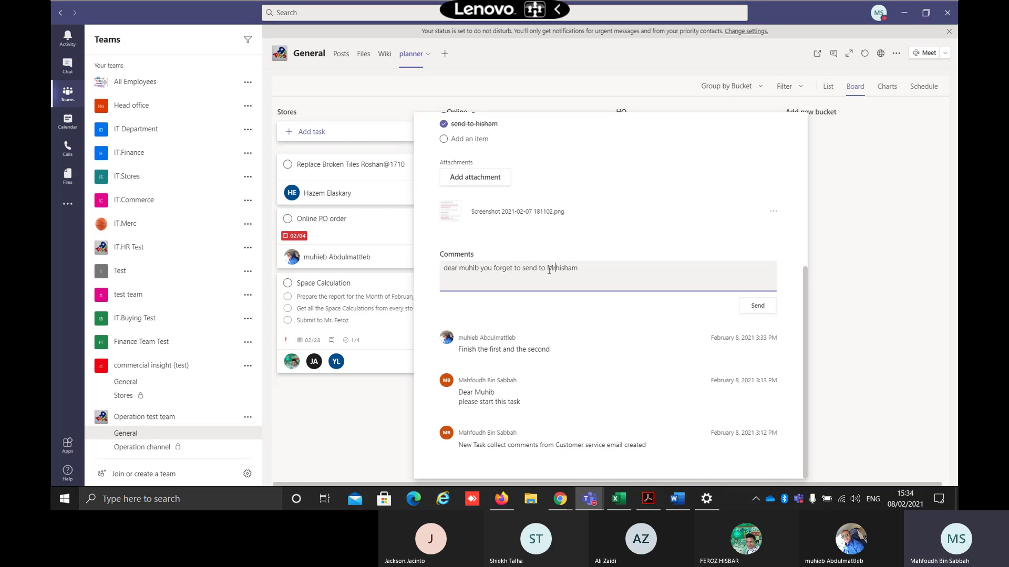
{"action": "left_click", "coordinate": [757, 305]}
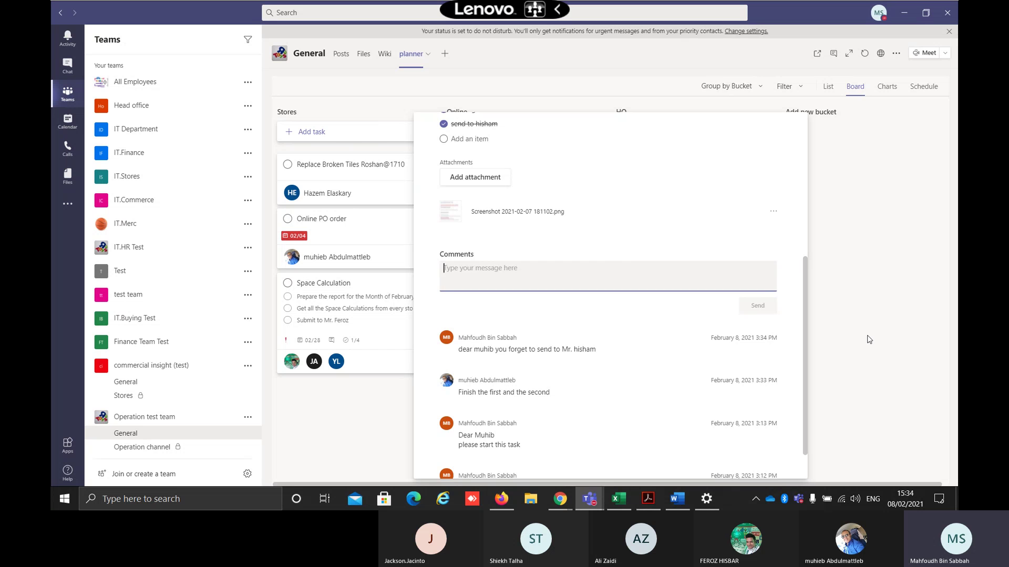
Close the task details and mark "collect comments from Customer service email" complete on the board
{"action": "left_click", "coordinate": [868, 340]}
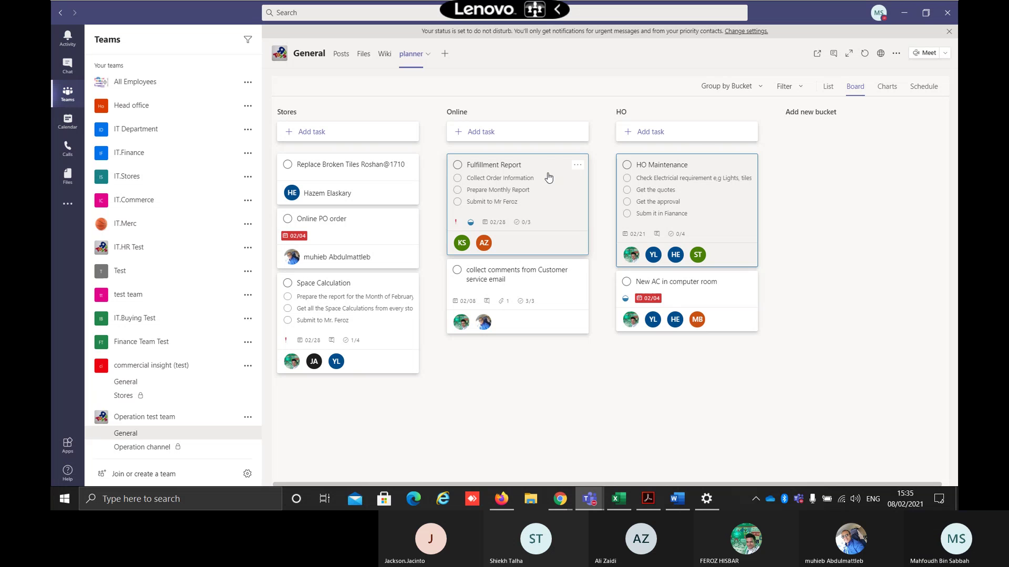
{"action": "left_click", "coordinate": [457, 271]}
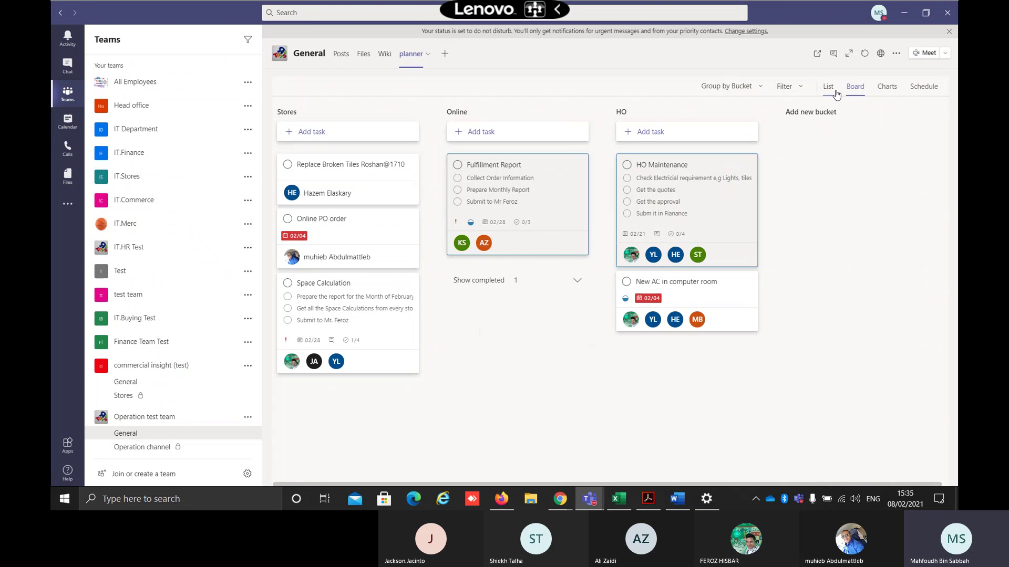
View the plan's monthly schedule and its status and member charts, and return to the board
{"action": "left_click", "coordinate": [923, 87]}
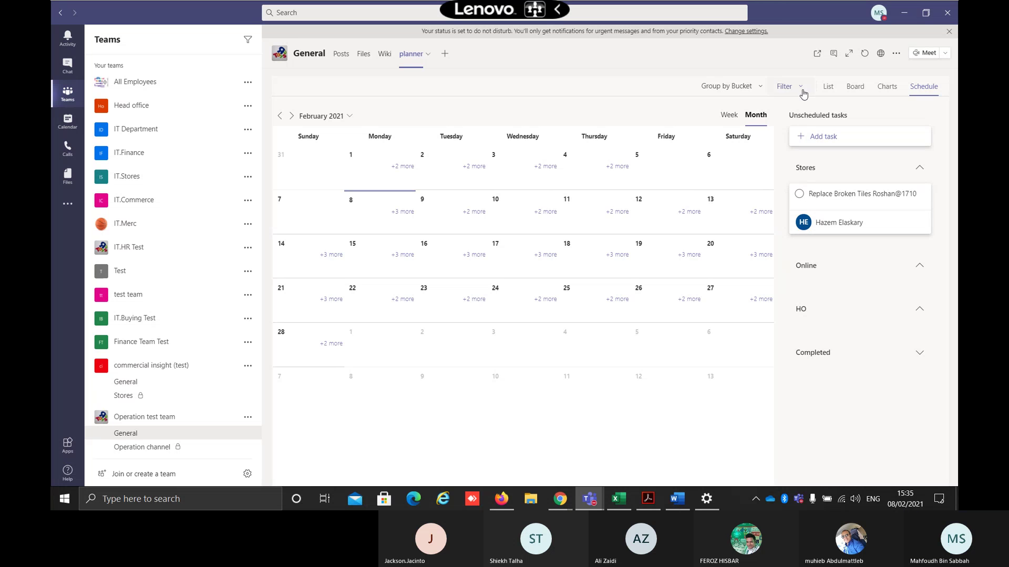
{"action": "left_click", "coordinate": [887, 86]}
{"action": "scroll", "coordinate": [508, 287], "scroll_direction": "down", "scroll_amount": 4}
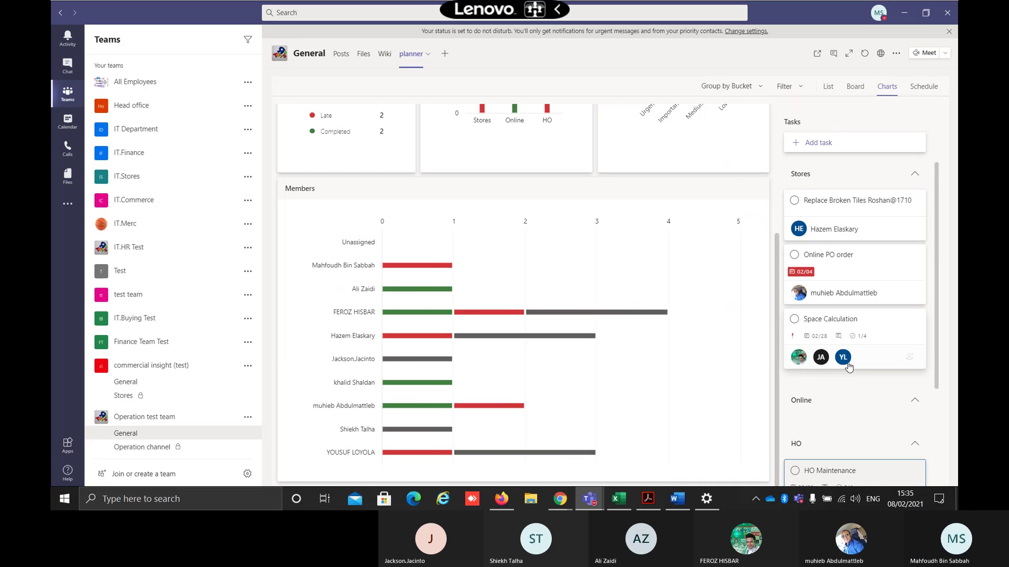
{"action": "scroll", "coordinate": [846, 366], "scroll_direction": "down", "scroll_amount": 3}
{"action": "left_click", "coordinate": [851, 89]}
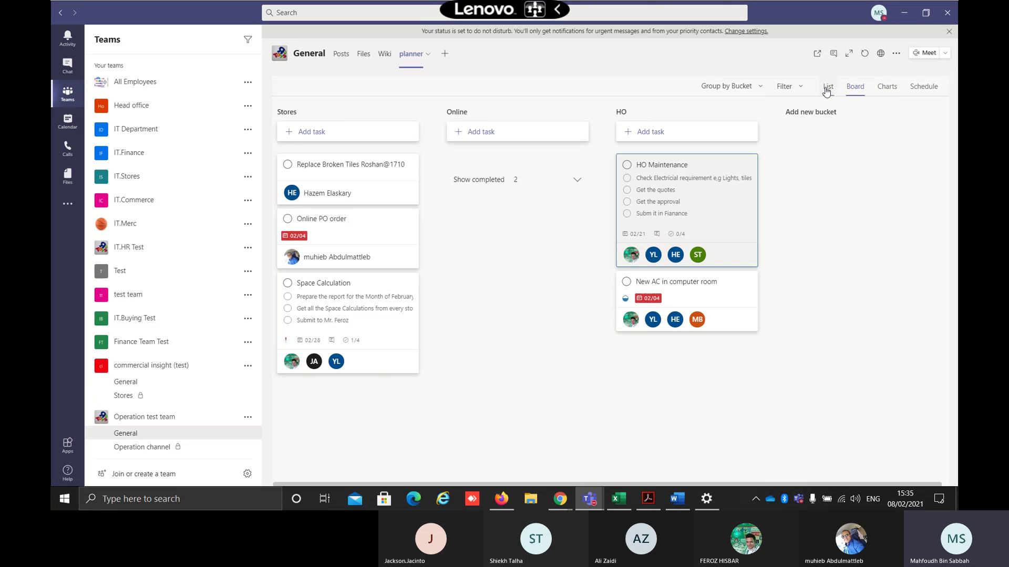
Show the plan's tasks as a list, and review the owners and members of the private Operation channel
{"action": "left_click", "coordinate": [828, 86]}
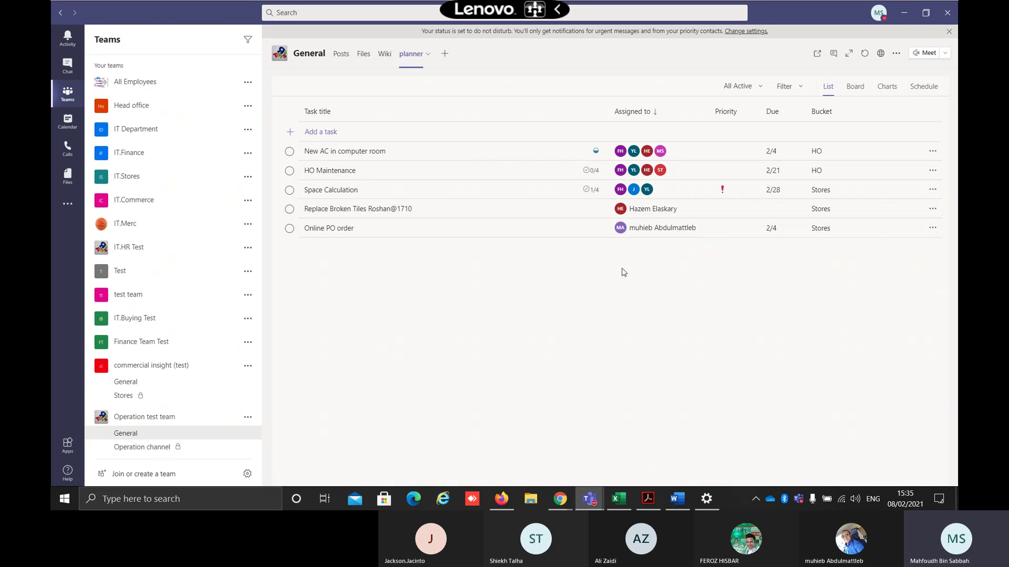
{"action": "left_click", "coordinate": [193, 447]}
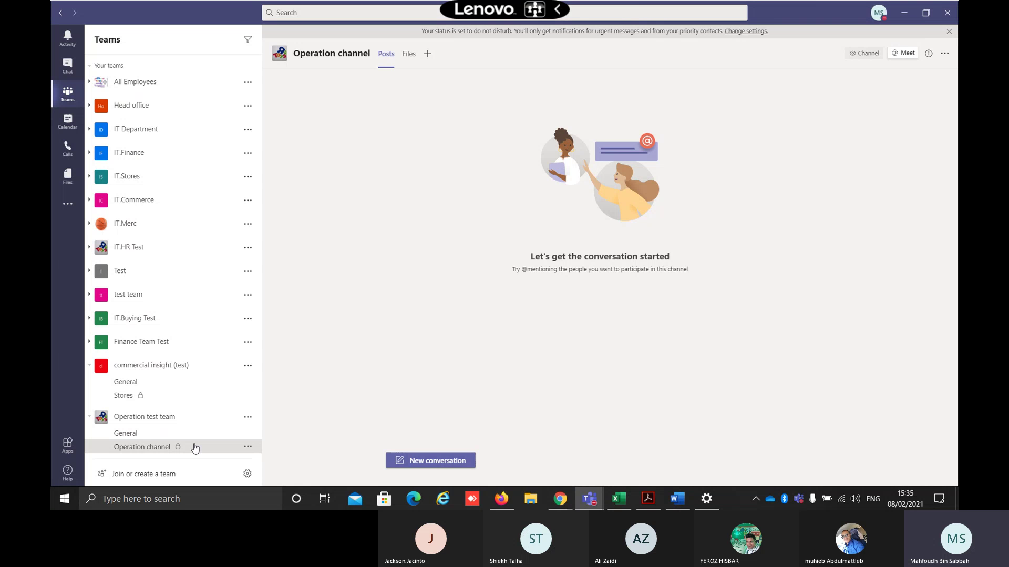
{"action": "left_click", "coordinate": [247, 447]}
{"action": "left_click", "coordinate": [291, 330]}
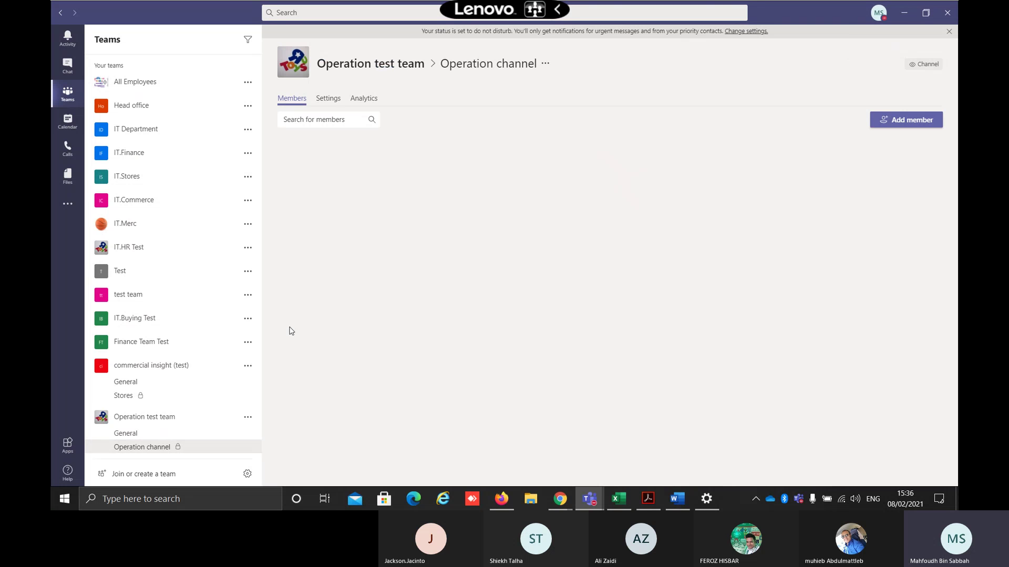
{"action": "left_click", "coordinate": [322, 229]}
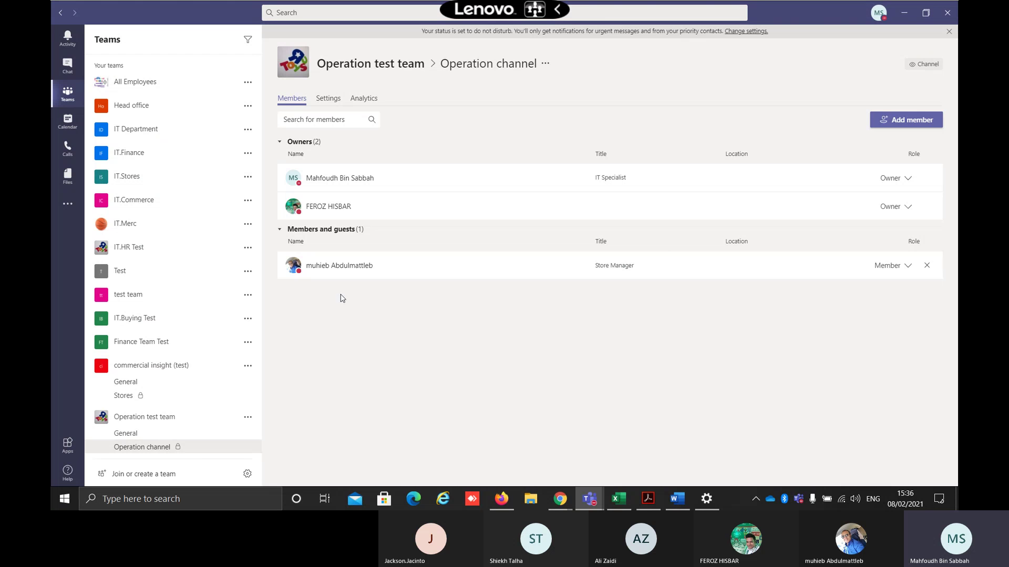
Create an Excel workbook named "test" in the Operation channel's files
{"action": "left_click", "coordinate": [213, 447]}
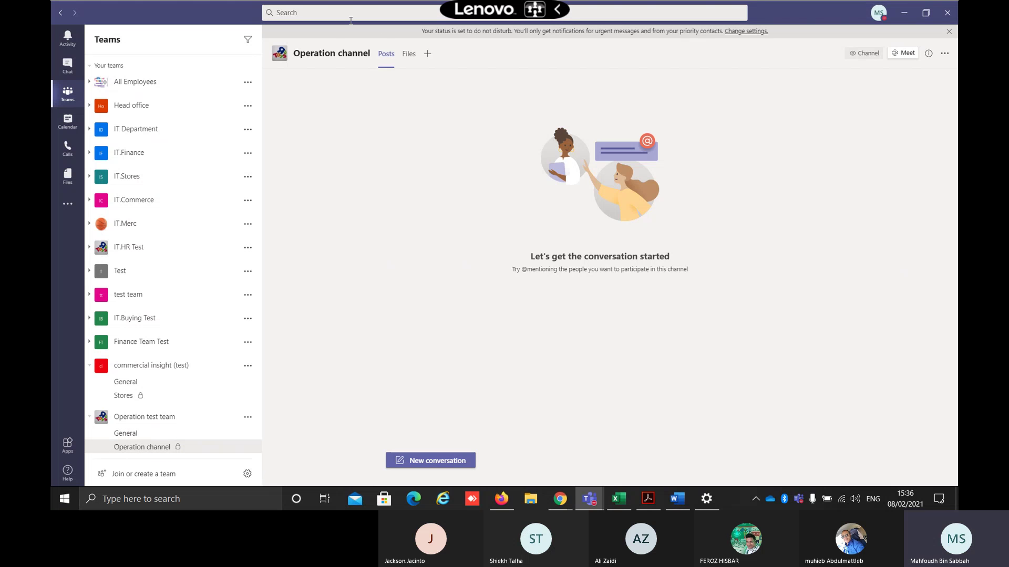
{"action": "left_click", "coordinate": [412, 61]}
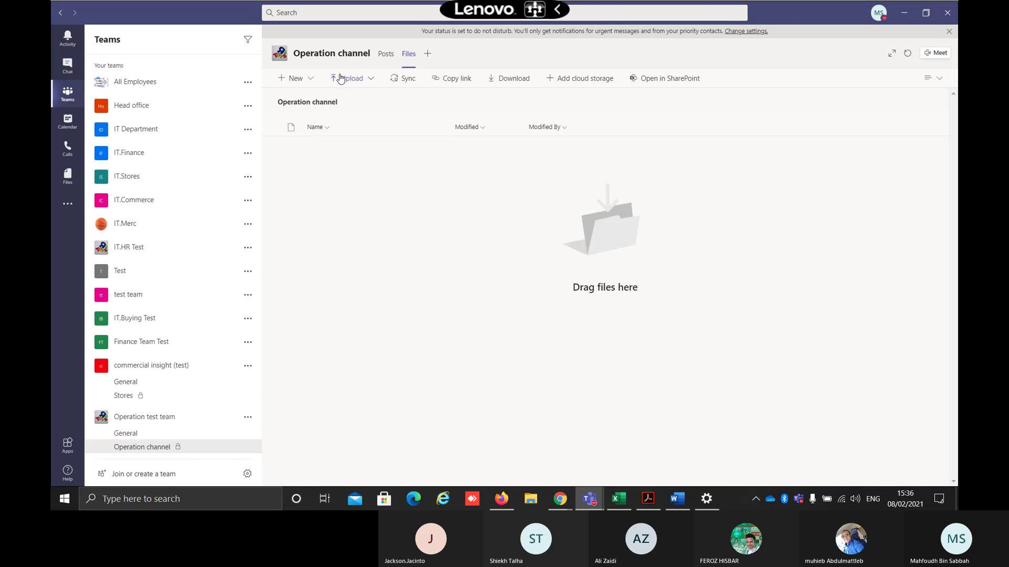
{"action": "left_click", "coordinate": [294, 78]}
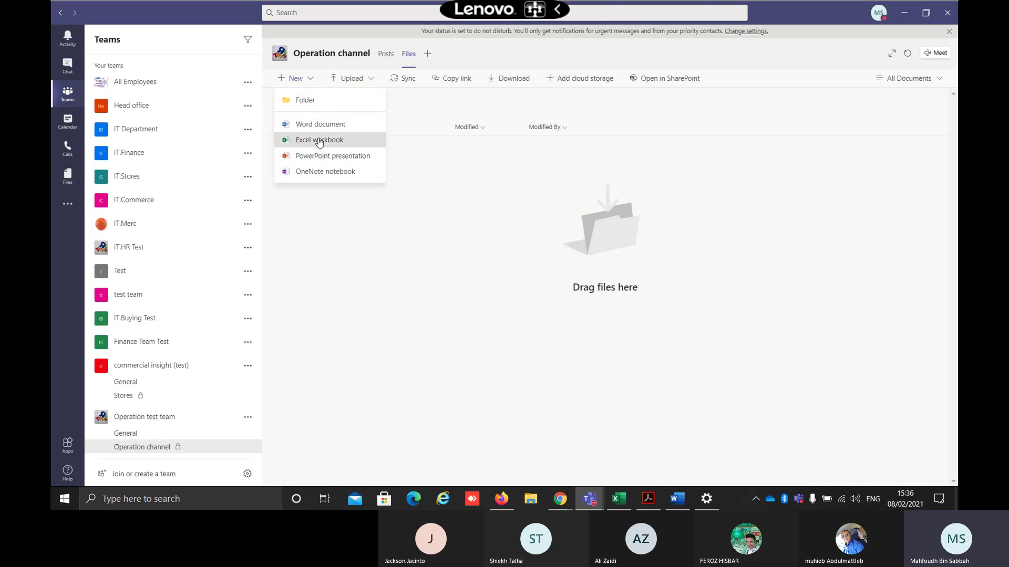
{"action": "left_click", "coordinate": [319, 141]}
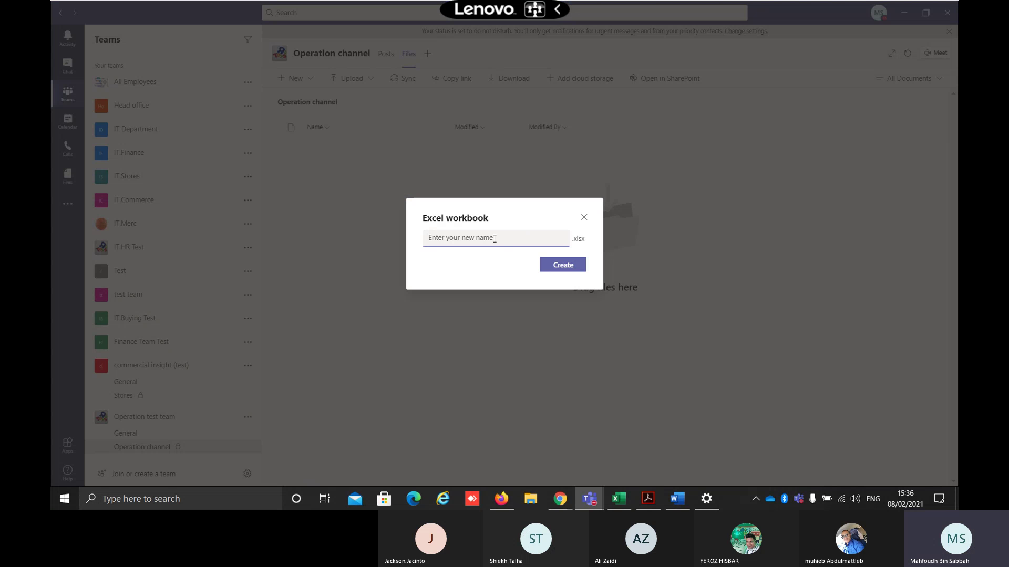
{"action": "type", "text": "test"}
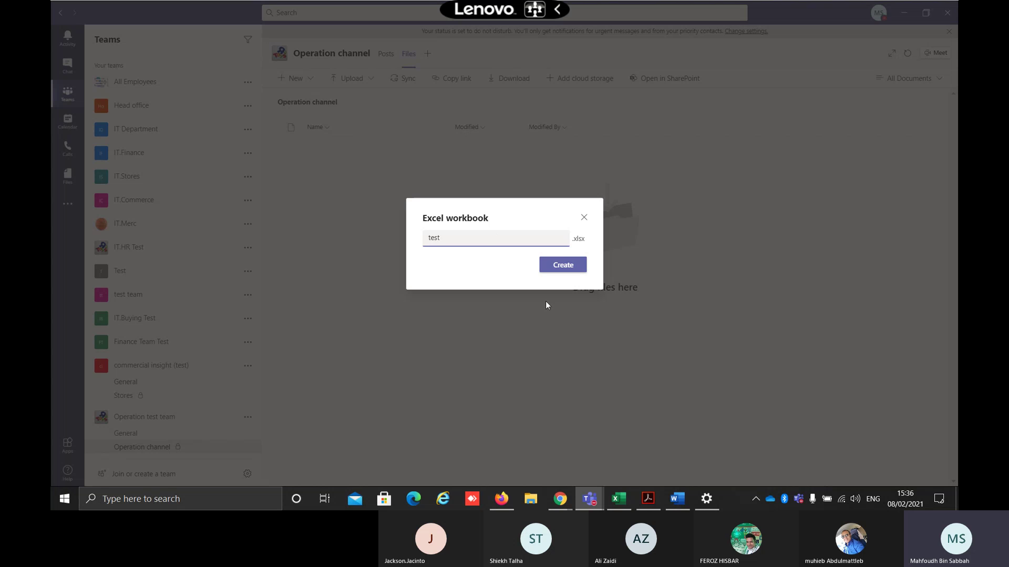
{"action": "left_click", "coordinate": [562, 265]}
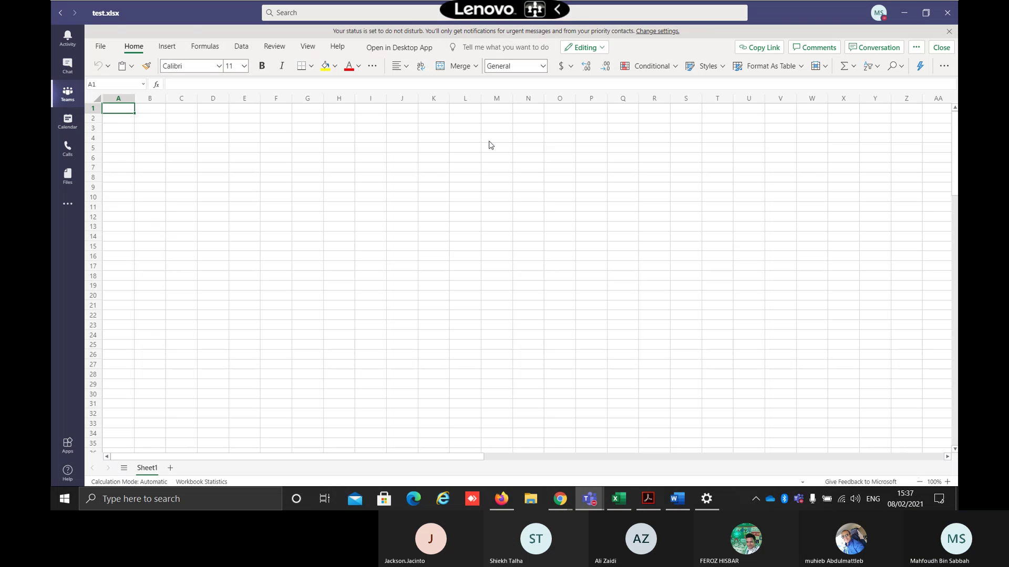
Enter "y" in cell E6 of the new workbook and check who else is editing it
{"action": "double_click", "coordinate": [788, 14]}
{"action": "double_click", "coordinate": [788, 14]}
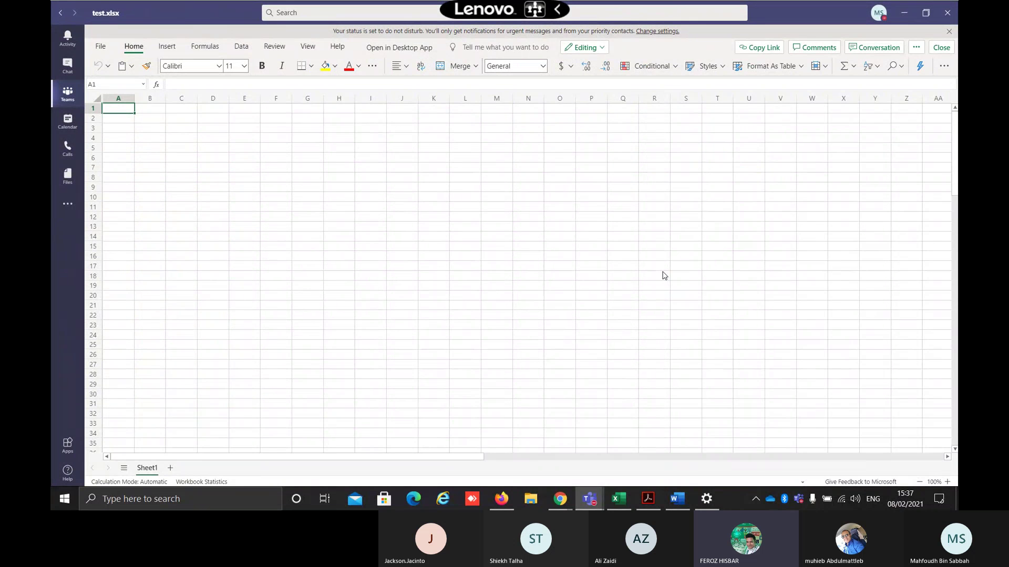
{"action": "left_click", "coordinate": [232, 161]}
{"action": "type", "text": "y"}
{"action": "key", "text": "Return"}
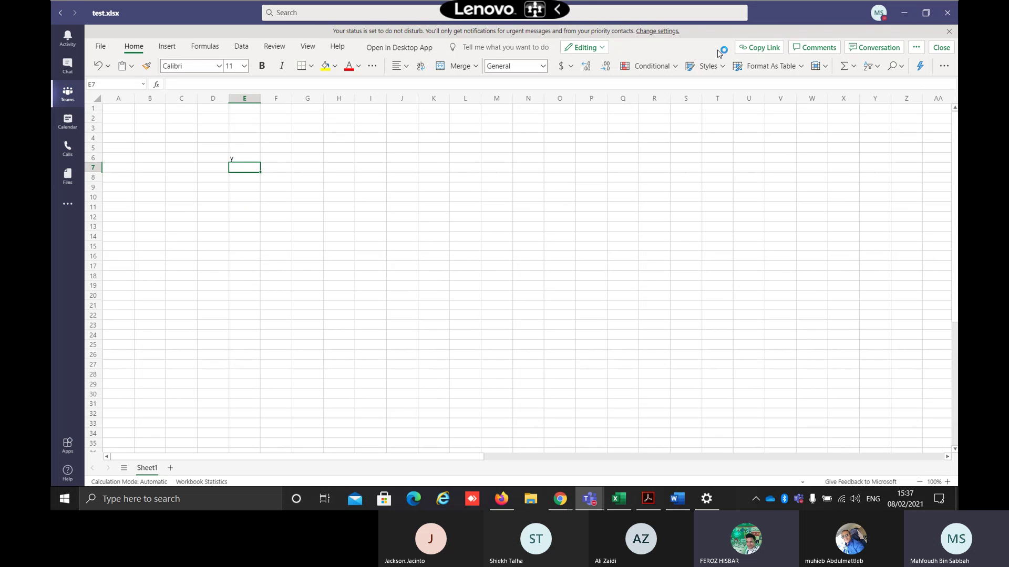
{"action": "left_click", "coordinate": [589, 499]}
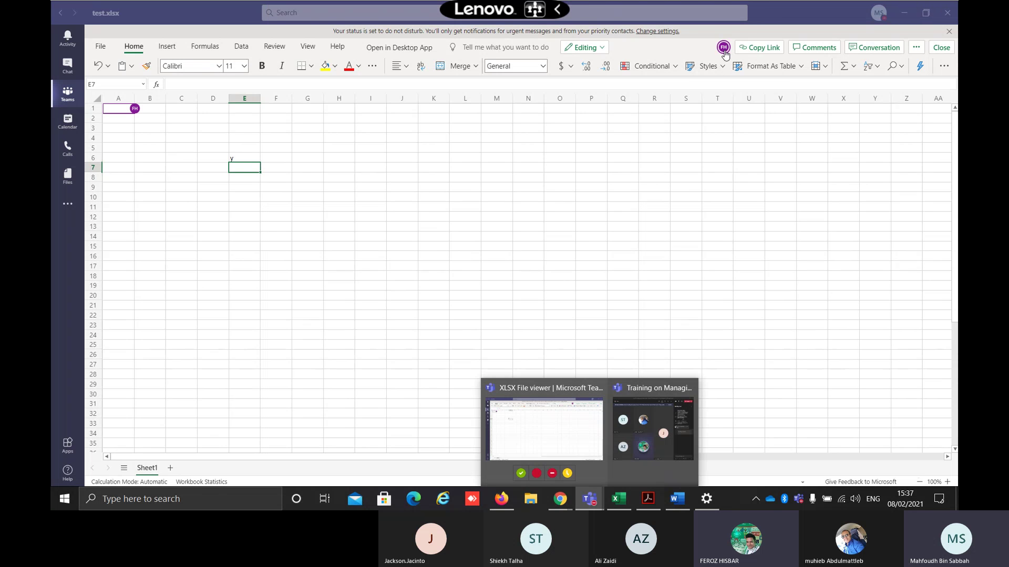
{"action": "mouse_move", "coordinate": [724, 52]}
Enter 1703 in cell B3, 1 in B4 and "jeddah 5" in B5, and close the workbook
{"action": "left_click", "coordinate": [155, 131]}
{"action": "type", "text": "1703"}
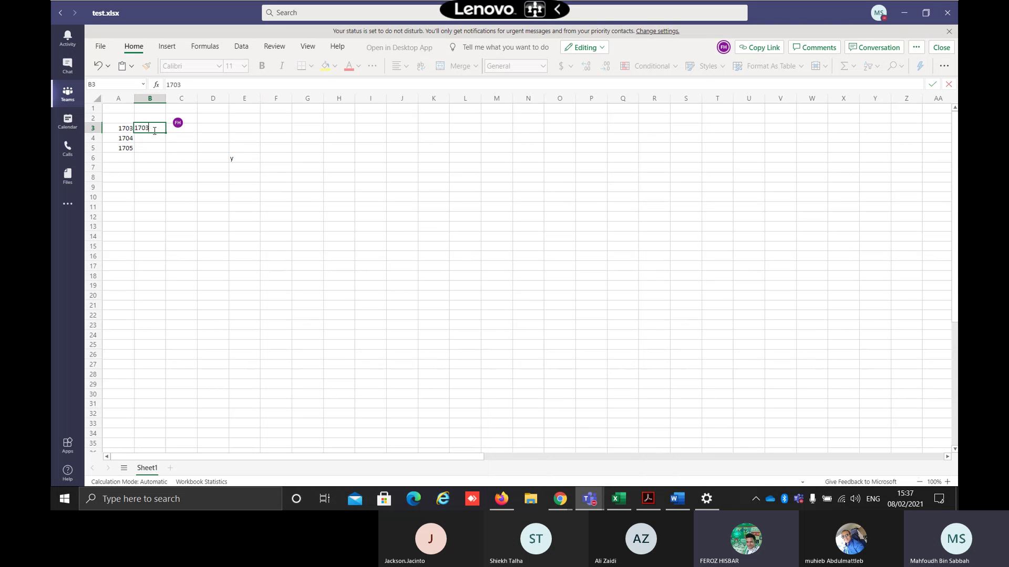
{"action": "key", "text": "Return"}
{"action": "type", "text": "1"}
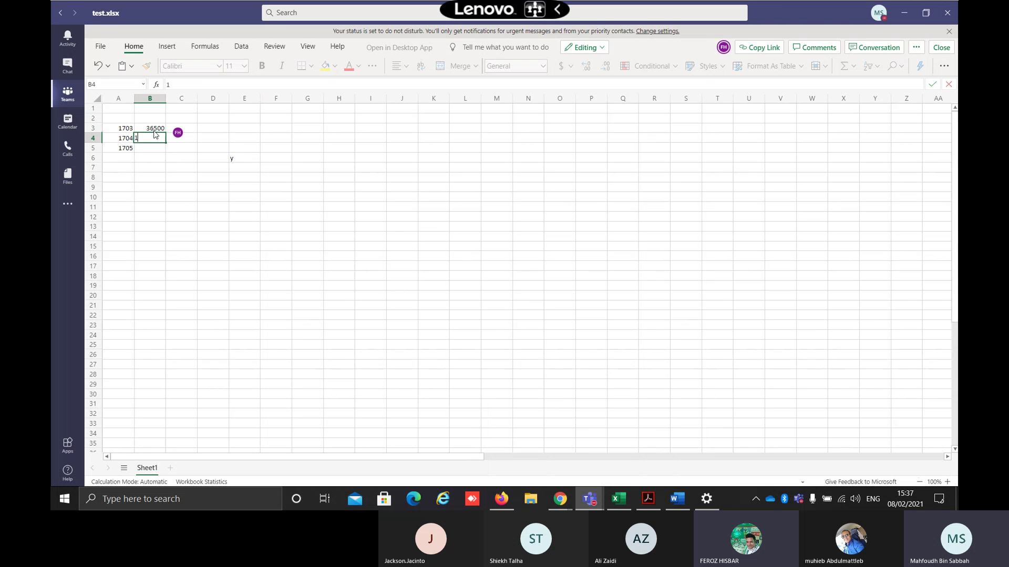
{"action": "left_click", "coordinate": [154, 131]}
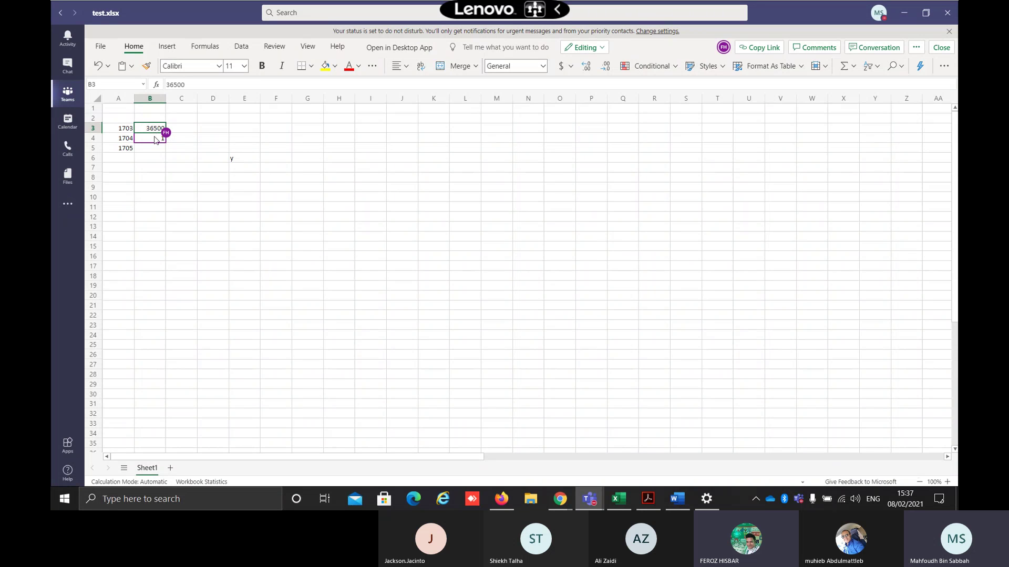
{"action": "left_click", "coordinate": [155, 148]}
{"action": "type", "text": "jeddah 5"}
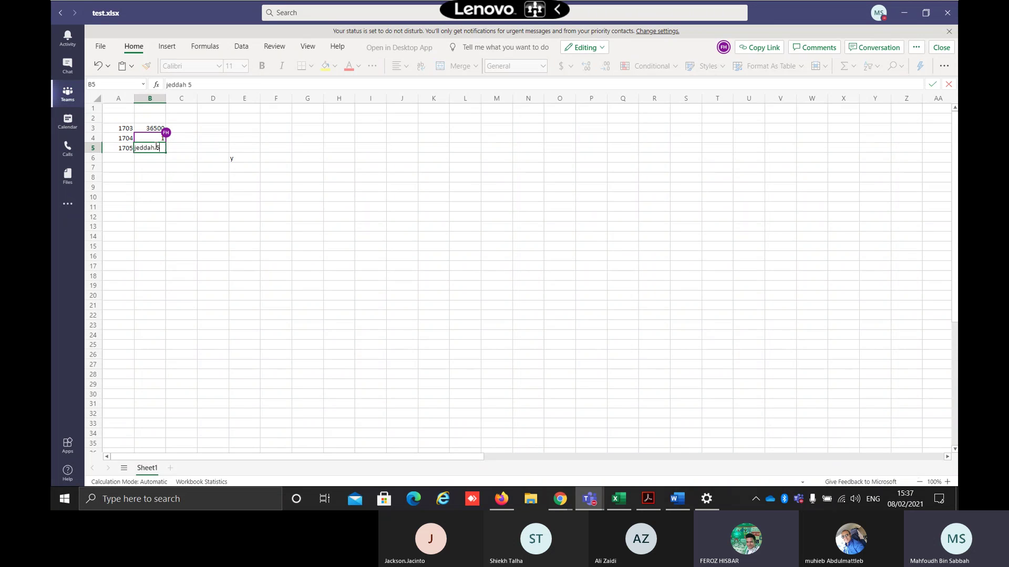
{"action": "left_click", "coordinate": [196, 193]}
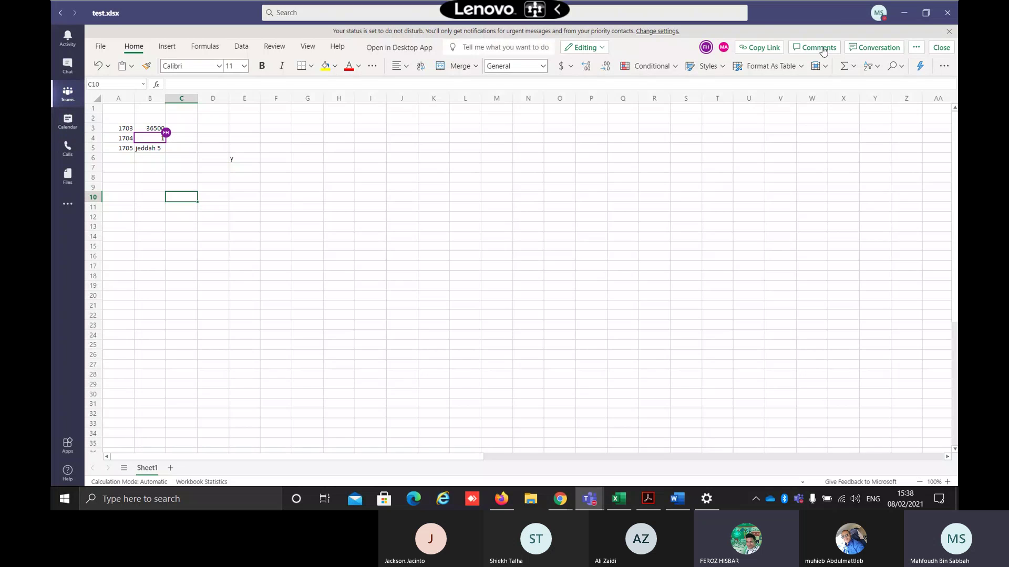
{"action": "left_click", "coordinate": [941, 47]}
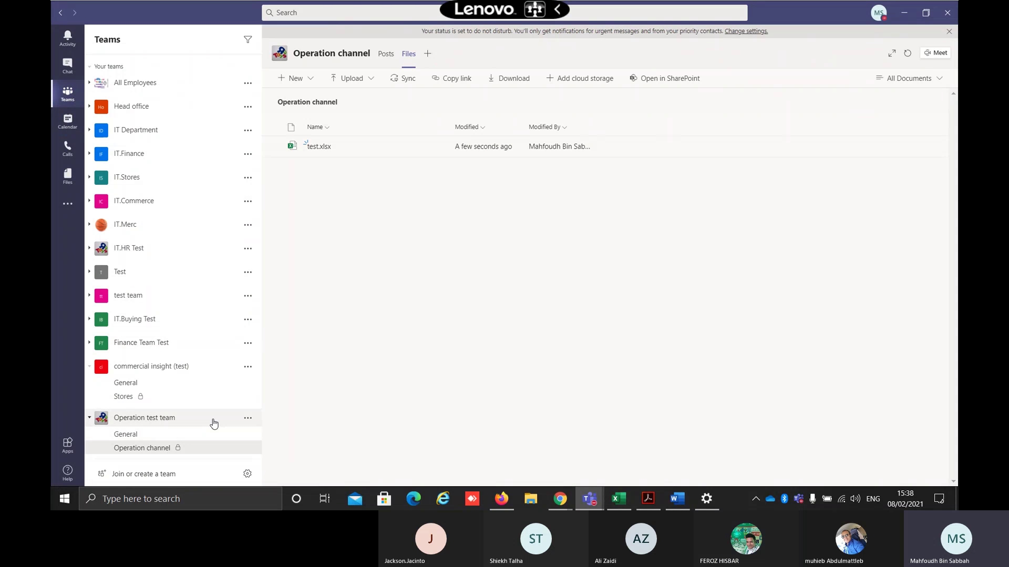
In the Operation test team's member permissions, switch channel creation and updating off and on again, and disallow deleting and restoring channels
{"action": "left_click", "coordinate": [248, 417]}
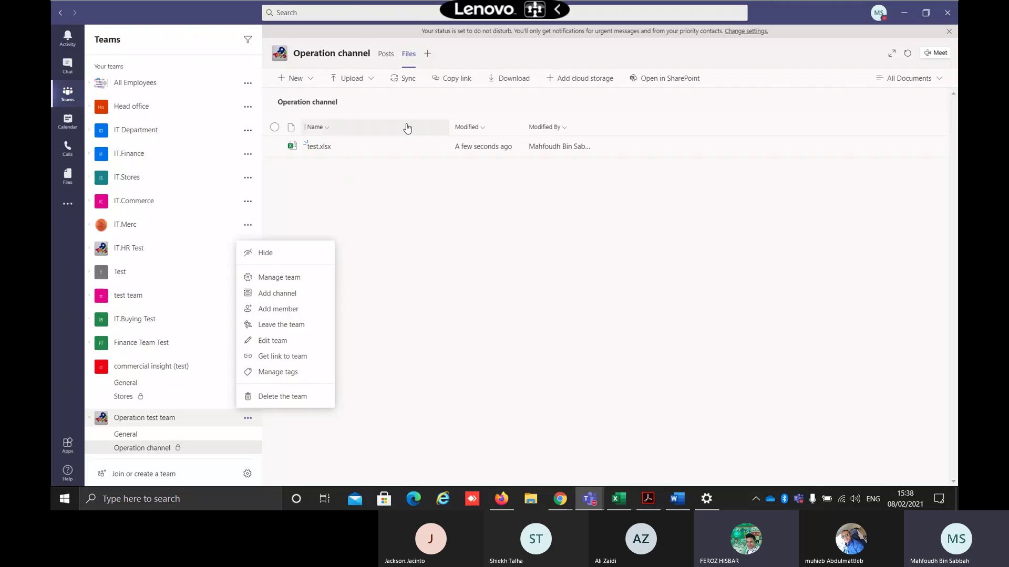
{"action": "left_click", "coordinate": [286, 276]}
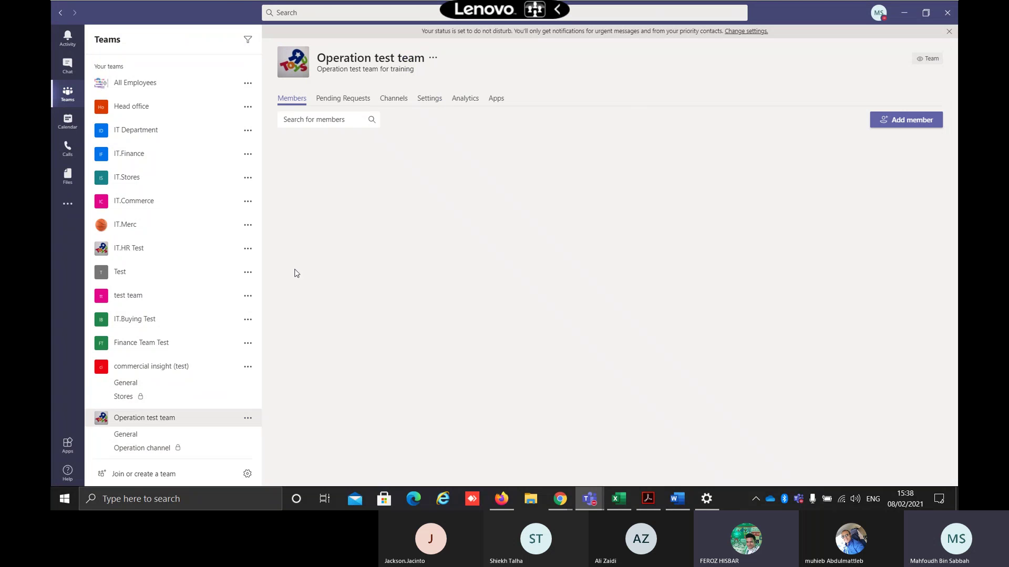
{"action": "left_click", "coordinate": [428, 99]}
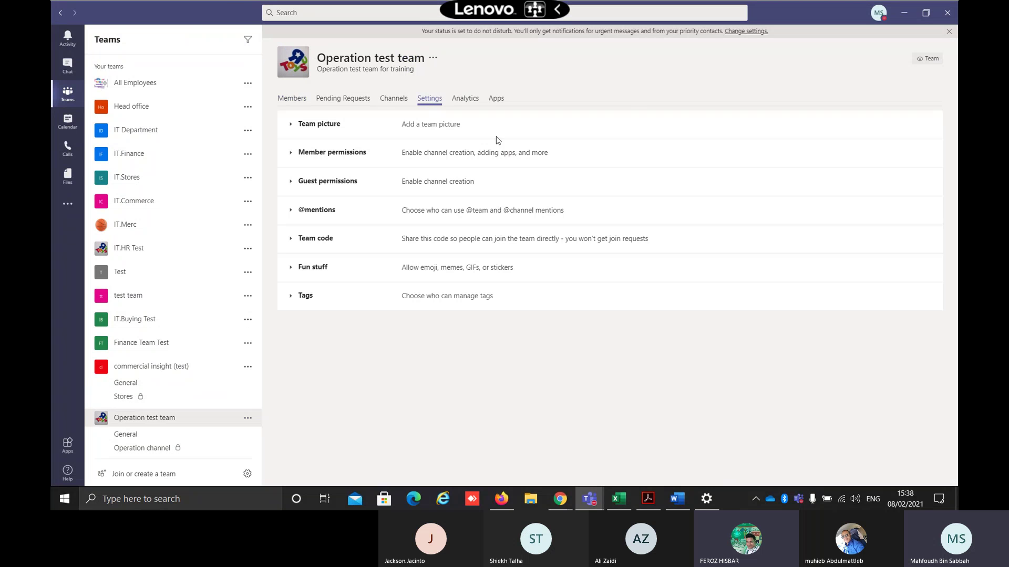
{"action": "left_click", "coordinate": [298, 156]}
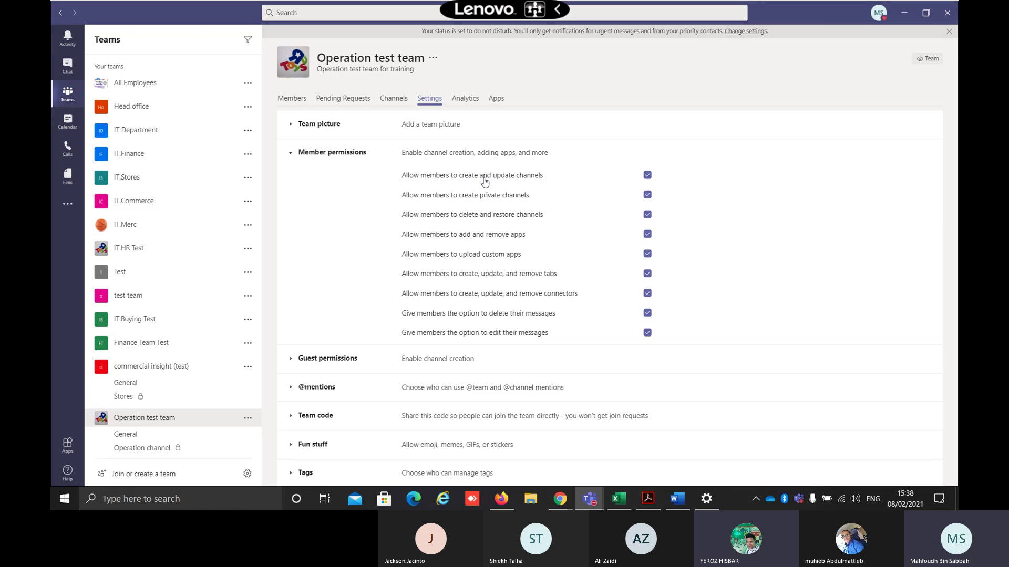
{"action": "left_click", "coordinate": [647, 176]}
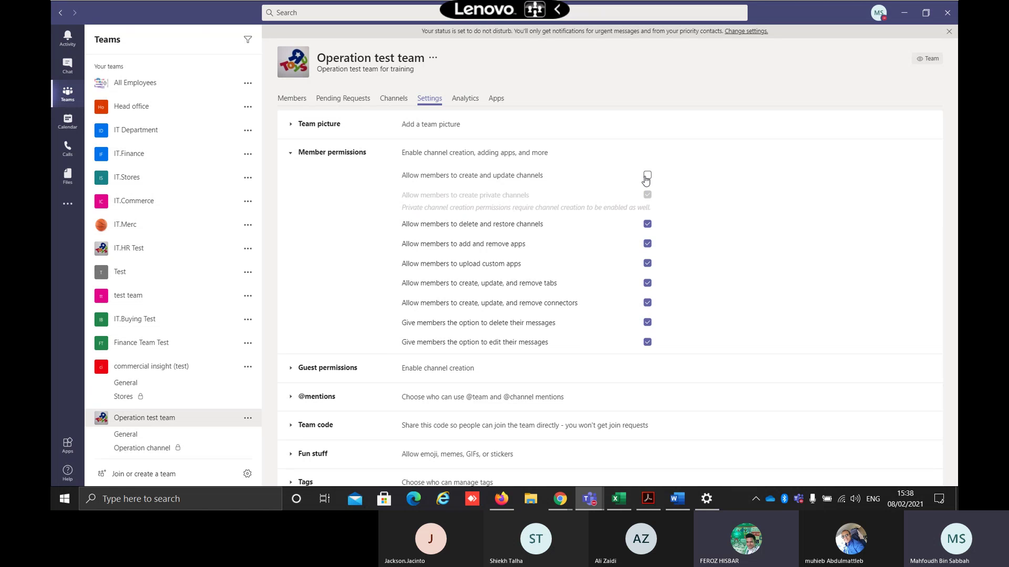
{"action": "left_click", "coordinate": [646, 176]}
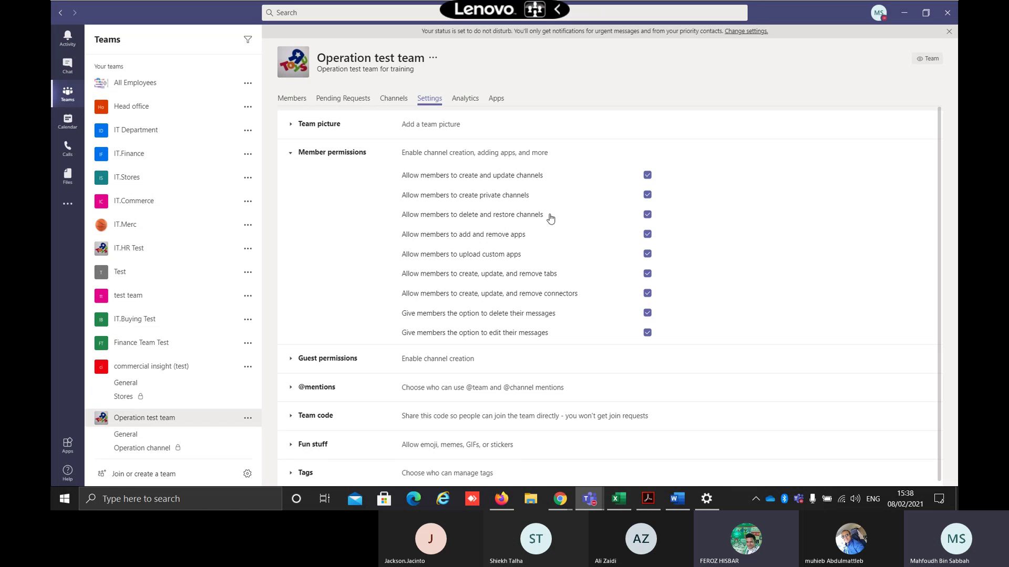
{"action": "left_click", "coordinate": [648, 215]}
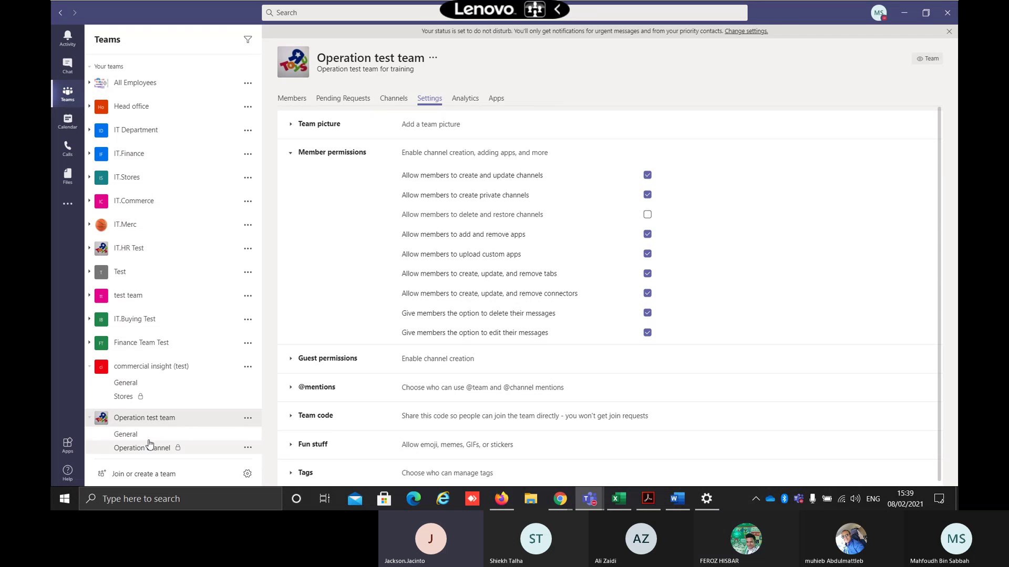
Open the General channel's planner, look at the label choices for the "Online PO order" task, and close its details
{"action": "left_click", "coordinate": [125, 434]}
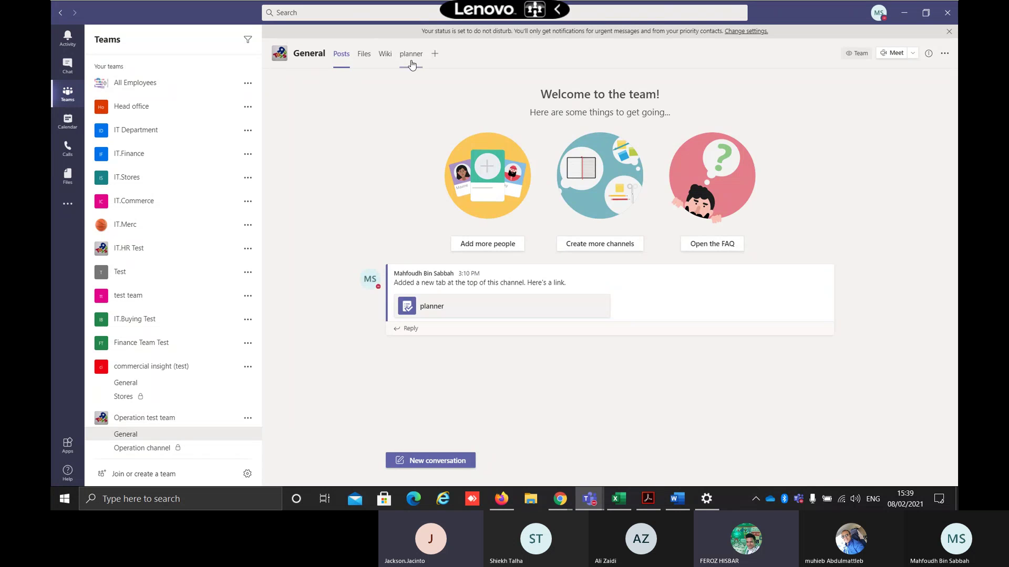
{"action": "left_click", "coordinate": [408, 61]}
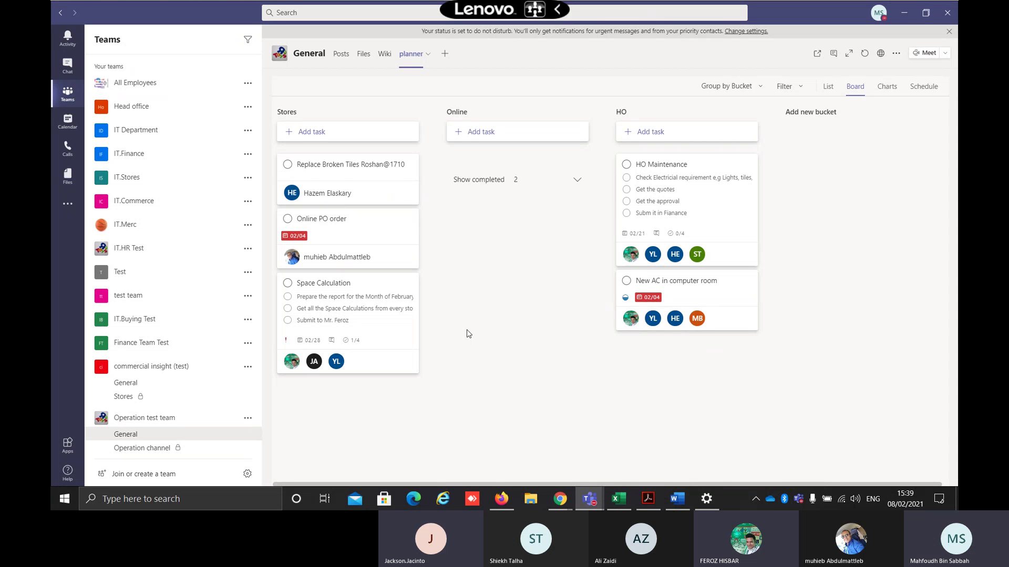
{"action": "left_click", "coordinate": [384, 241]}
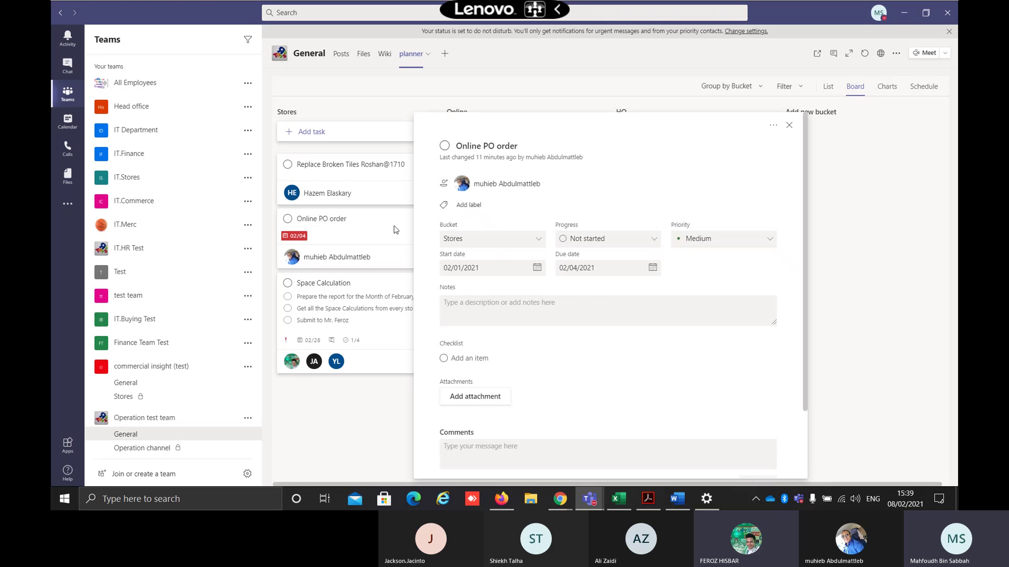
{"action": "left_click", "coordinate": [466, 206]}
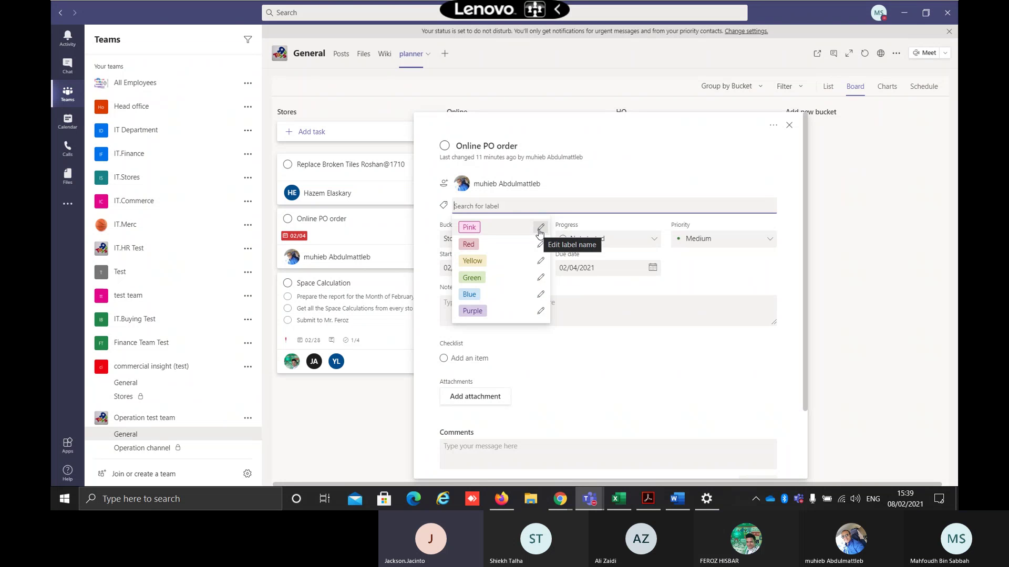
{"action": "left_click", "coordinate": [369, 419]}
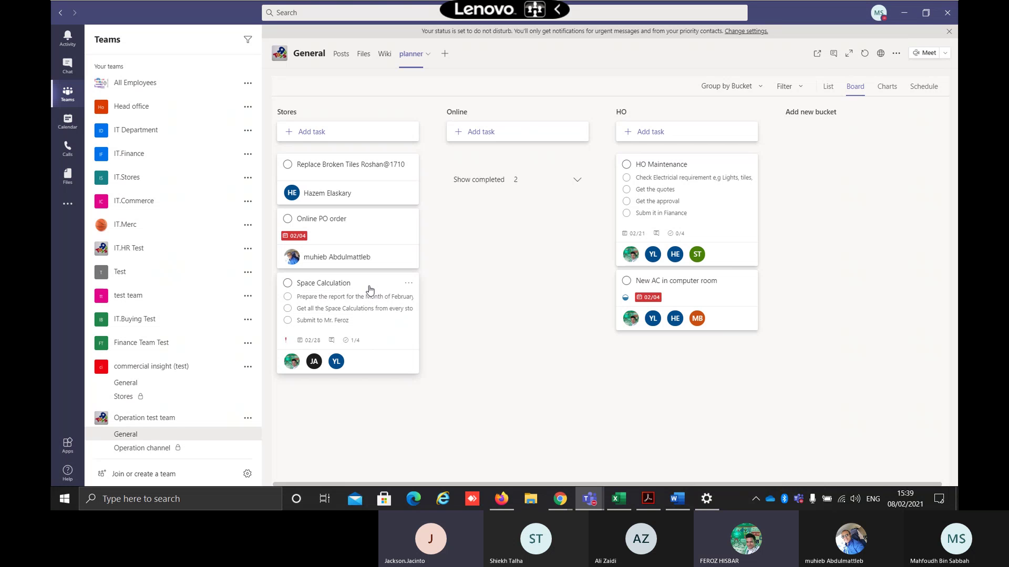
Review the notes and checklist of the "Space Calculation" task, and close its details
{"action": "left_click", "coordinate": [370, 289]}
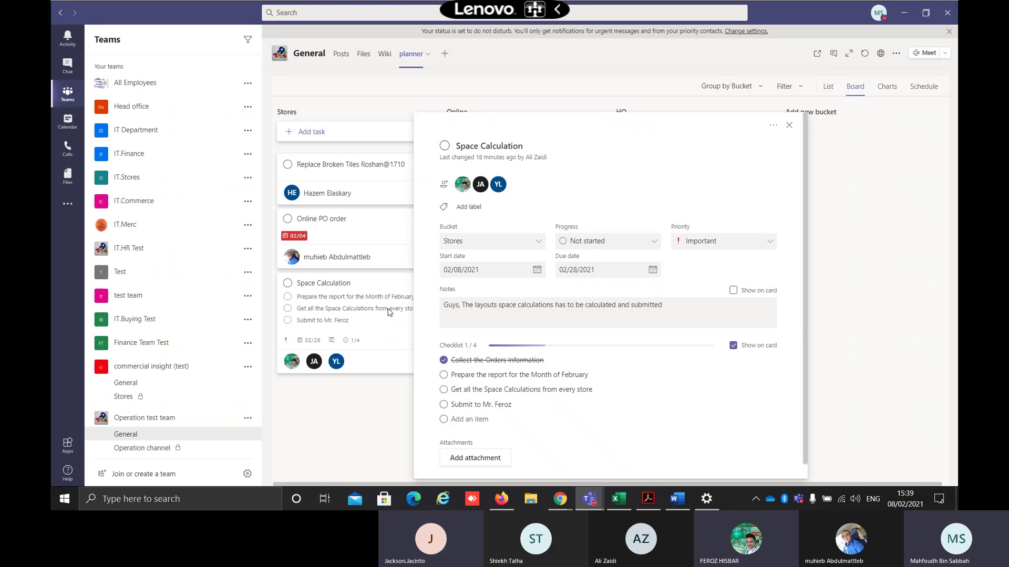
{"action": "scroll", "coordinate": [457, 363], "scroll_direction": "down", "scroll_amount": 1}
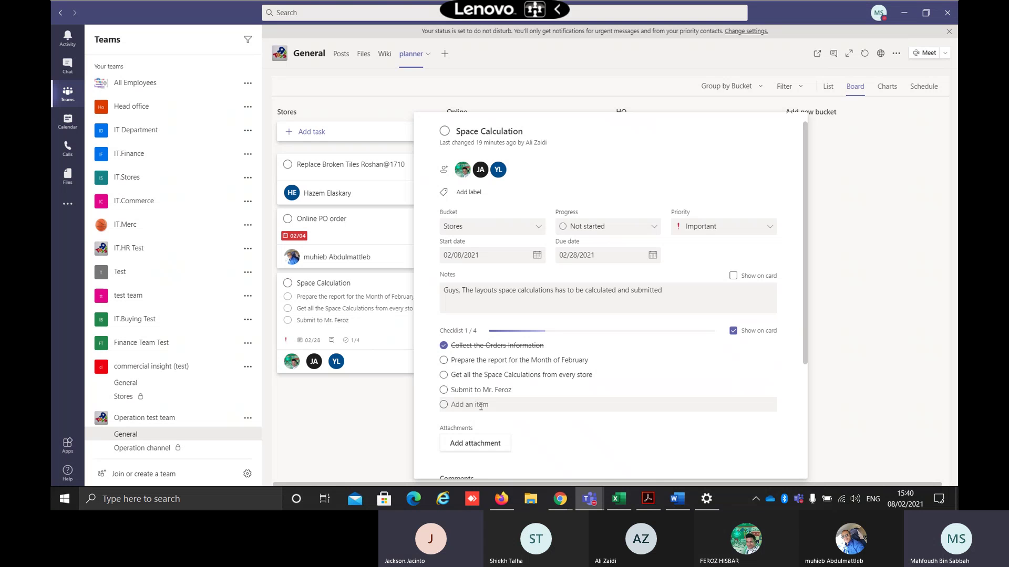
{"action": "left_click", "coordinate": [73, 90]}
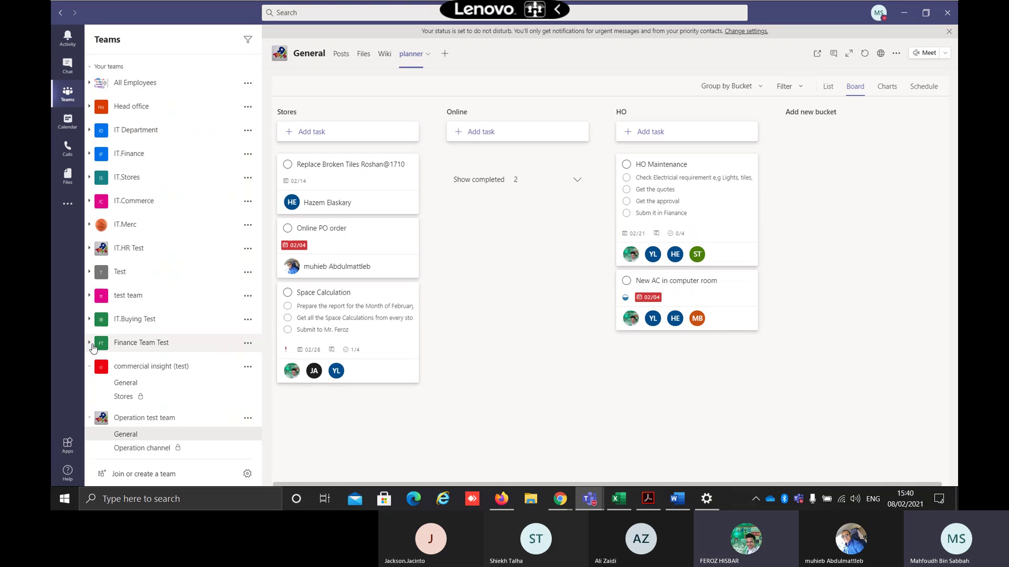
Open the planner of the IT.Stores team's General channel
{"action": "left_click", "coordinate": [126, 177]}
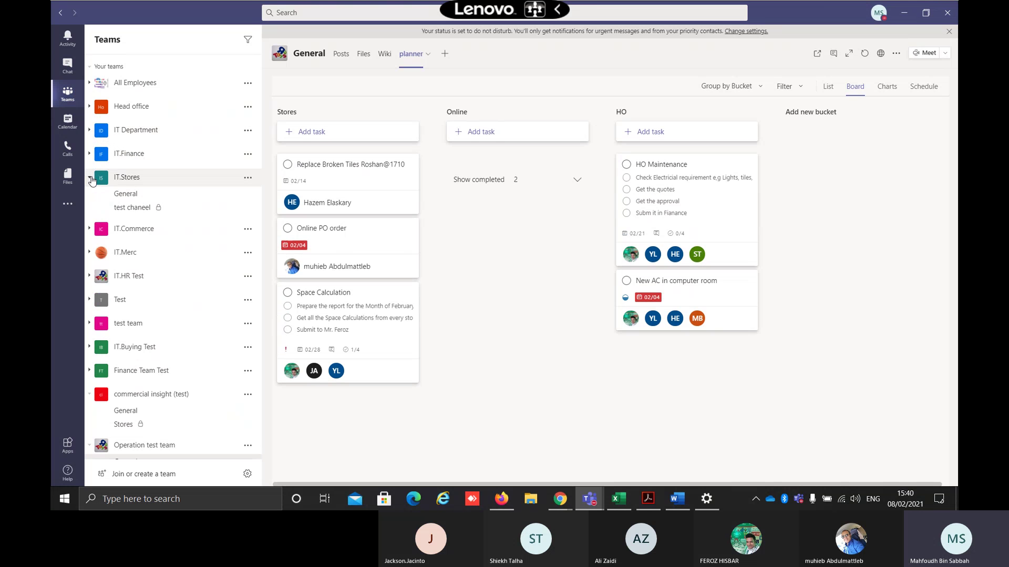
{"action": "left_click", "coordinate": [135, 195]}
{"action": "left_click", "coordinate": [427, 55]}
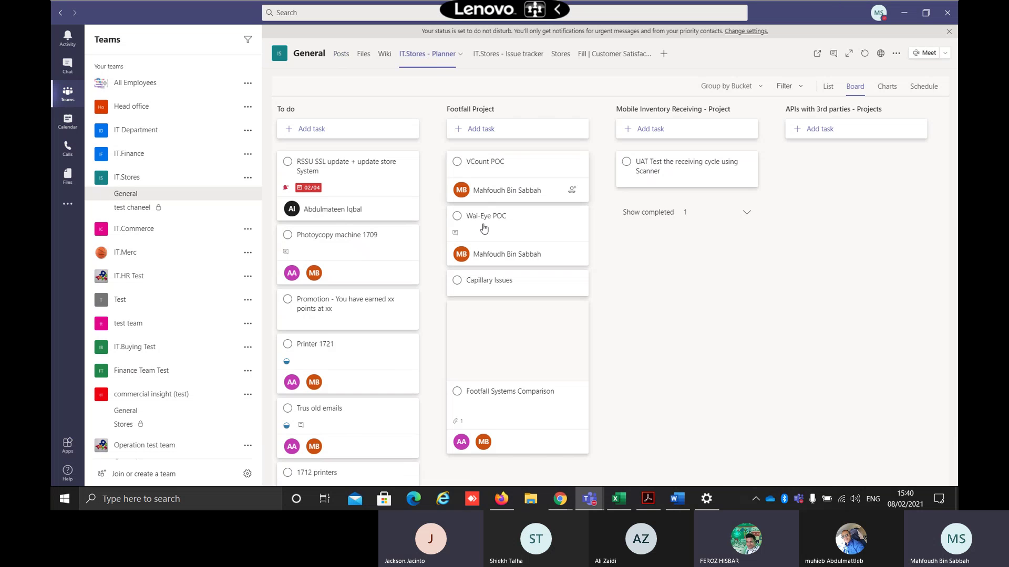
Review the store checklist and attachments of the "Thermal System" task in the To do bucket, and close its details
{"action": "scroll", "coordinate": [386, 294], "scroll_direction": "down", "scroll_amount": 5}
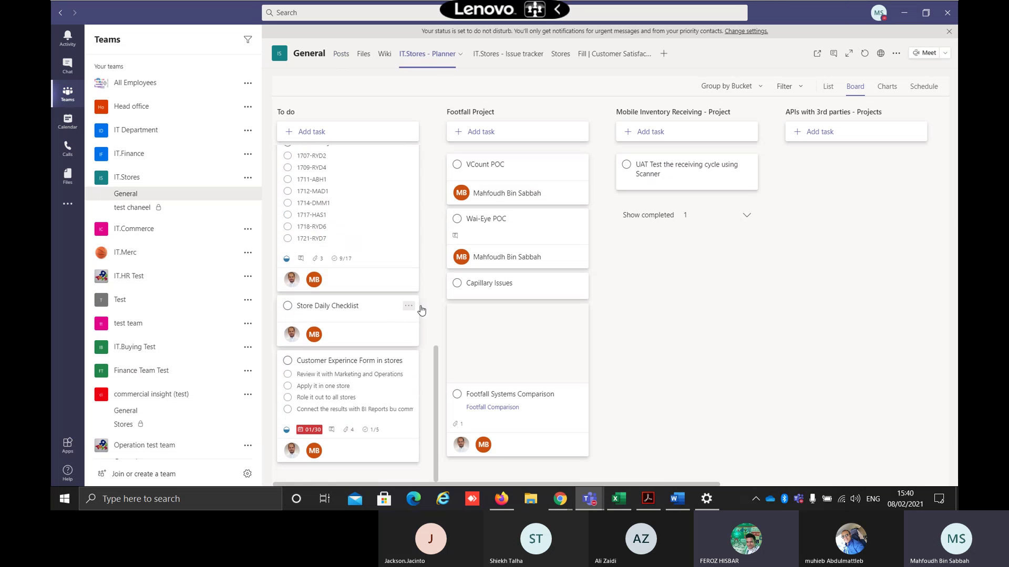
{"action": "scroll", "coordinate": [368, 304], "scroll_direction": "down", "scroll_amount": 3}
{"action": "left_click", "coordinate": [366, 297]}
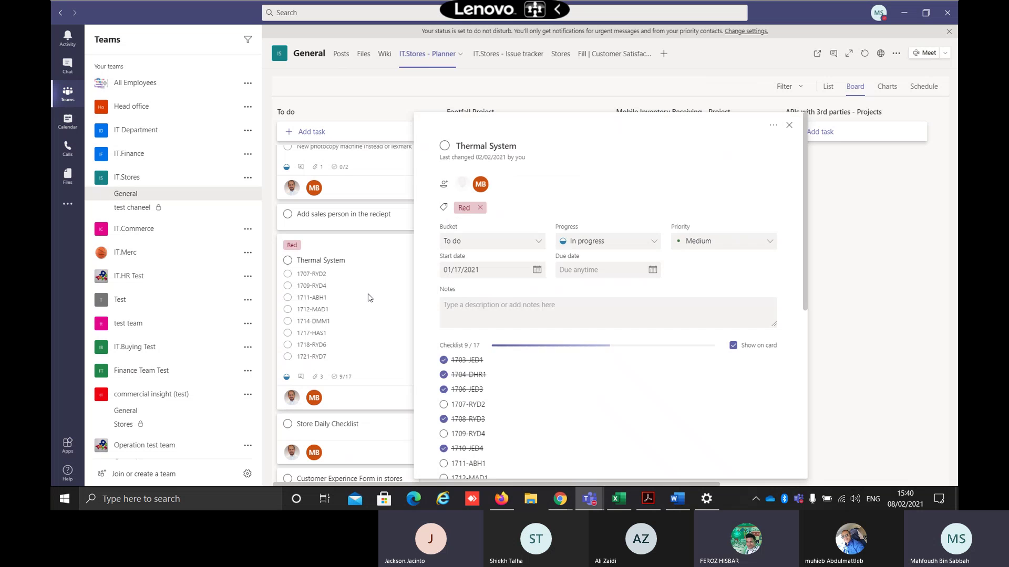
{"action": "scroll", "coordinate": [508, 337], "scroll_direction": "down", "scroll_amount": 6}
{"action": "scroll", "coordinate": [461, 254], "scroll_direction": "up", "scroll_amount": 4}
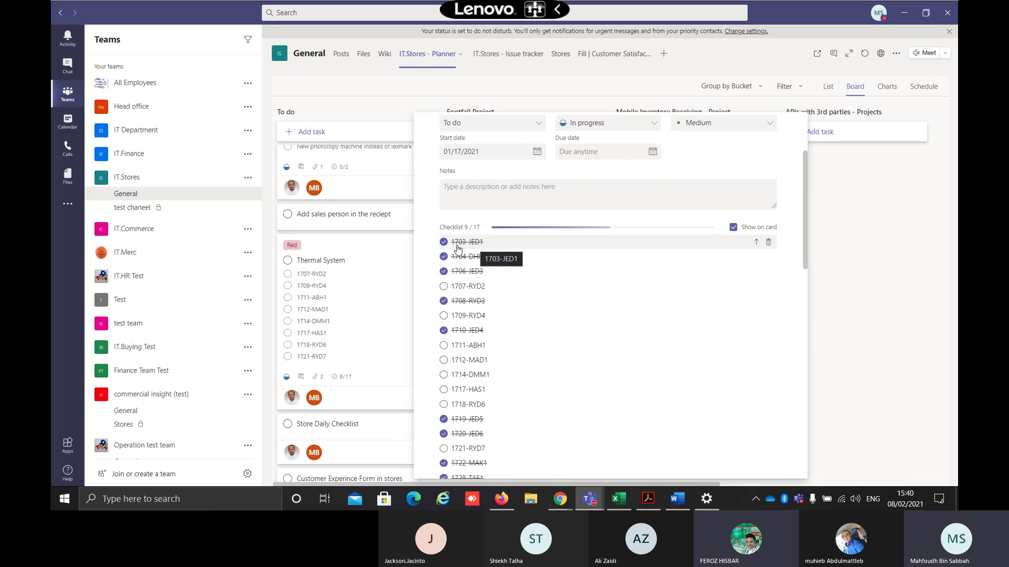
{"action": "scroll", "coordinate": [470, 294], "scroll_direction": "down", "scroll_amount": 2}
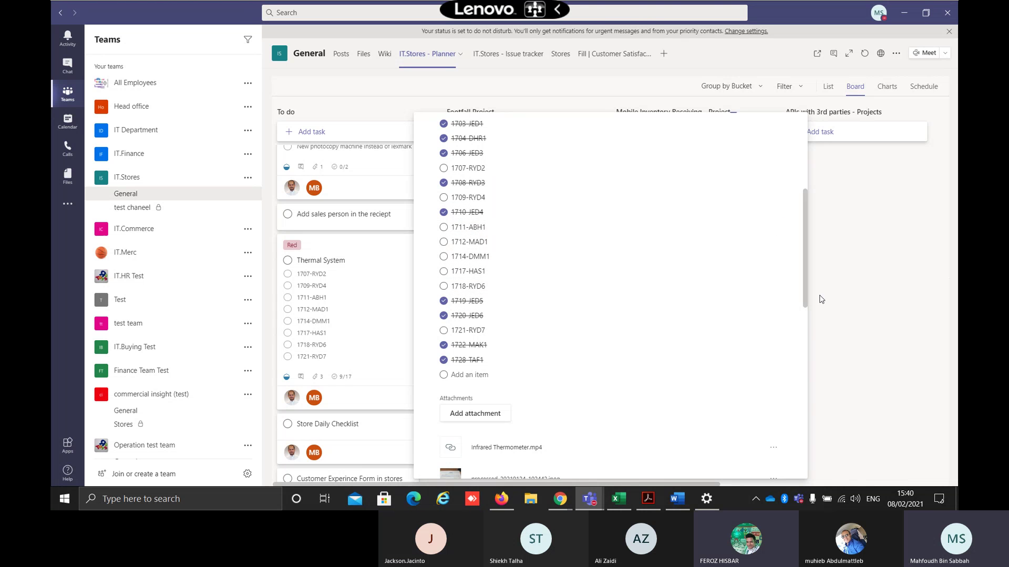
{"action": "left_click", "coordinate": [841, 299]}
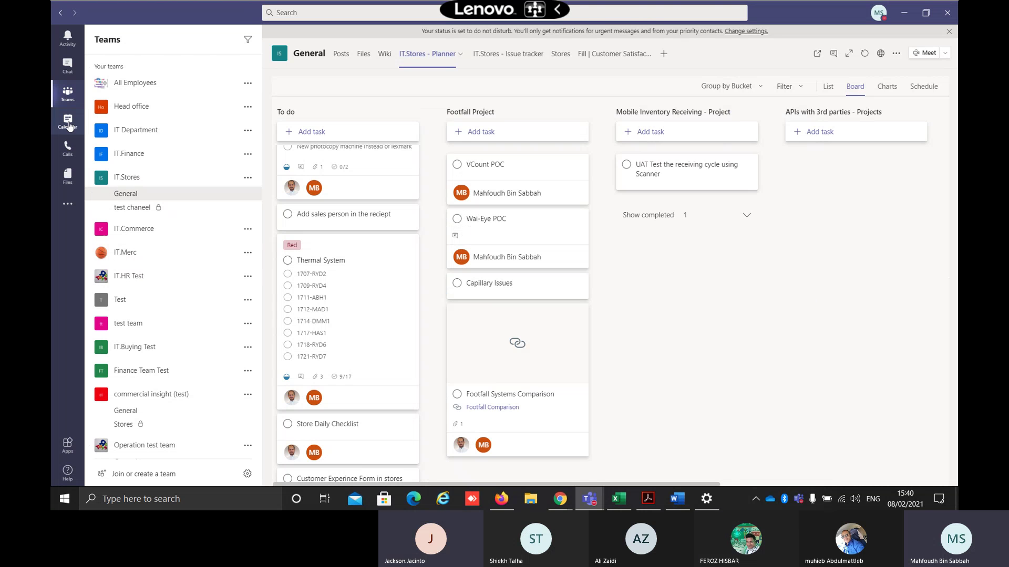
In the Operation test team's General planner, label the "Space Calculation" task Green and show the tasks as a list
{"action": "scroll", "coordinate": [158, 423], "scroll_direction": "down", "scroll_amount": 1}
{"action": "left_click", "coordinate": [163, 432]}
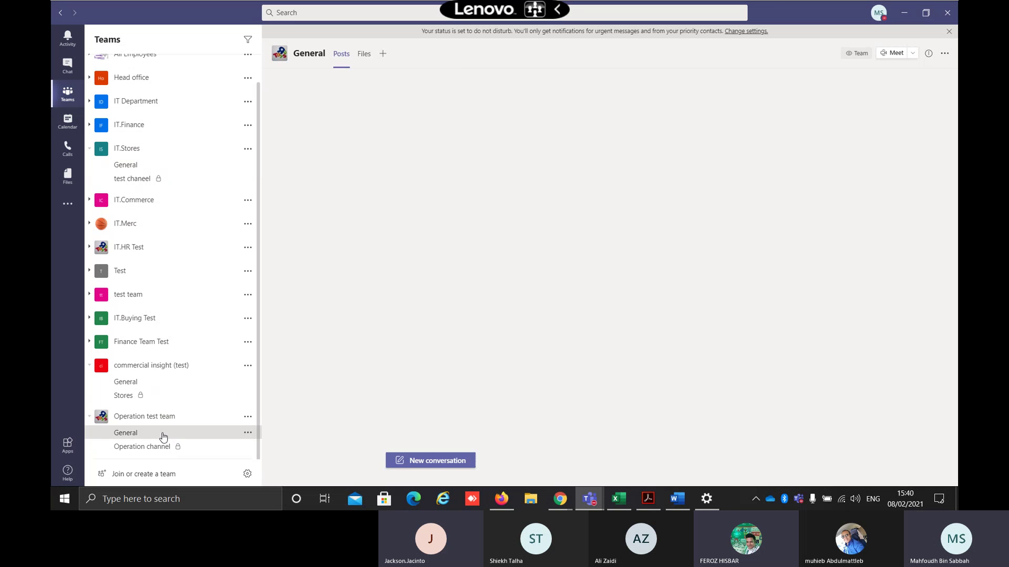
{"action": "left_click", "coordinate": [405, 53]}
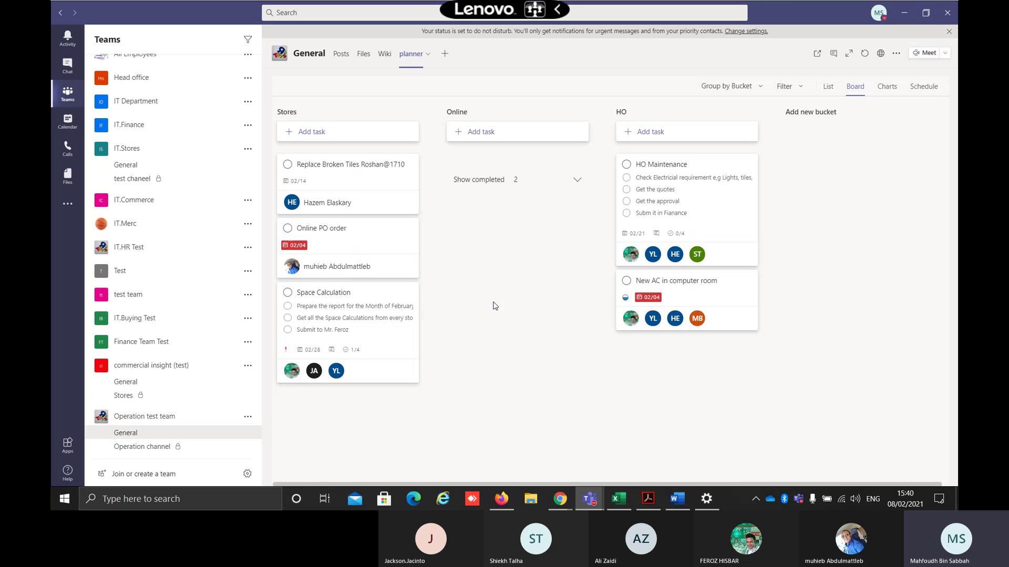
{"action": "left_click", "coordinate": [375, 299]}
{"action": "left_click", "coordinate": [462, 207]}
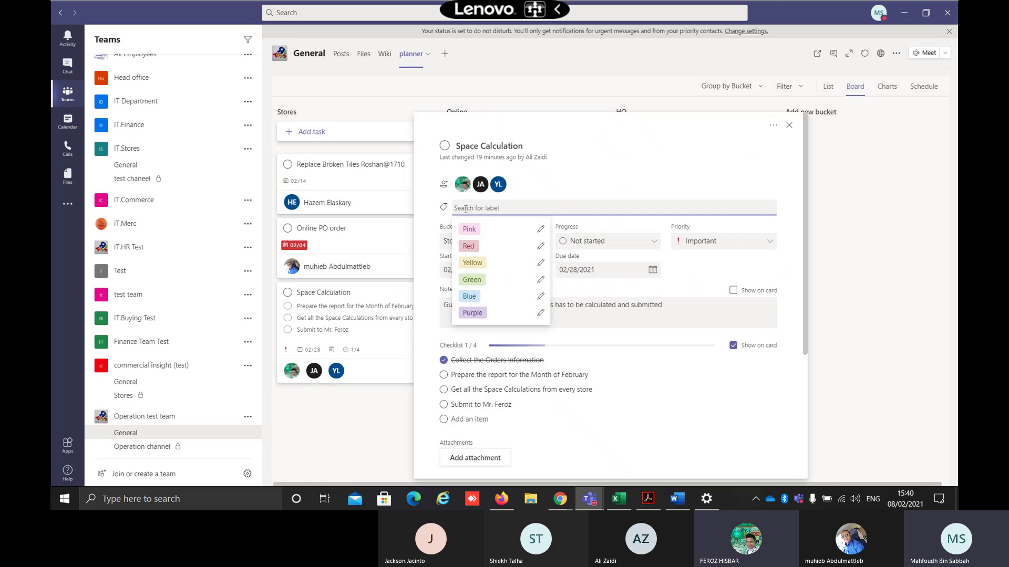
{"action": "left_click", "coordinate": [471, 279]}
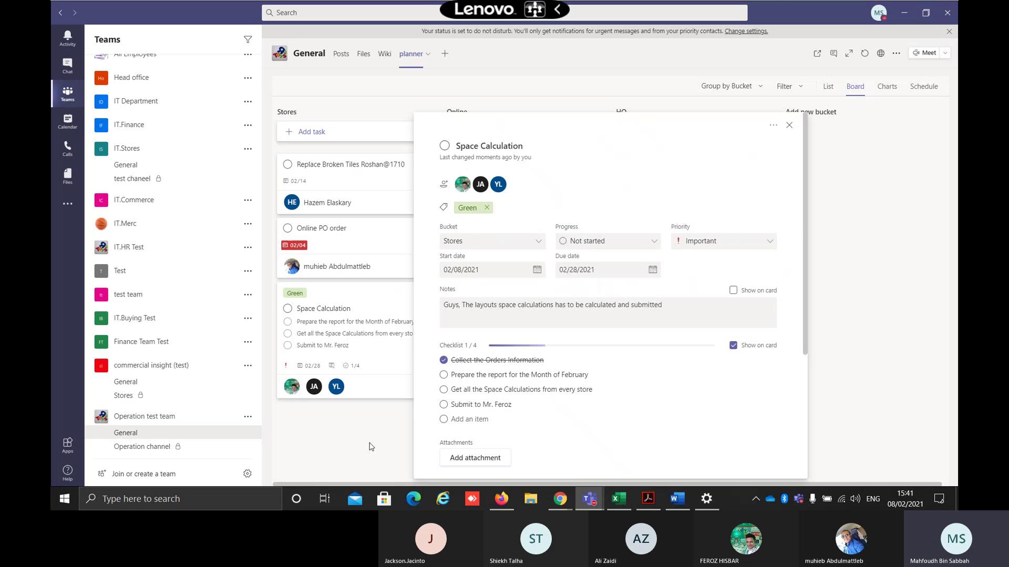
{"action": "left_click", "coordinate": [680, 100]}
{"action": "left_click", "coordinate": [828, 87]}
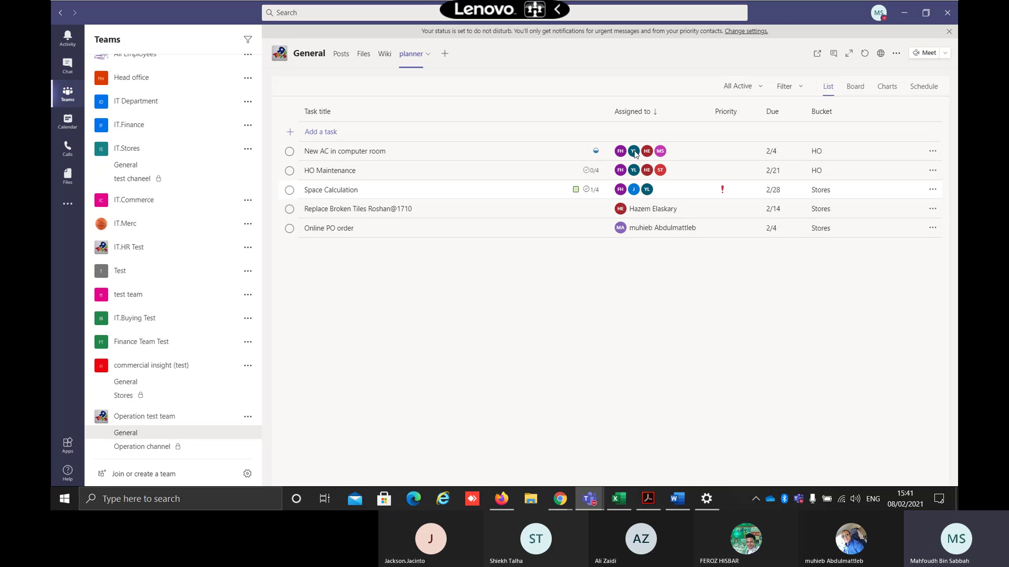
Back on the board, rename the Green label of the "Space Calculation" task to "batch 1" and close its details
{"action": "left_click", "coordinate": [854, 88]}
{"action": "left_click", "coordinate": [341, 300]}
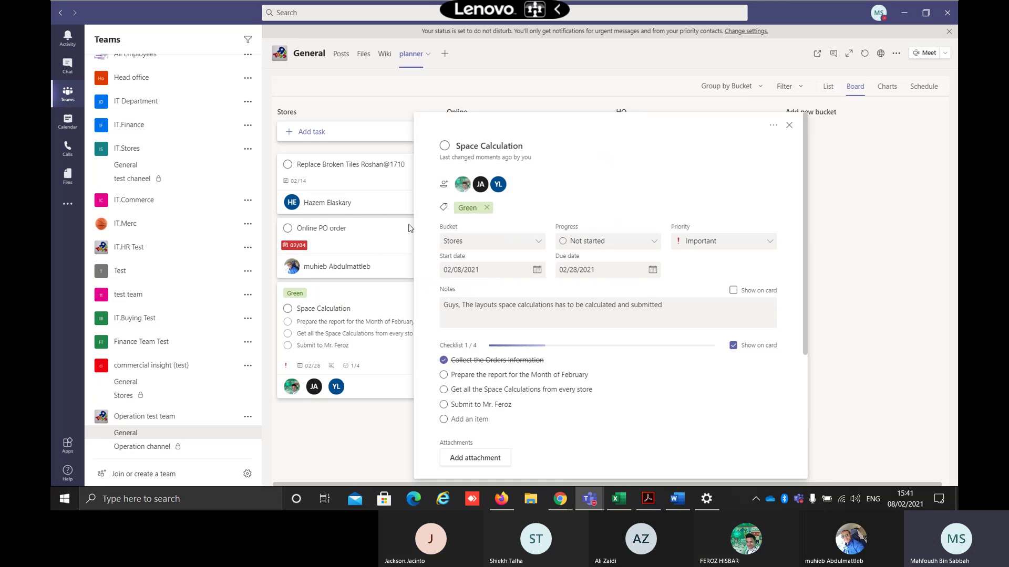
{"action": "left_click", "coordinate": [472, 209]}
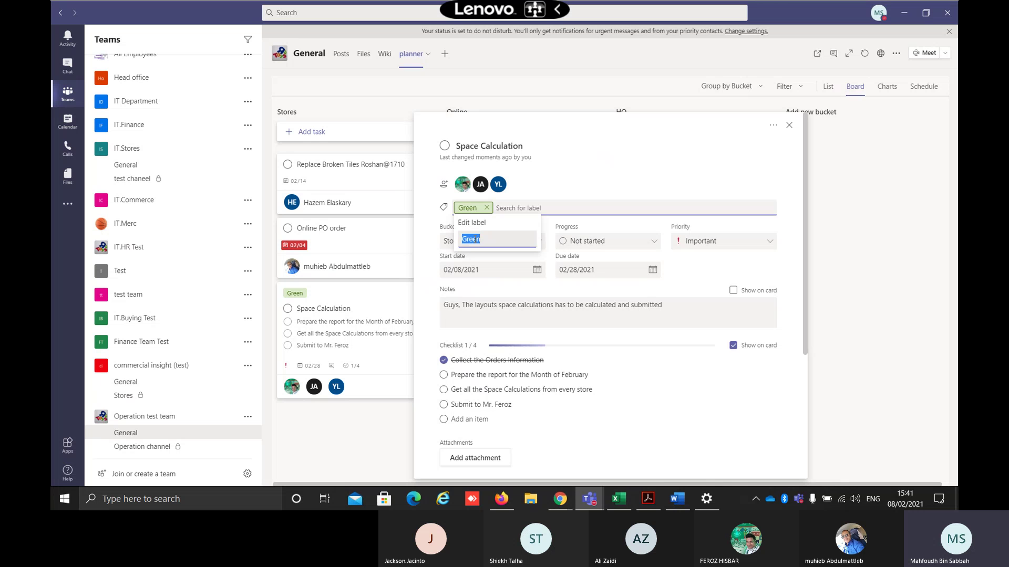
{"action": "type", "text": "batch 1"}
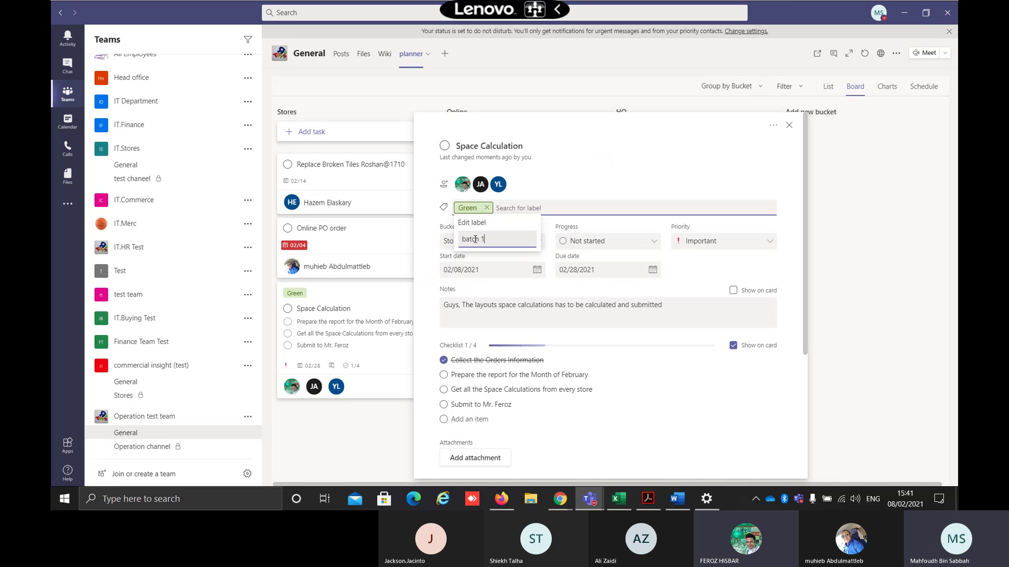
{"action": "key", "text": "Return"}
{"action": "key", "text": "Escape"}
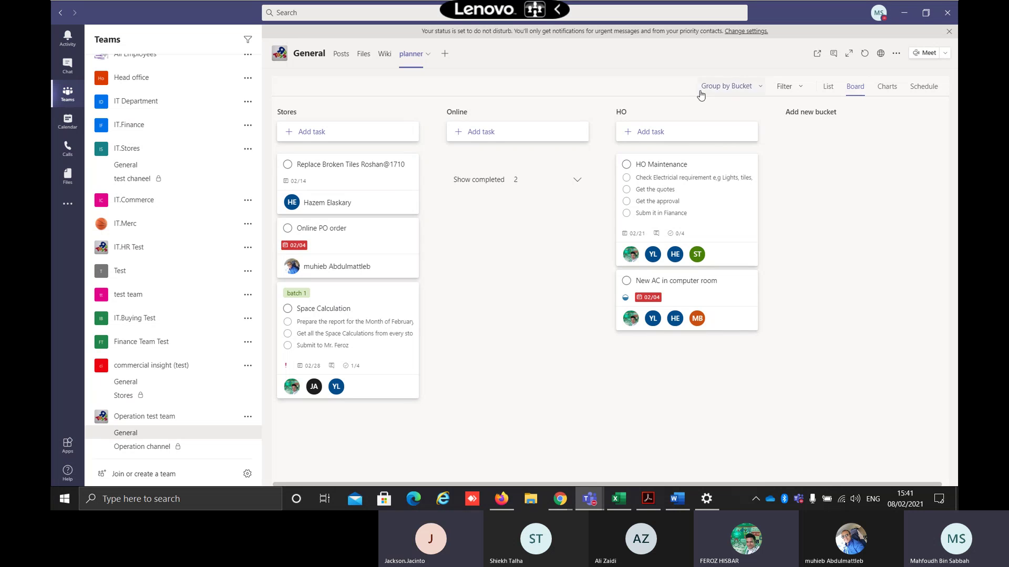
Compare how the label of "Space Calculation" appears in the list and board views, refreshing the planner in between
{"action": "left_click", "coordinate": [829, 88]}
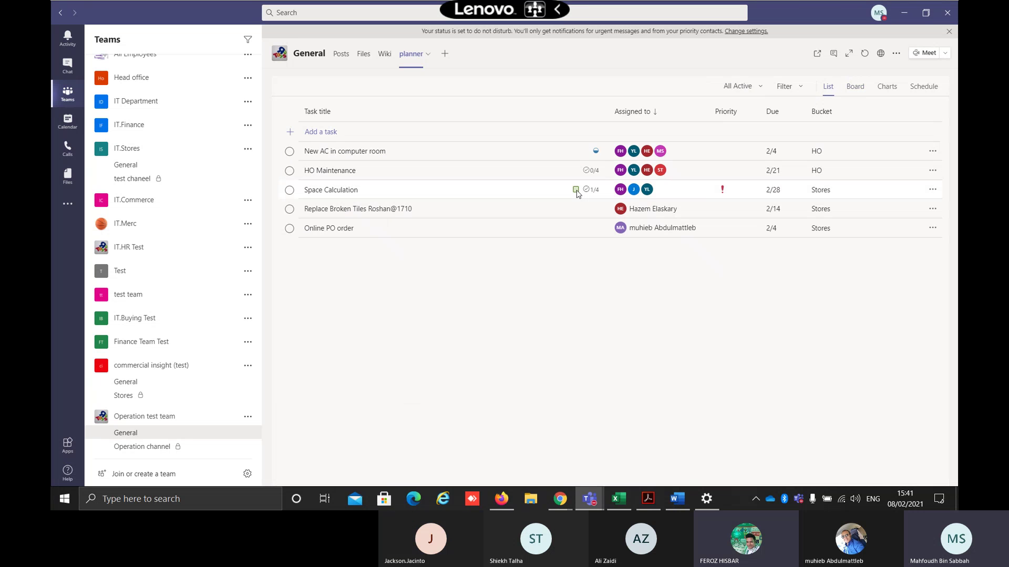
{"action": "left_click", "coordinate": [864, 54]}
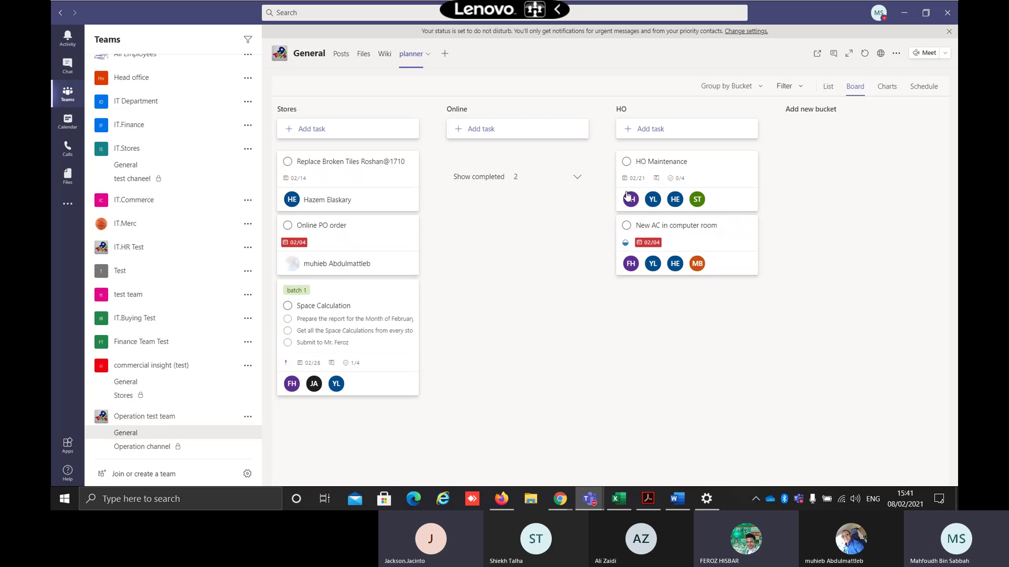
{"action": "left_click", "coordinate": [828, 87]}
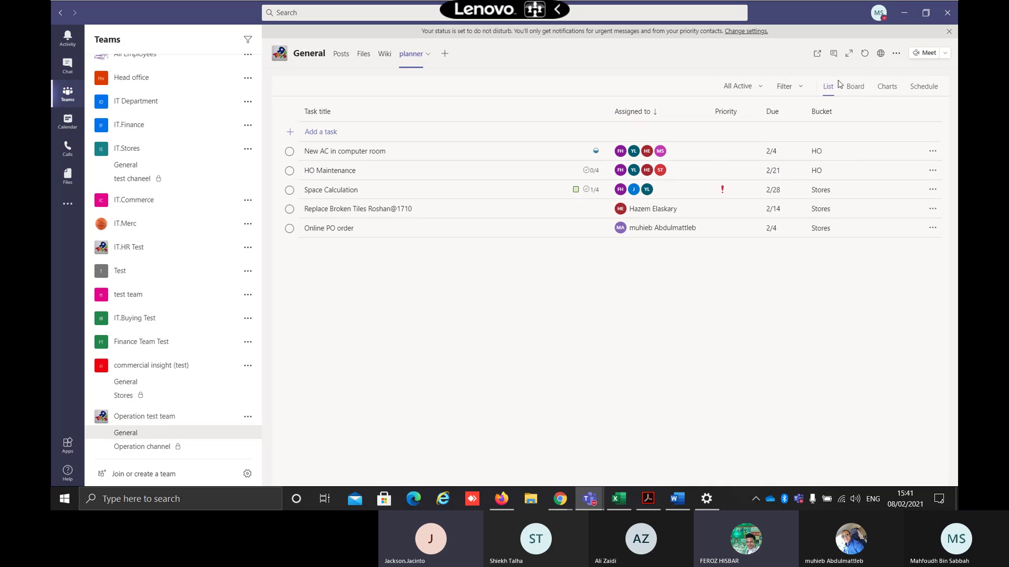
{"action": "left_click", "coordinate": [856, 88]}
{"action": "left_click", "coordinate": [828, 89]}
{"action": "mouse_move", "coordinate": [576, 195]}
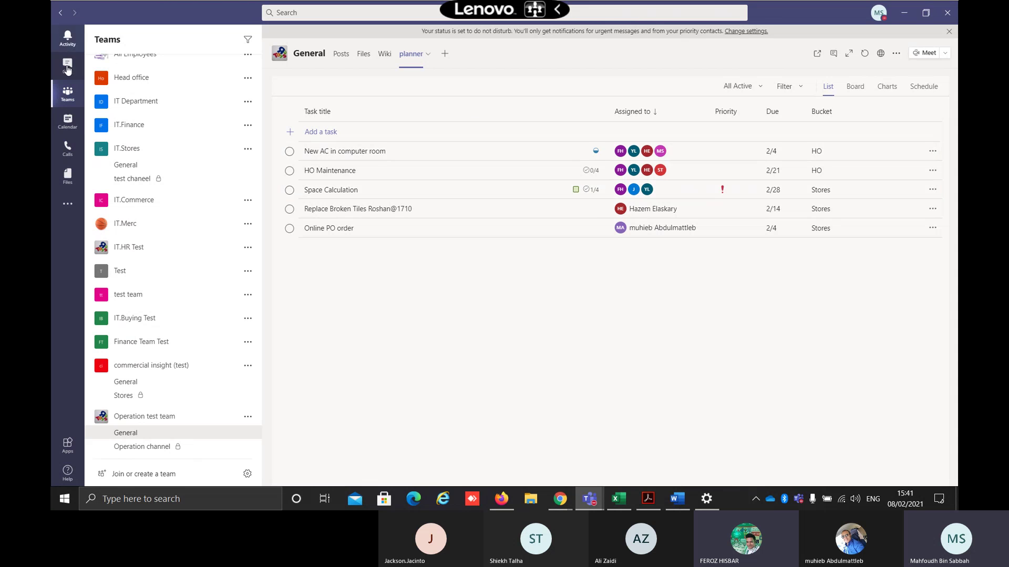
Start a new calendar meeting in the 5:00 PM slot on February 8, 2021, and go to its required attendees
{"action": "left_click", "coordinate": [68, 122]}
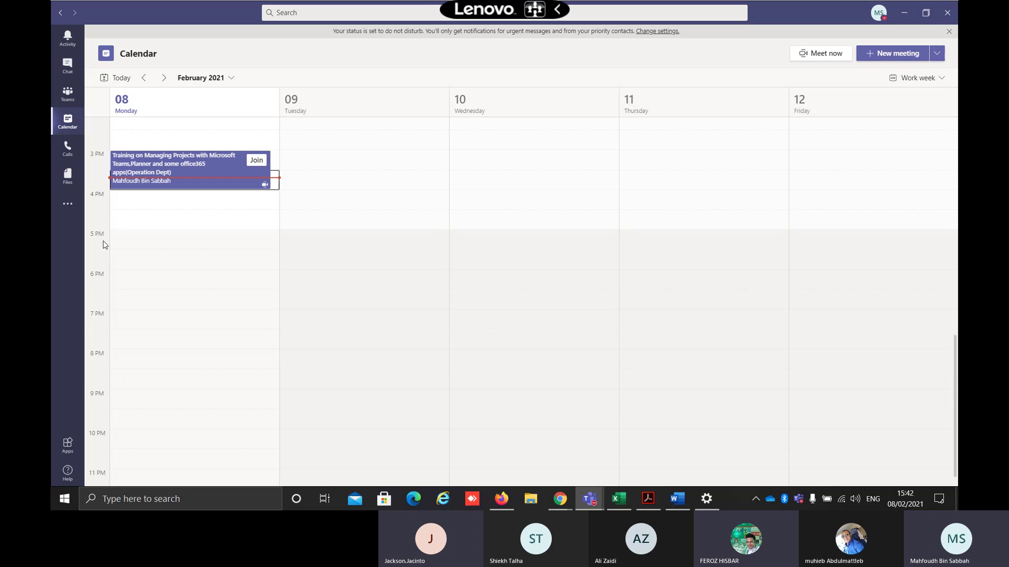
{"action": "left_click", "coordinate": [133, 239]}
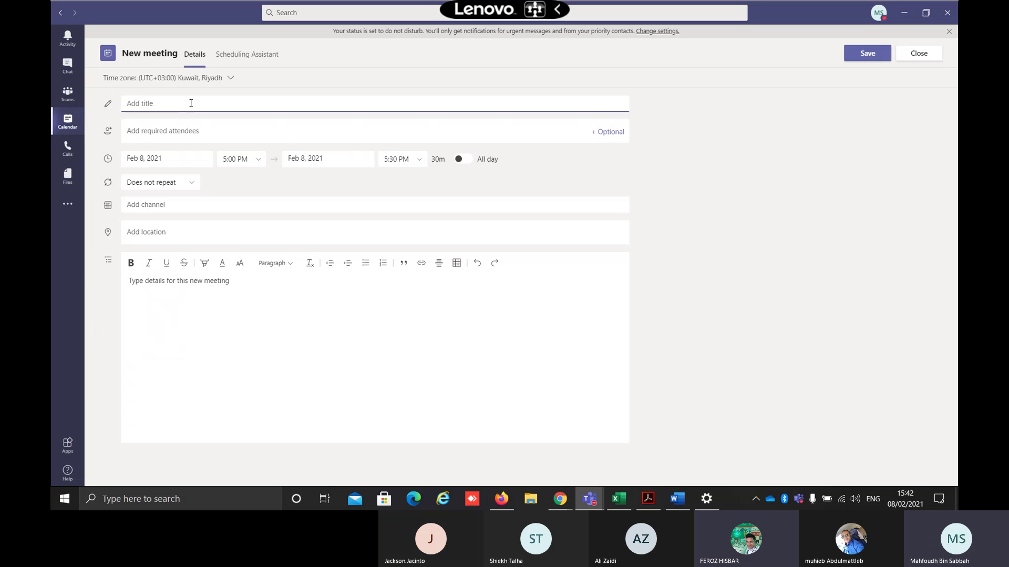
{"action": "left_click", "coordinate": [174, 134]}
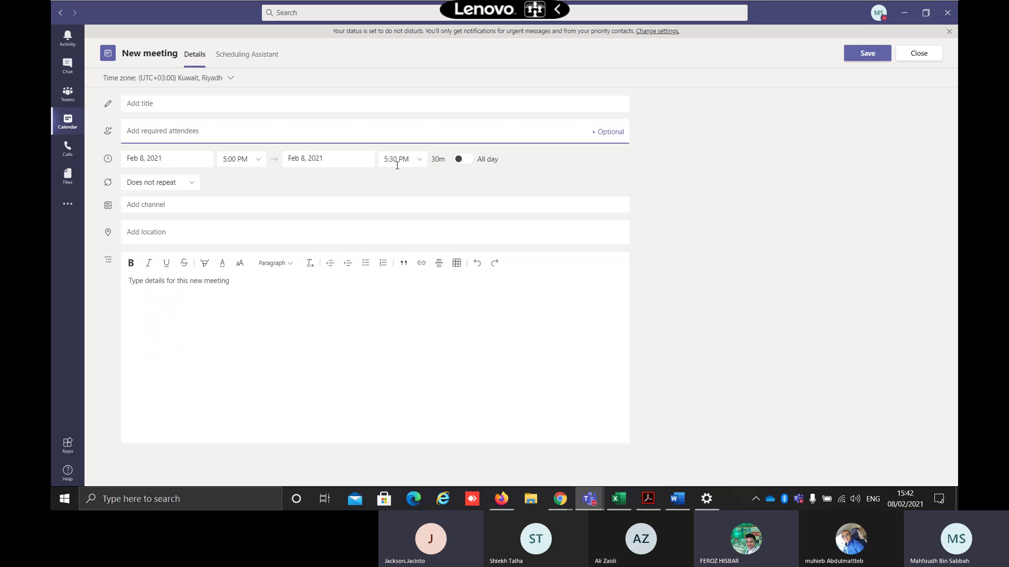
Set the meeting's start to 2:00 PM and its end to 3:30 PM, and go to the meeting details text
{"action": "left_click", "coordinate": [261, 162]}
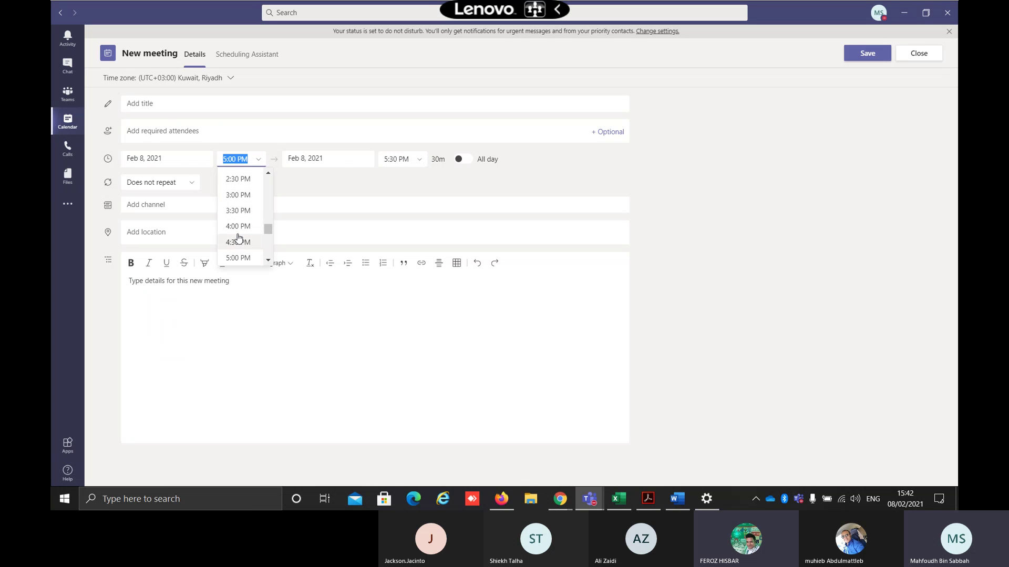
{"action": "left_click", "coordinate": [238, 257]}
{"action": "left_click", "coordinate": [259, 161]}
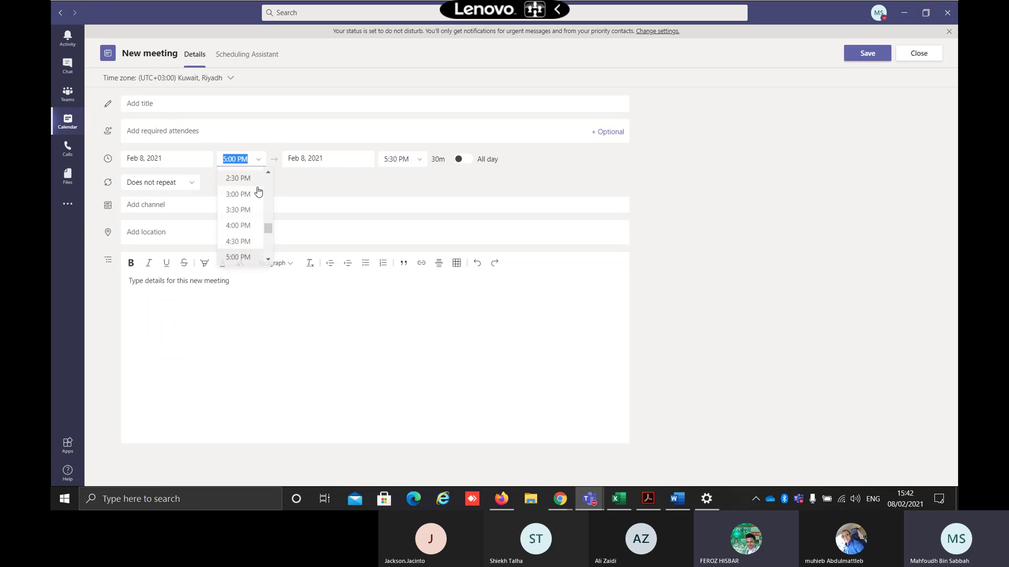
{"action": "scroll", "coordinate": [252, 191], "scroll_direction": "down", "scroll_amount": 5}
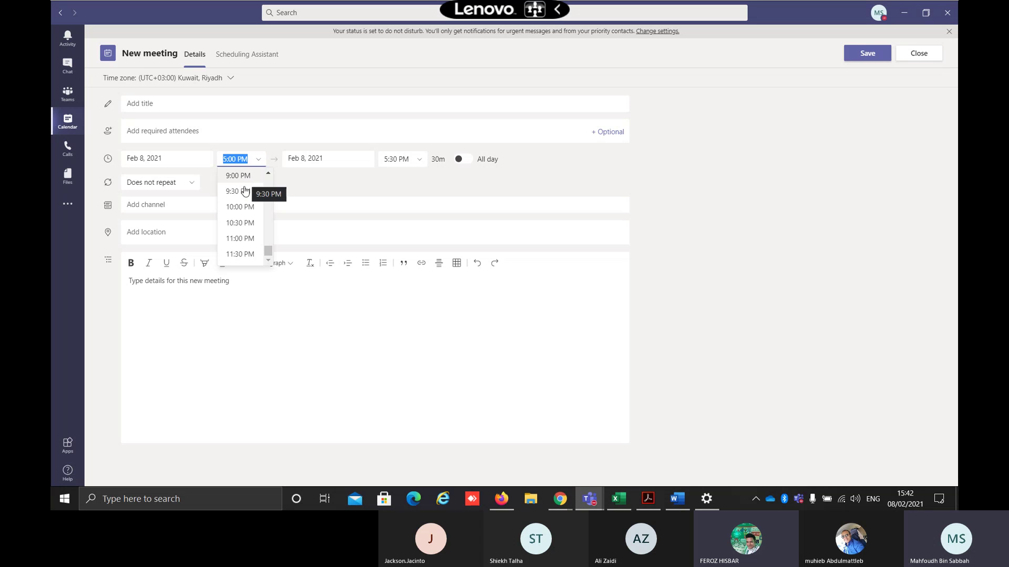
{"action": "scroll", "coordinate": [245, 194], "scroll_direction": "up", "scroll_amount": 6}
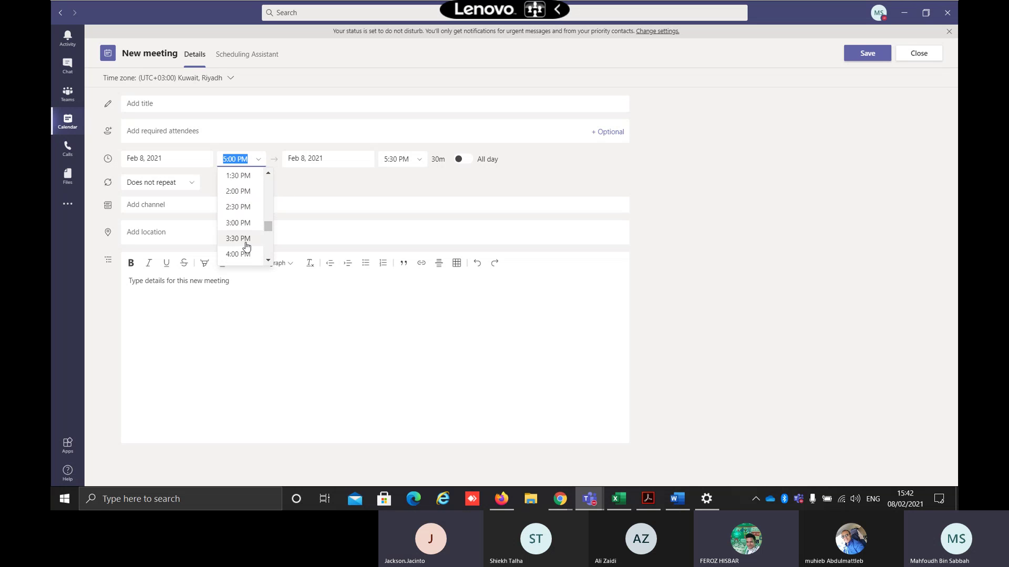
{"action": "left_click", "coordinate": [244, 194]}
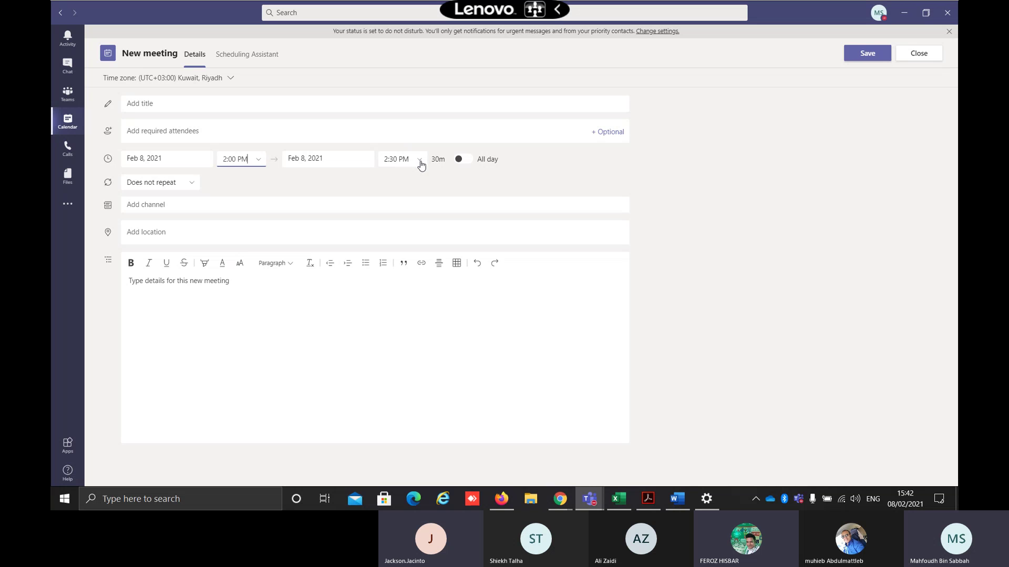
{"action": "left_click", "coordinate": [420, 164]}
{"action": "left_click", "coordinate": [422, 227]}
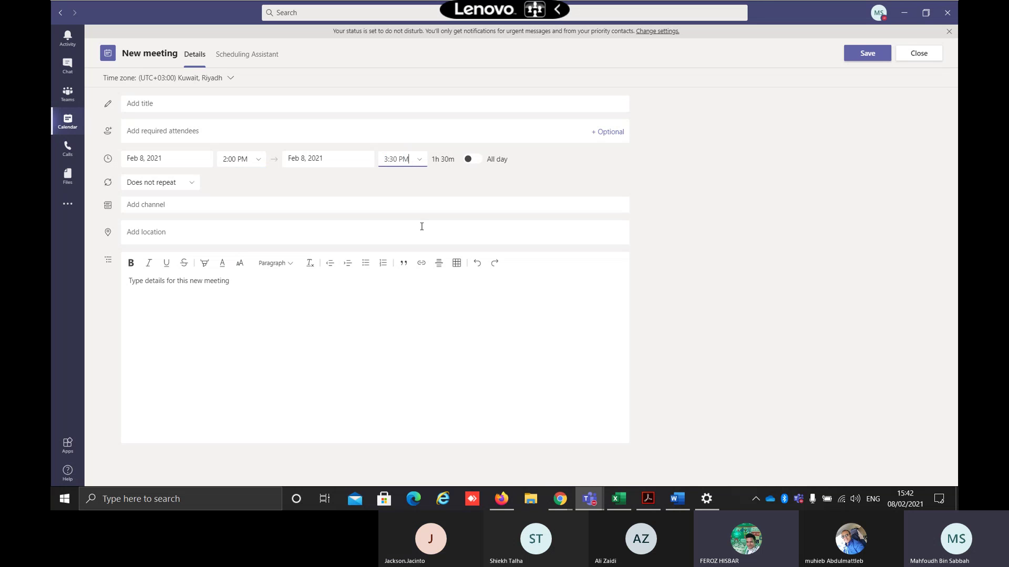
{"action": "left_click", "coordinate": [167, 310]}
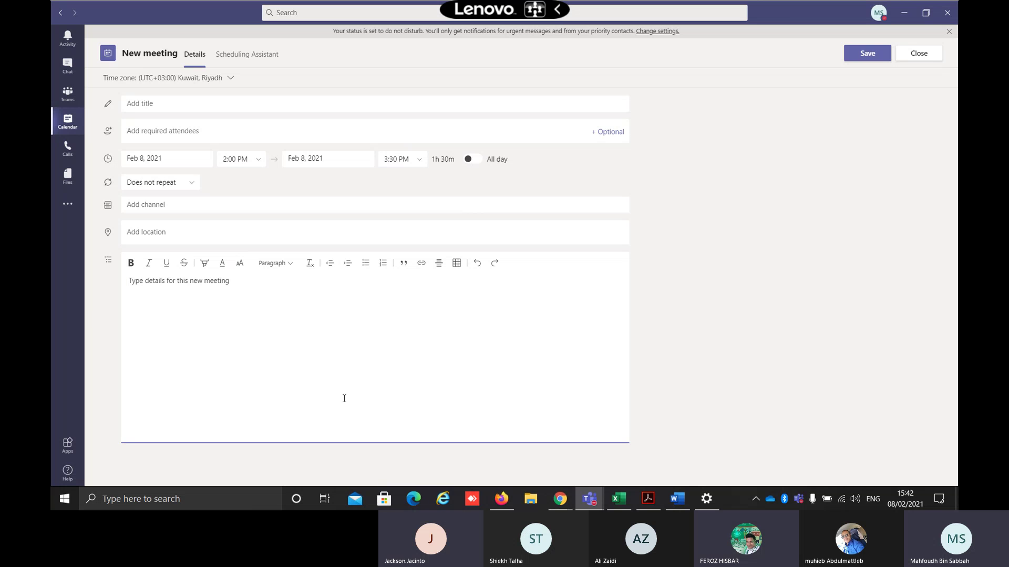
Try to switch from the meeting form to the Who app, resume editing, and leave the form again discarding the edits
{"action": "left_click", "coordinate": [67, 206]}
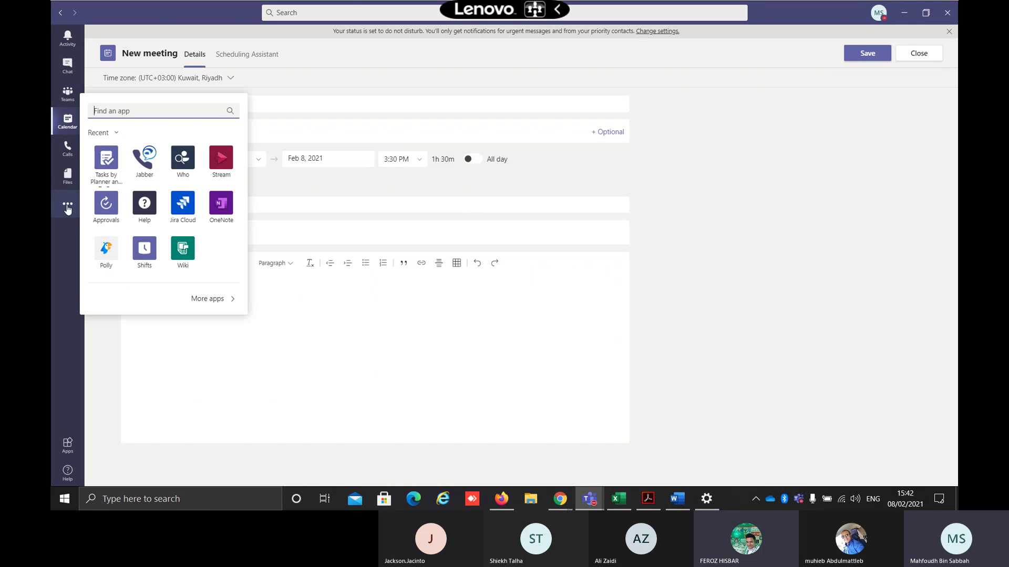
{"action": "left_click", "coordinate": [181, 156]}
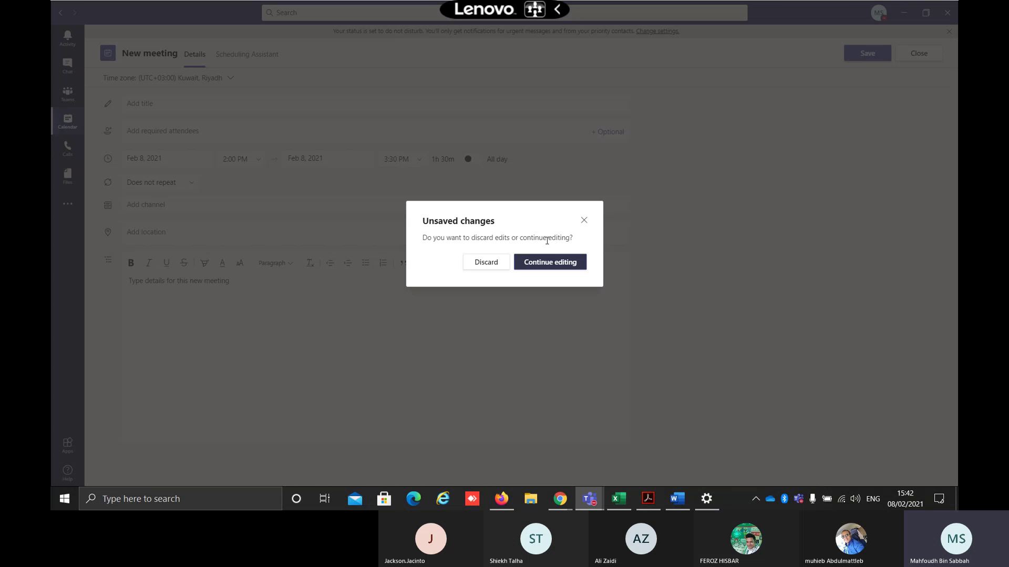
{"action": "left_click", "coordinate": [550, 264]}
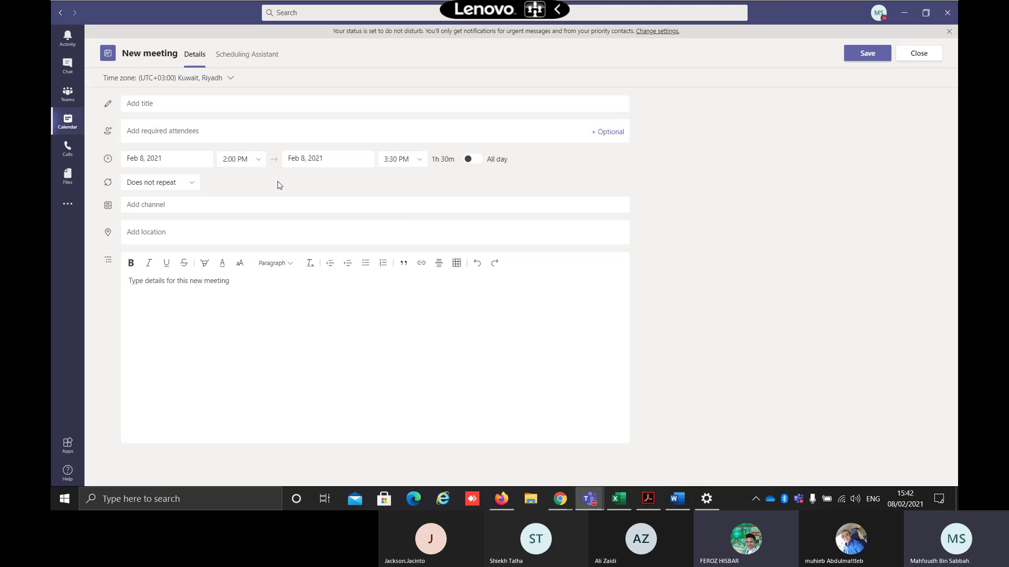
{"action": "left_click", "coordinate": [70, 72]}
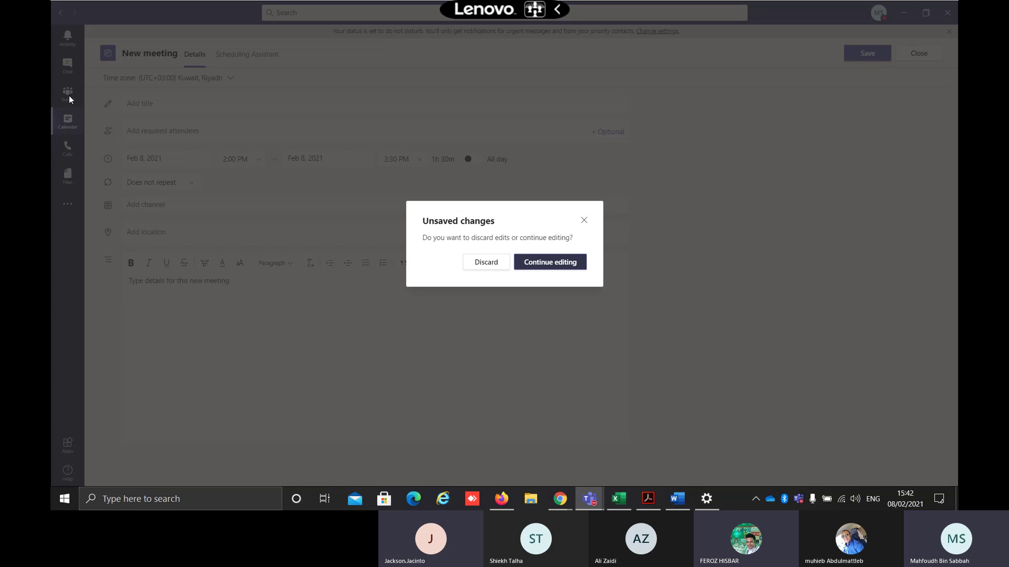
{"action": "left_click", "coordinate": [494, 263]}
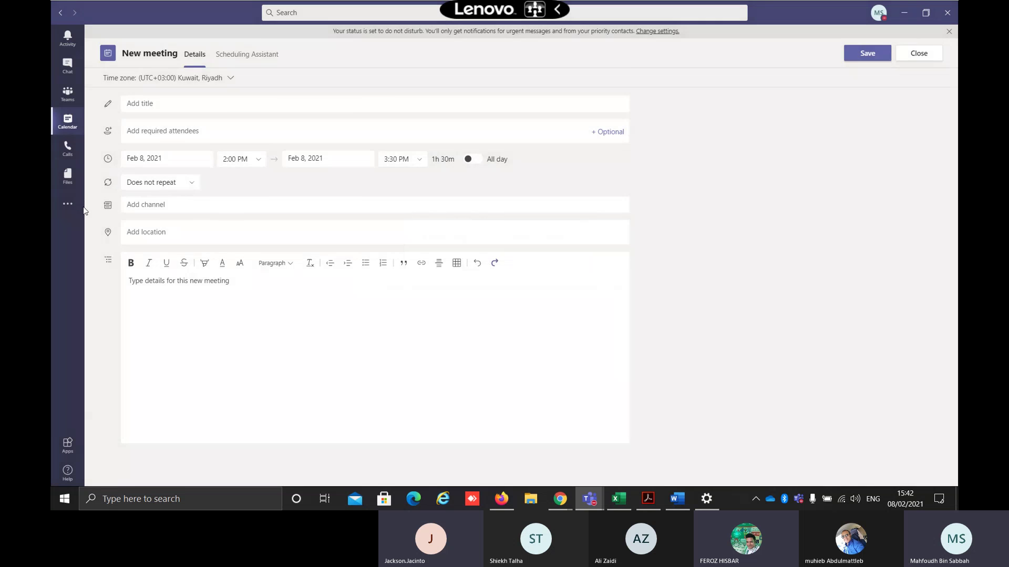
Ask the Who app a "Who is" question with a colleague's first name and pick the Fulfillment Specialist from the matches
{"action": "left_click", "coordinate": [68, 205]}
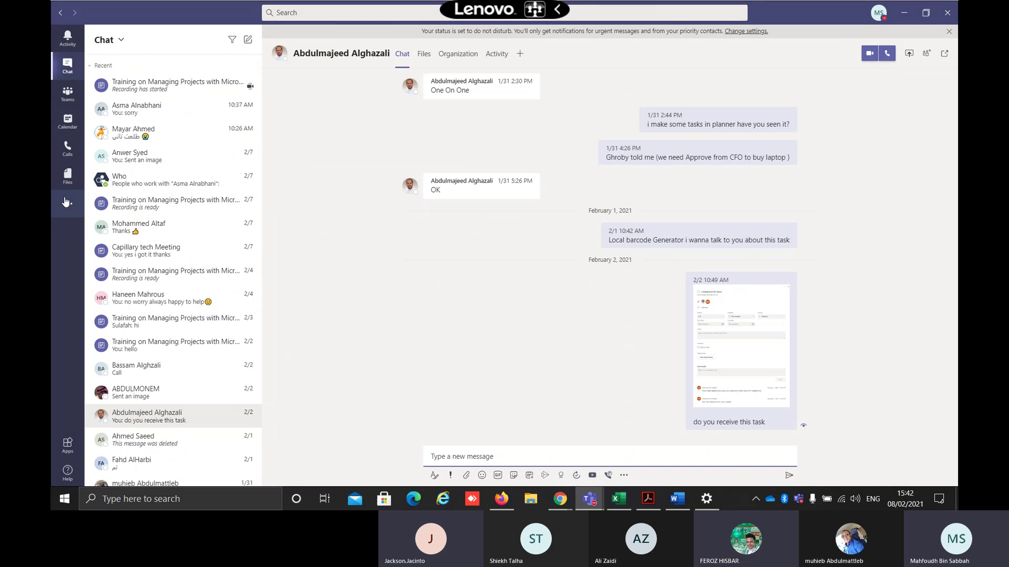
{"action": "left_click", "coordinate": [182, 158]}
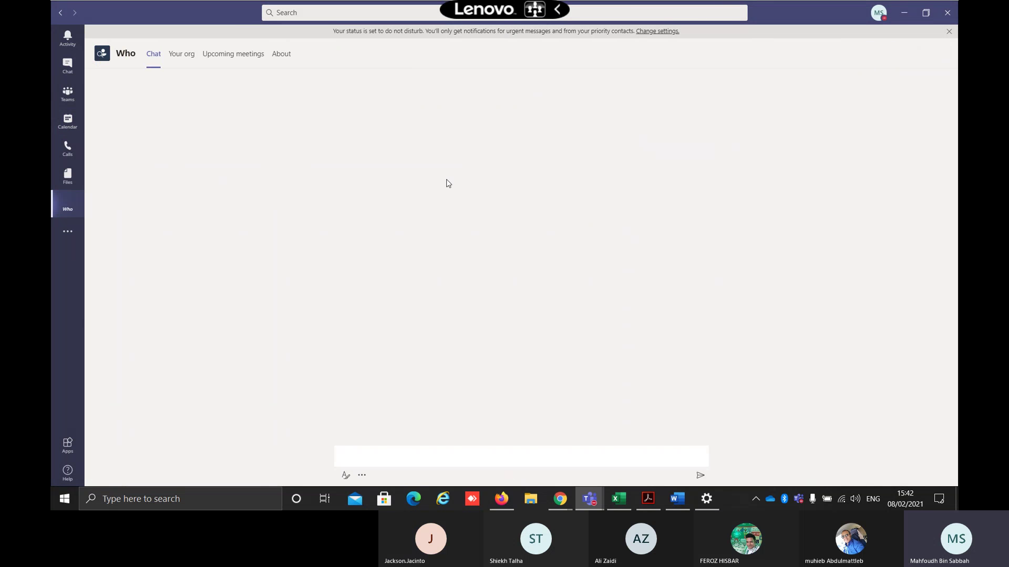
{"action": "left_click", "coordinate": [441, 456]}
{"action": "type", "text": "who"}
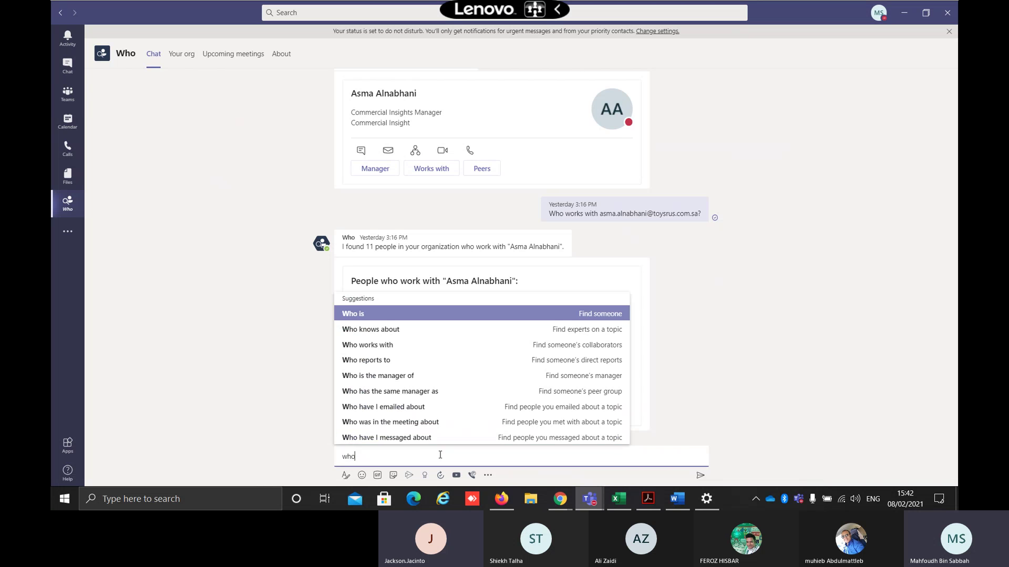
{"action": "left_click", "coordinate": [389, 314]}
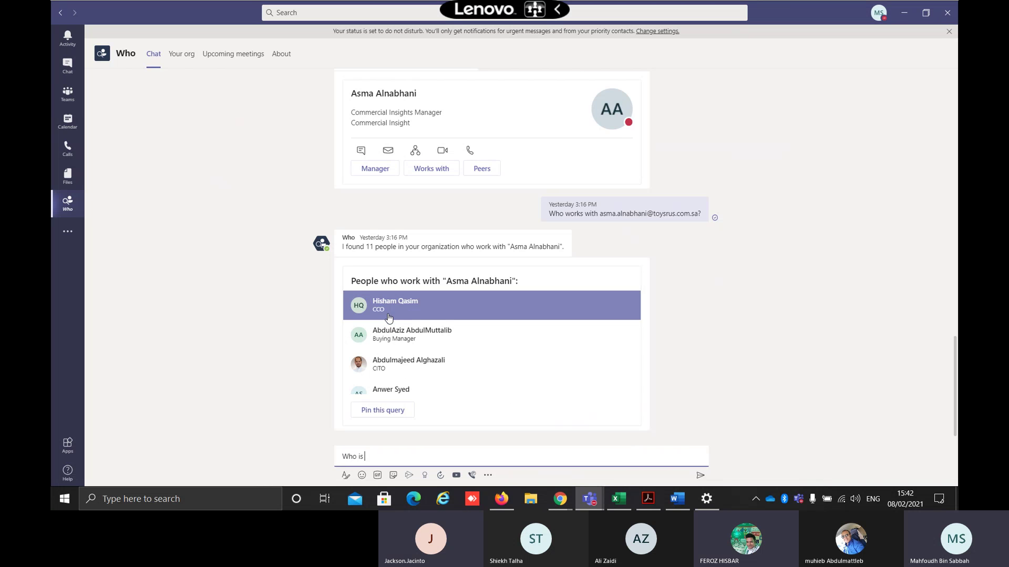
{"action": "type", "text": "ali"}
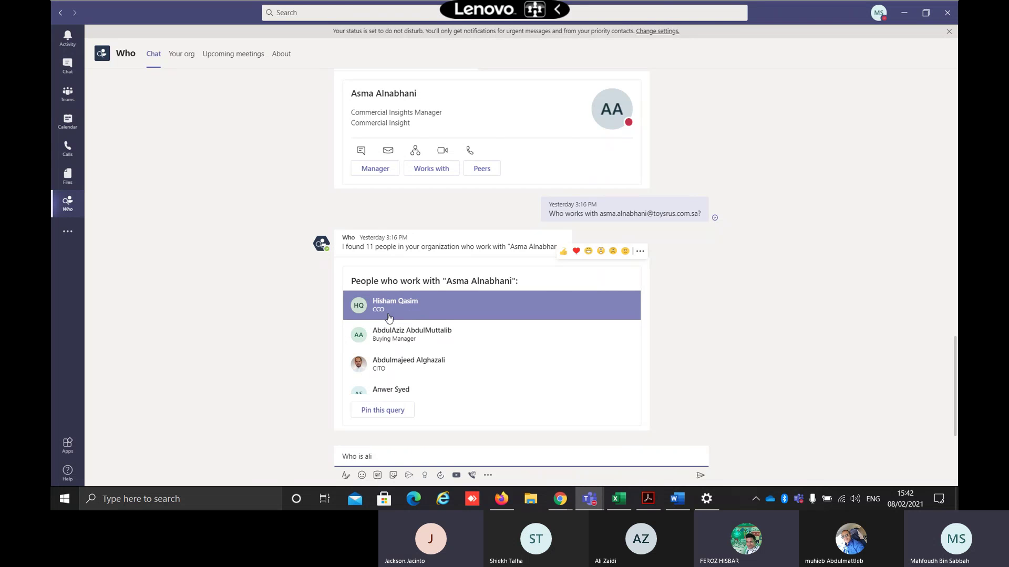
{"action": "key", "text": "Return"}
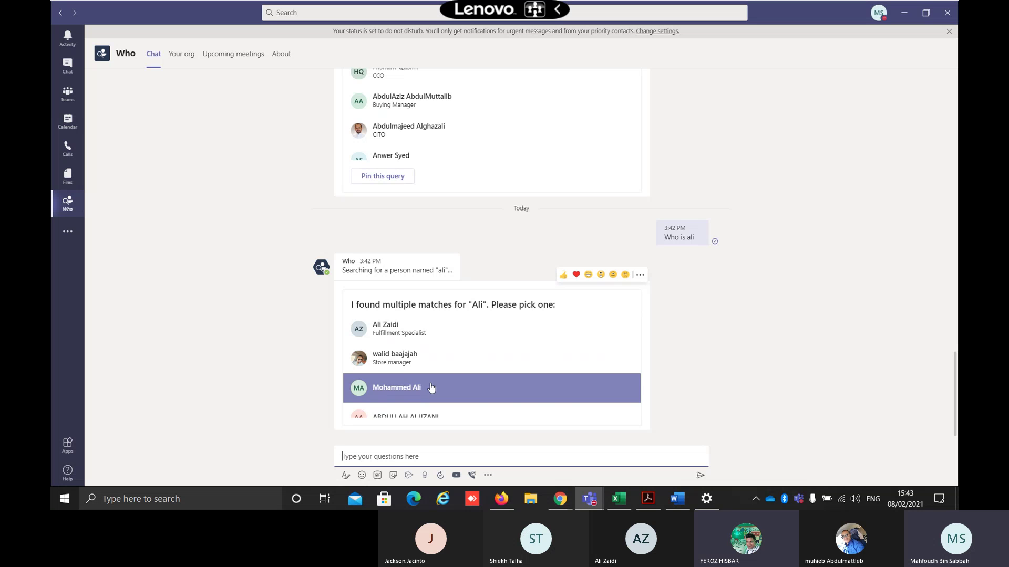
{"action": "left_click", "coordinate": [423, 334]}
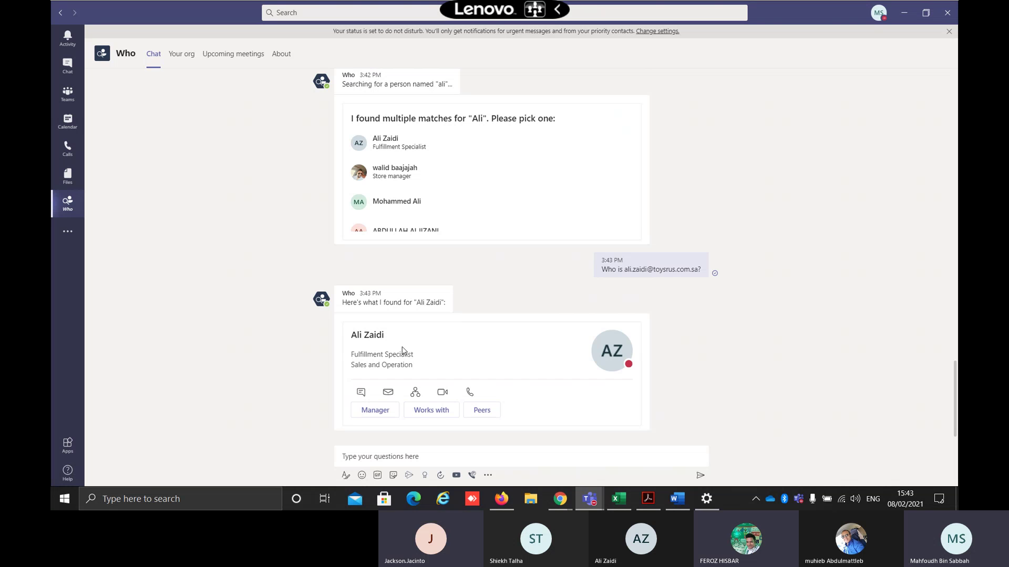
Examine the Fulfillment Specialist's department and organization chart, viewing the profile cards of managers and peers
{"action": "left_click_drag", "start_coordinate": [354, 365], "coordinate": [415, 366]}
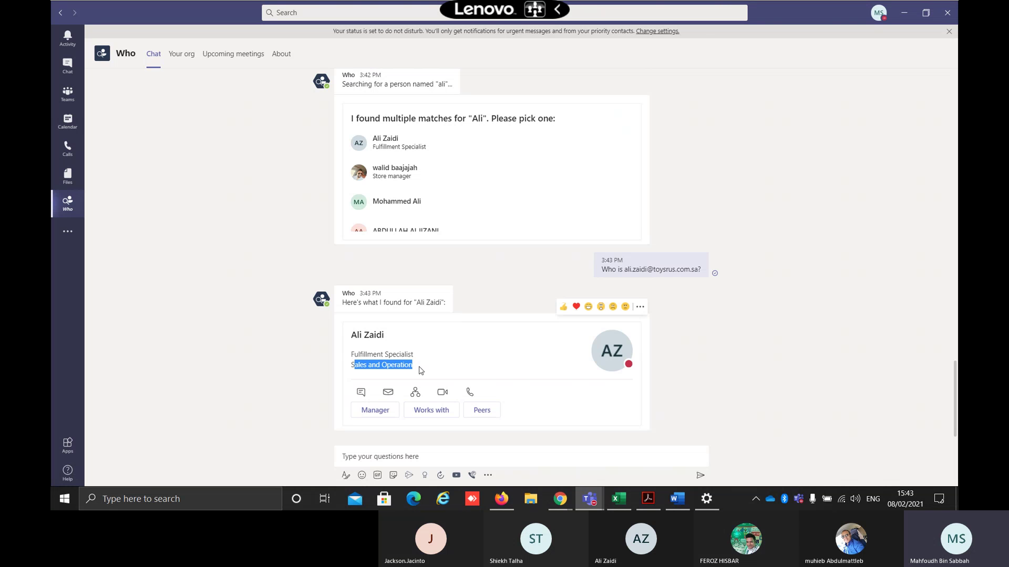
{"action": "left_click", "coordinate": [420, 391]}
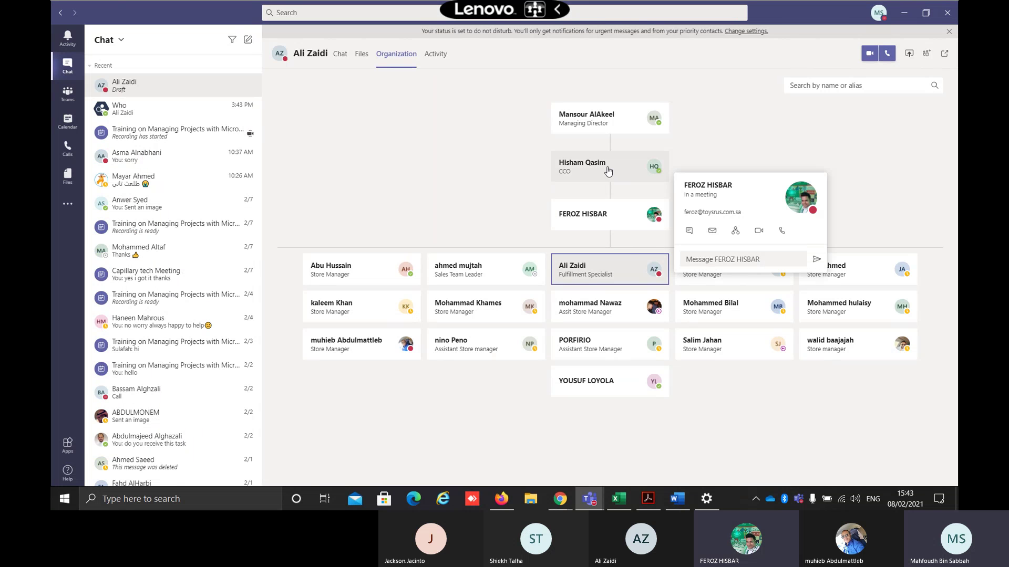
{"action": "mouse_move", "coordinate": [608, 171]}
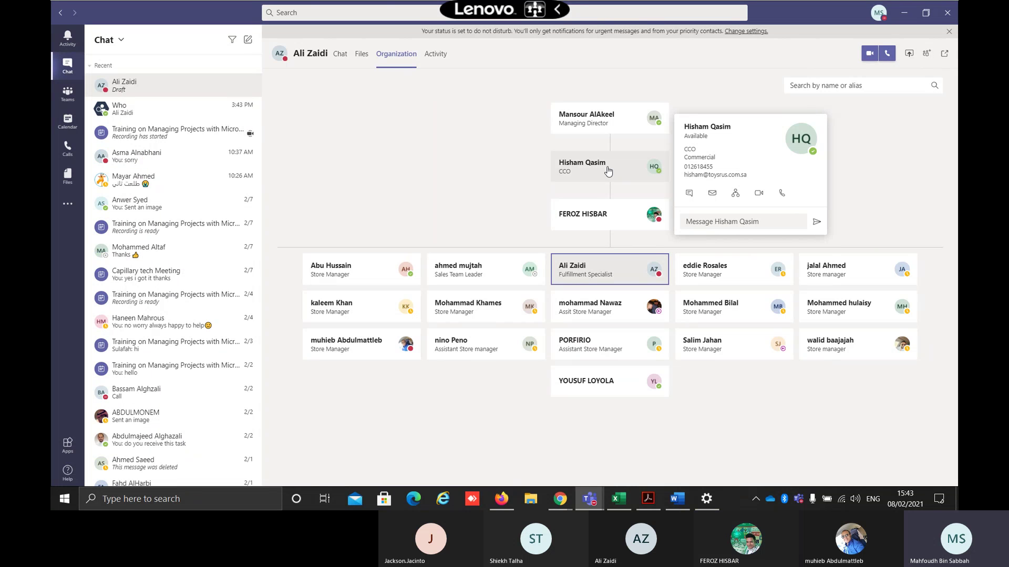
{"action": "mouse_move", "coordinate": [603, 110]}
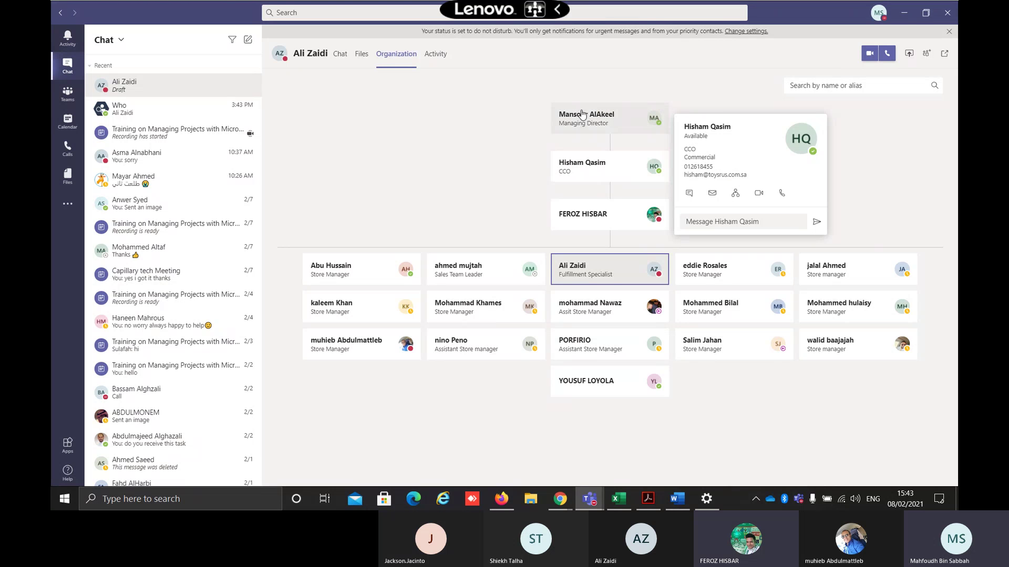
{"action": "mouse_move", "coordinate": [580, 284]}
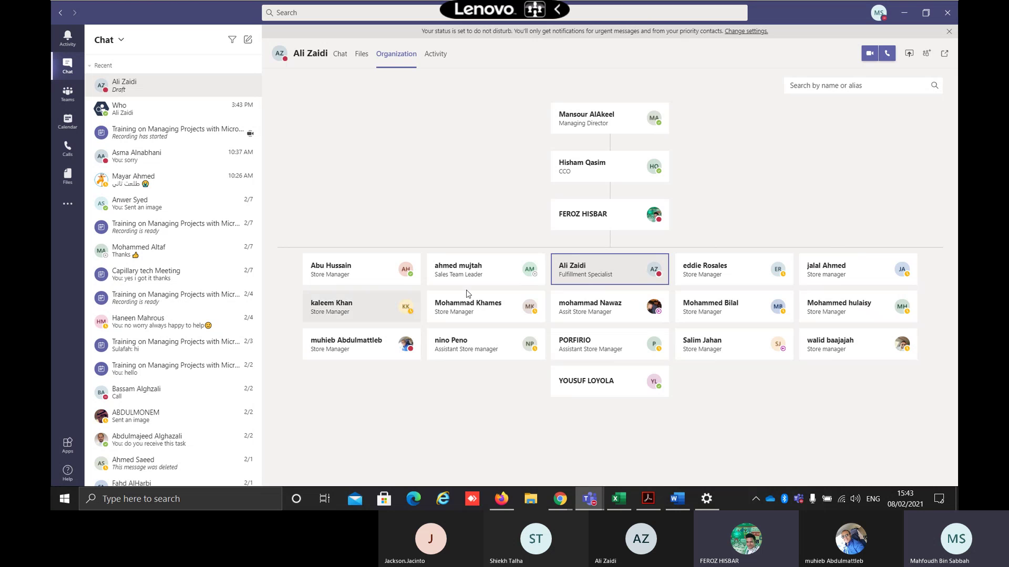
{"action": "mouse_move", "coordinate": [622, 304]}
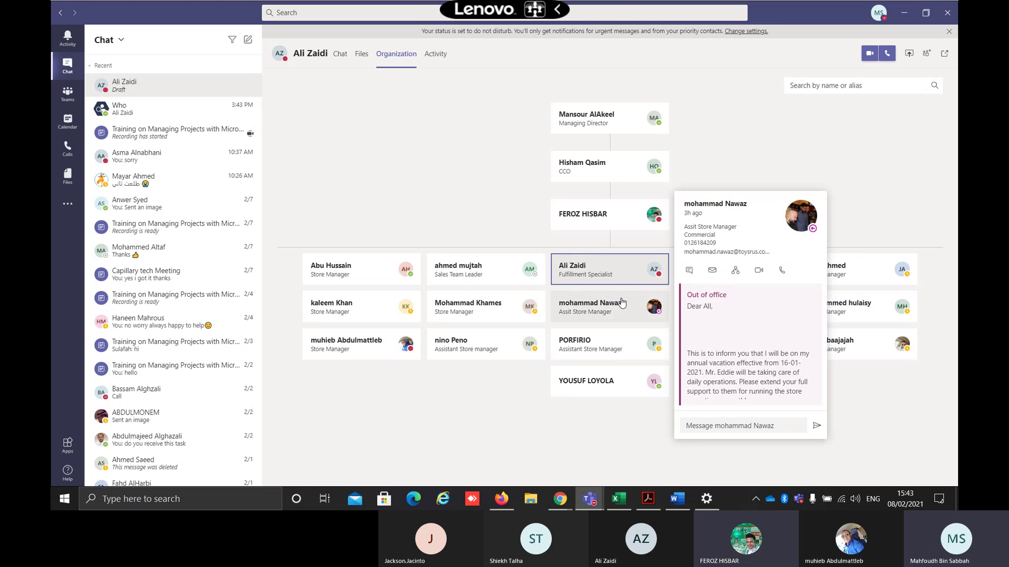
{"action": "left_click", "coordinate": [603, 280]}
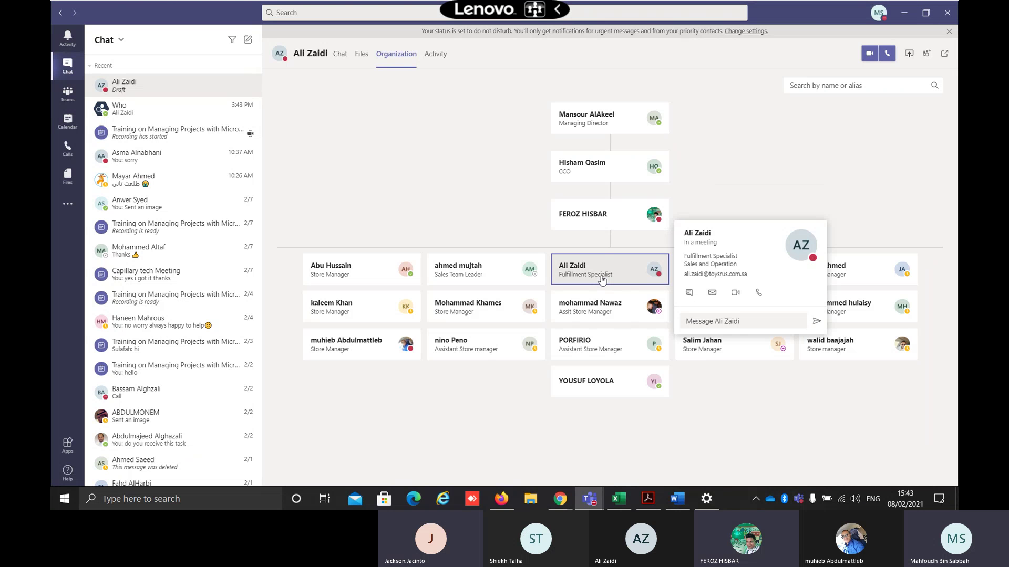
{"action": "left_click", "coordinate": [602, 280]}
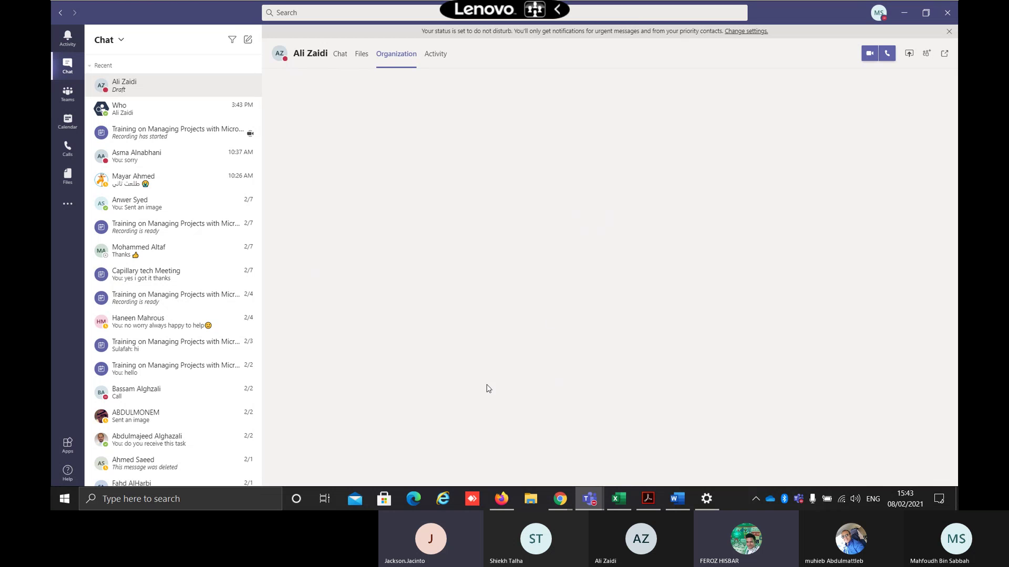
Return to the Operation test team's planner board, and stop screen sharing from the training meeting window
{"action": "left_click", "coordinate": [74, 106]}
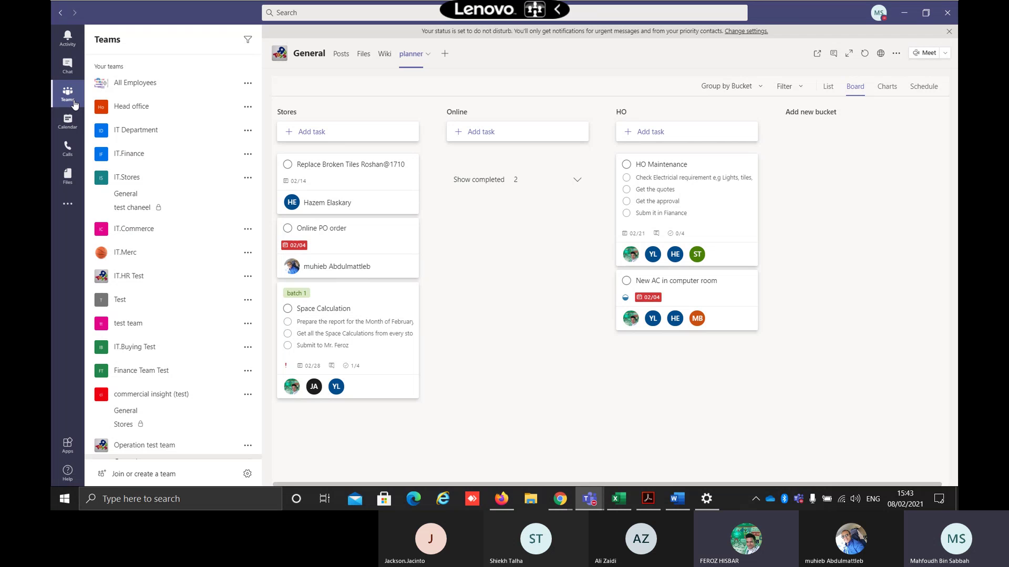
{"action": "left_click", "coordinate": [574, 490]}
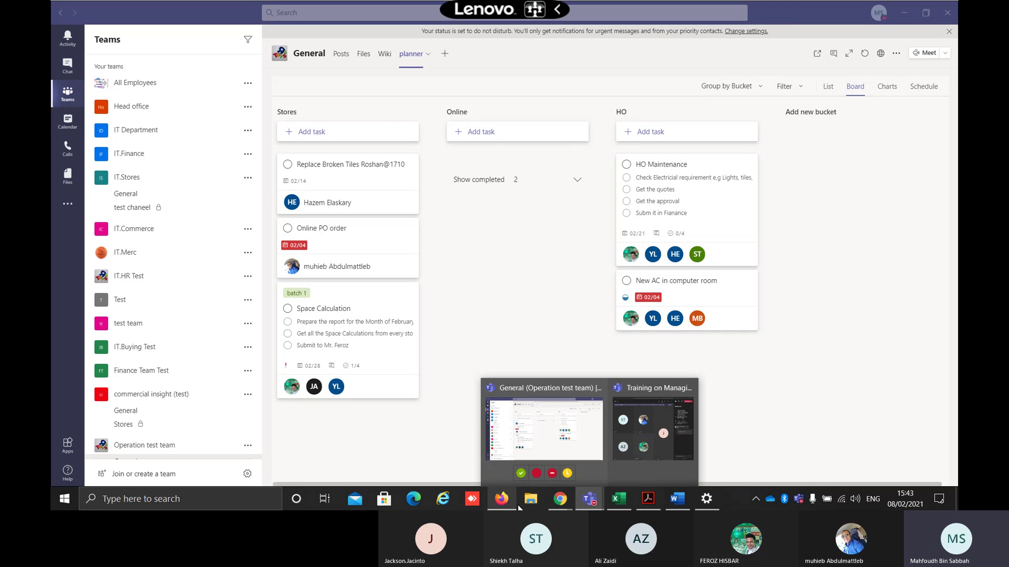
{"action": "left_click", "coordinate": [623, 430]}
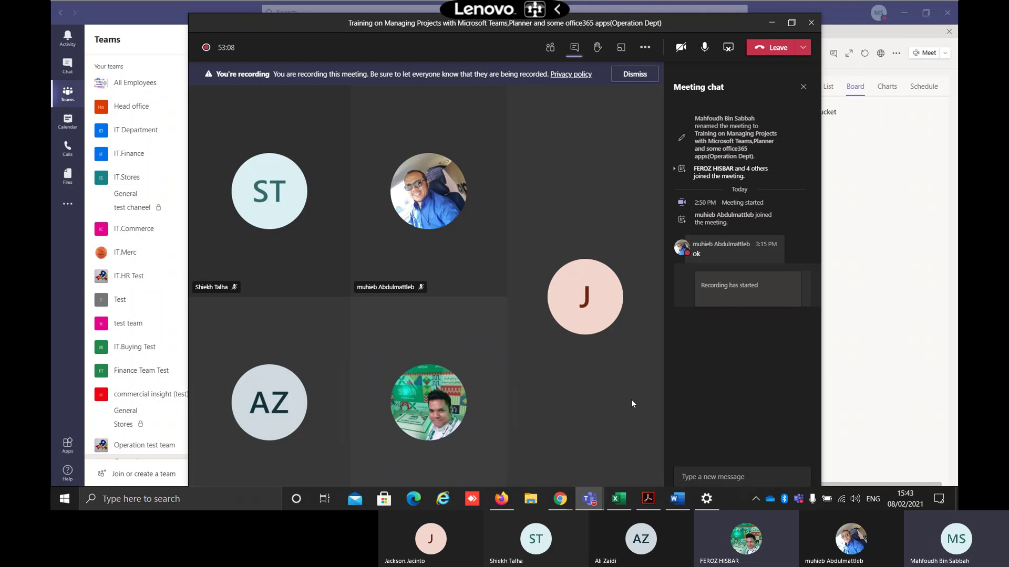
{"action": "left_click", "coordinate": [727, 48]}
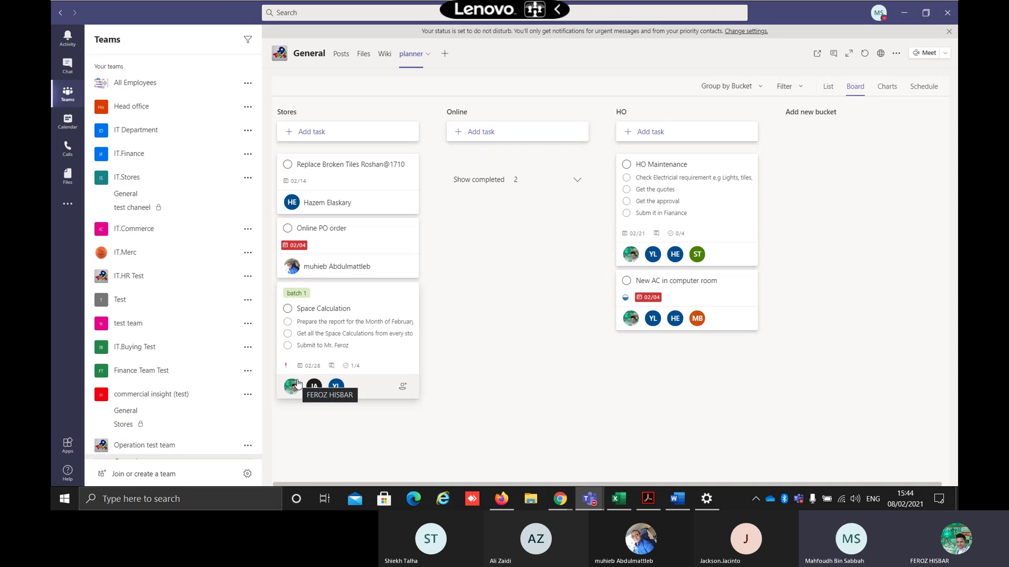
Switch to Chrome, open Office 365 in a new tab and show all of its apps
{"action": "mouse_move", "coordinate": [562, 505]}
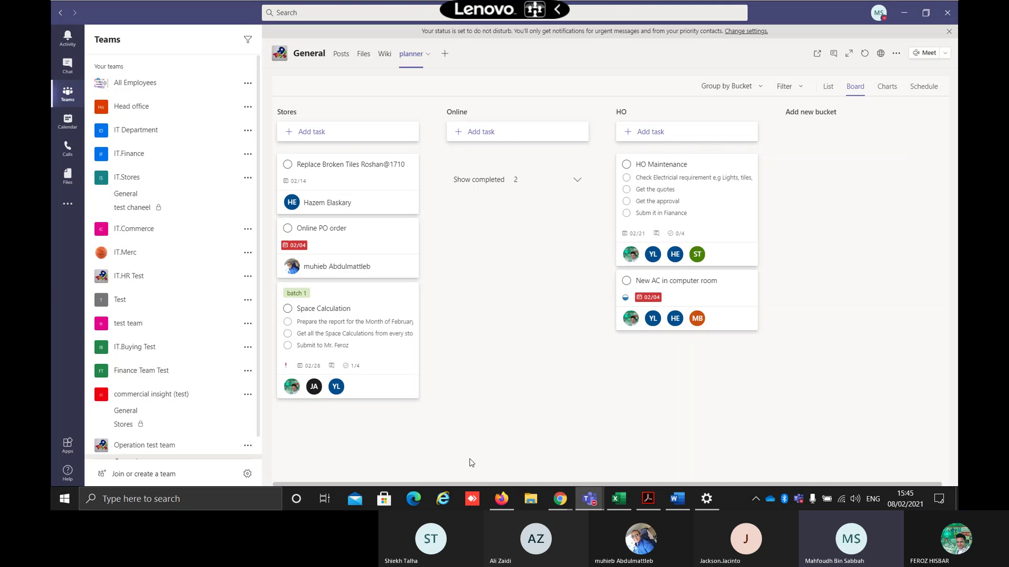
{"action": "left_click", "coordinate": [560, 499]}
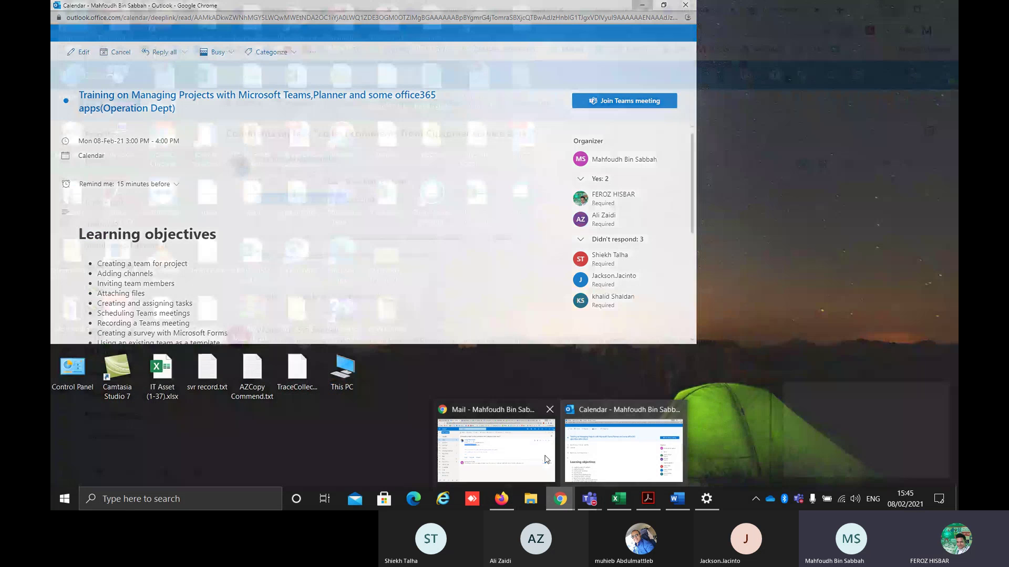
{"action": "left_click", "coordinate": [496, 446]}
{"action": "left_click", "coordinate": [839, 9]}
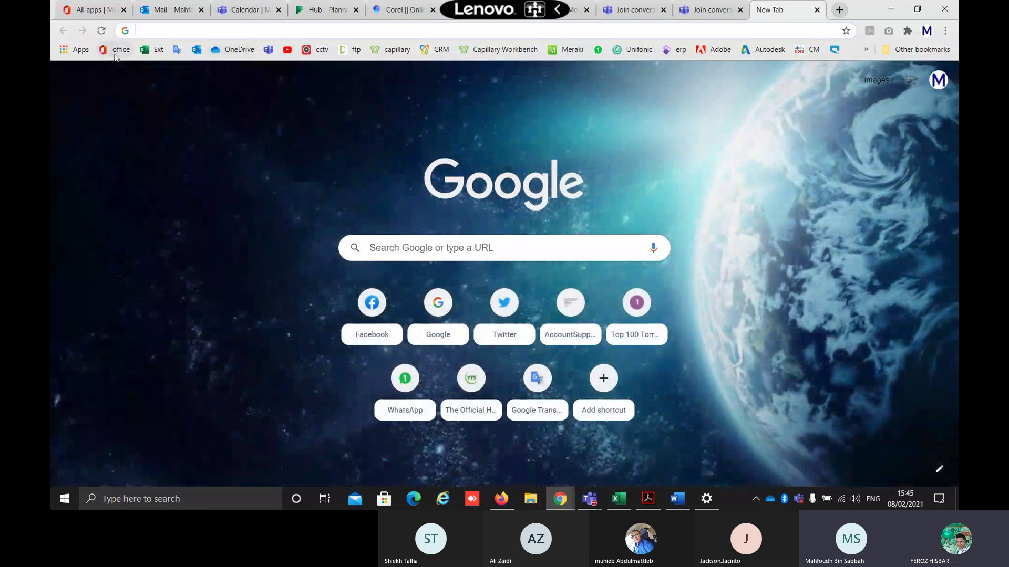
{"action": "left_click", "coordinate": [117, 50]}
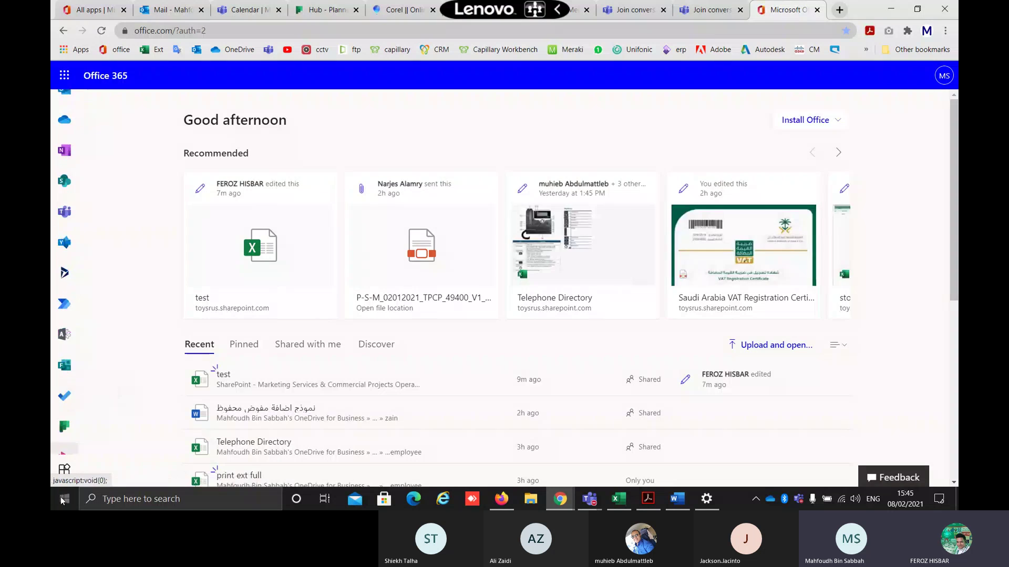
{"action": "left_click", "coordinate": [66, 469]}
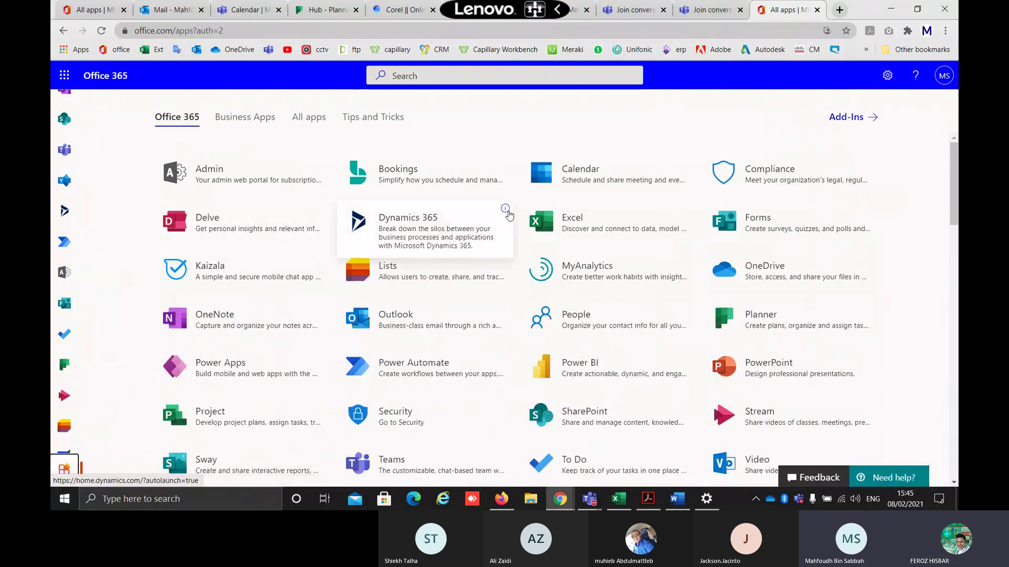
Look through the Office 365 and business apps, and open Forms
{"action": "scroll", "coordinate": [332, 346], "scroll_direction": "down", "scroll_amount": 1}
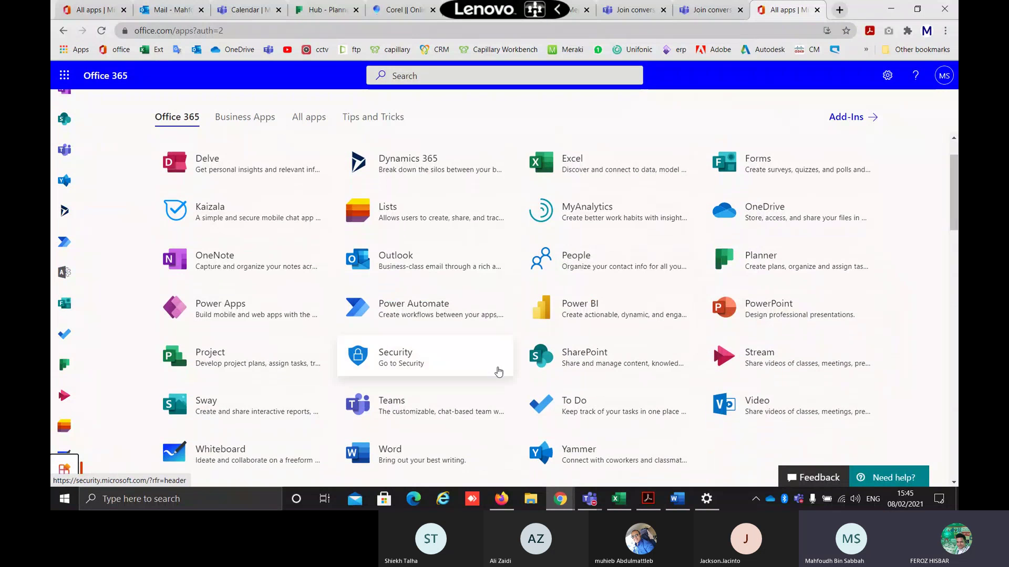
{"action": "scroll", "coordinate": [563, 349], "scroll_direction": "up", "scroll_amount": 1}
{"action": "scroll", "coordinate": [694, 275], "scroll_direction": "down", "scroll_amount": 3}
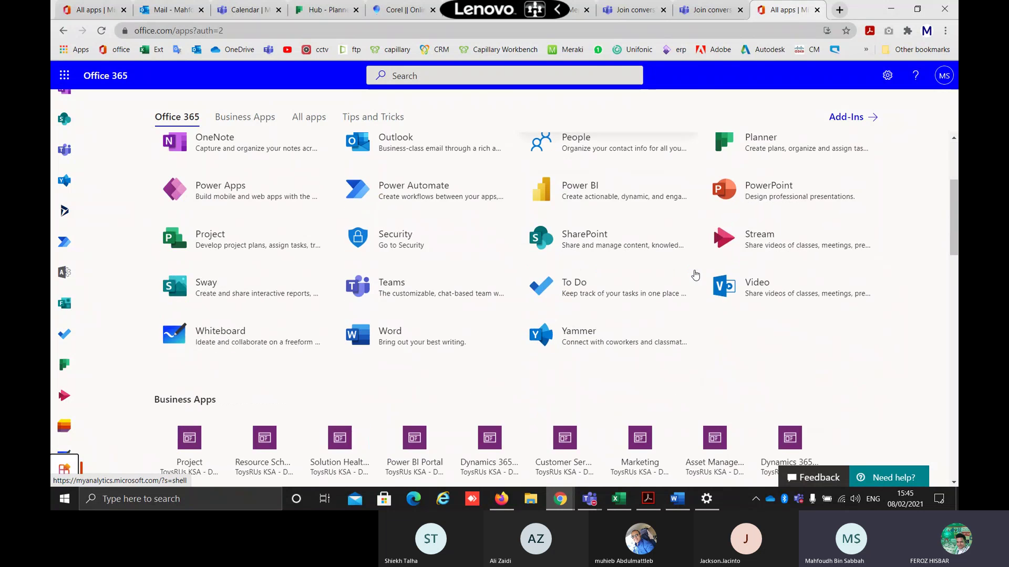
{"action": "scroll", "coordinate": [578, 284], "scroll_direction": "up", "scroll_amount": 3}
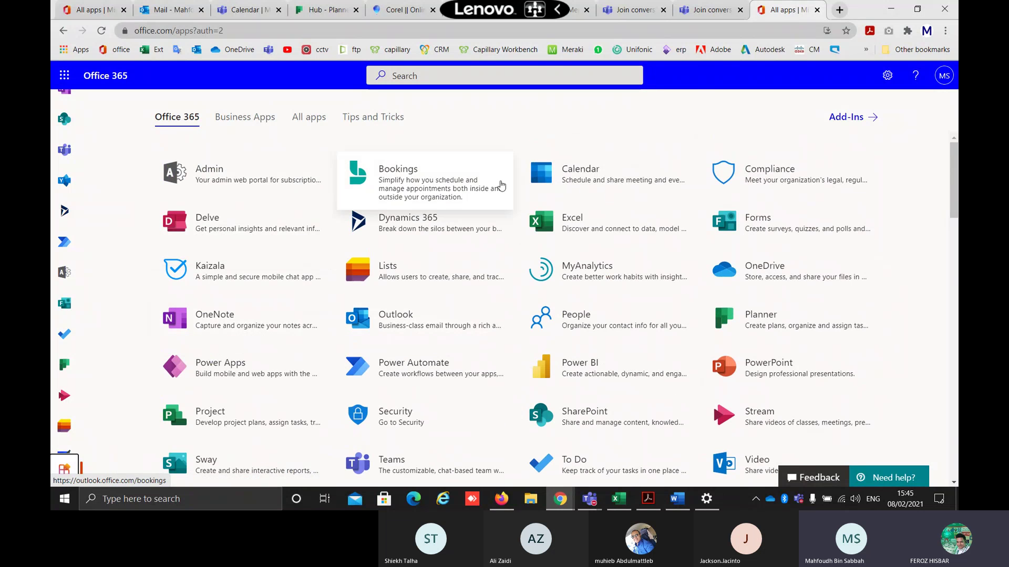
{"action": "scroll", "coordinate": [263, 378], "scroll_direction": "down", "scroll_amount": 4}
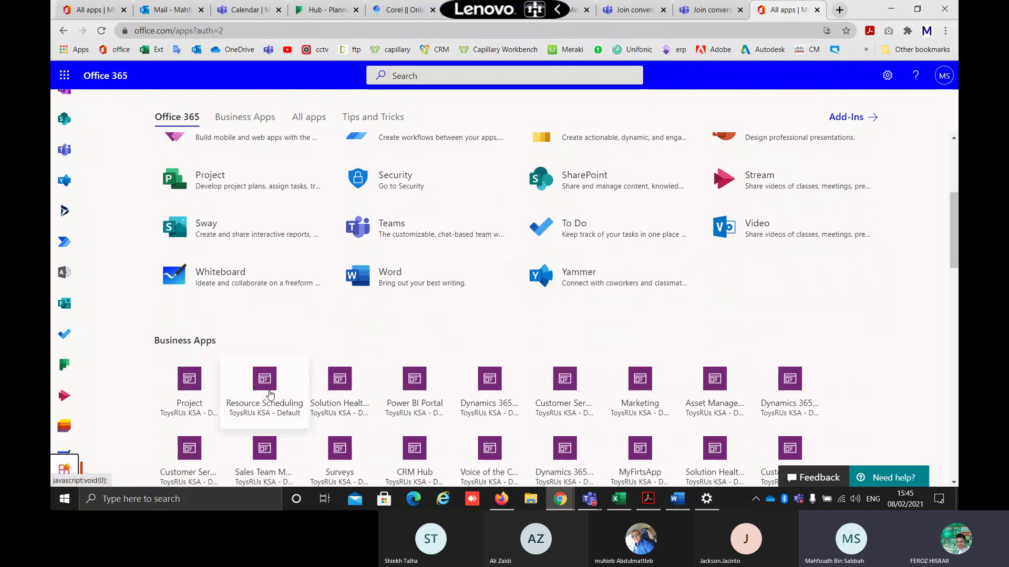
{"action": "scroll", "coordinate": [270, 391], "scroll_direction": "up", "scroll_amount": 4}
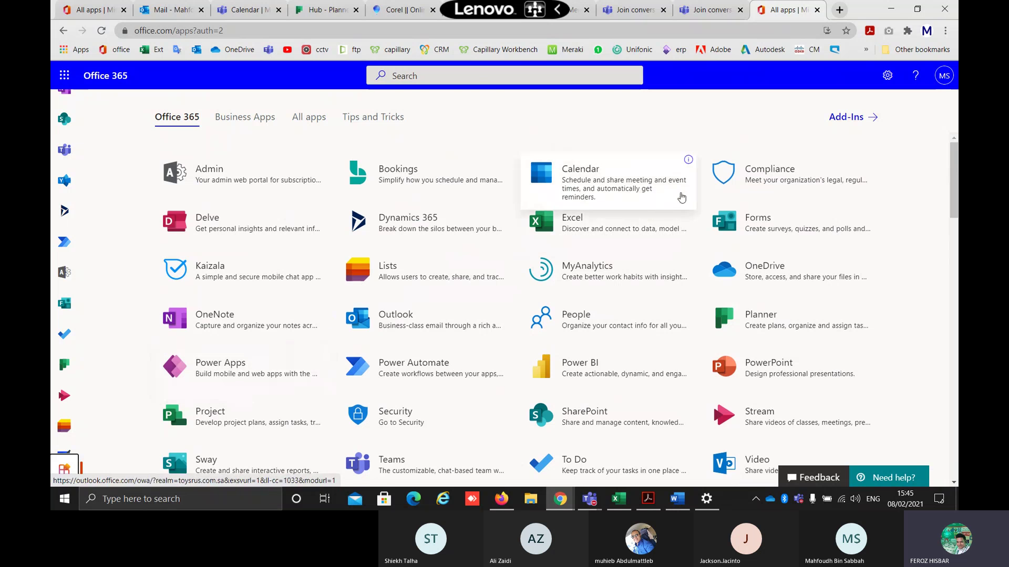
{"action": "left_click", "coordinate": [761, 221]}
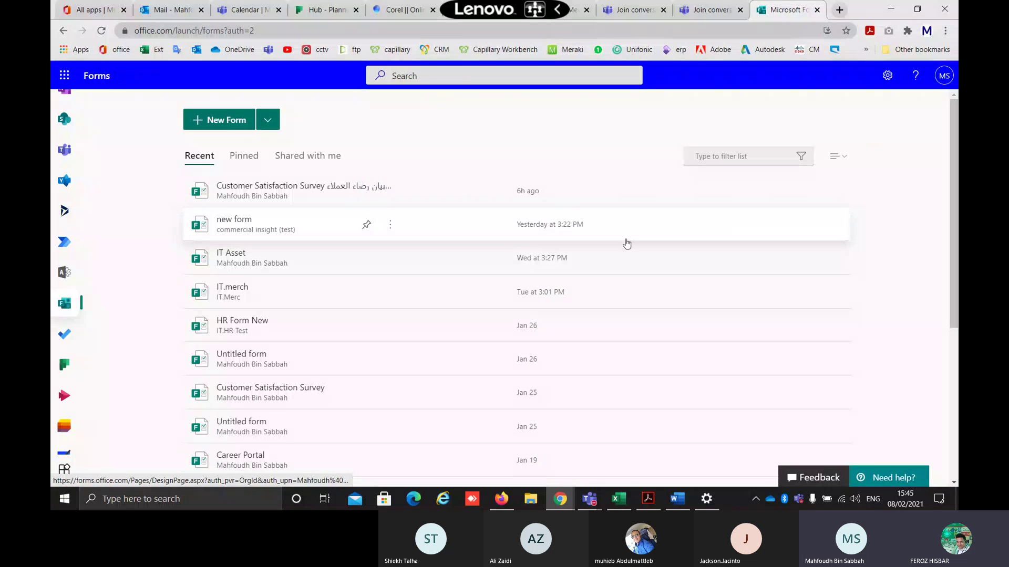
Open the Customer Satisfaction Survey form dated Jan 25 and look through its questions
{"action": "scroll", "coordinate": [426, 263], "scroll_direction": "down", "scroll_amount": 2}
{"action": "scroll", "coordinate": [357, 295], "scroll_direction": "down", "scroll_amount": 1}
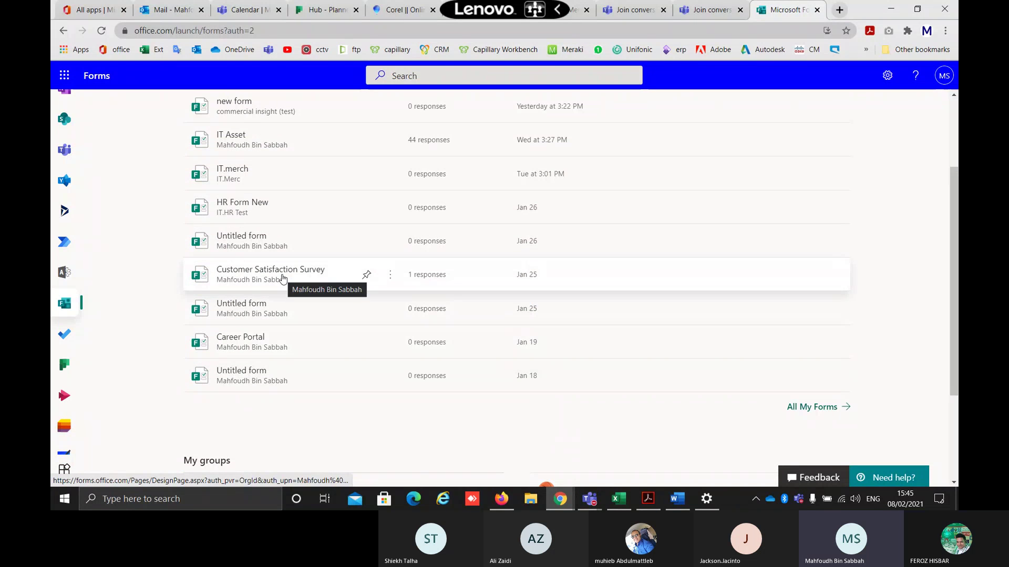
{"action": "left_click", "coordinate": [282, 279]}
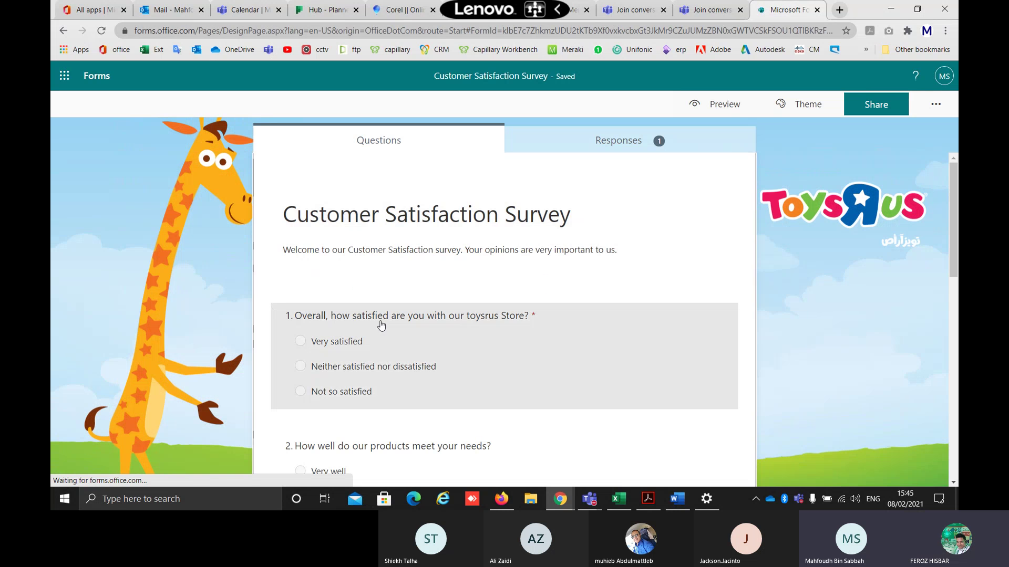
{"action": "scroll", "coordinate": [382, 326], "scroll_direction": "down", "scroll_amount": 3}
{"action": "scroll", "coordinate": [382, 315], "scroll_direction": "down", "scroll_amount": 1}
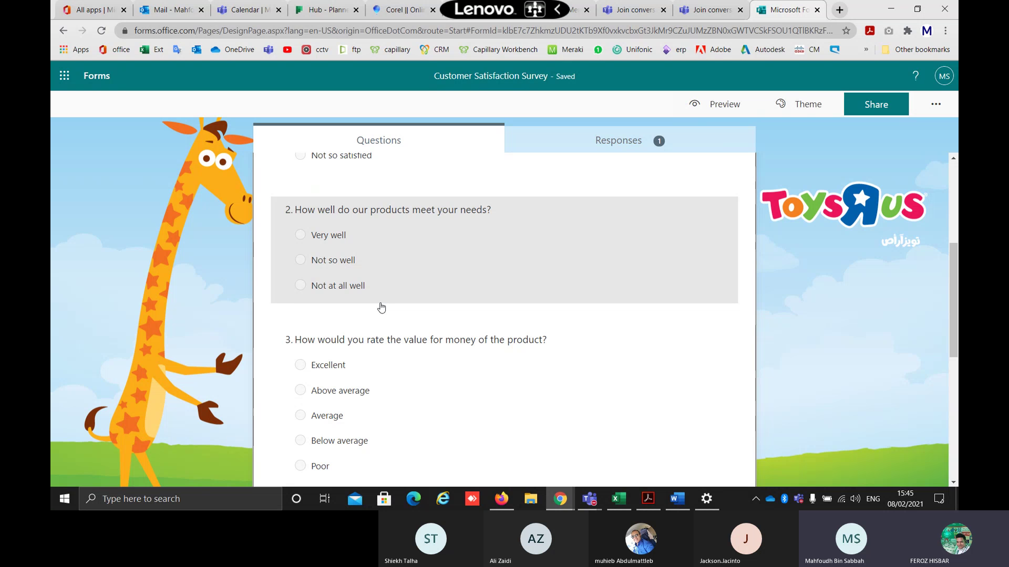
{"action": "scroll", "coordinate": [382, 308], "scroll_direction": "down", "scroll_amount": 6}
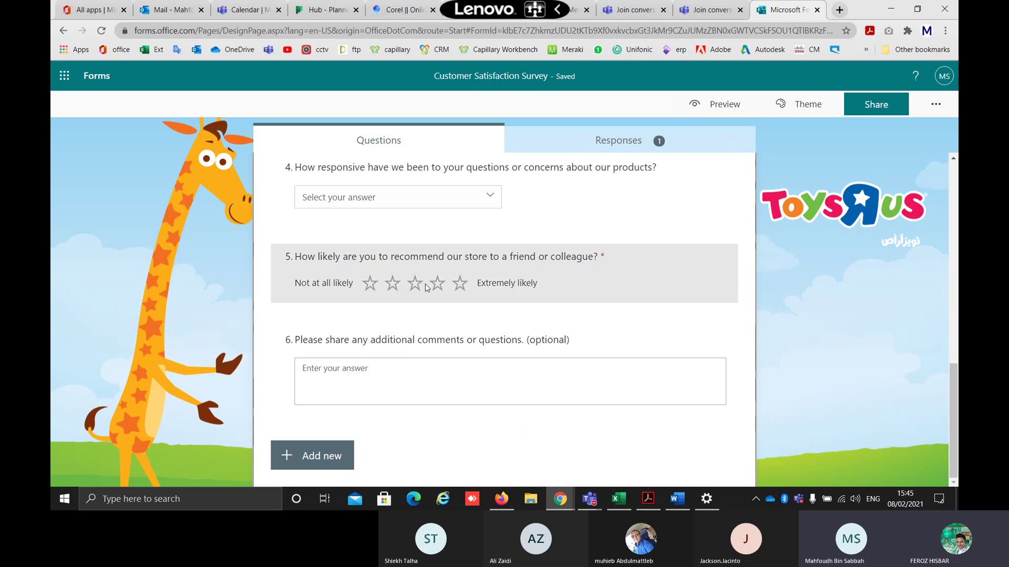
{"action": "scroll", "coordinate": [494, 344], "scroll_direction": "up", "scroll_amount": 2}
{"action": "scroll", "coordinate": [494, 344], "scroll_direction": "up", "scroll_amount": 2}
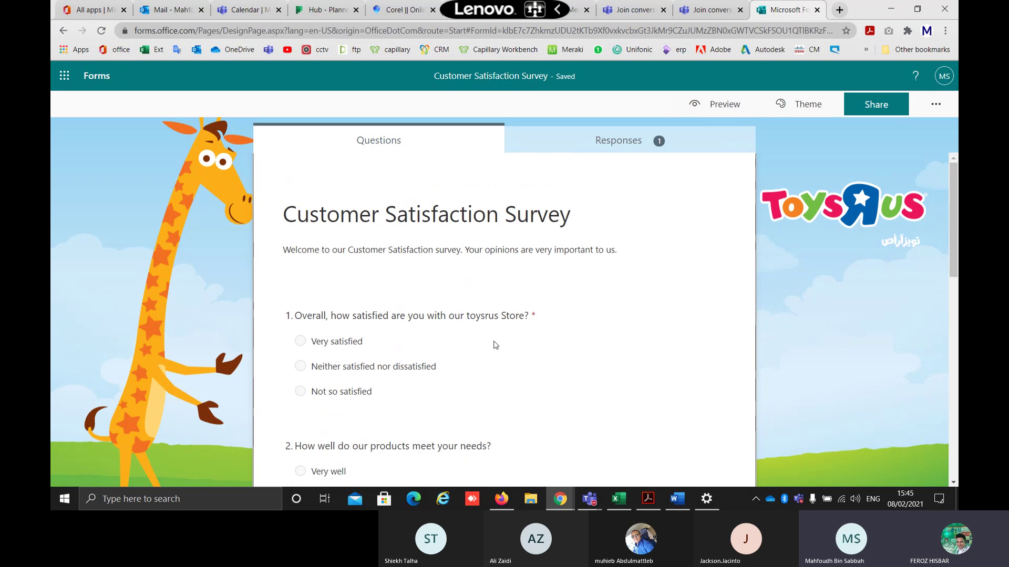
Open the responses of the Customer Satisfaction Survey and look through the results of every question
{"action": "left_click", "coordinate": [642, 153]}
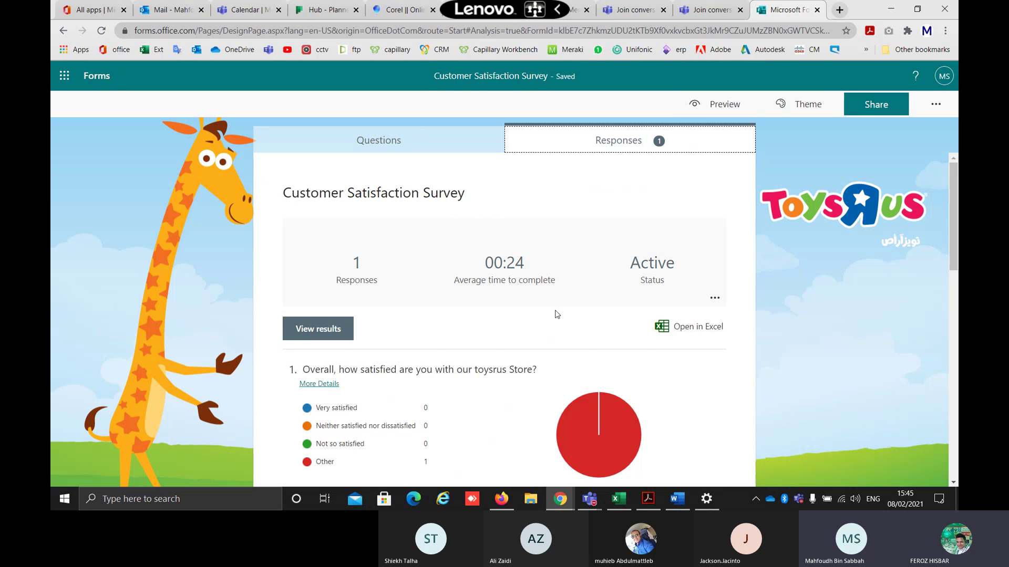
{"action": "scroll", "coordinate": [557, 314], "scroll_direction": "down", "scroll_amount": 1}
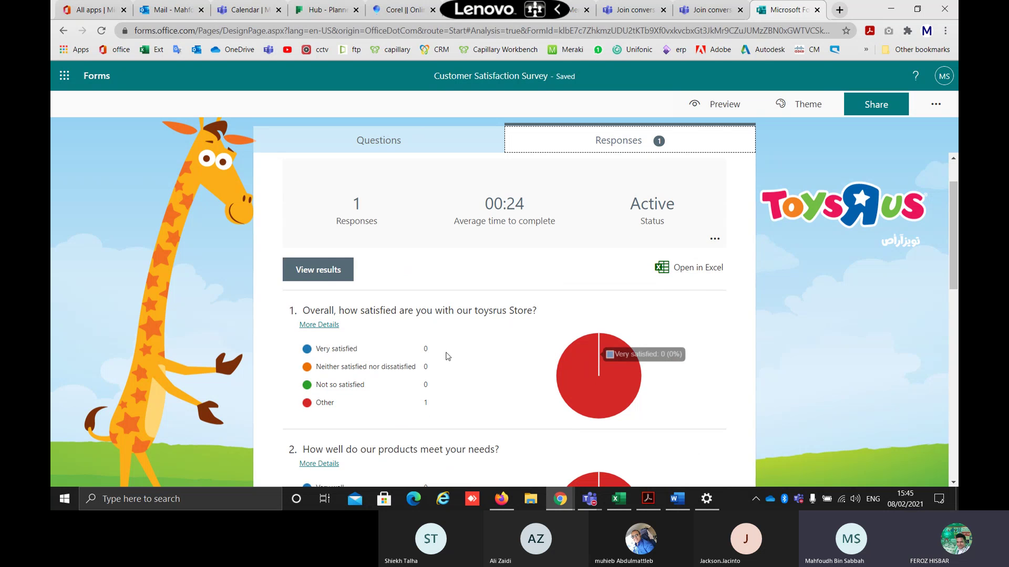
{"action": "scroll", "coordinate": [447, 356], "scroll_direction": "down", "scroll_amount": 3}
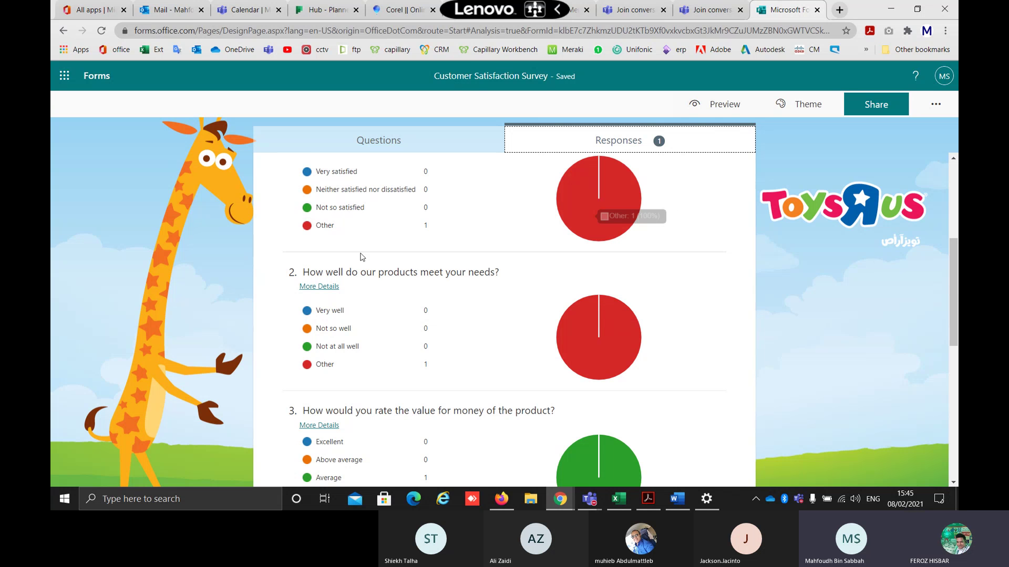
{"action": "scroll", "coordinate": [393, 322], "scroll_direction": "down", "scroll_amount": 8}
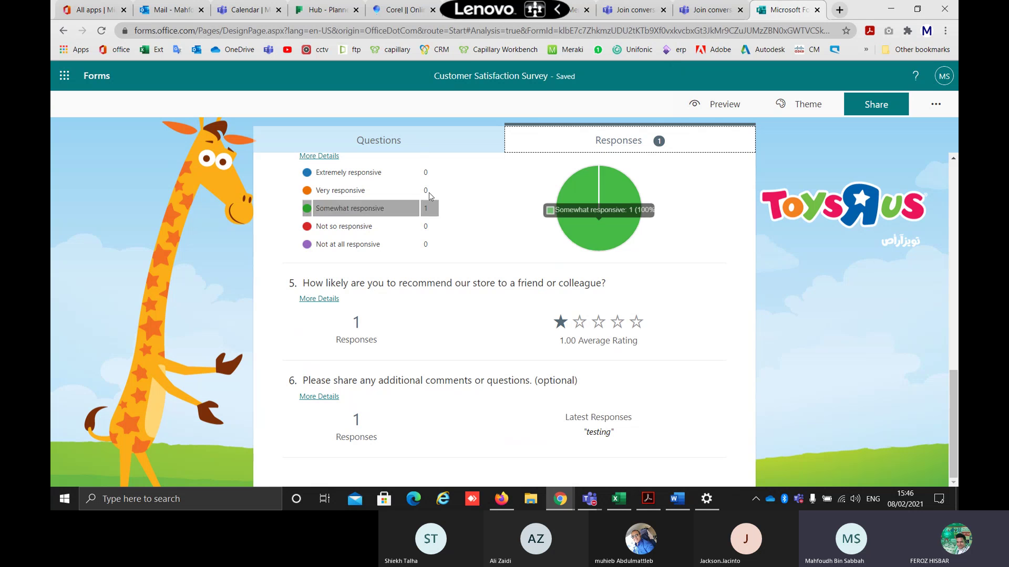
Return to Teams and add a Forms tab to the General channel with a new shared form named "test frorm"
{"action": "left_click", "coordinate": [890, 9]}
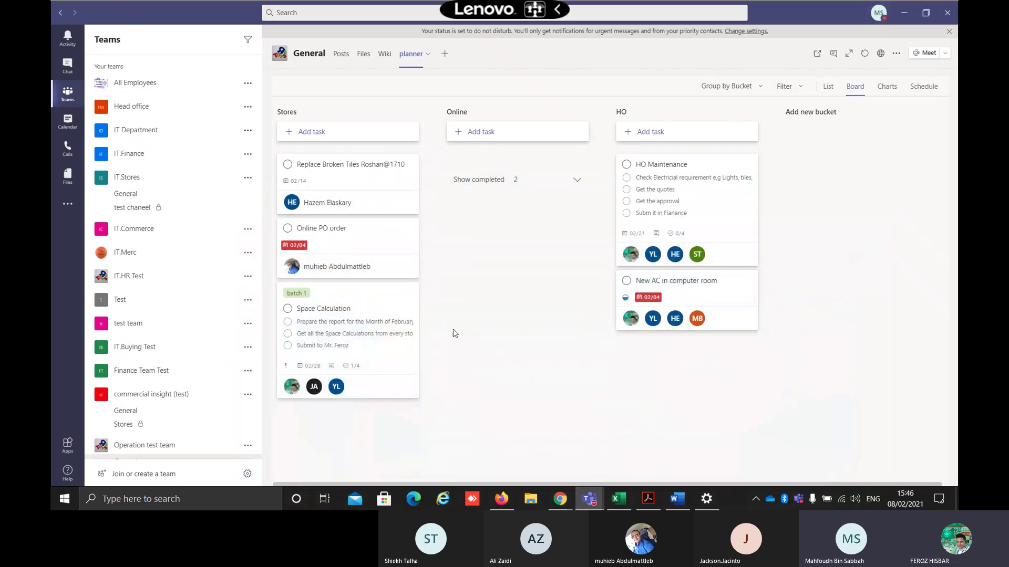
{"action": "left_click", "coordinate": [67, 94]}
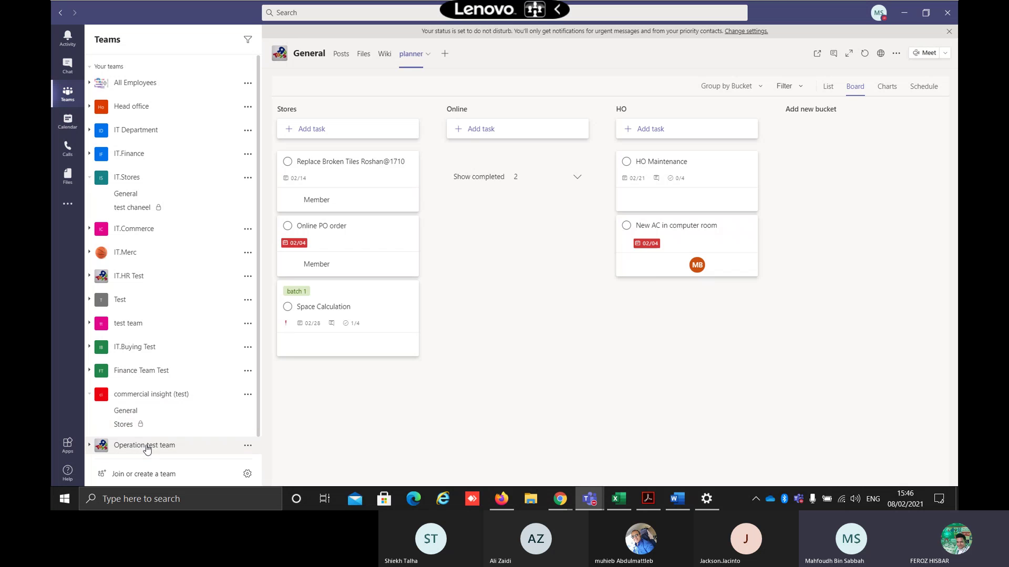
{"action": "left_click", "coordinate": [445, 54]}
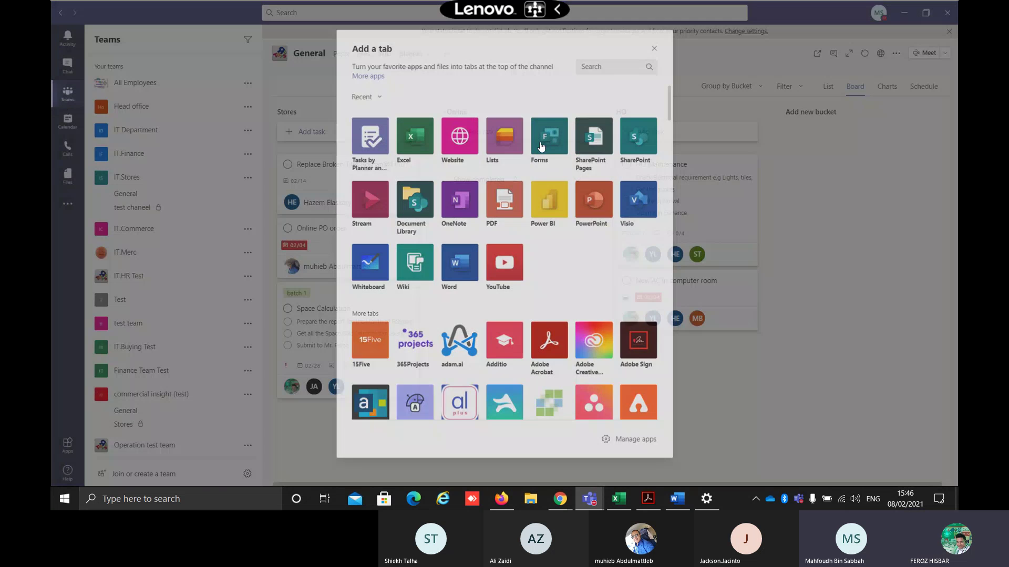
{"action": "left_click", "coordinate": [541, 146]}
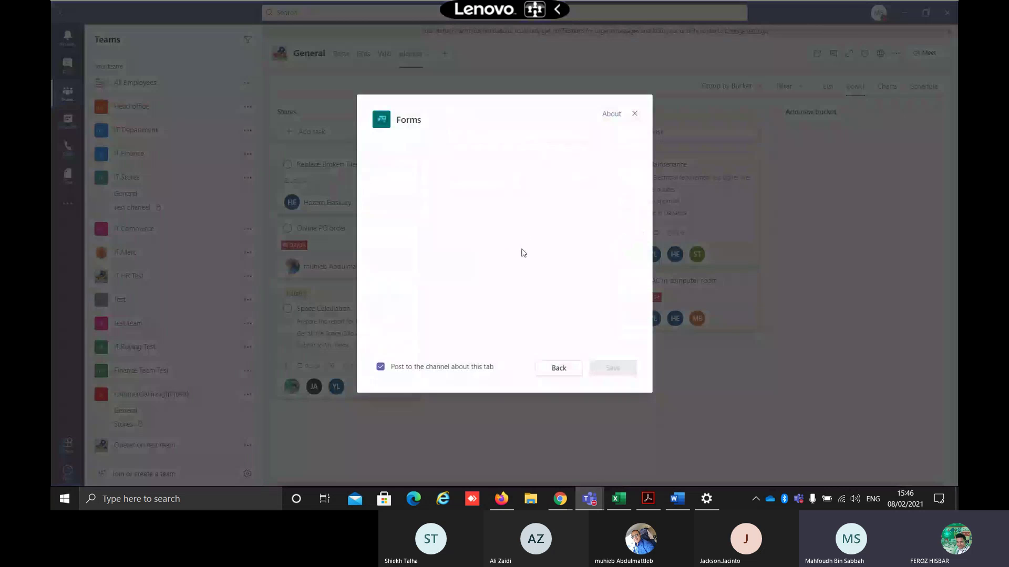
{"action": "left_click", "coordinate": [420, 166]}
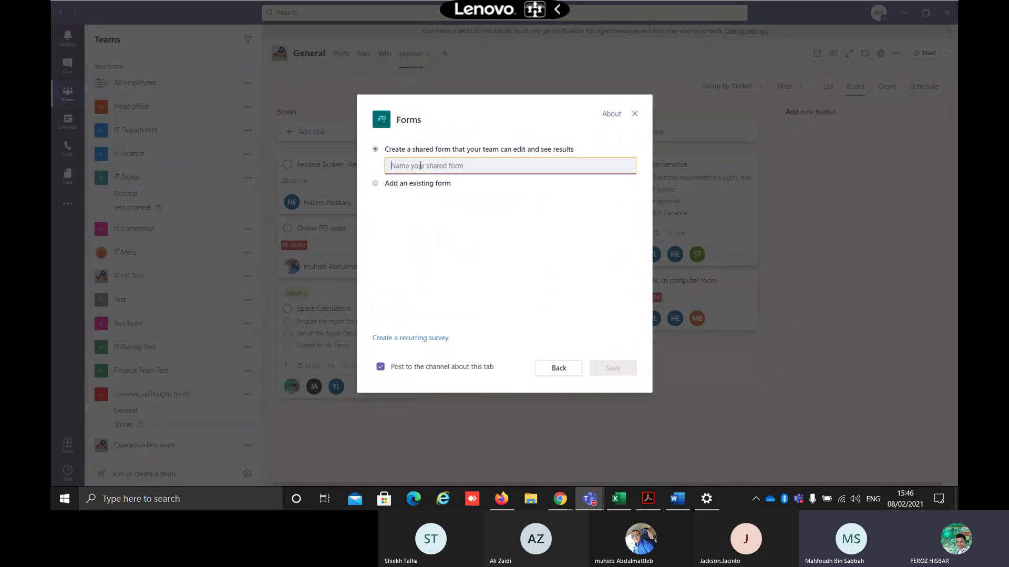
{"action": "type", "text": "test frorm"}
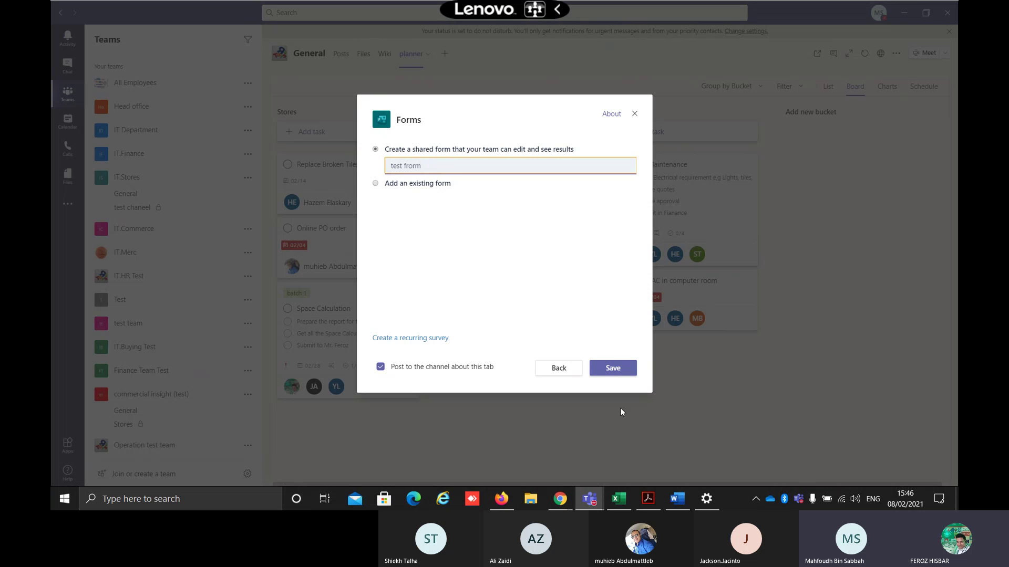
{"action": "left_click", "coordinate": [624, 370]}
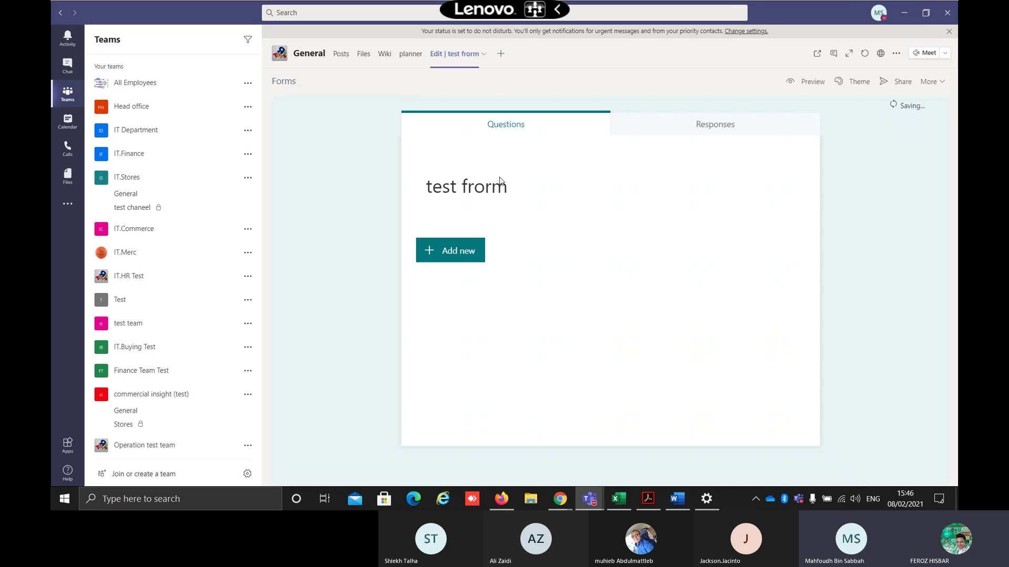
Add a choice question to the form with the title "what is your store"
{"action": "left_click", "coordinate": [474, 247]}
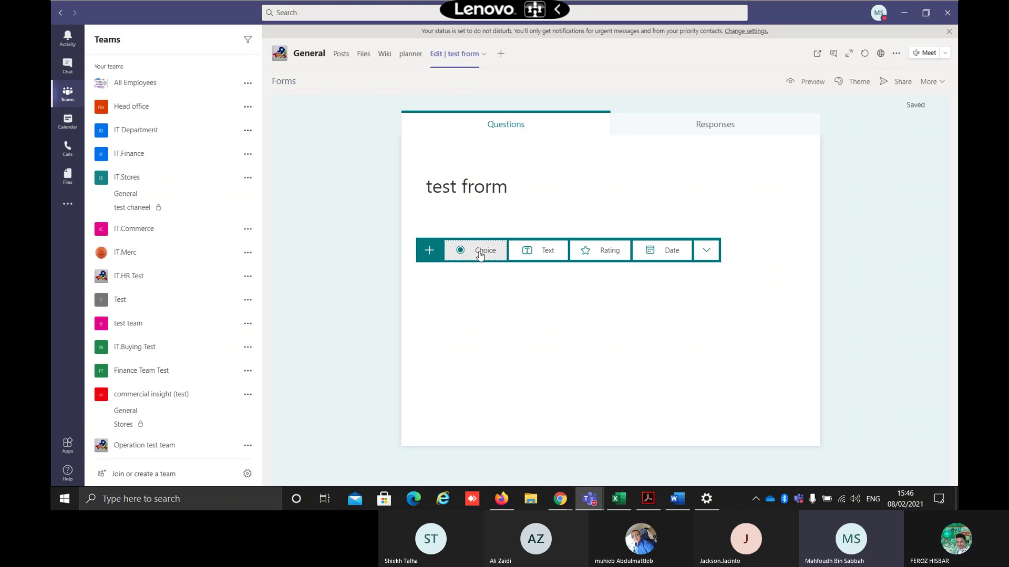
{"action": "left_click", "coordinate": [479, 251]}
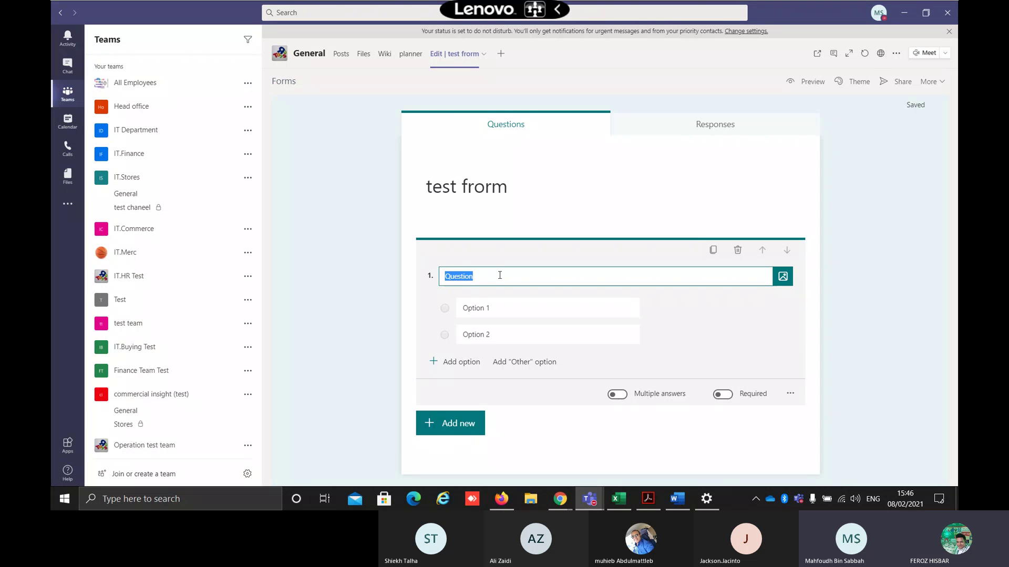
{"action": "type", "text": "what"}
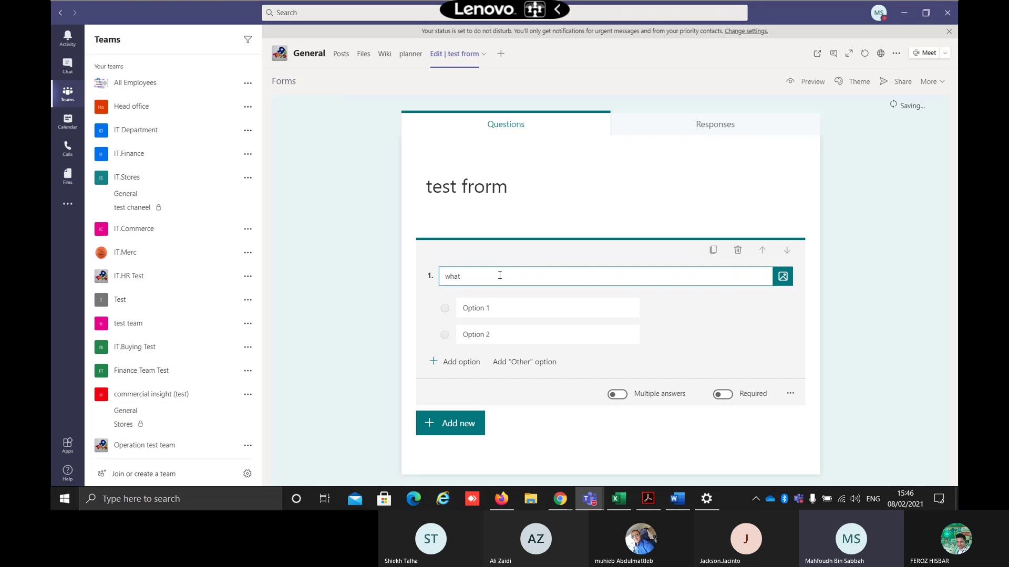
{"action": "type", "text": " is your store"}
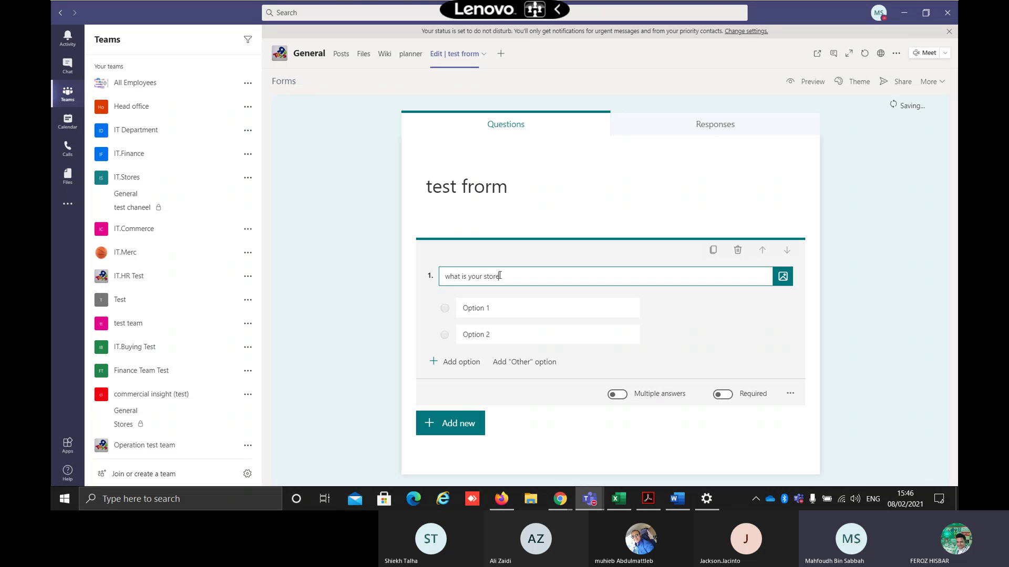
Give the store question the answer options 1703, 1704 and 1706, plus an "Other" option
{"action": "left_click", "coordinate": [509, 307]}
{"action": "type", "text": "1703"}
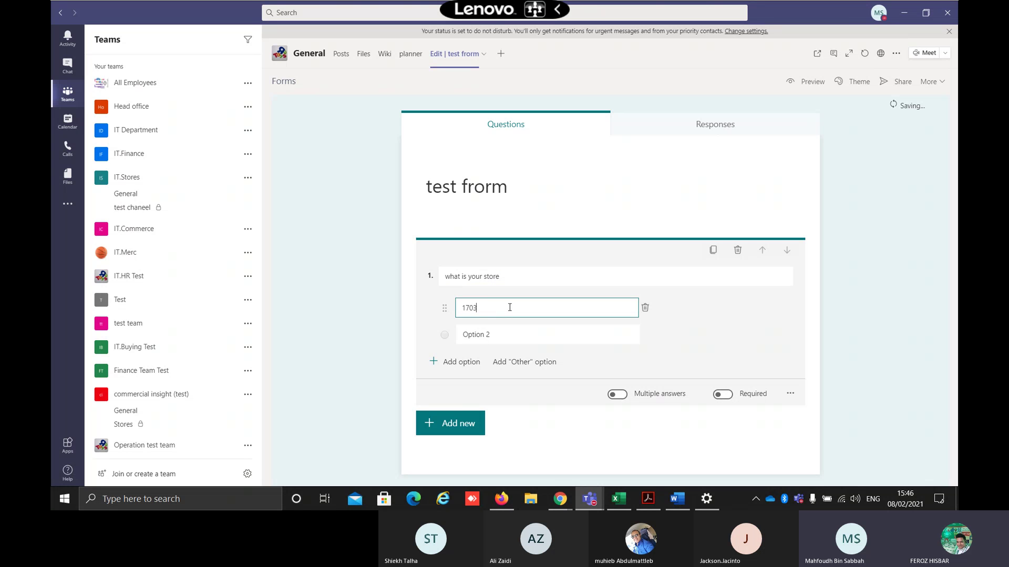
{"action": "left_click", "coordinate": [505, 334]}
{"action": "type", "text": "1704"}
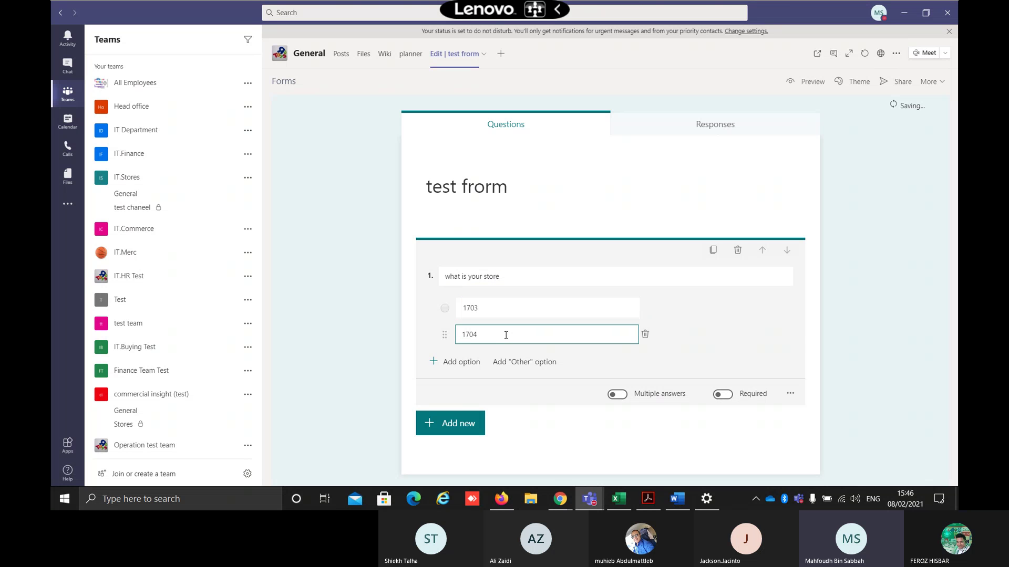
{"action": "key", "text": "Return"}
{"action": "type", "text": "1"}
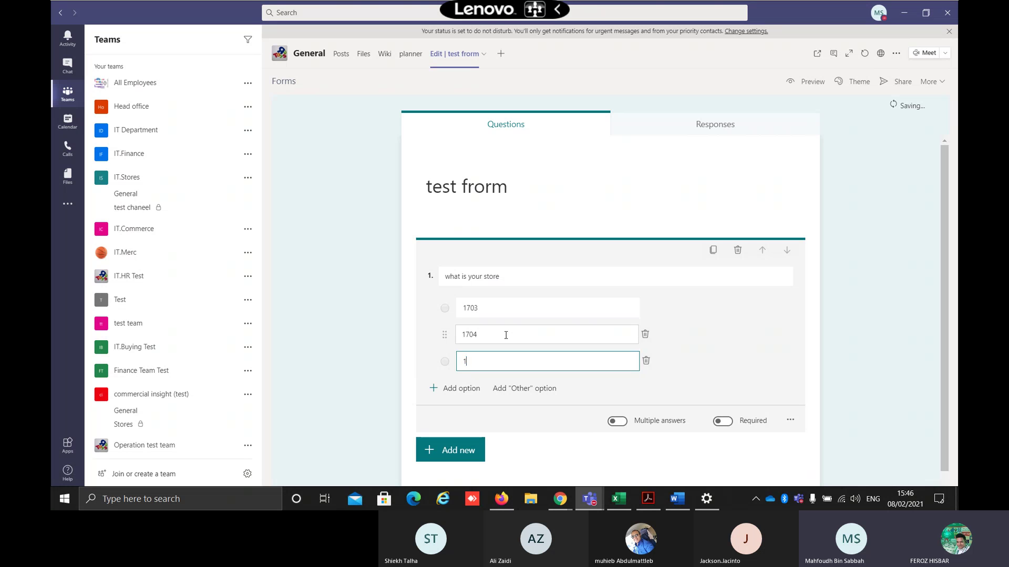
{"action": "type", "text": "706"}
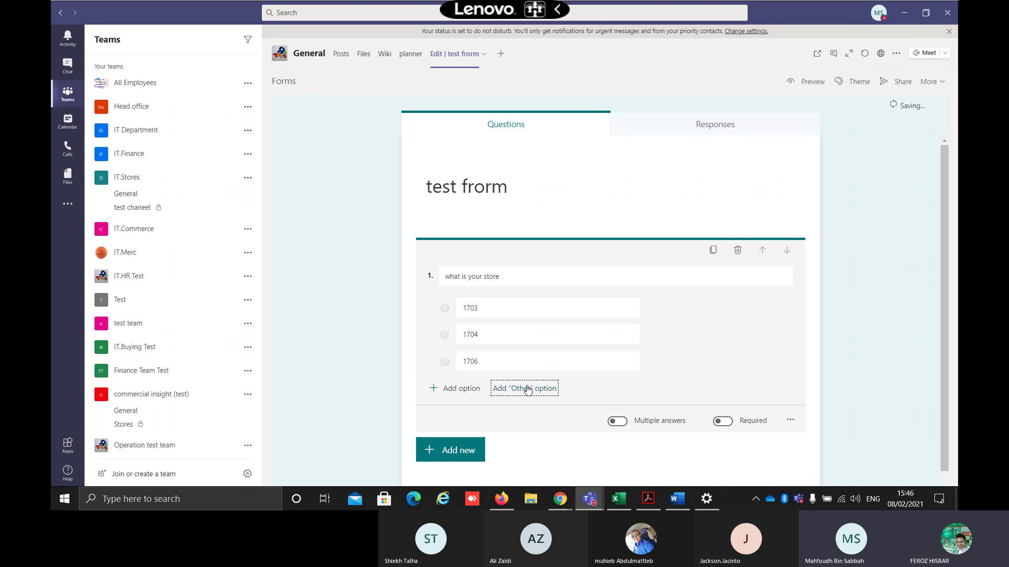
{"action": "left_click", "coordinate": [524, 388]}
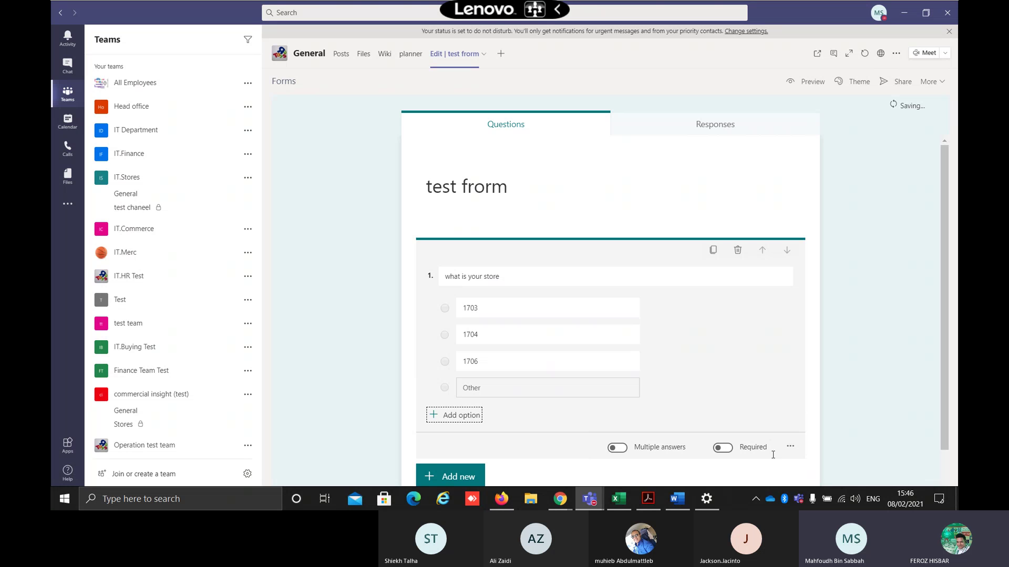
Make the store question required and change its answer options to a drop-down
{"action": "left_click", "coordinate": [723, 447]}
{"action": "left_click", "coordinate": [864, 402]}
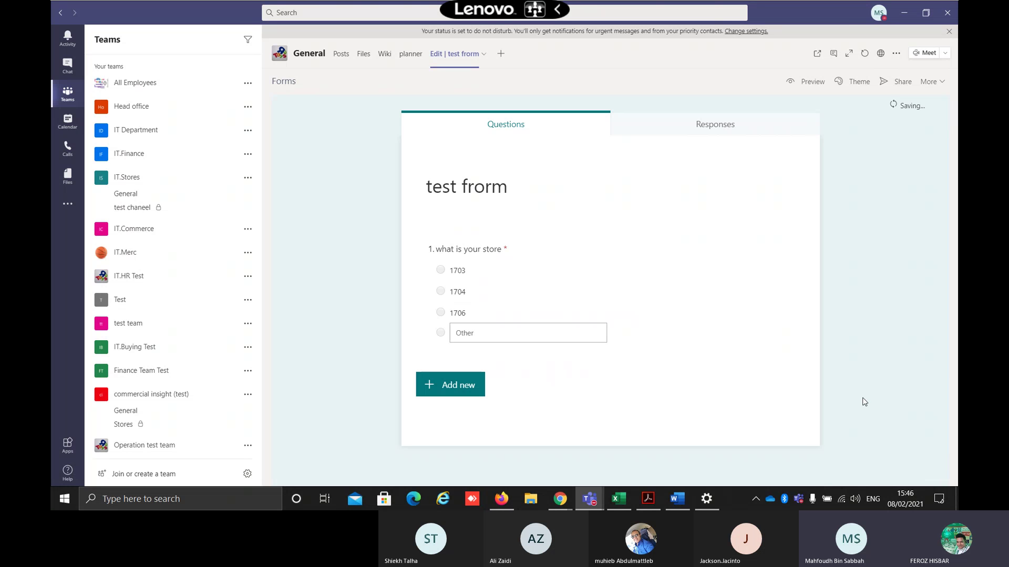
{"action": "left_click", "coordinate": [458, 387]}
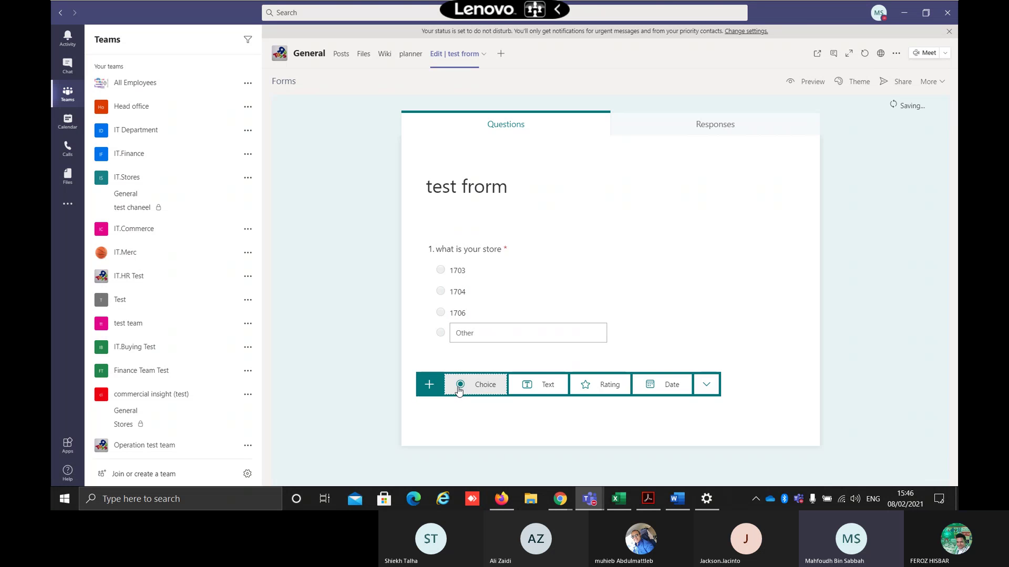
{"action": "left_click", "coordinate": [525, 273]}
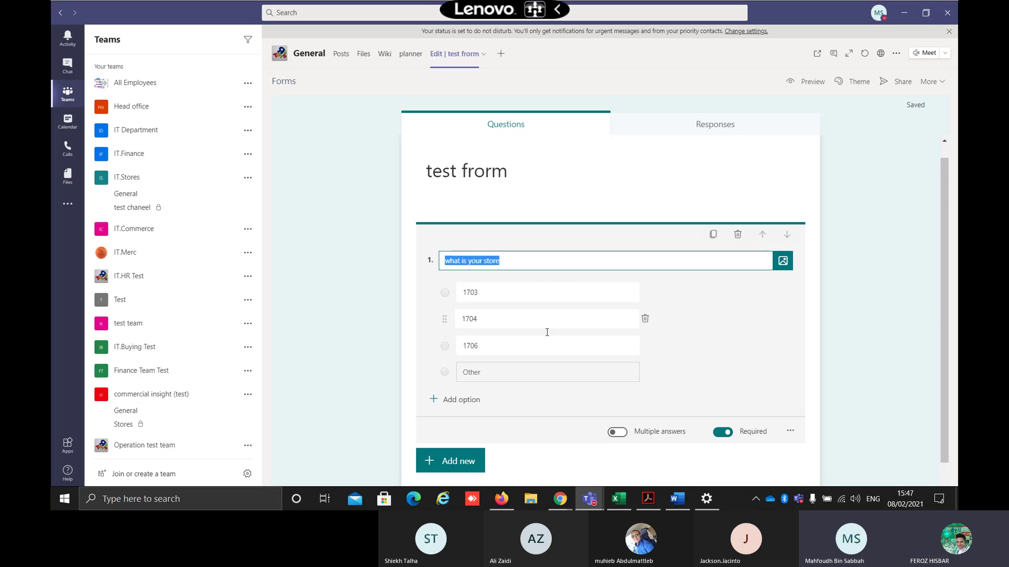
{"action": "left_click", "coordinate": [790, 432]}
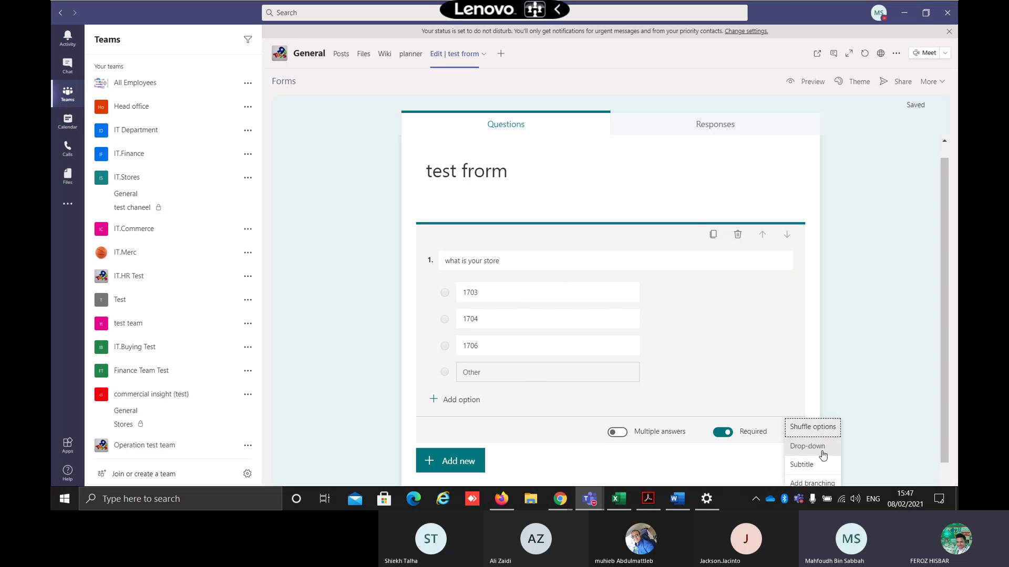
{"action": "left_click", "coordinate": [808, 446]}
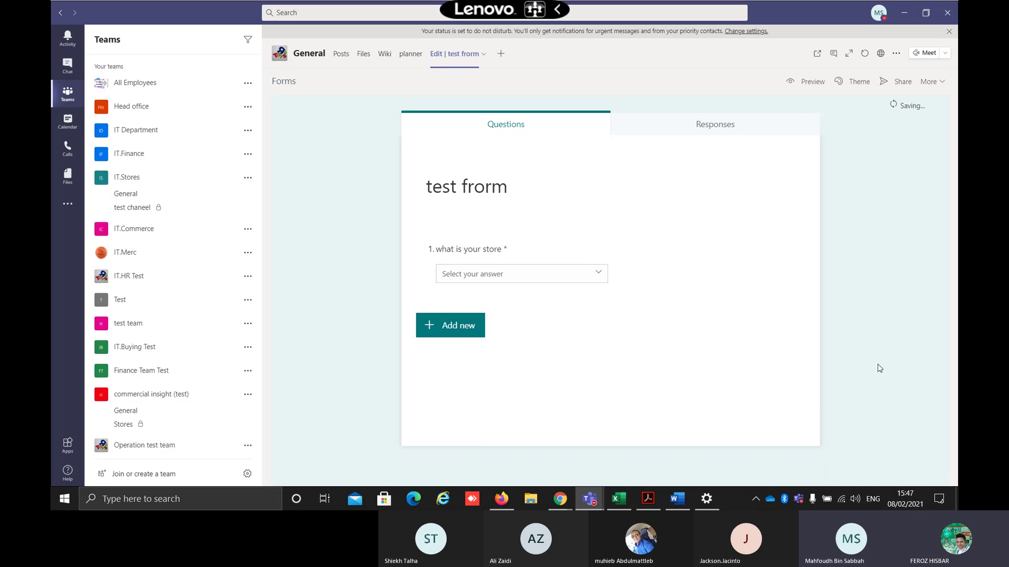
Add a text question titled "first name" below the store question
{"action": "left_click", "coordinate": [440, 327]}
{"action": "left_click", "coordinate": [524, 337]}
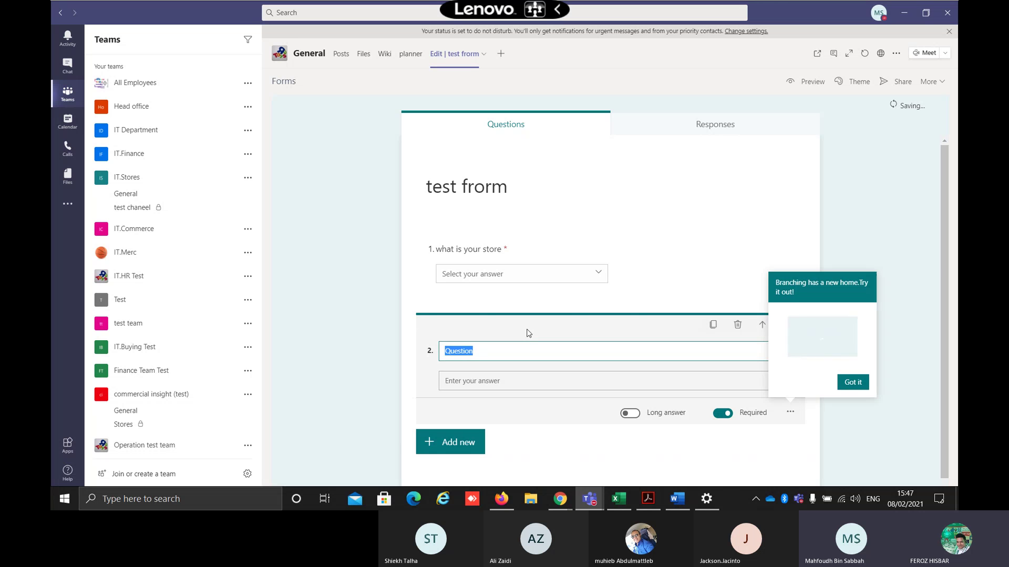
{"action": "type", "text": "whj"}
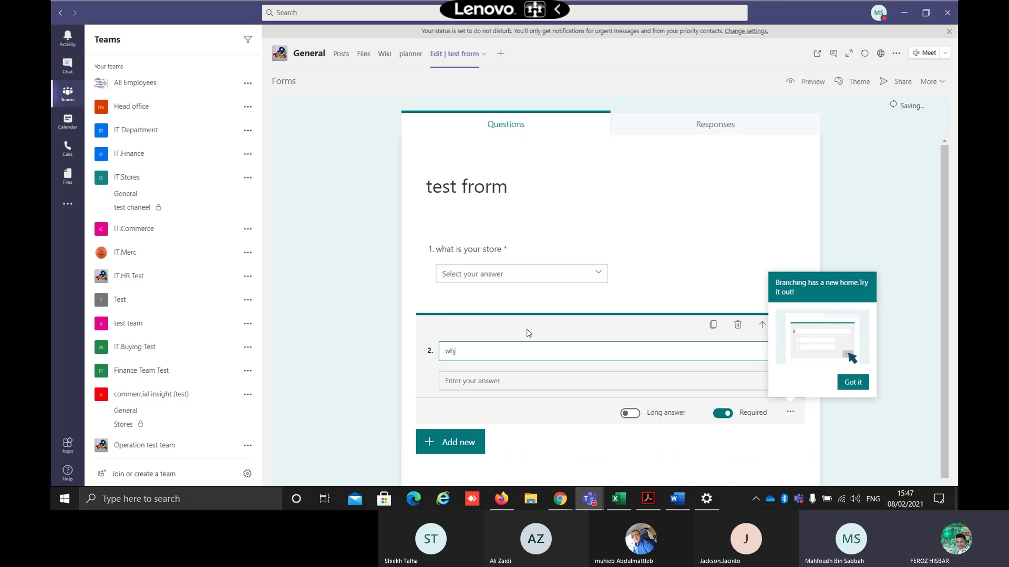
{"action": "key", "text": "BackSpace"}
{"action": "key", "text": "BackSpace"}
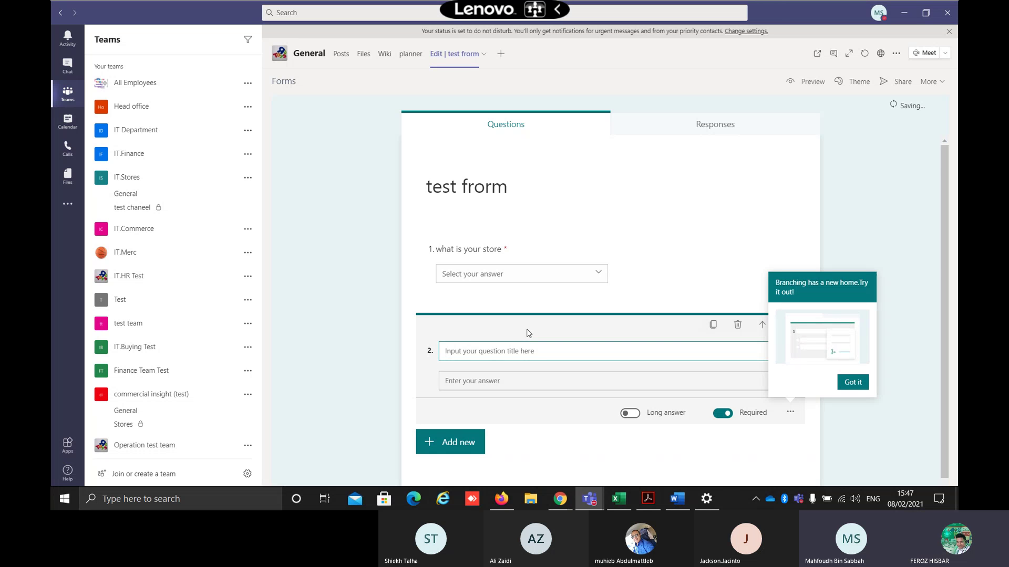
{"action": "type", "text": "first name"}
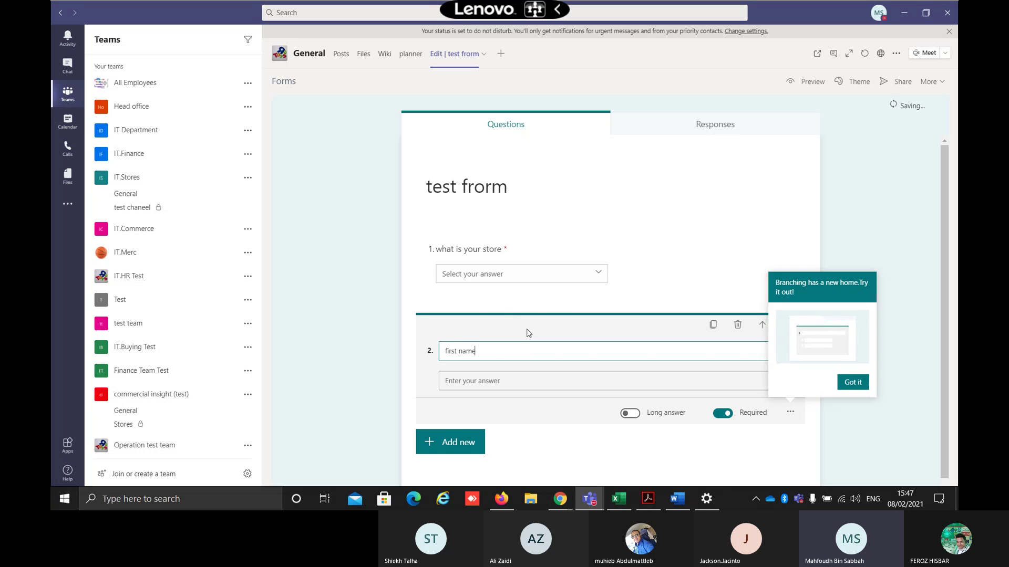
{"action": "left_click", "coordinate": [882, 415]}
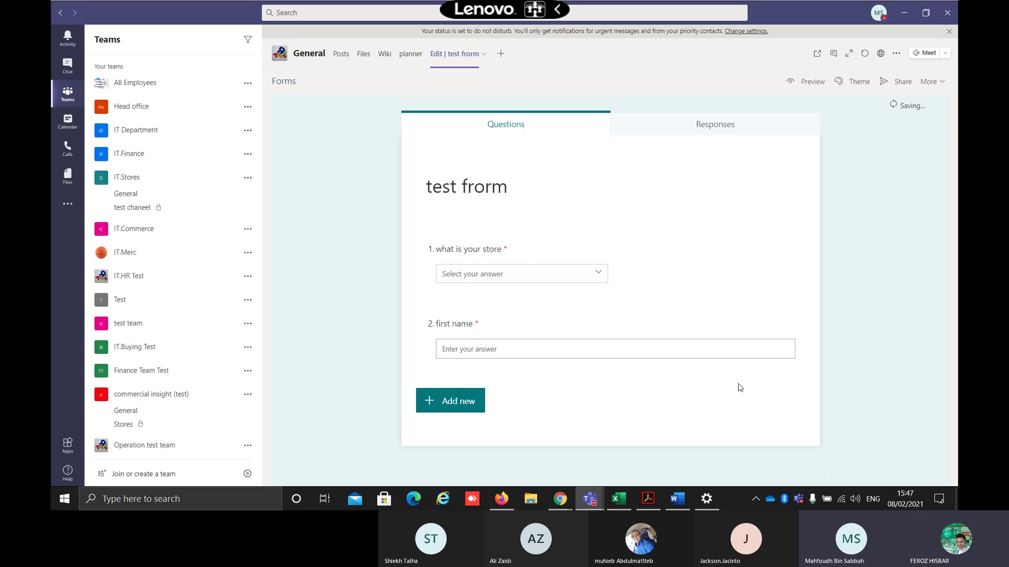
Allow a long answer for the "first name" question and close the branching tip
{"action": "left_click", "coordinate": [589, 323]}
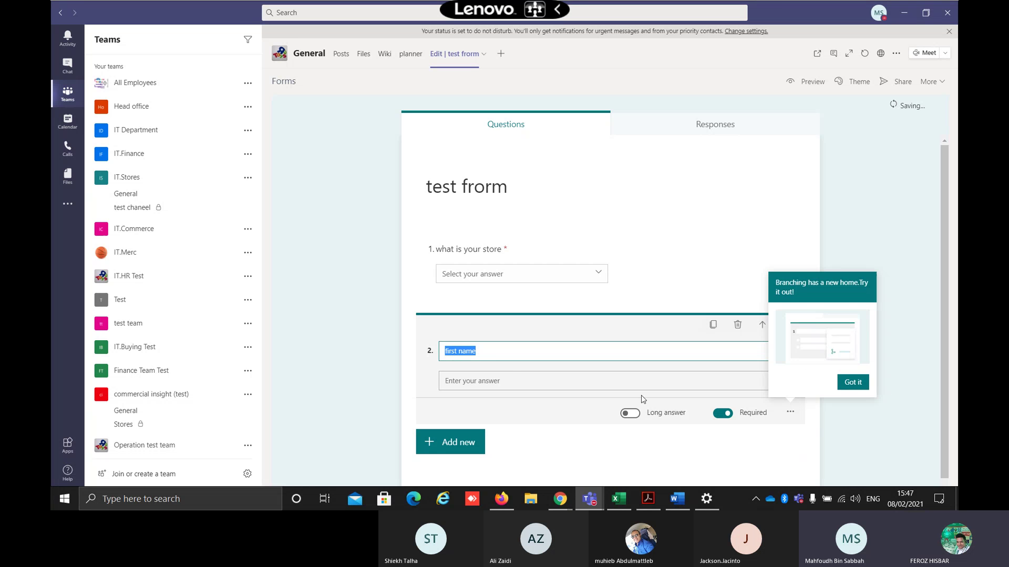
{"action": "left_click", "coordinate": [630, 414]}
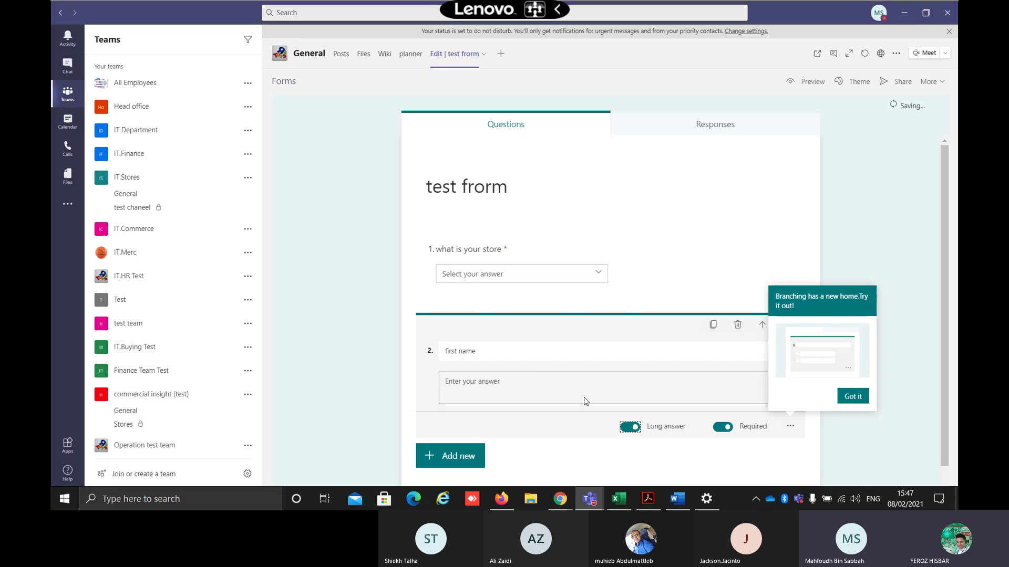
{"action": "left_click", "coordinate": [852, 396]}
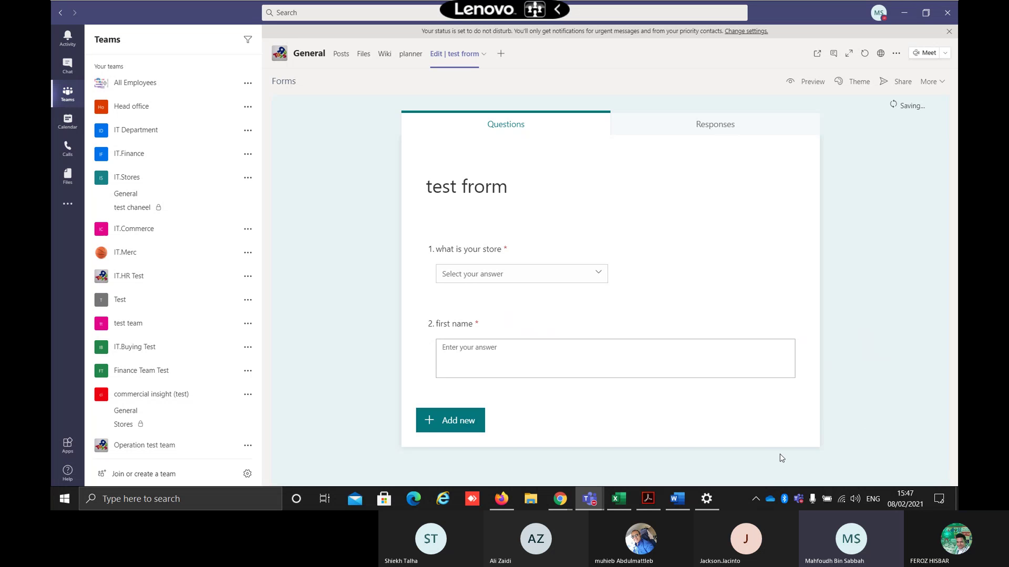
Add a file upload question titled "upload your iqmah" as the form's third question
{"action": "left_click", "coordinate": [461, 419]}
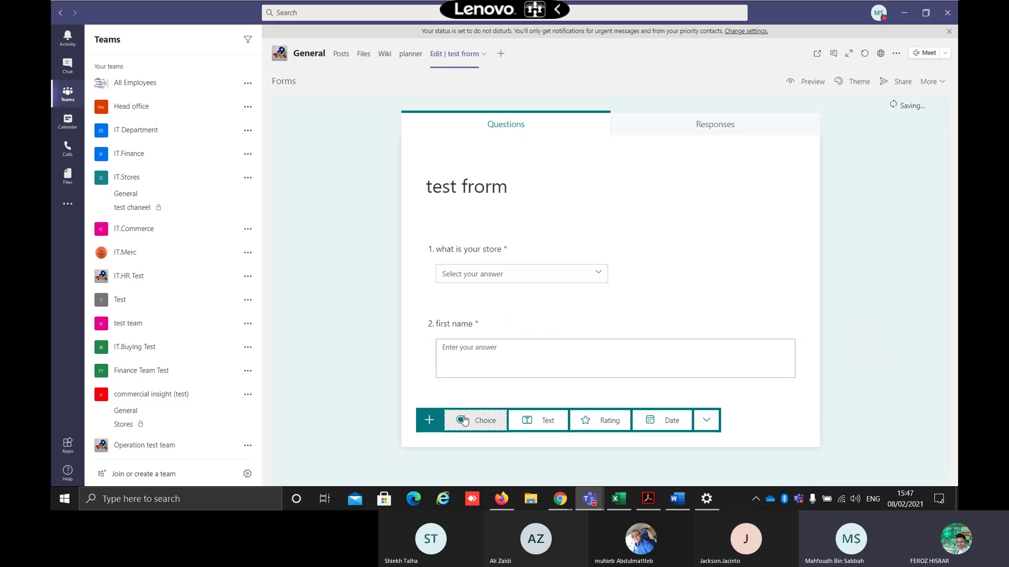
{"action": "left_click", "coordinate": [706, 420]}
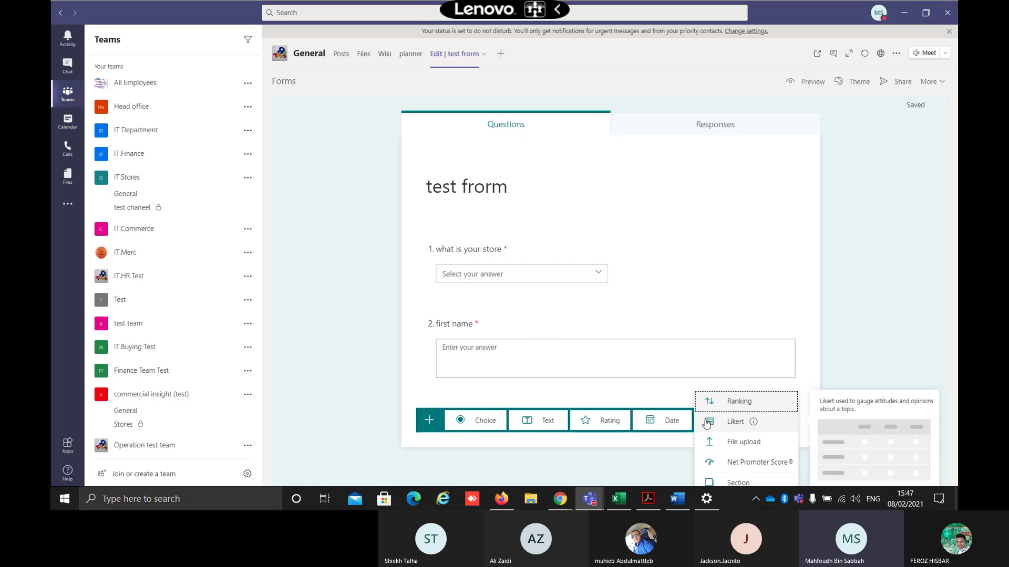
{"action": "left_click", "coordinate": [763, 446]}
{"action": "left_click", "coordinate": [757, 420]}
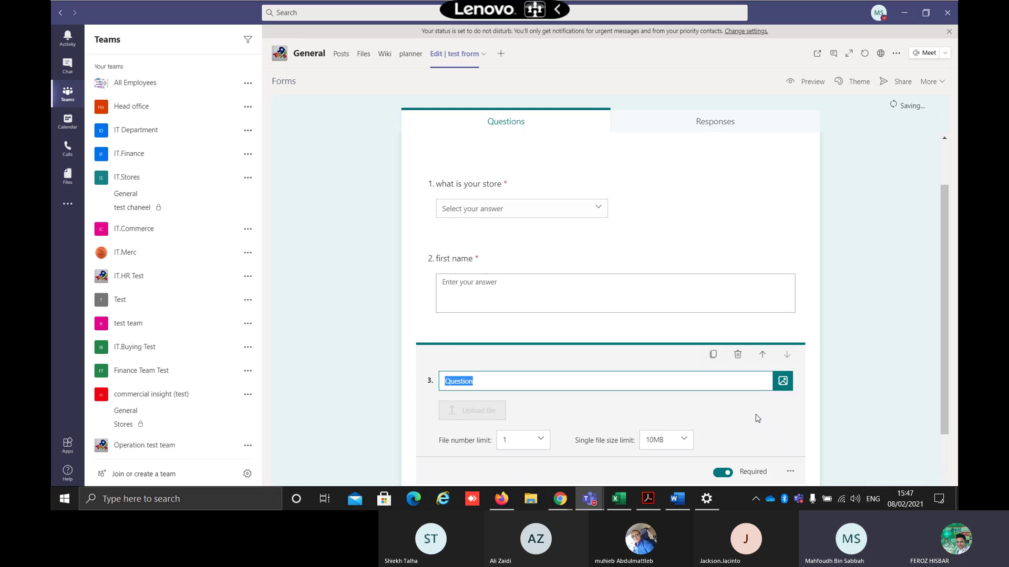
{"action": "type", "text": "u"}
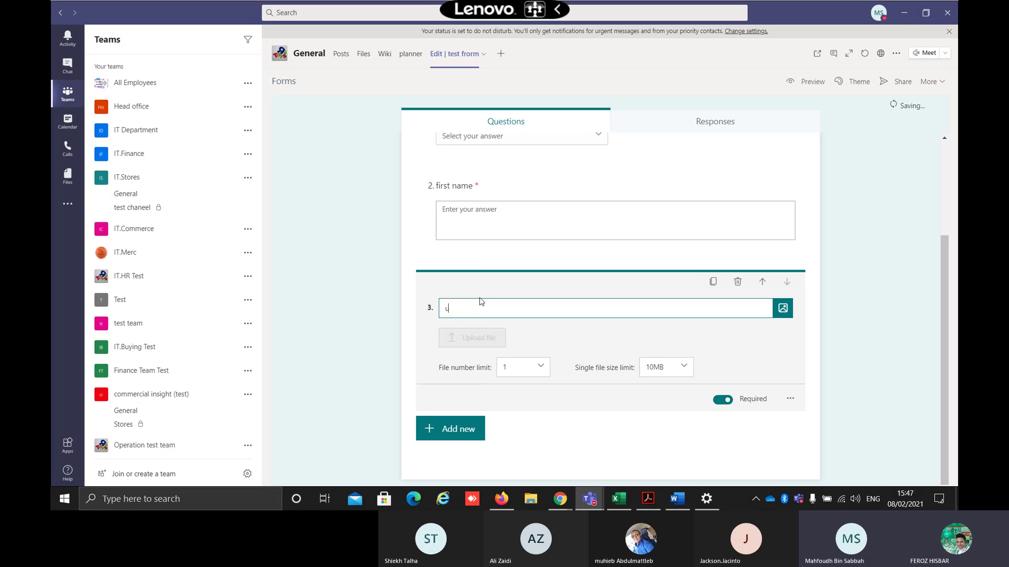
{"action": "type", "text": "pload your iqmah"}
{"action": "left_click", "coordinate": [816, 342]}
{"action": "scroll", "coordinate": [564, 439], "scroll_direction": "down", "scroll_amount": 1}
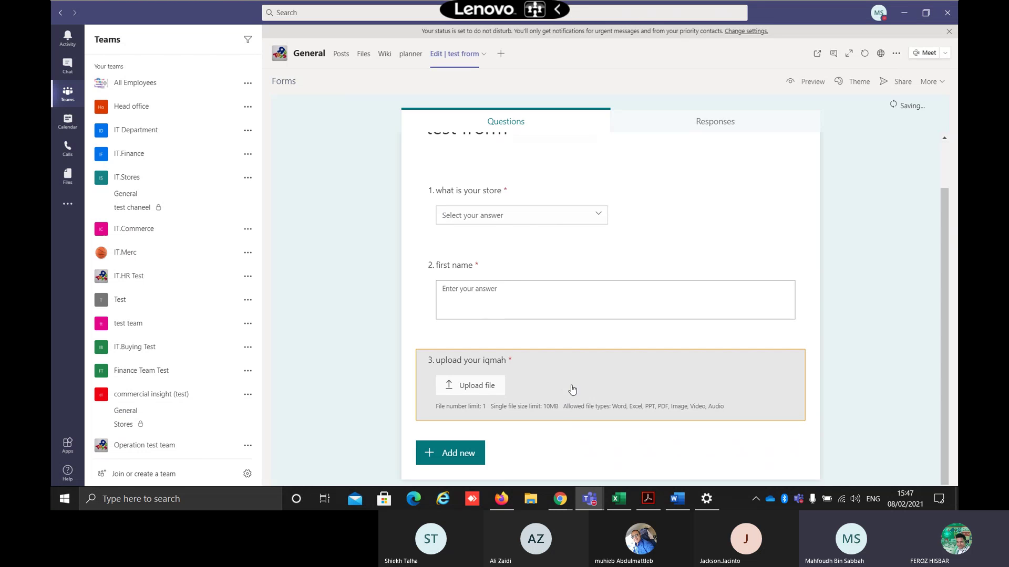
Open the "upload your iqmah" question for editing and add a subtitle field to it
{"action": "left_click", "coordinate": [574, 387]}
{"action": "left_click", "coordinate": [790, 428]}
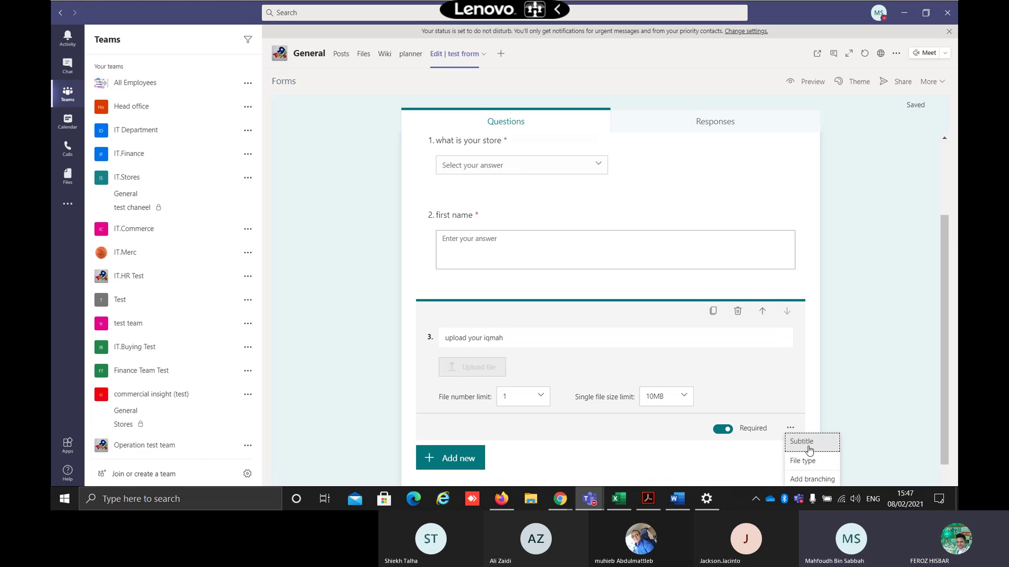
{"action": "left_click", "coordinate": [809, 444]}
Turn on file type restrictions for the "upload your iqmah" question and allow only PDF files
{"action": "left_click", "coordinate": [792, 452]}
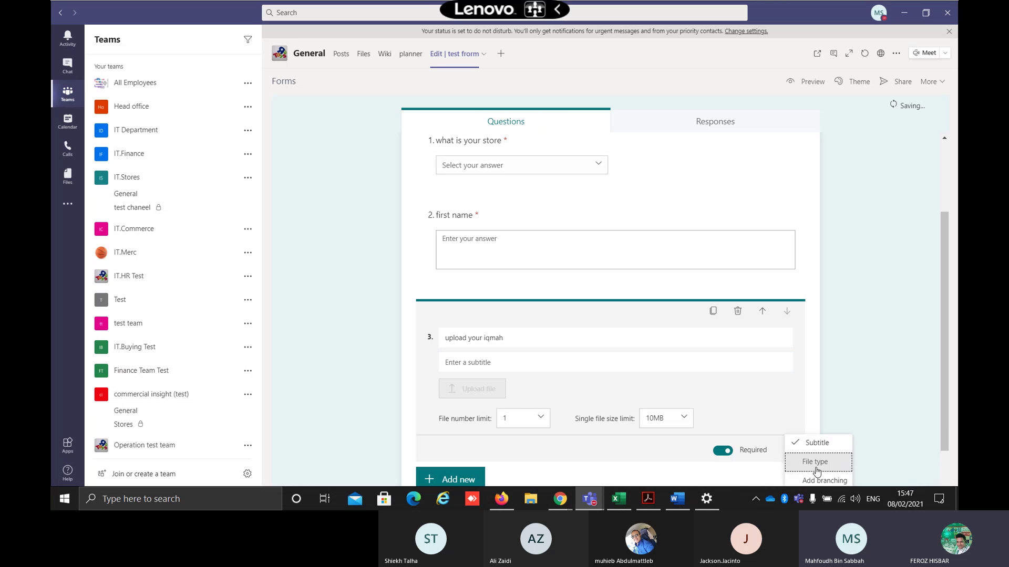
{"action": "left_click", "coordinate": [811, 461]}
{"action": "scroll", "coordinate": [617, 458], "scroll_direction": "down", "scroll_amount": 1}
{"action": "left_click", "coordinate": [488, 428]}
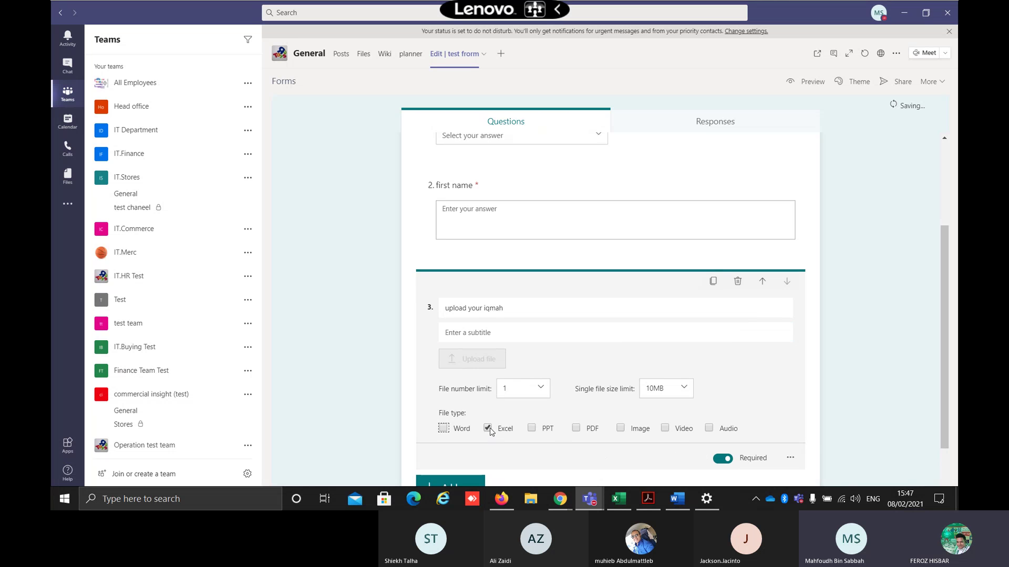
{"action": "left_click", "coordinate": [531, 428]}
{"action": "left_click", "coordinate": [620, 428]}
{"action": "left_click", "coordinate": [576, 428]}
{"action": "left_click", "coordinate": [532, 428]}
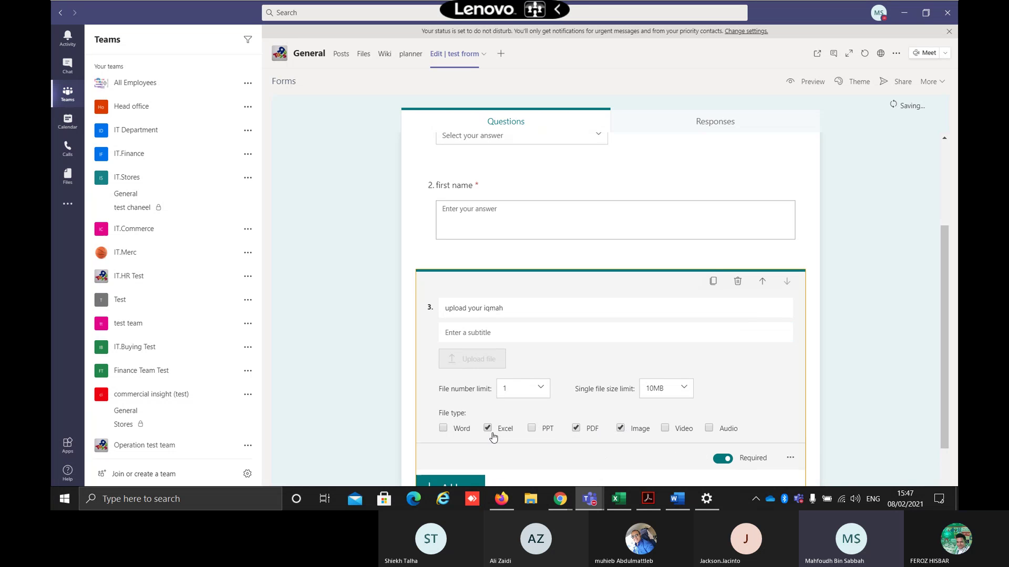
{"action": "left_click", "coordinate": [488, 428]}
{"action": "left_click", "coordinate": [621, 428]}
{"action": "left_click", "coordinate": [847, 389]}
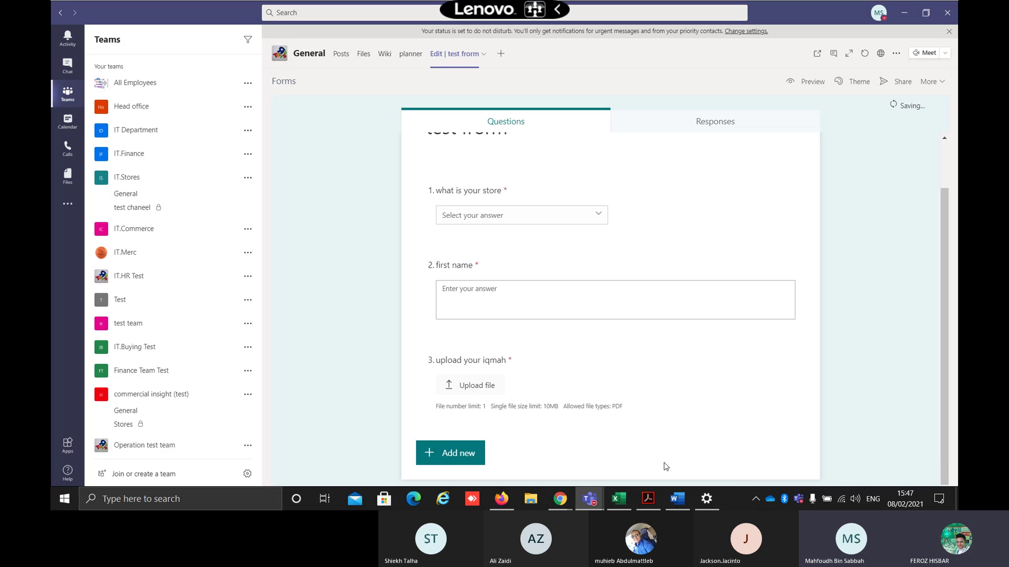
Add a rating question reading "how likely you recomend our store to your firend"
{"action": "left_click", "coordinate": [455, 460]}
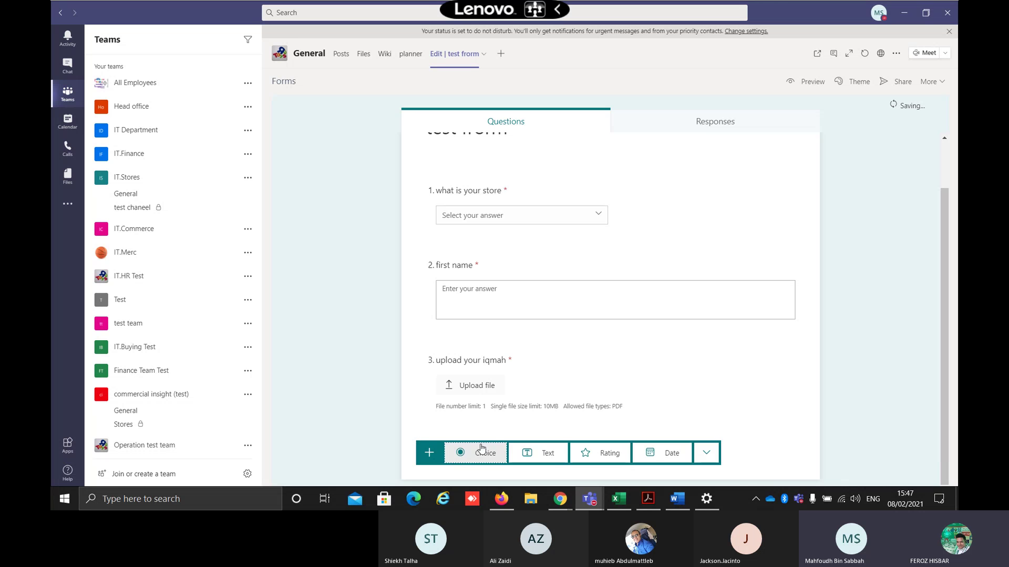
{"action": "left_click", "coordinate": [620, 454]}
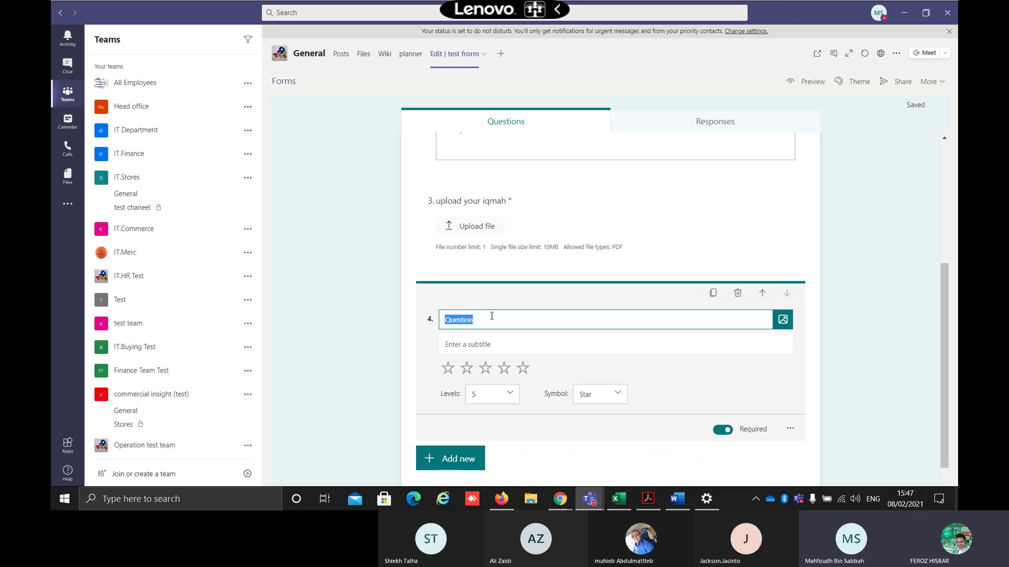
{"action": "type", "text": "how likelt"}
{"action": "type", "text": " recomend our"}
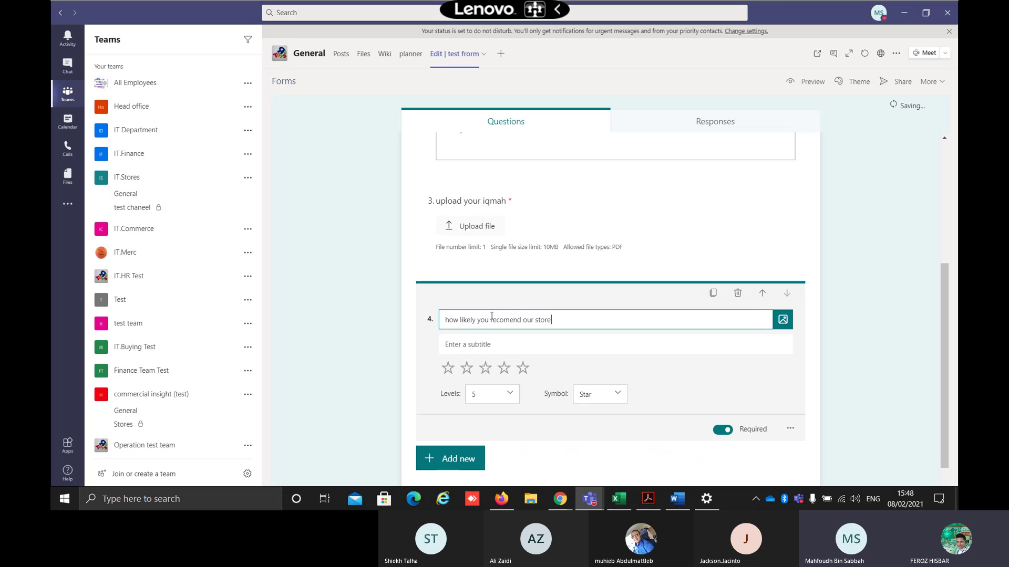
{"action": "type", "text": " to your fr"}
{"action": "left_click", "coordinate": [764, 387]}
{"action": "left_click", "coordinate": [837, 421]}
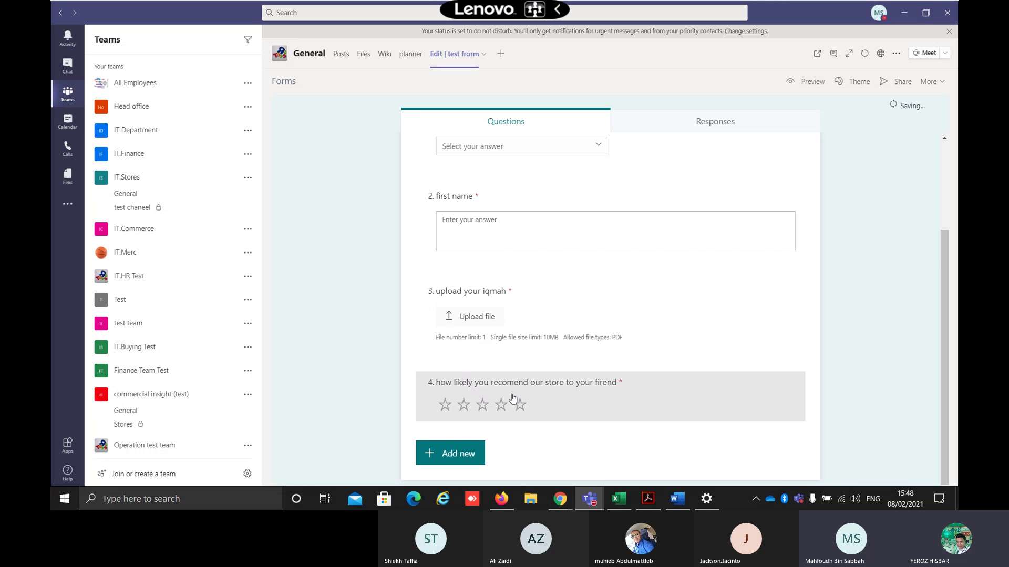
Change the rating symbol of the store recommendation question to Number
{"action": "left_click", "coordinate": [557, 394]}
{"action": "left_click", "coordinate": [618, 395]}
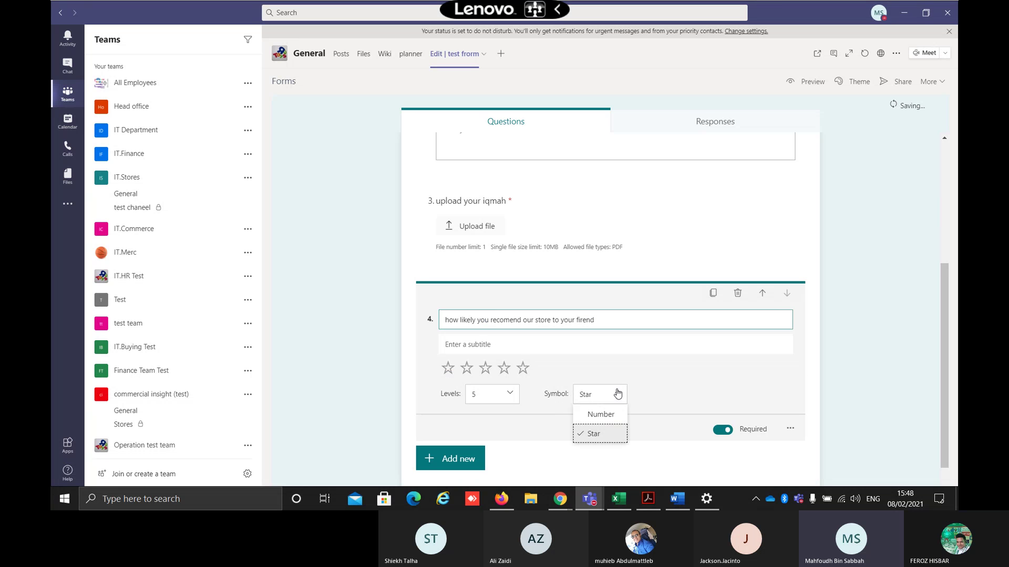
{"action": "left_click", "coordinate": [599, 413]}
{"action": "left_click", "coordinate": [841, 359]}
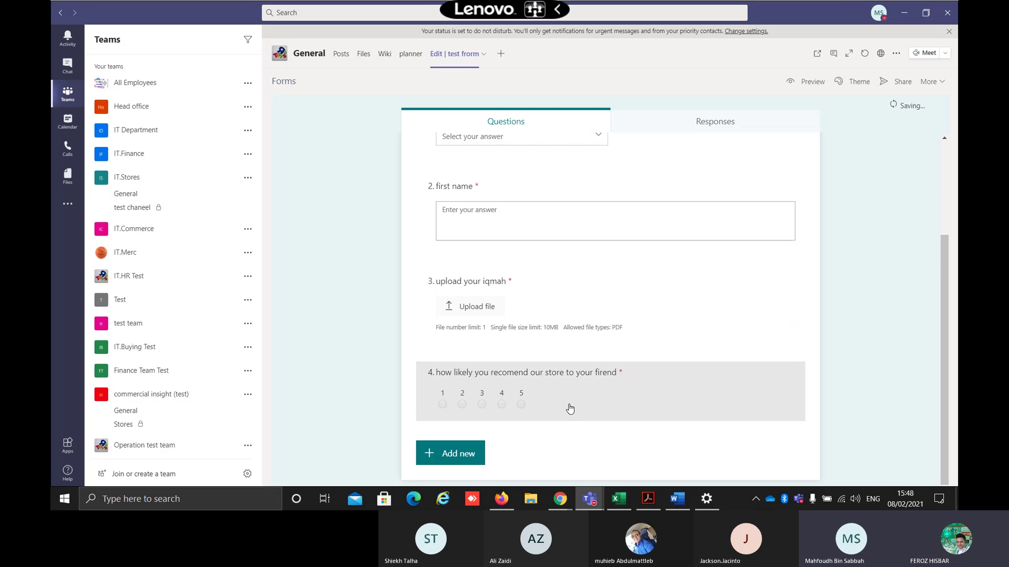
Add a date question reading "how old are you" at the end of the form
{"action": "left_click", "coordinate": [434, 454]}
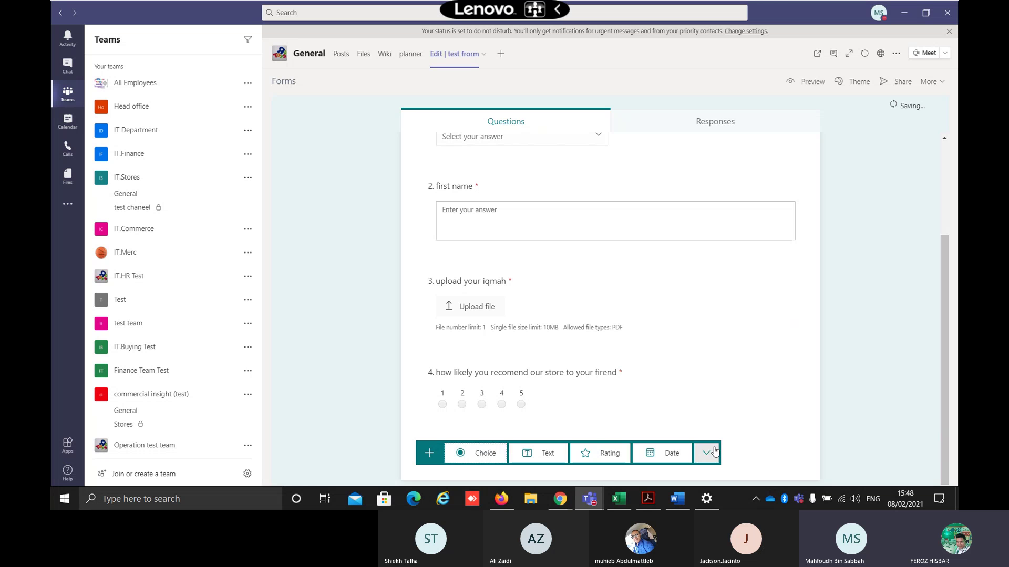
{"action": "left_click", "coordinate": [708, 452]}
{"action": "left_click", "coordinate": [677, 455]}
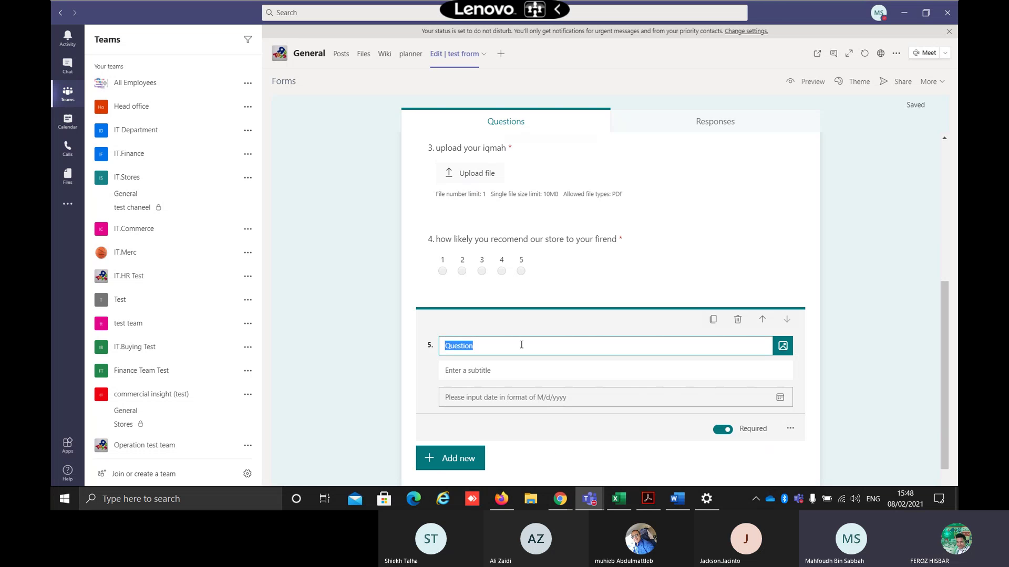
{"action": "type", "text": "how old are you"}
{"action": "left_click", "coordinate": [524, 369]}
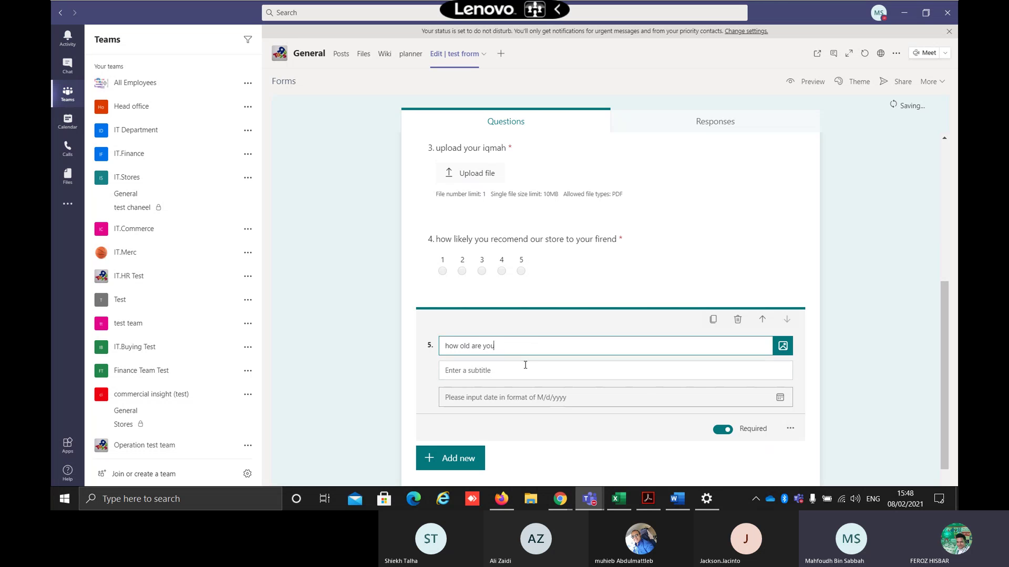
{"action": "left_click", "coordinate": [826, 377]}
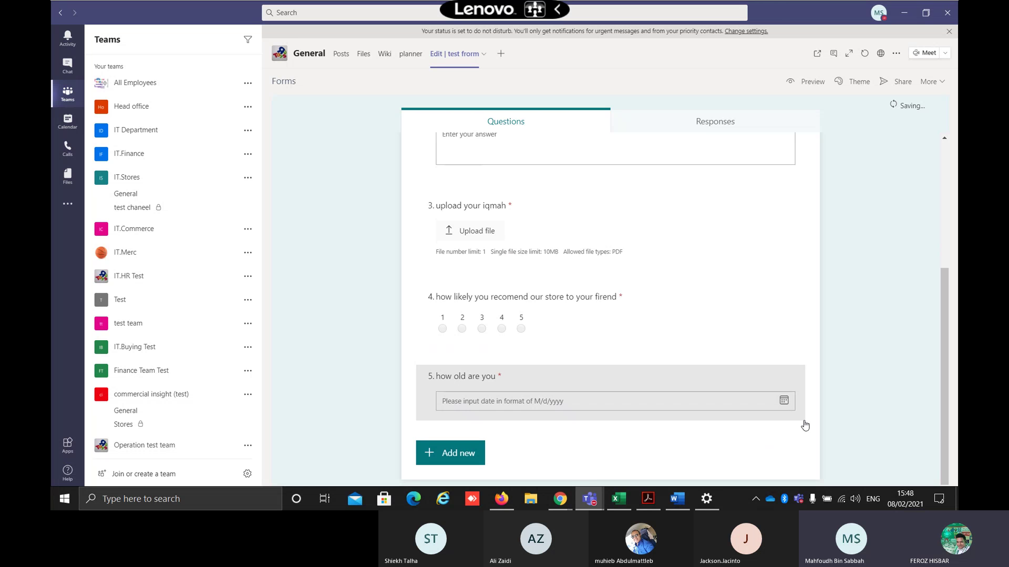
Add a Net Promoter Score question after the "how old are you" question, keeping its default wording
{"action": "left_click", "coordinate": [475, 453]}
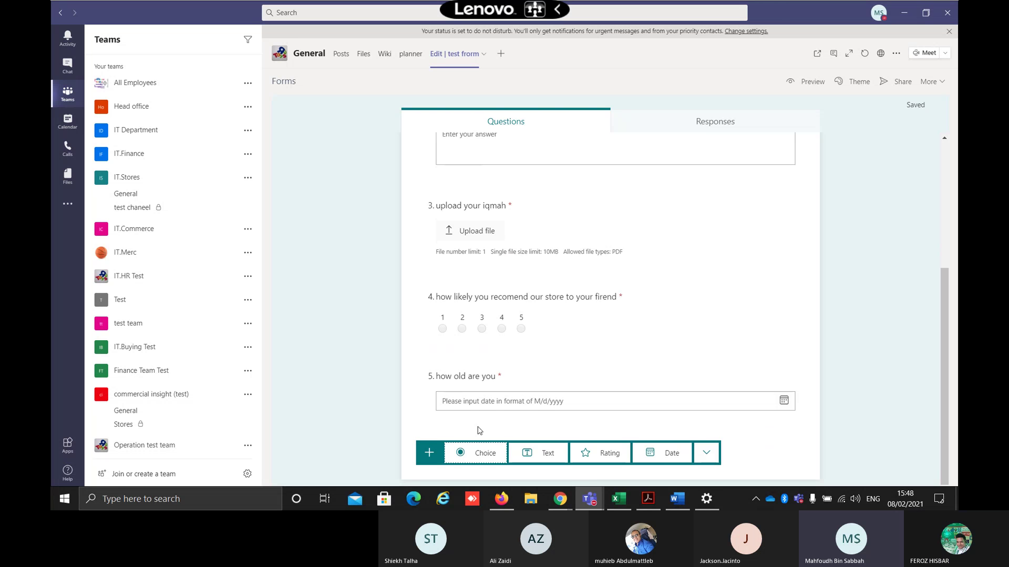
{"action": "left_click", "coordinate": [706, 453]}
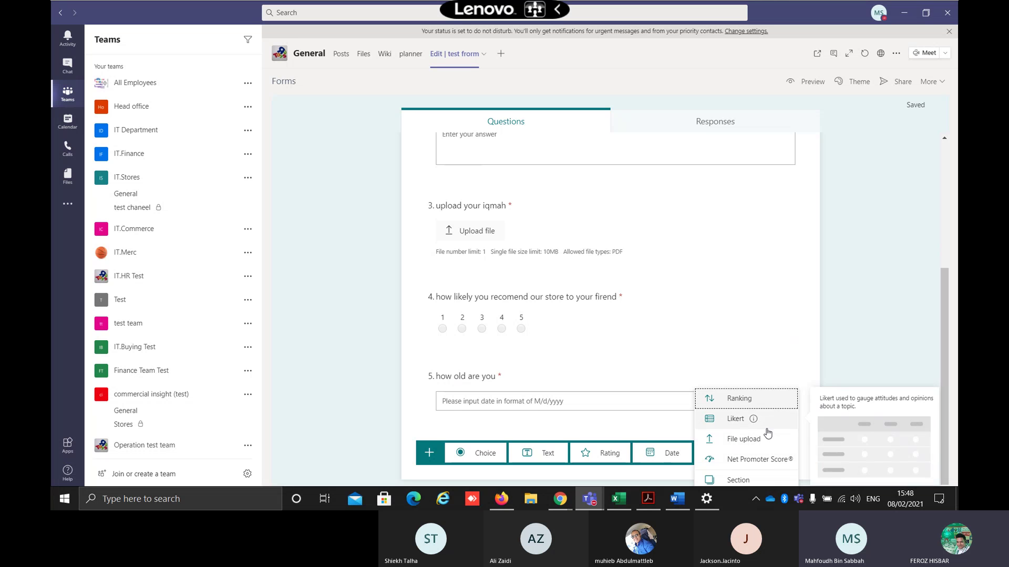
{"action": "left_click", "coordinate": [760, 459]}
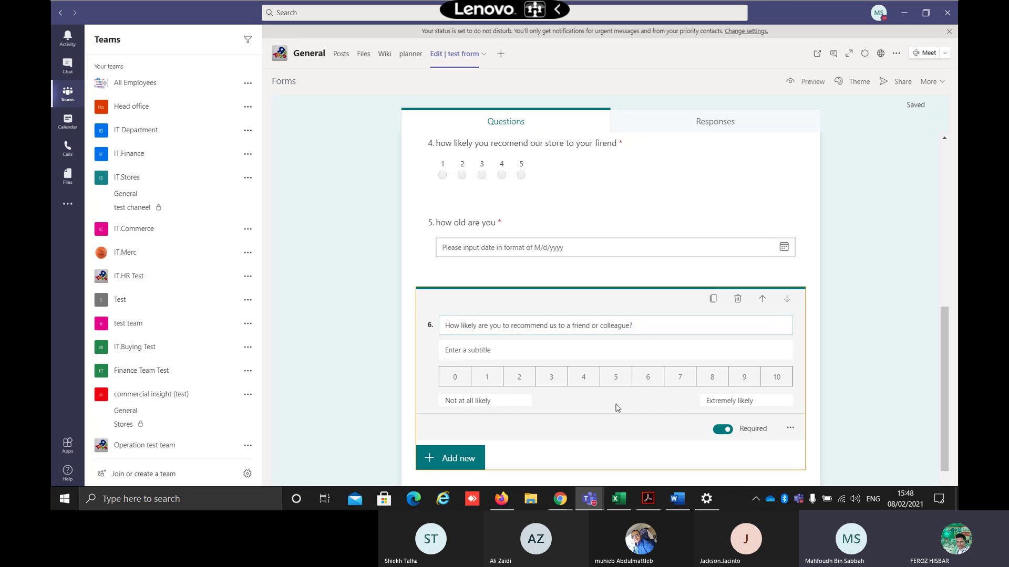
{"action": "left_click", "coordinate": [887, 394]}
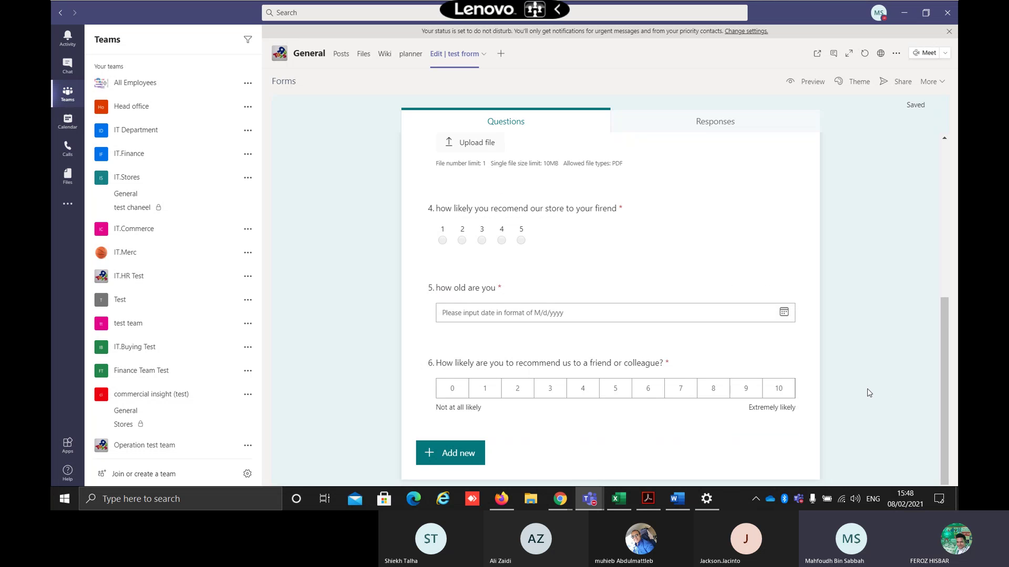
Delete the "upload your iqmah" file upload question from the form
{"action": "scroll", "coordinate": [691, 276], "scroll_direction": "up", "scroll_amount": 3}
{"action": "left_click", "coordinate": [630, 316]}
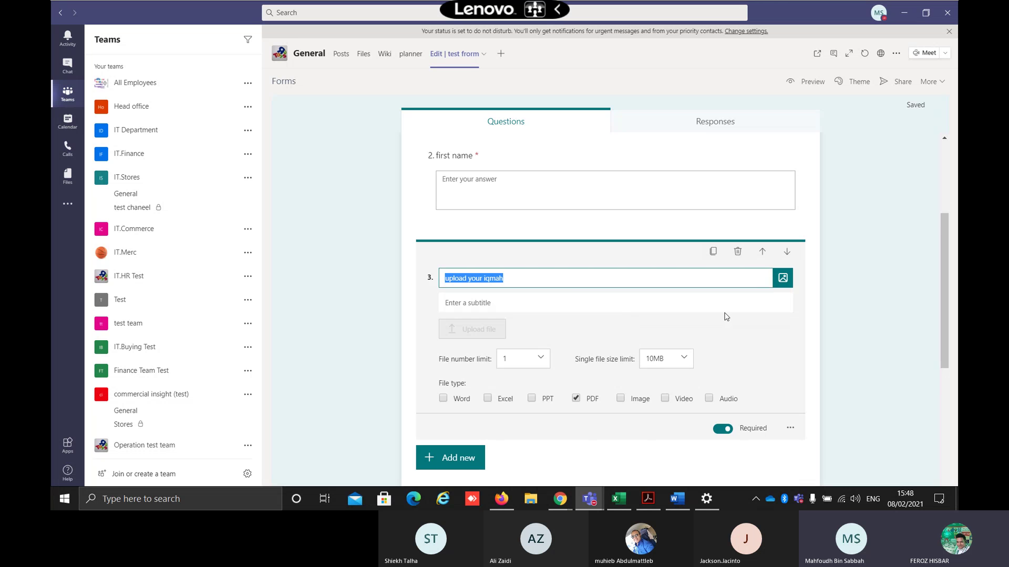
{"action": "left_click", "coordinate": [737, 252]}
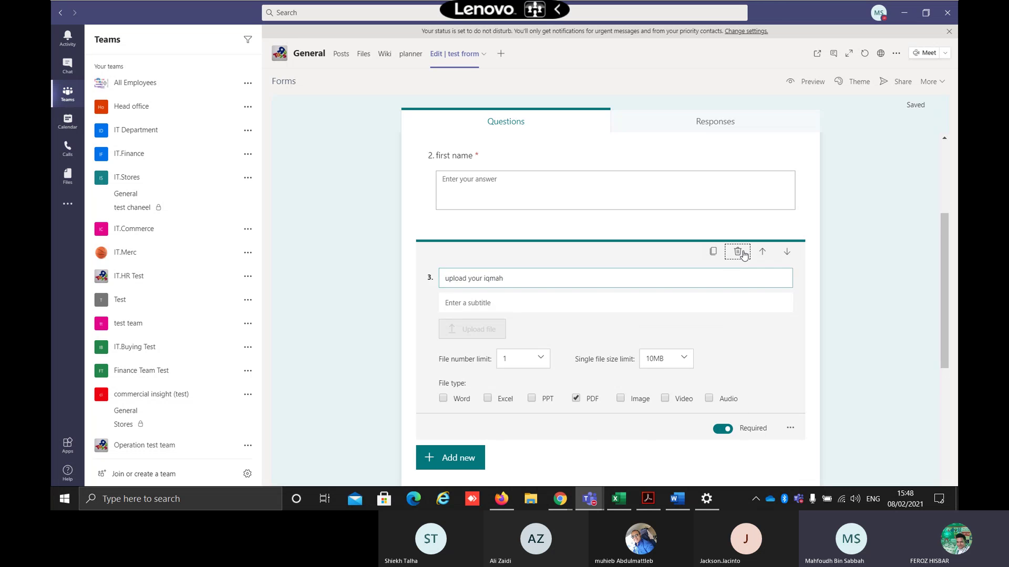
Open the form's sharing options and select the response link
{"action": "scroll", "coordinate": [544, 327], "scroll_direction": "up", "scroll_amount": 3}
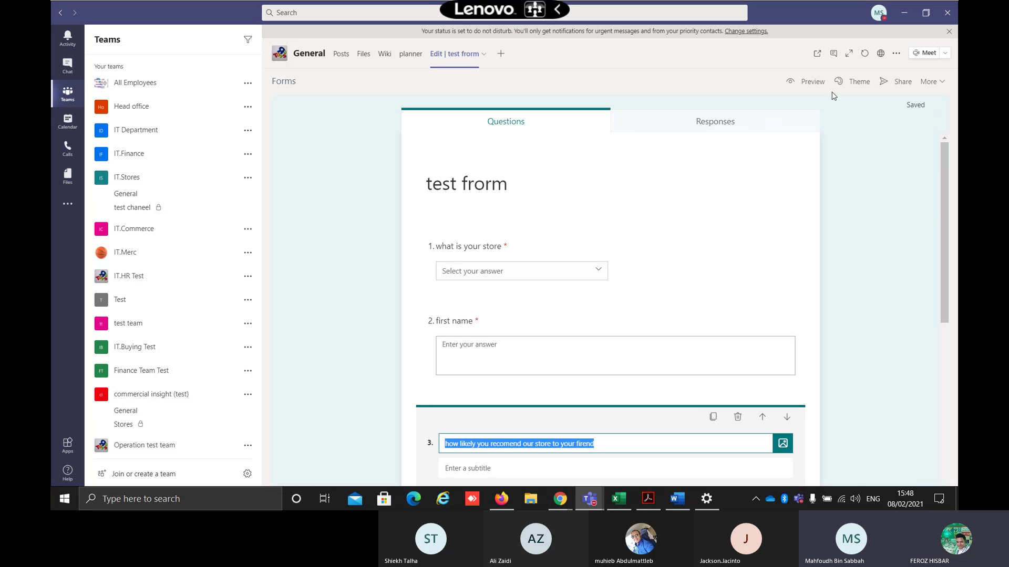
{"action": "left_click", "coordinate": [903, 82]}
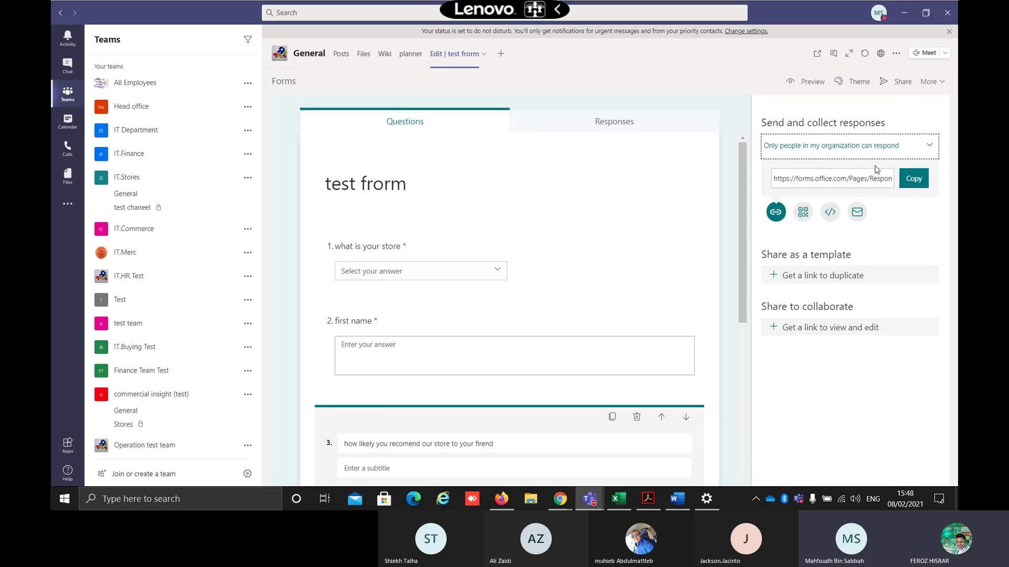
{"action": "left_click", "coordinate": [867, 178]}
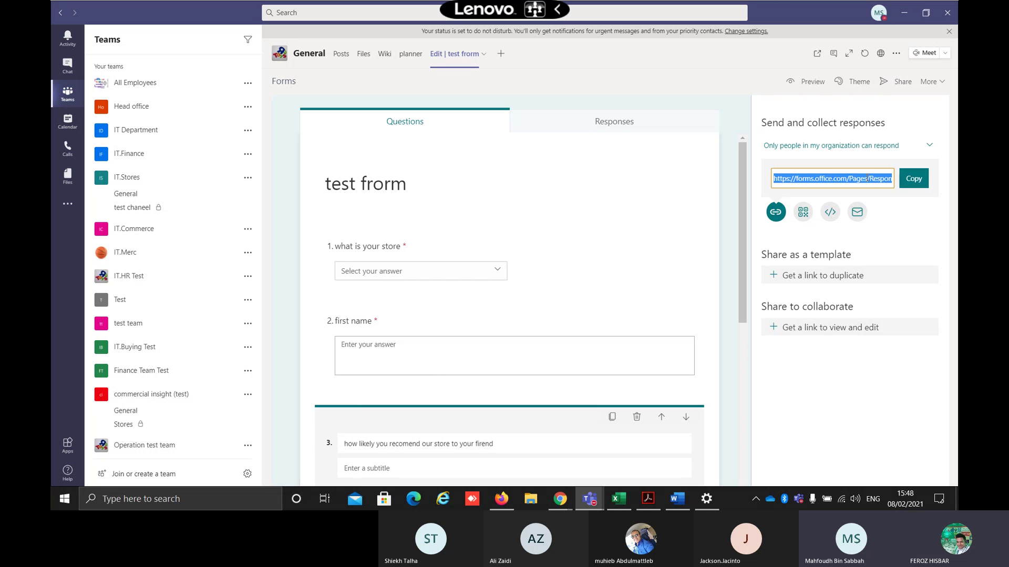
Set the form's audience to "Anyone can respond" and copy the response link
{"action": "left_click", "coordinate": [924, 148]}
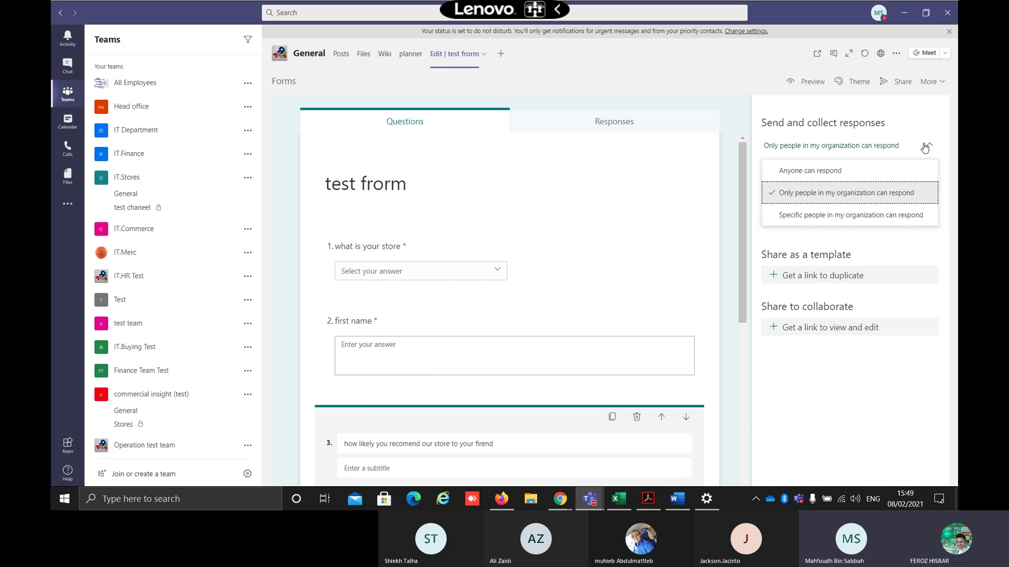
{"action": "left_click", "coordinate": [901, 170]}
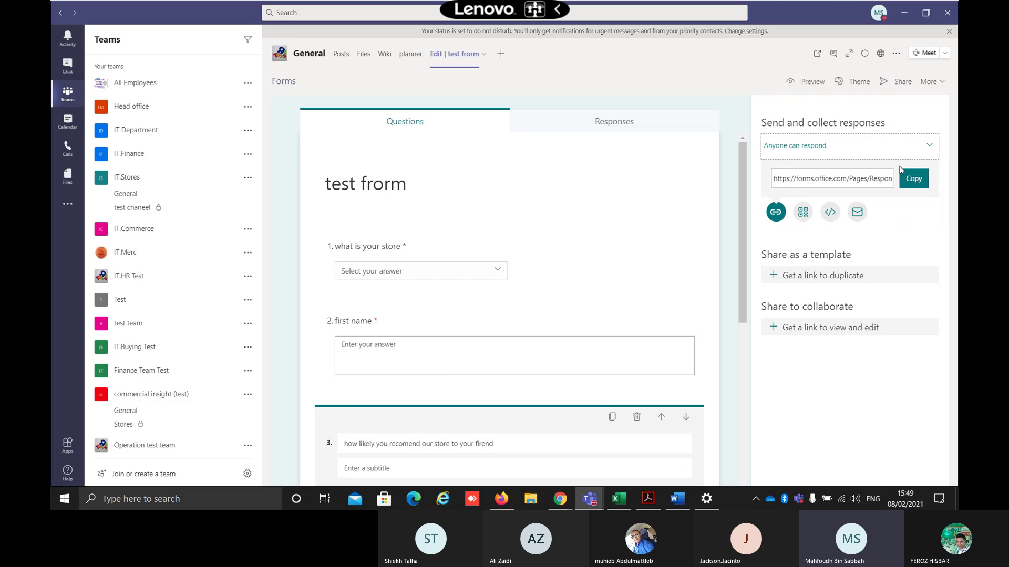
{"action": "left_click", "coordinate": [856, 180]}
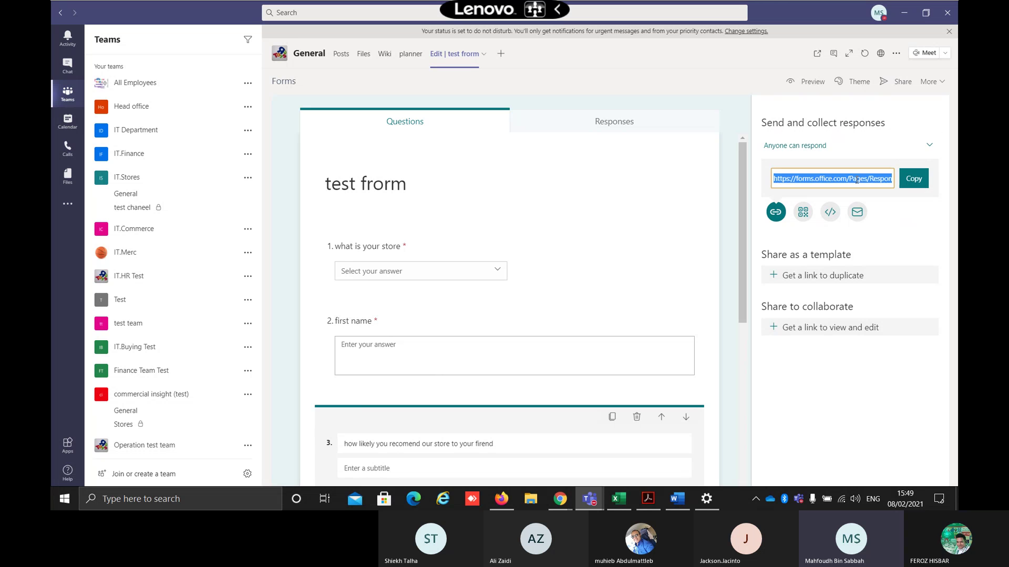
{"action": "left_click", "coordinate": [924, 181]}
Restrict the audience to "Only people in my organization can respond" and display the form's QR code
{"action": "left_click", "coordinate": [905, 147]}
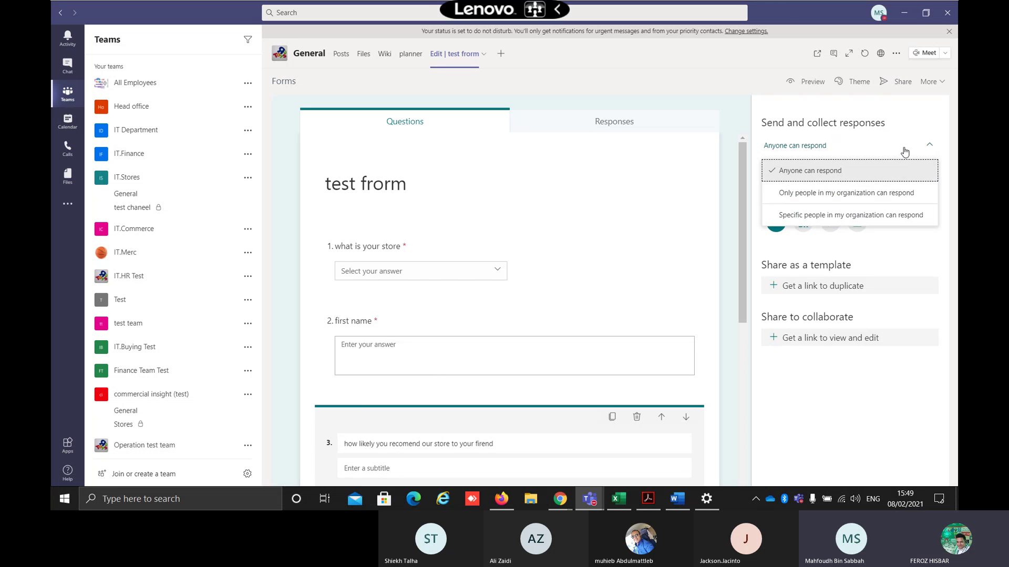
{"action": "left_click", "coordinate": [838, 194]}
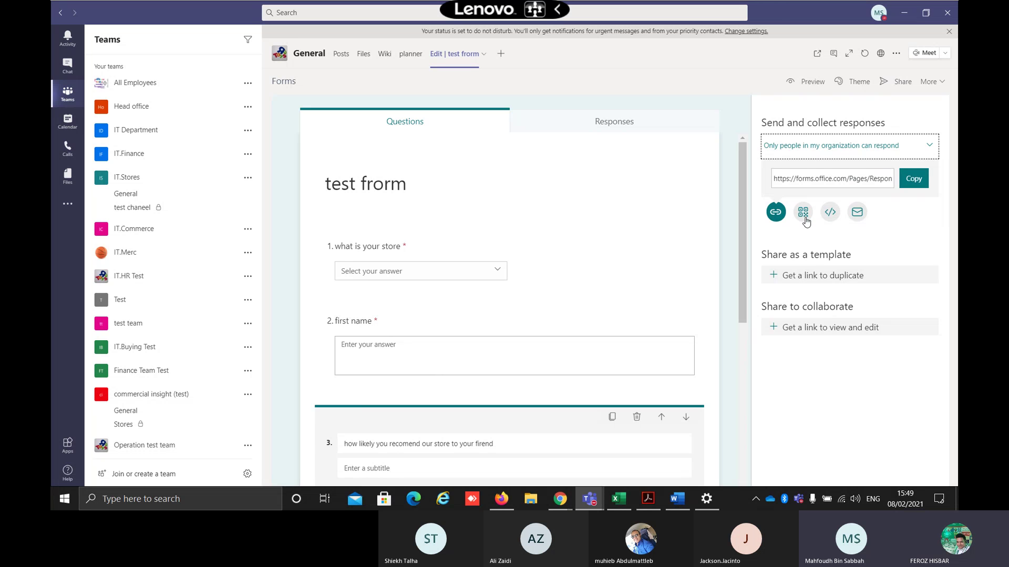
{"action": "left_click", "coordinate": [817, 179]}
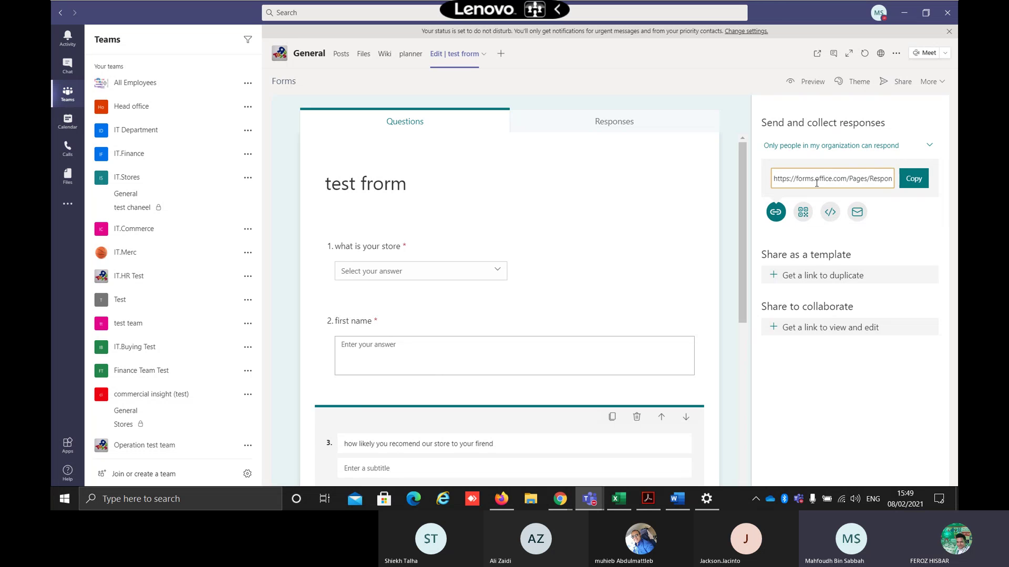
{"action": "left_click", "coordinate": [804, 212]}
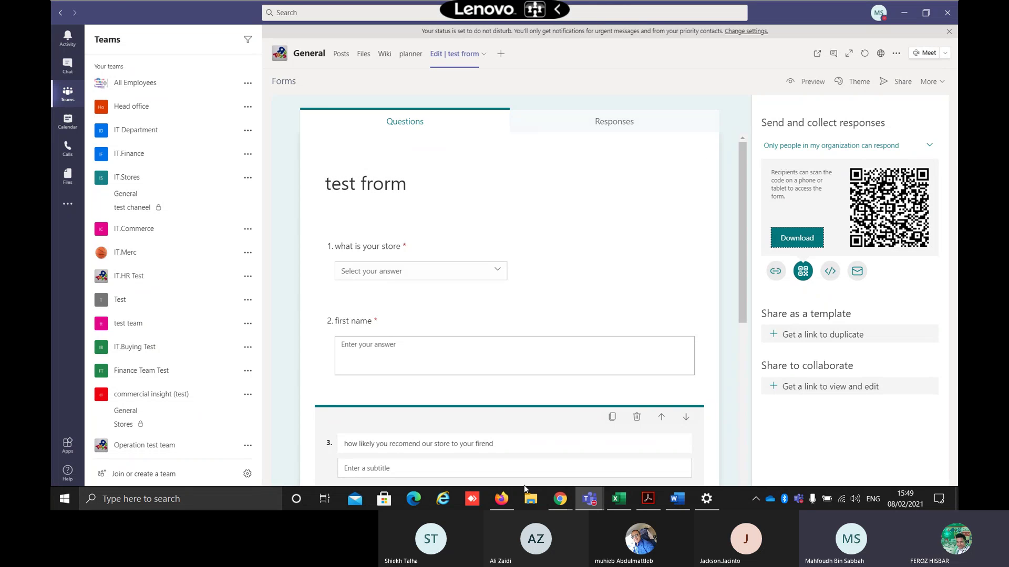
Switch to Microsoft Forms in Chrome, go back to the forms list and open the "IT Asset" form
{"action": "mouse_move", "coordinate": [558, 506]}
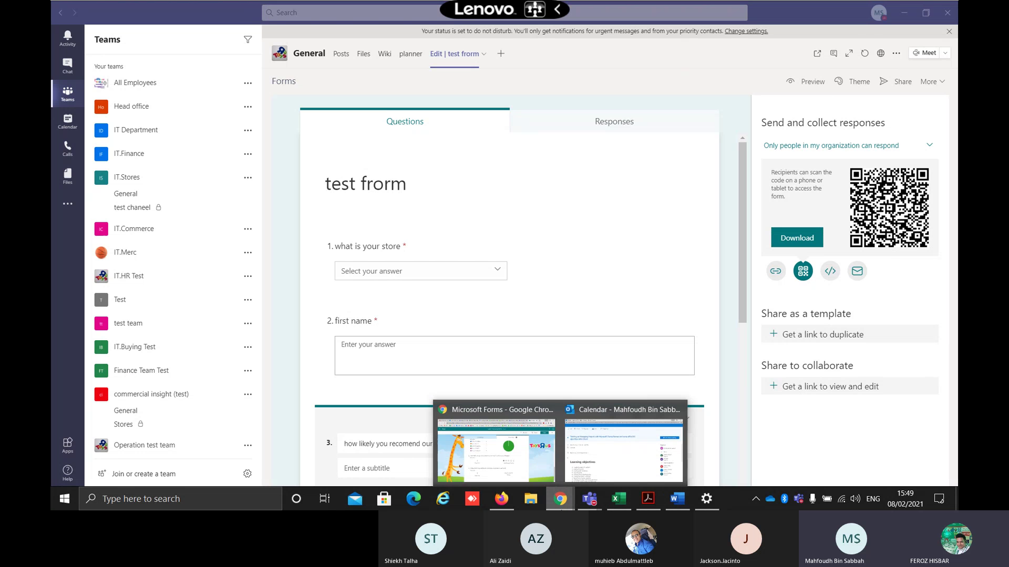
{"action": "left_click", "coordinate": [507, 452]}
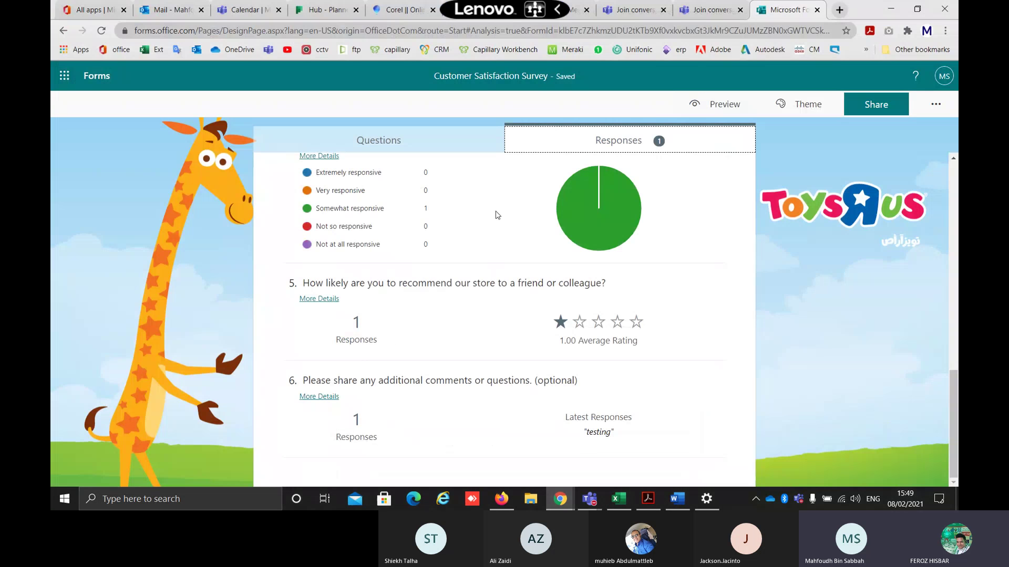
{"action": "left_click", "coordinate": [64, 31]}
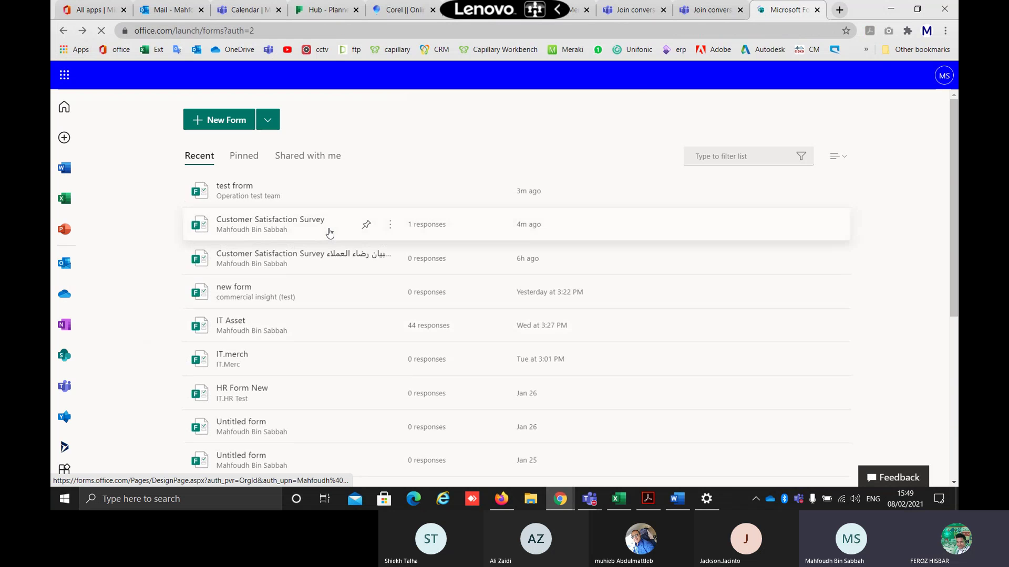
{"action": "left_click", "coordinate": [283, 326]}
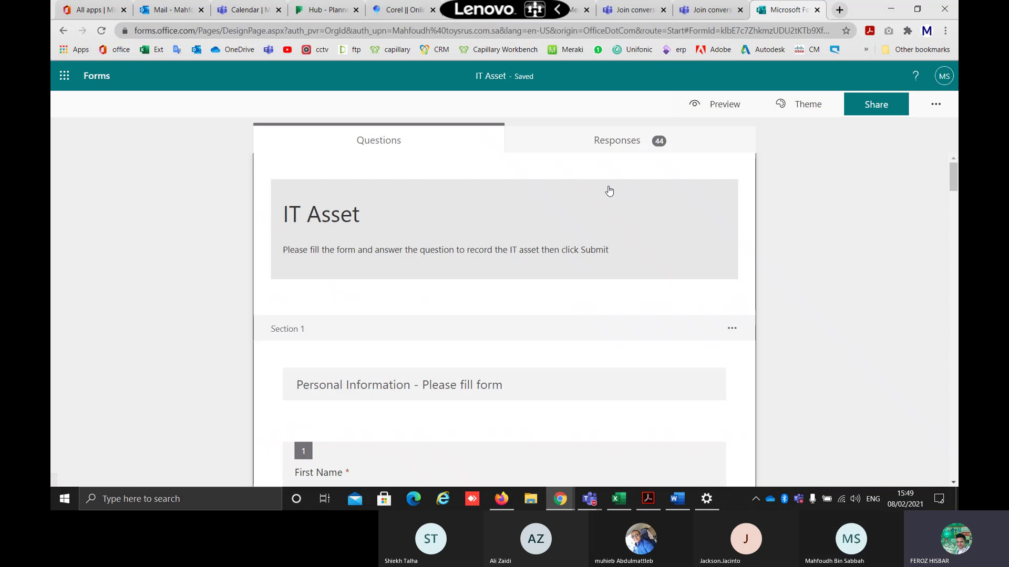
Open the IT Asset form's responses and review the summaries and charts for all questions
{"action": "left_click", "coordinate": [622, 143]}
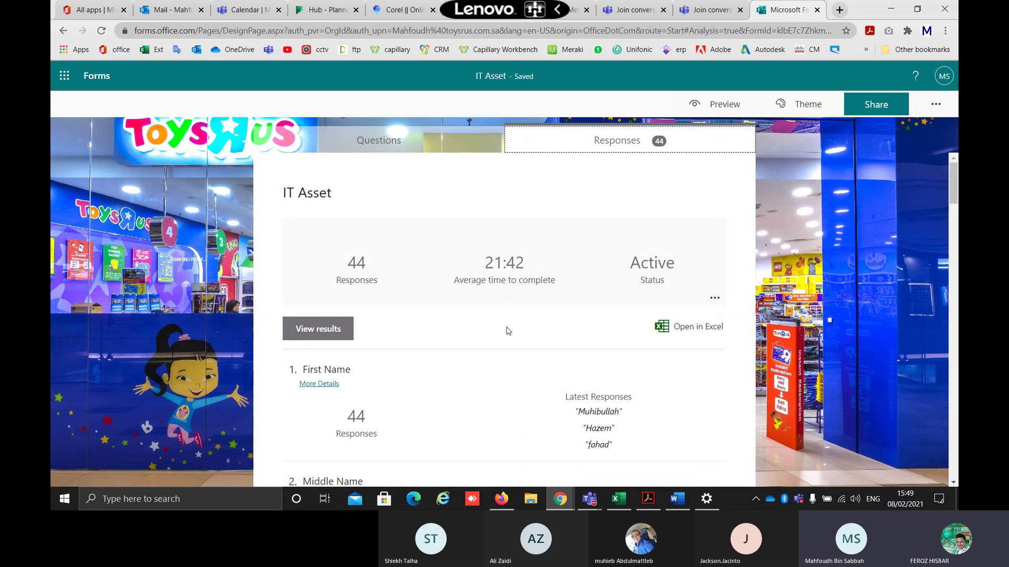
{"action": "scroll", "coordinate": [508, 331], "scroll_direction": "down", "scroll_amount": 3}
{"action": "scroll", "coordinate": [509, 336], "scroll_direction": "down", "scroll_amount": 8}
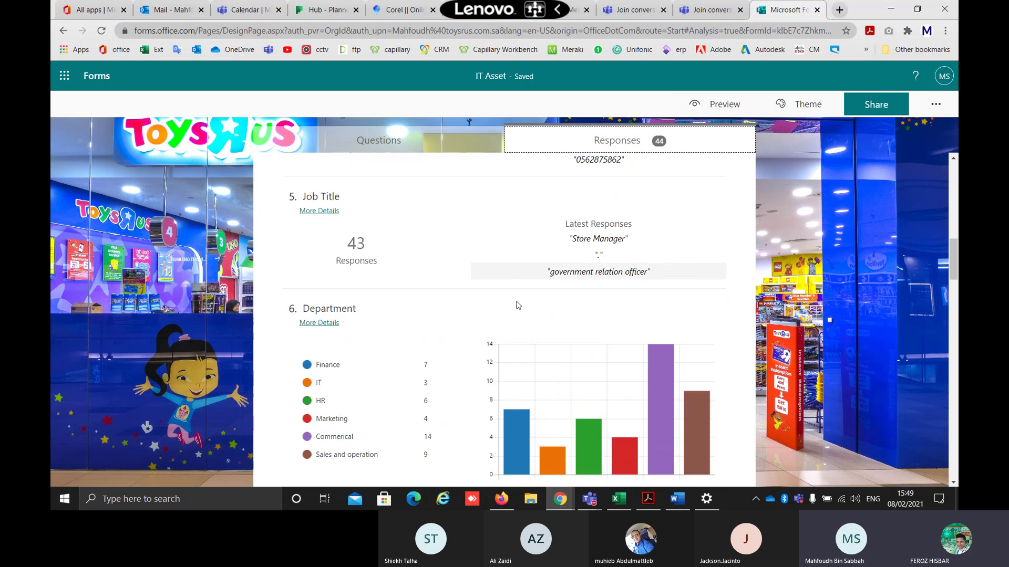
{"action": "scroll", "coordinate": [518, 305], "scroll_direction": "down", "scroll_amount": 3}
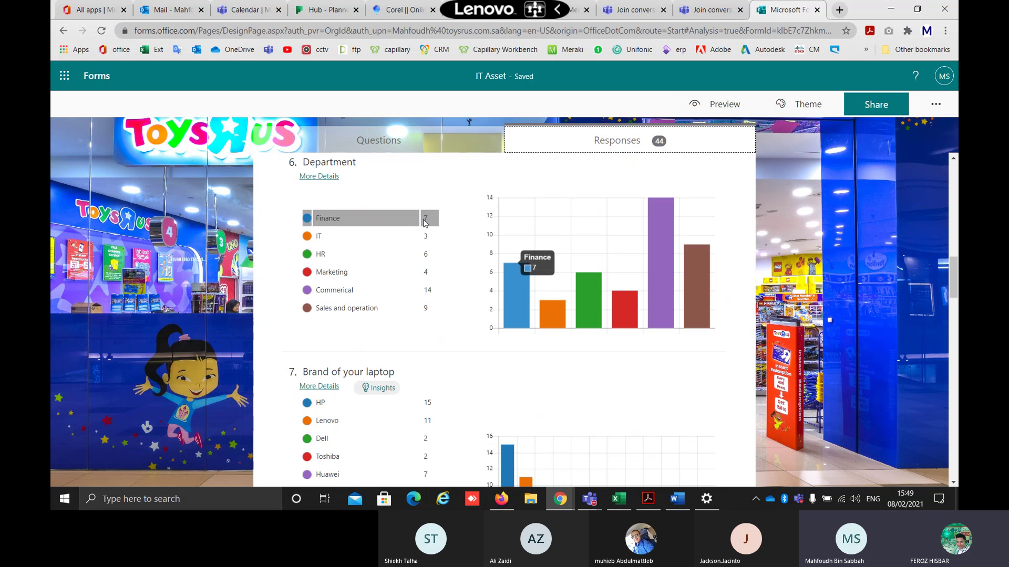
{"action": "mouse_move", "coordinate": [404, 272]}
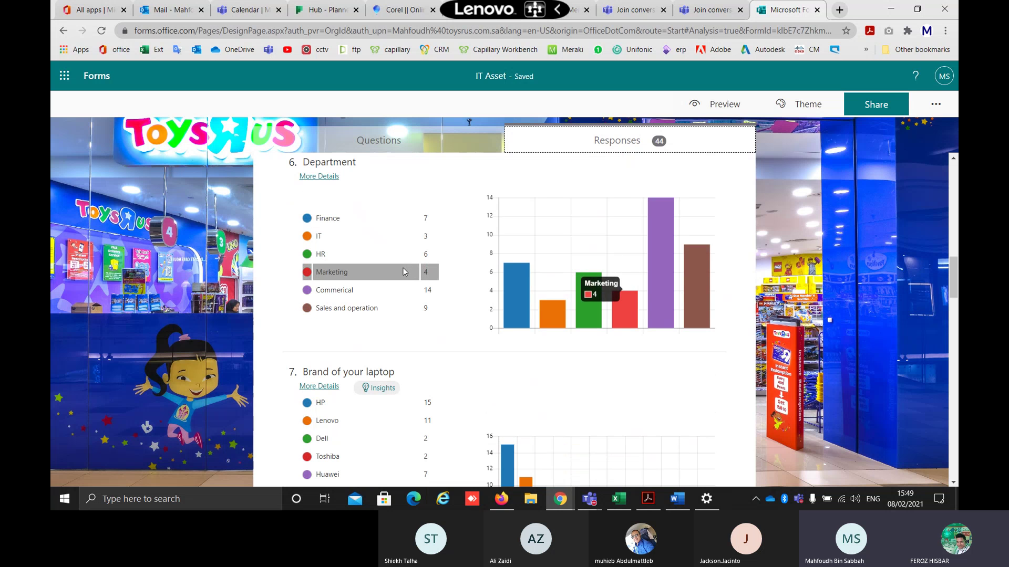
{"action": "mouse_move", "coordinate": [403, 308]}
{"action": "scroll", "coordinate": [396, 316], "scroll_direction": "down", "scroll_amount": 1}
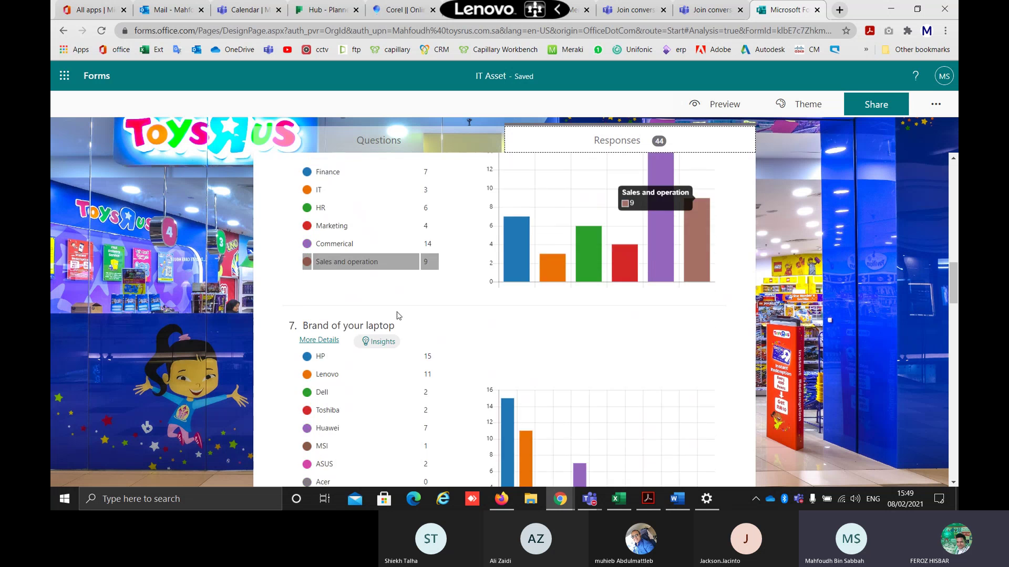
{"action": "scroll", "coordinate": [397, 316], "scroll_direction": "up", "scroll_amount": 15}
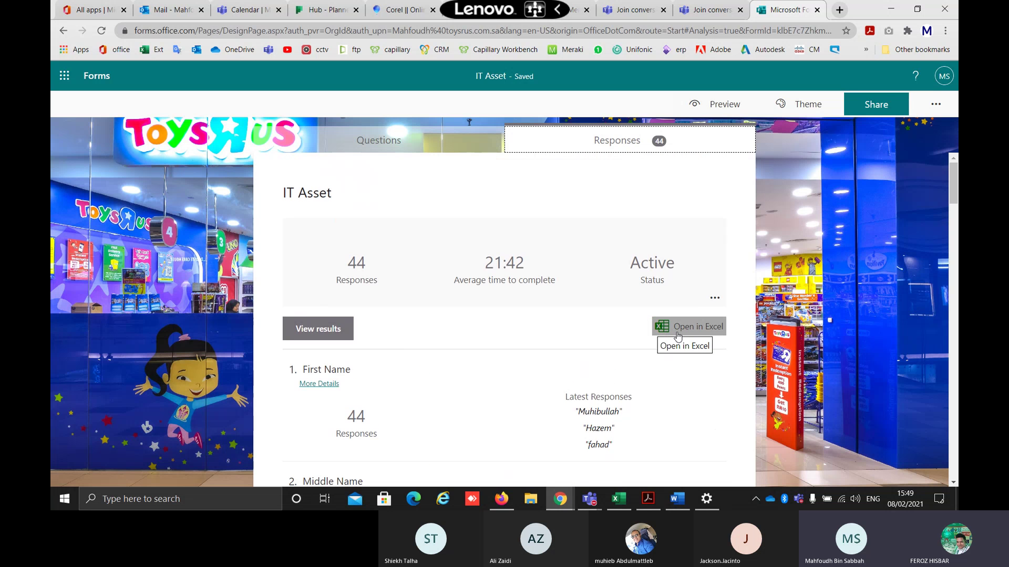
{"action": "scroll", "coordinate": [677, 336], "scroll_direction": "down", "scroll_amount": 20}
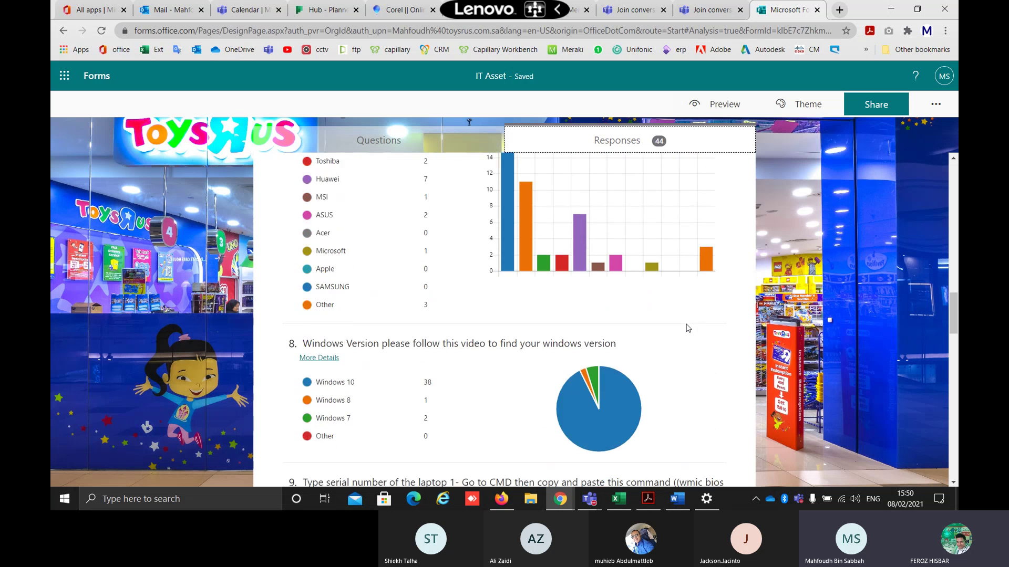
{"action": "scroll", "coordinate": [687, 325], "scroll_direction": "down", "scroll_amount": 15}
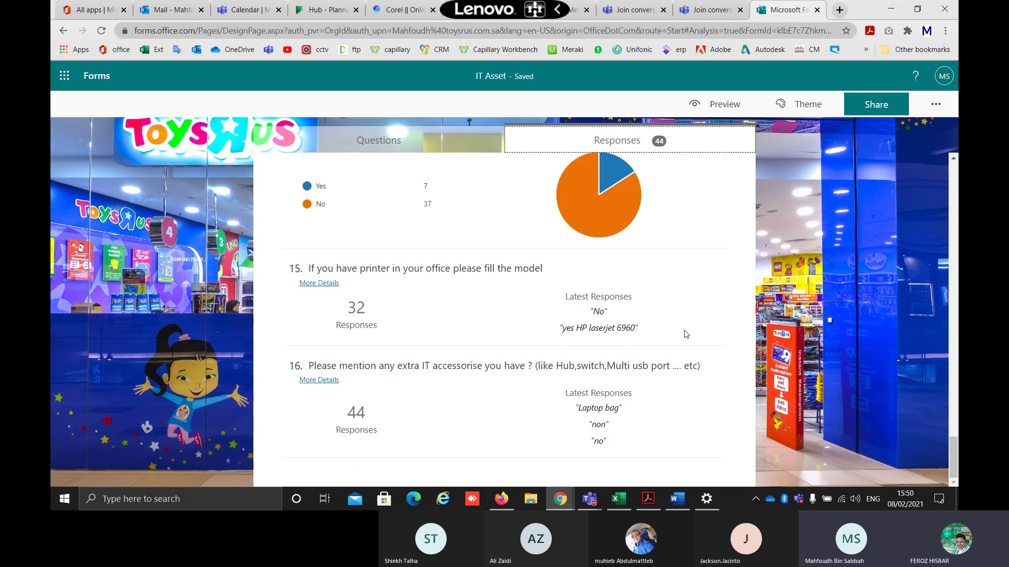
Switch back to Teams and add a Lists tab to the team's General channel
{"action": "left_click", "coordinate": [590, 499]}
{"action": "left_click", "coordinate": [501, 431]}
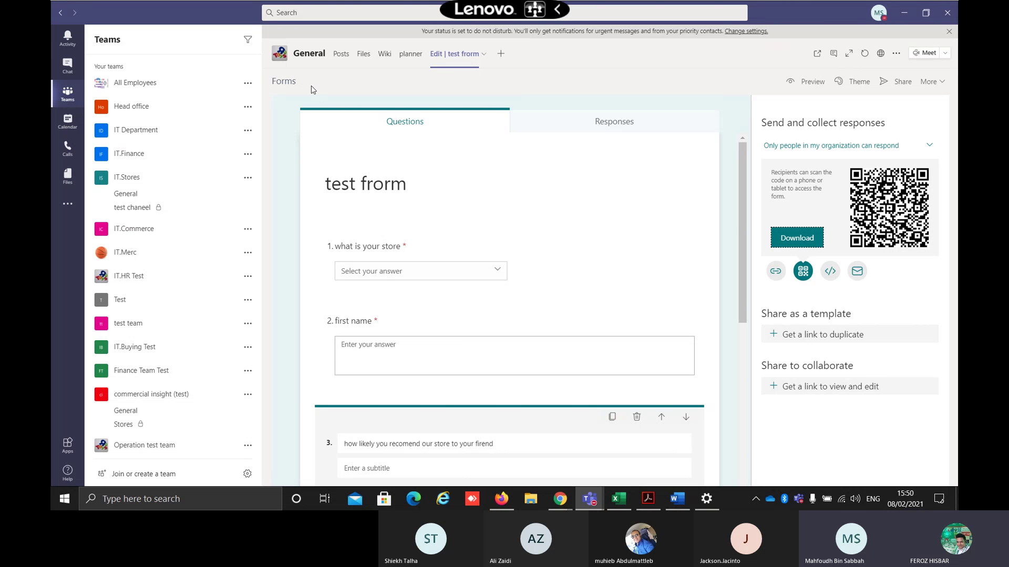
{"action": "left_click", "coordinate": [501, 59]}
{"action": "left_click", "coordinate": [549, 140]}
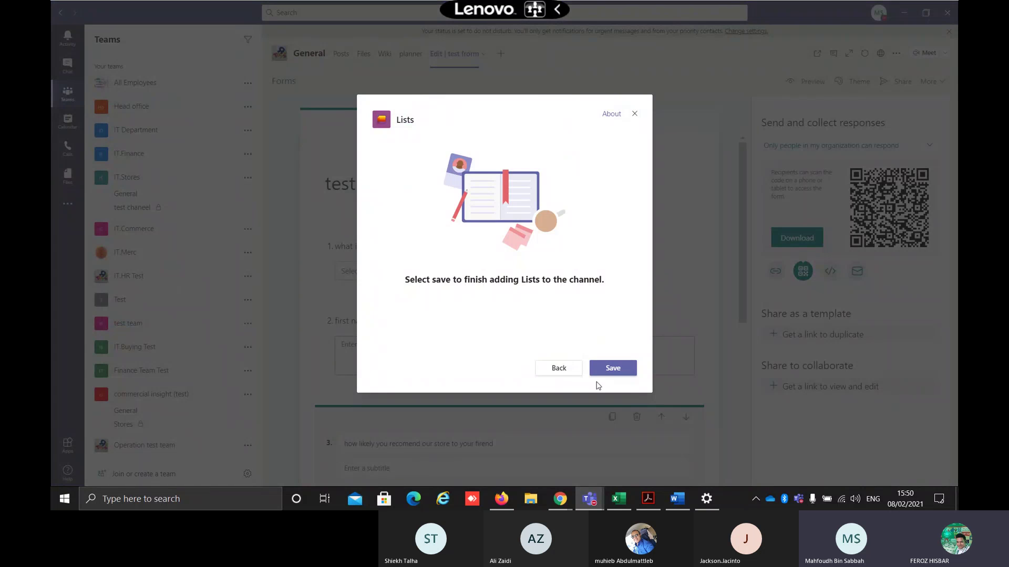
{"action": "left_click", "coordinate": [604, 371]}
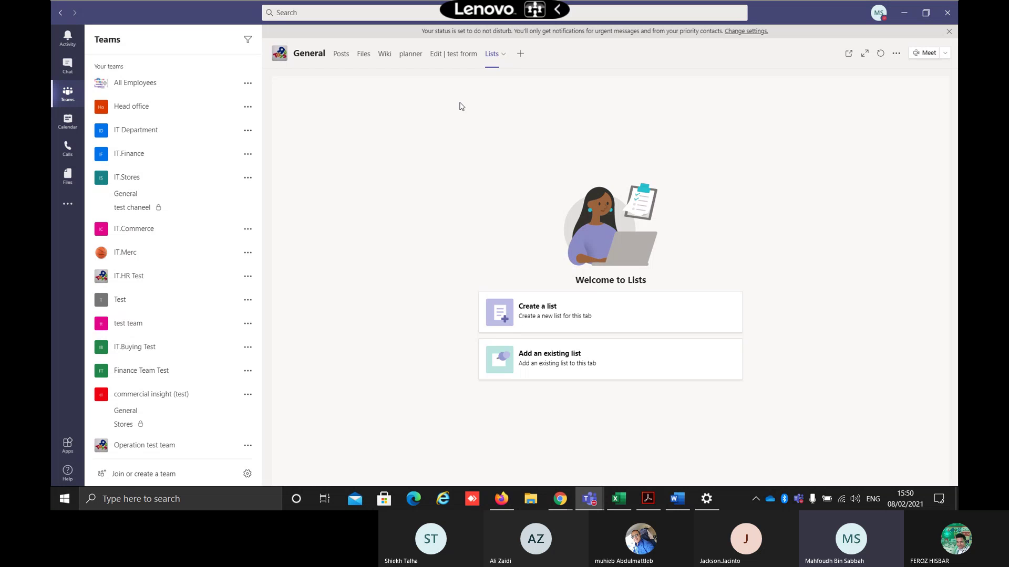
Open the General channel of the IT.Stores team and examine its Stores list
{"action": "left_click", "coordinate": [136, 140]}
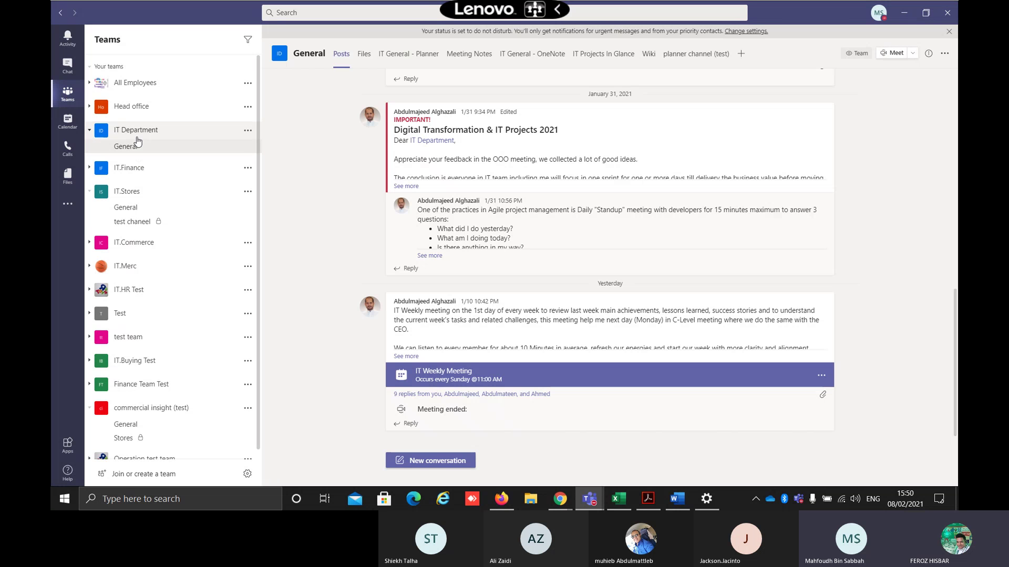
{"action": "left_click", "coordinate": [138, 206]}
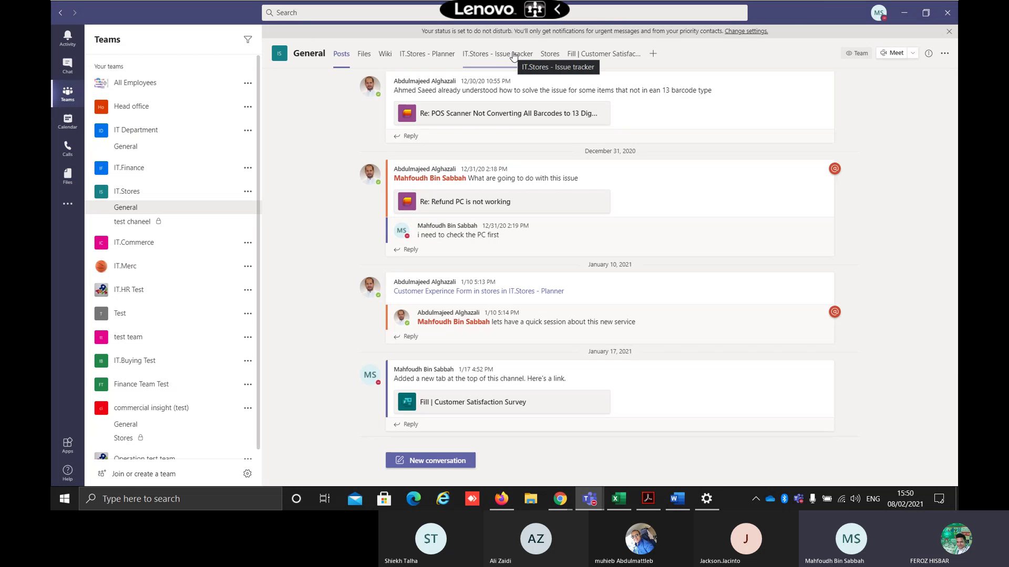
{"action": "left_click", "coordinate": [549, 54]}
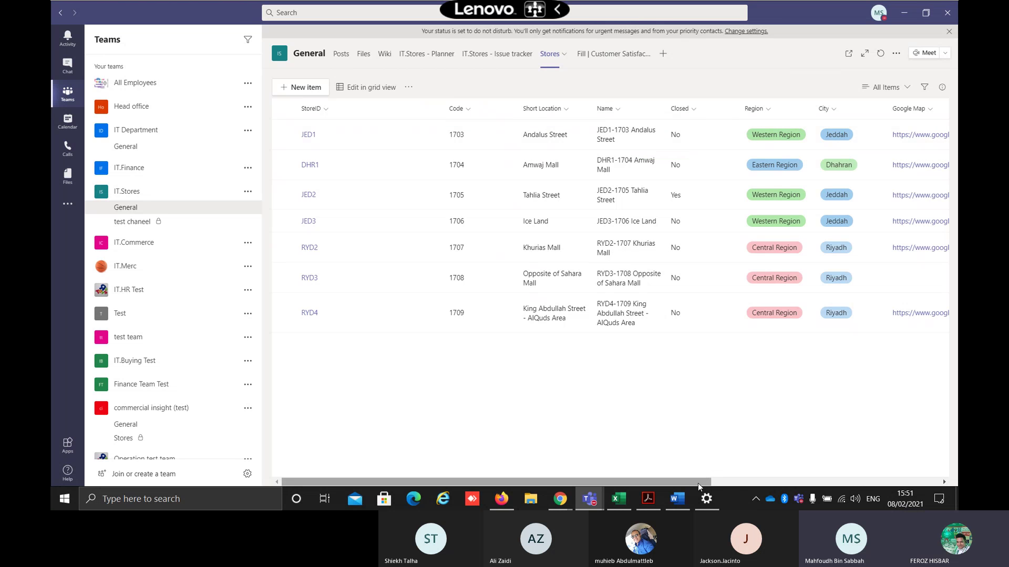
{"action": "left_click_drag", "start_coordinate": [698, 483], "coordinate": [586, 463]}
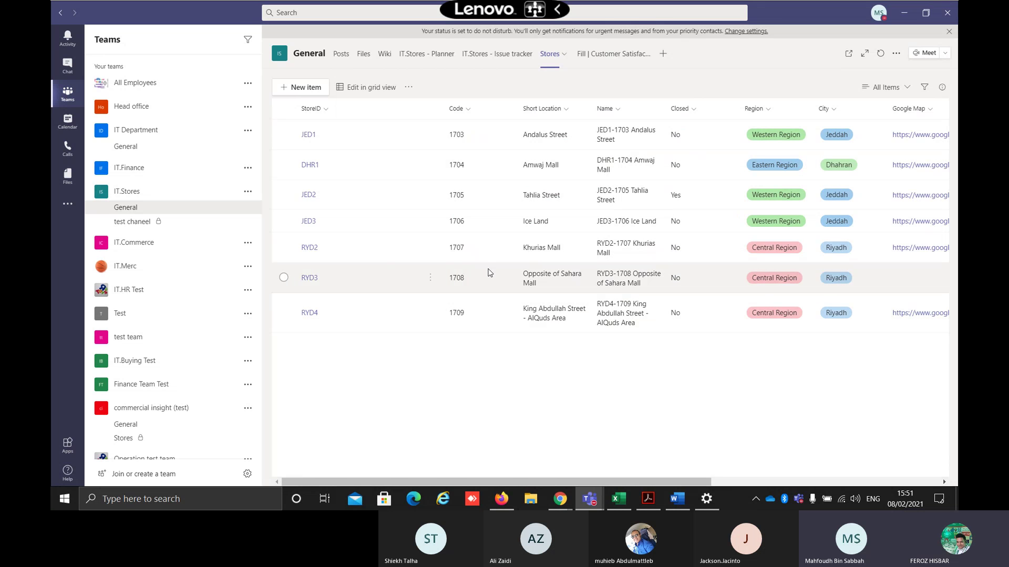
Return to the Lists tab of the Operation test team's General channel and start a blank list
{"action": "scroll", "coordinate": [131, 444], "scroll_direction": "down", "scroll_amount": 2}
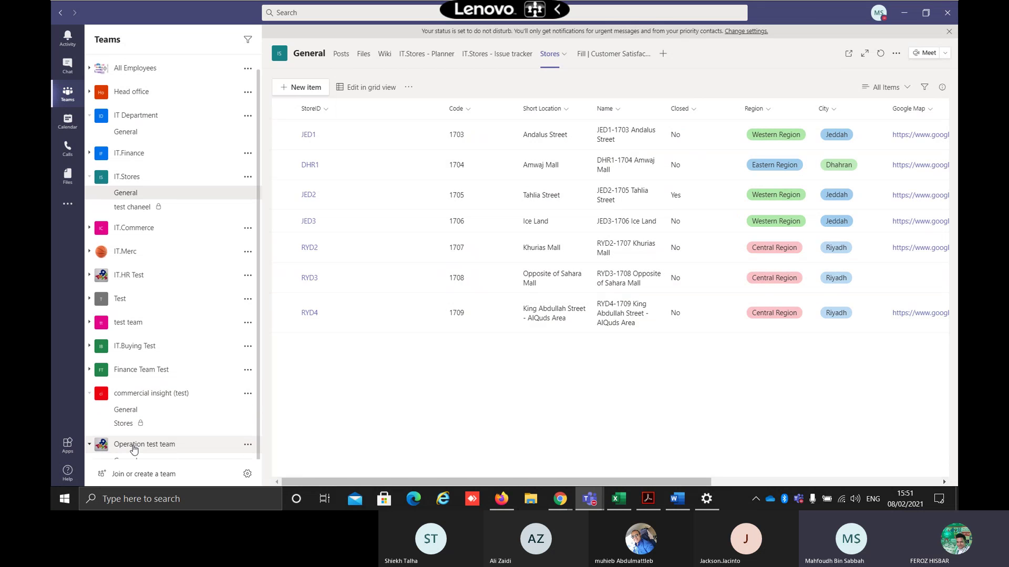
{"action": "left_click", "coordinate": [142, 441]}
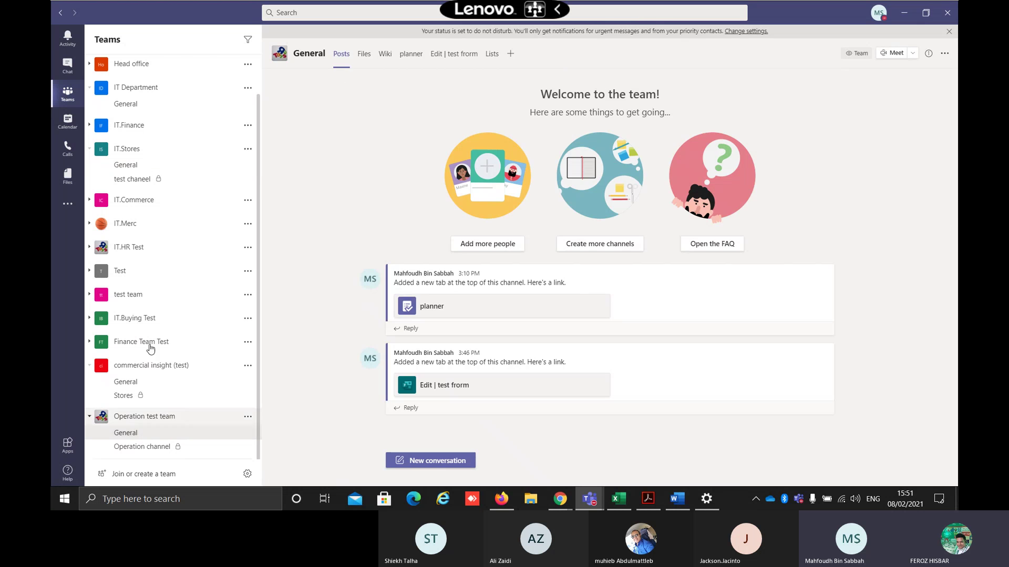
{"action": "left_click", "coordinate": [493, 58]}
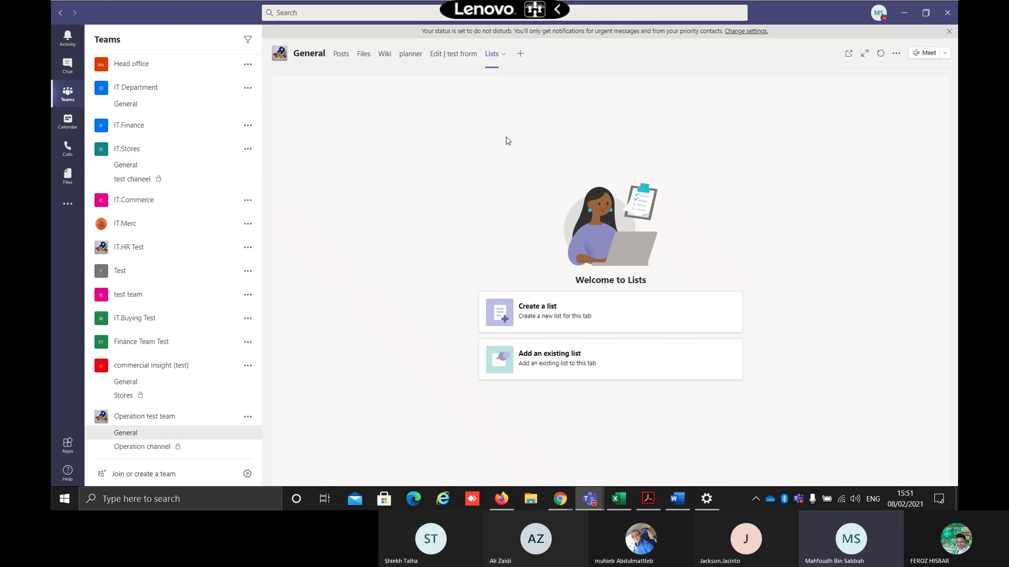
{"action": "left_click", "coordinate": [559, 315]}
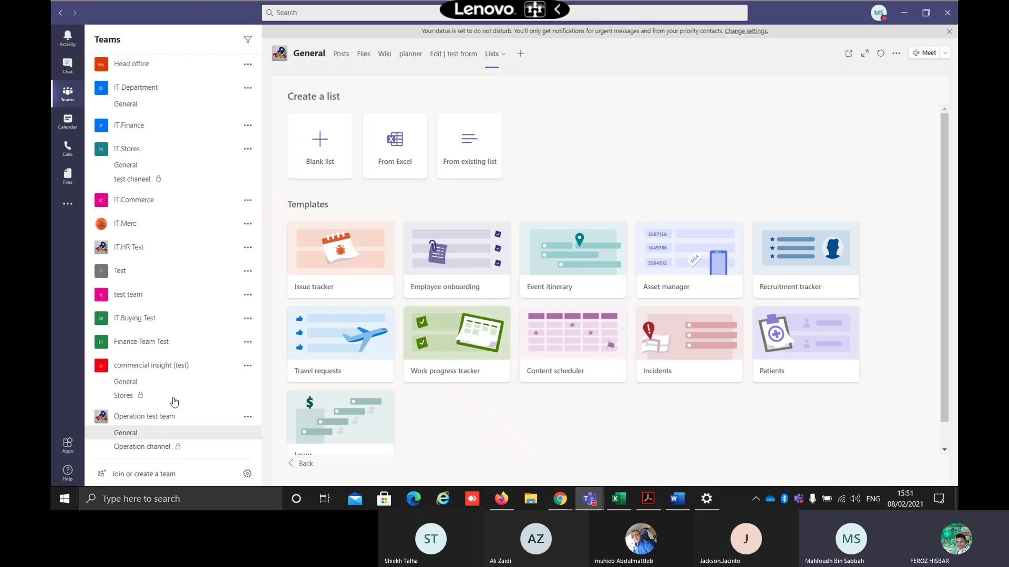
{"action": "left_click", "coordinate": [321, 142]}
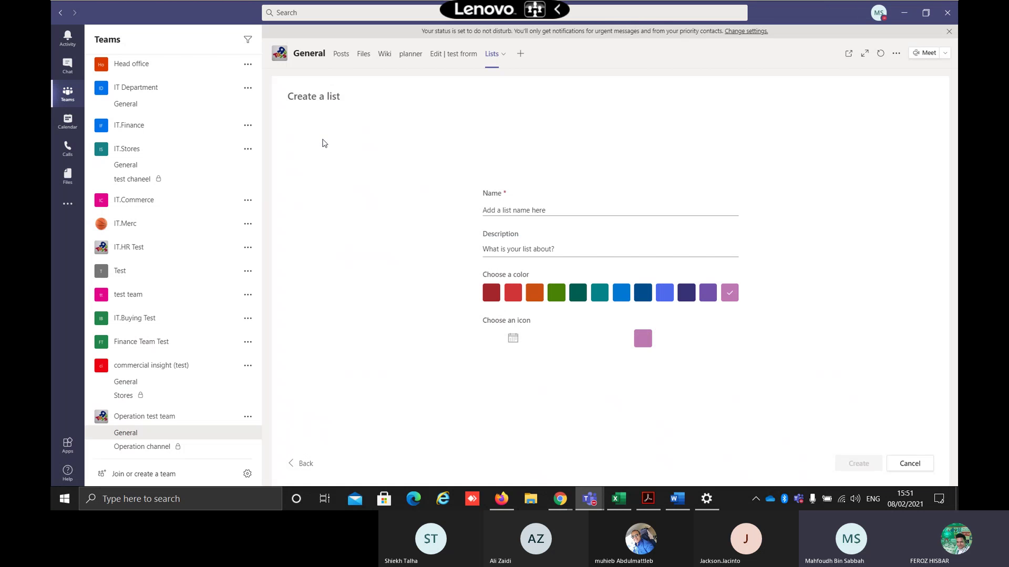
Name the new list "stores list" and enter the same text as its description
{"action": "left_click", "coordinate": [528, 209]}
{"action": "type", "text": "s"}
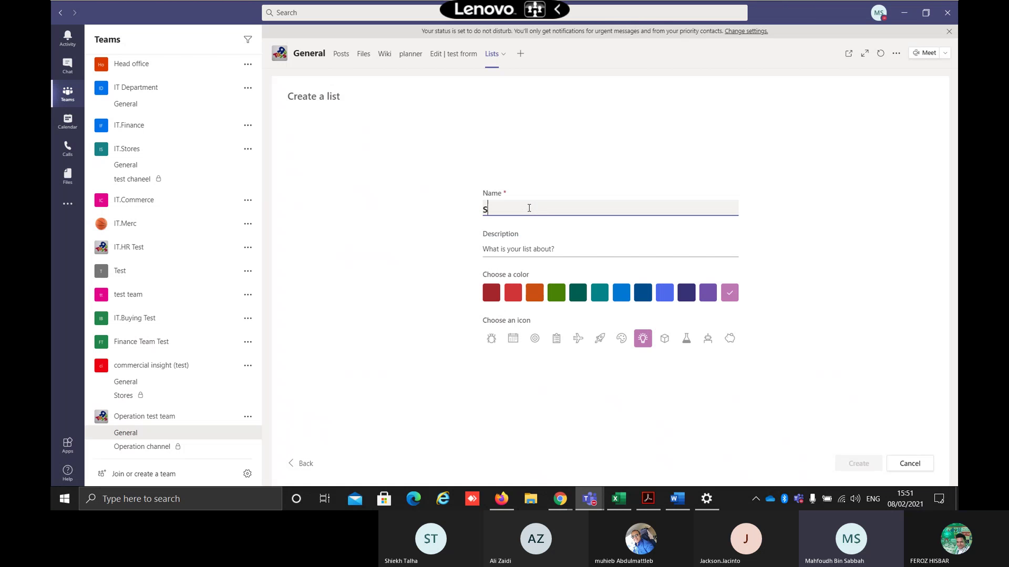
{"action": "type", "text": "toresd"}
{"action": "key", "text": "BackSpace"}
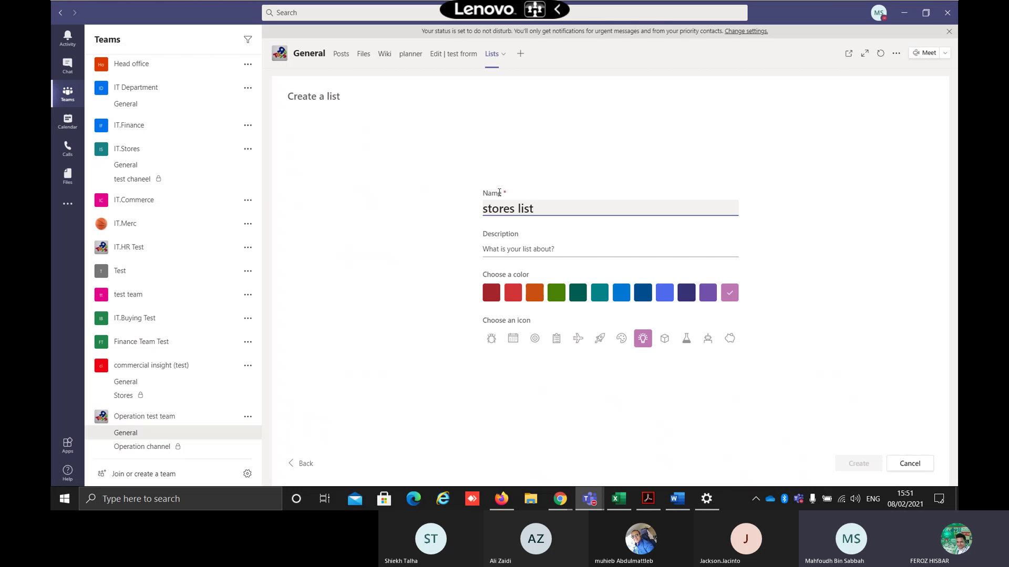
{"action": "left_click", "coordinate": [540, 246]}
{"action": "key", "text": "shift+Tab"}
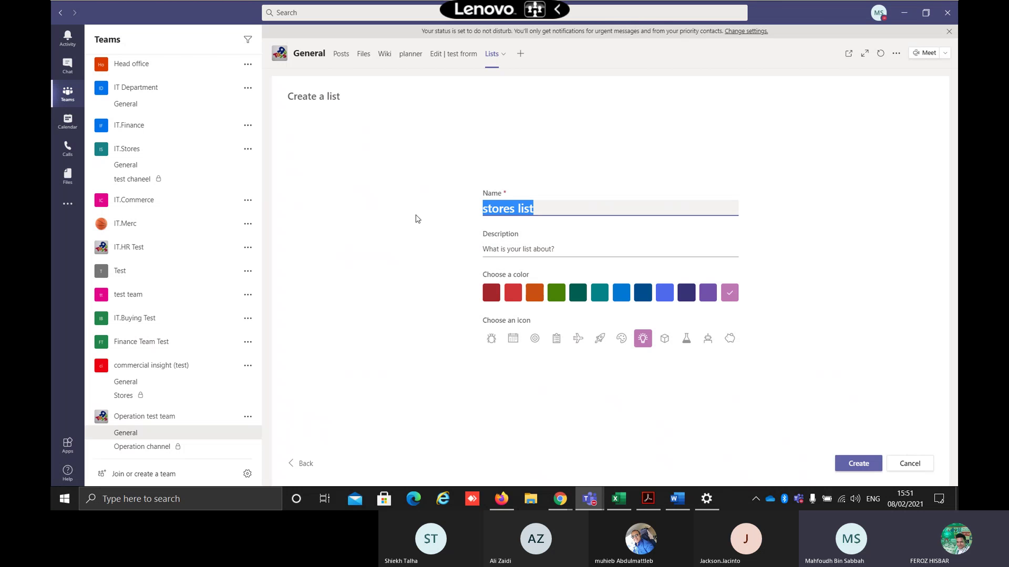
{"action": "key", "text": "ctrl+c"}
{"action": "left_click", "coordinate": [518, 251]}
{"action": "key", "text": "ctrl+v"}
Give the list the green color and the palette icon, and create it
{"action": "left_click", "coordinate": [554, 291]}
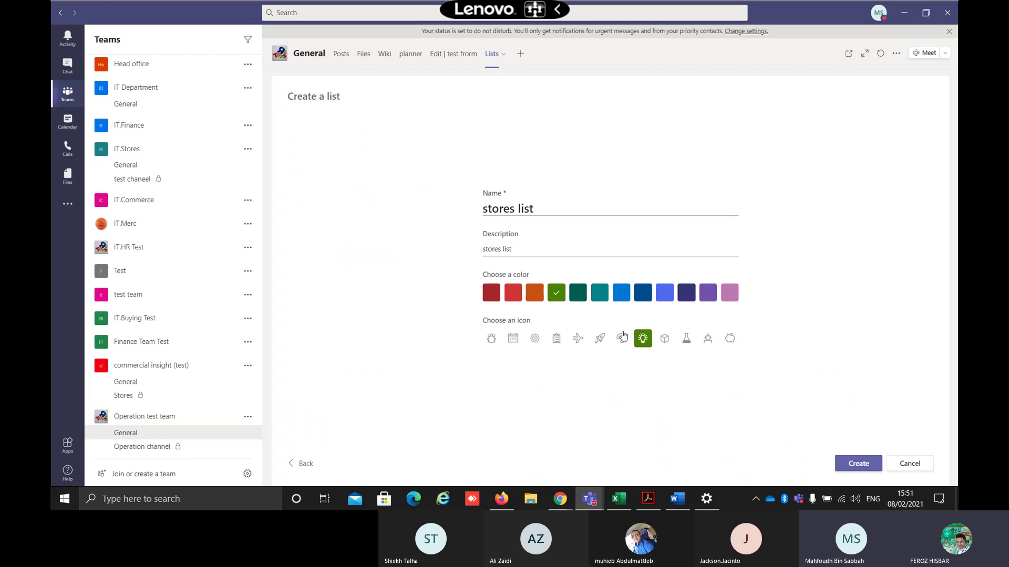
{"action": "left_click", "coordinate": [621, 339]}
{"action": "left_click", "coordinate": [857, 465]}
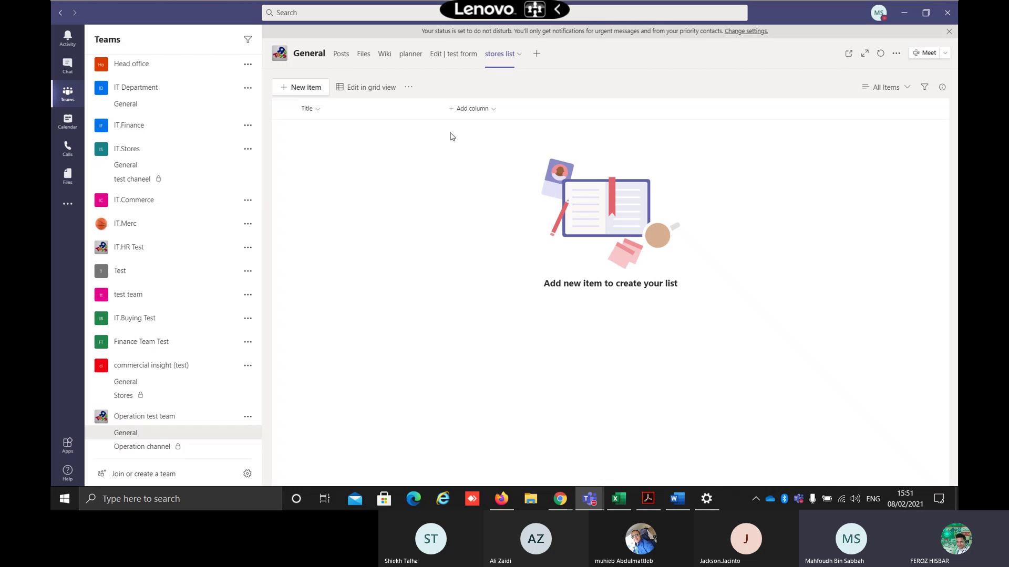
Start adding a single line of text column to the stores list
{"action": "left_click", "coordinate": [496, 110]}
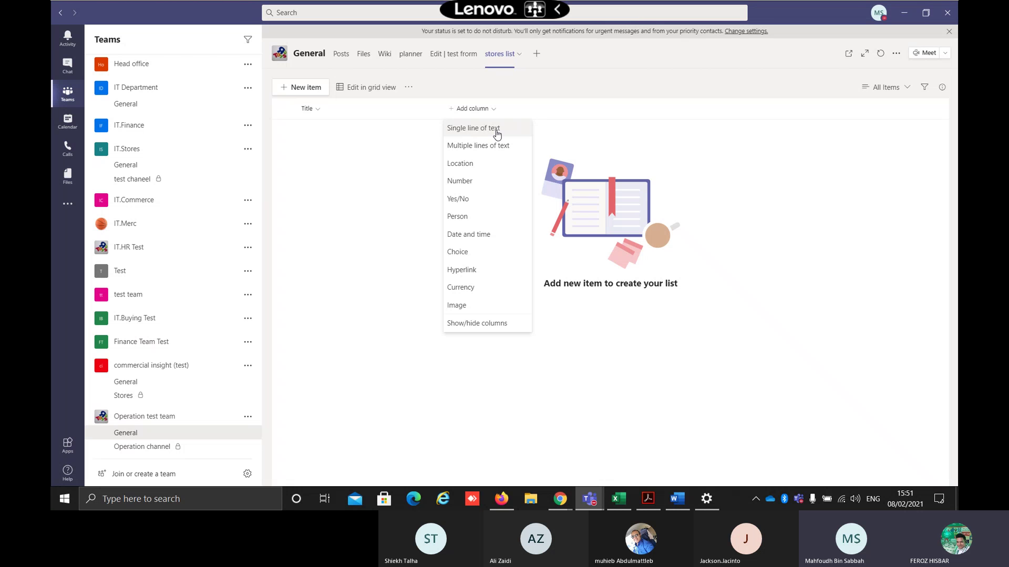
{"action": "left_click", "coordinate": [498, 134]}
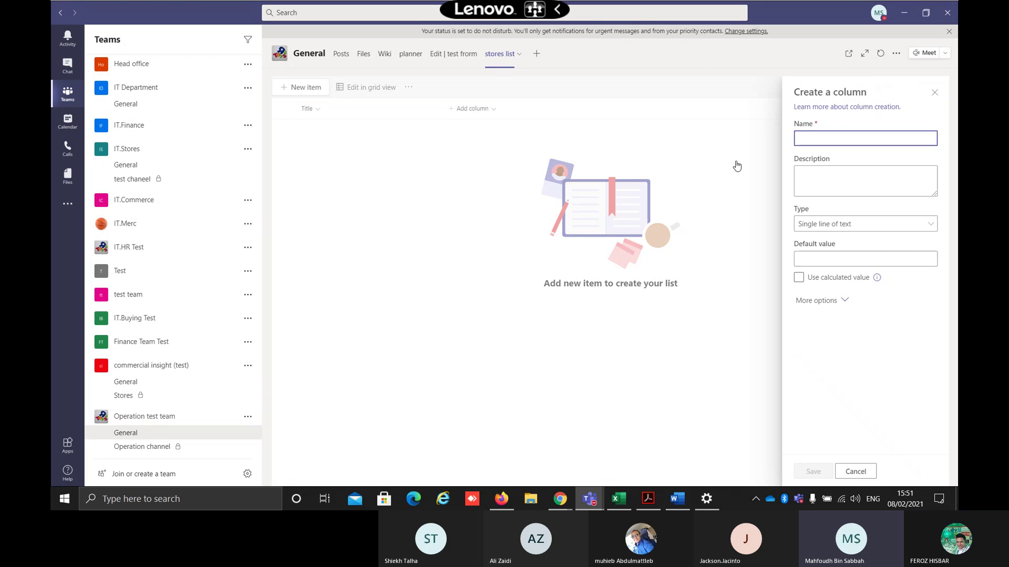
{"action": "type", "text": "S"}
{"action": "key", "text": "BackSpace"}
{"action": "type", "text": "St"}
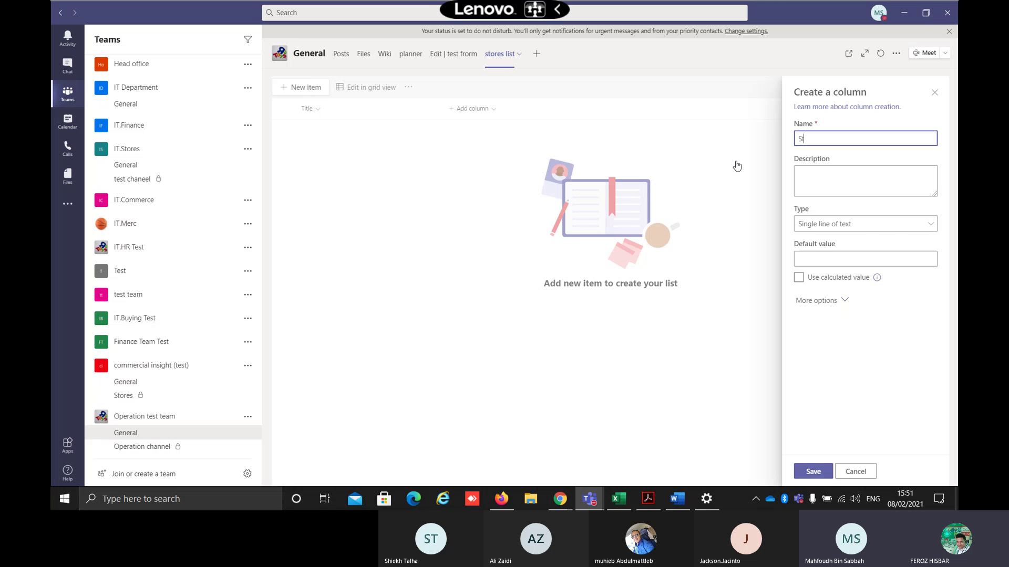
{"action": "key", "text": "BackSpace"}
{"action": "key", "text": "BackSpace"}
{"action": "key", "text": "BackSpace"}
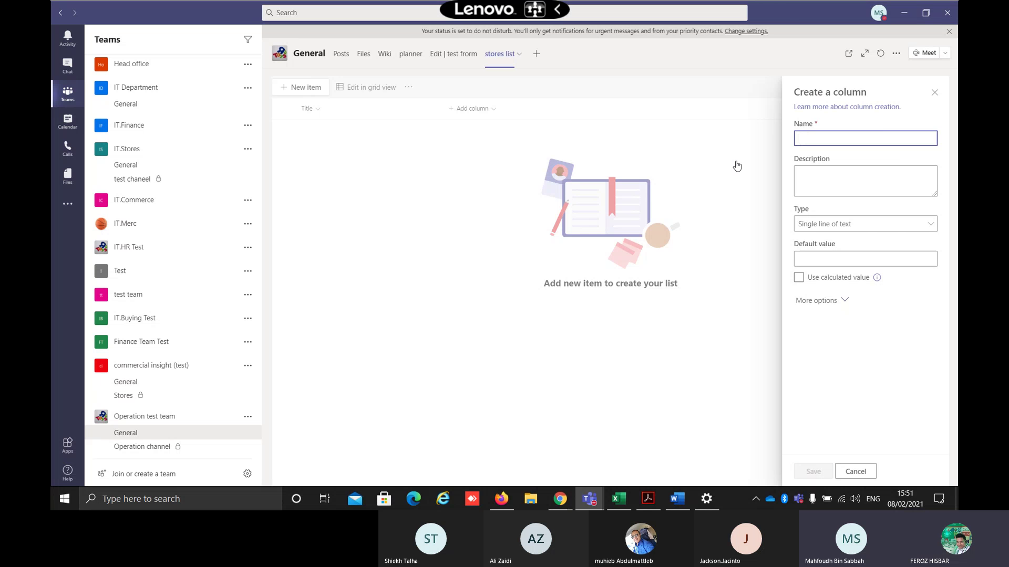
Change the new column's type to Choice and name it "Store"
{"action": "left_click", "coordinate": [841, 227]}
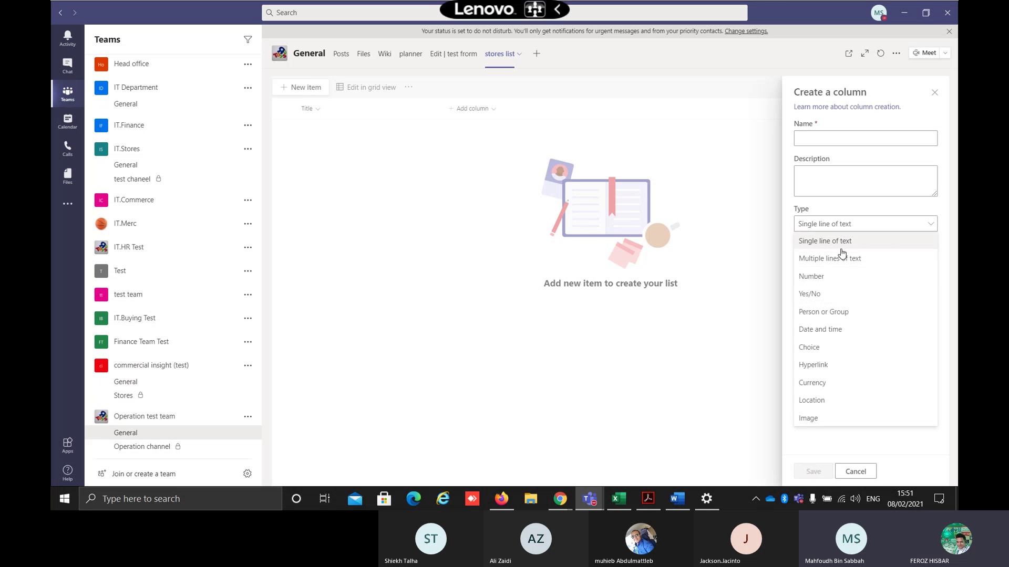
{"action": "left_click", "coordinate": [821, 347]}
{"action": "left_click", "coordinate": [823, 139]}
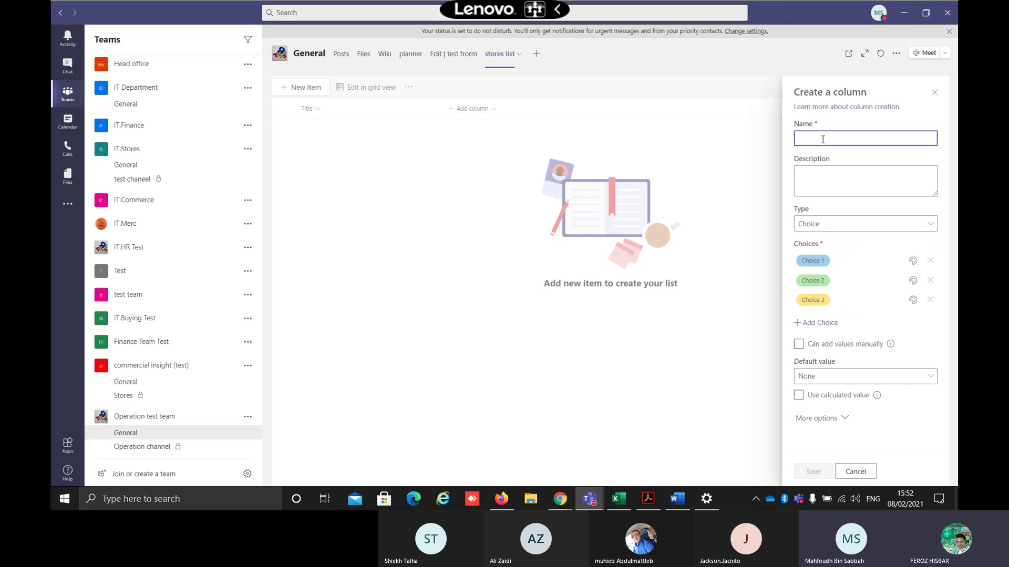
{"action": "type", "text": "Store Name"}
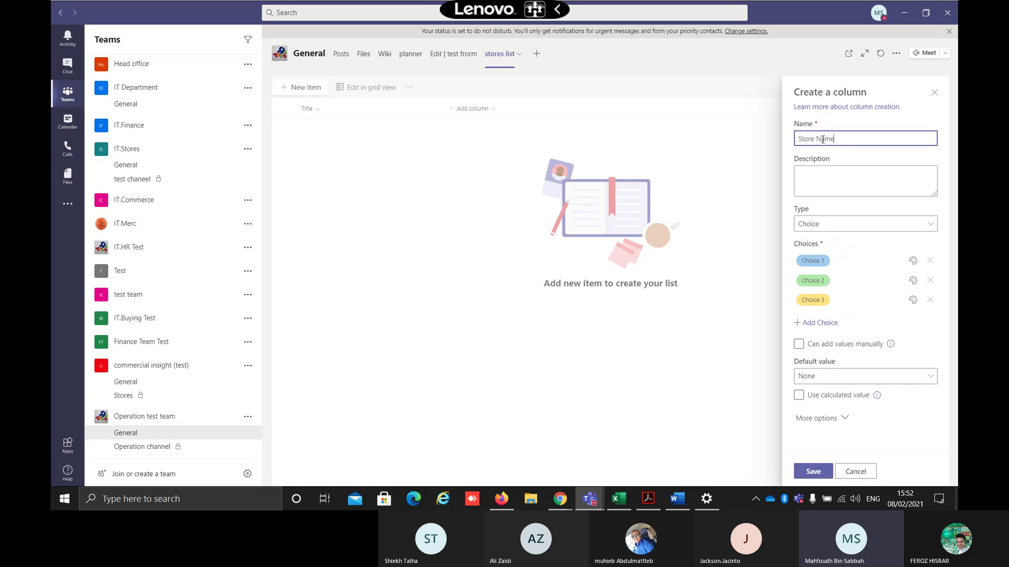
{"action": "double_click", "coordinate": [823, 139]}
{"action": "key", "text": "BackSpace"}
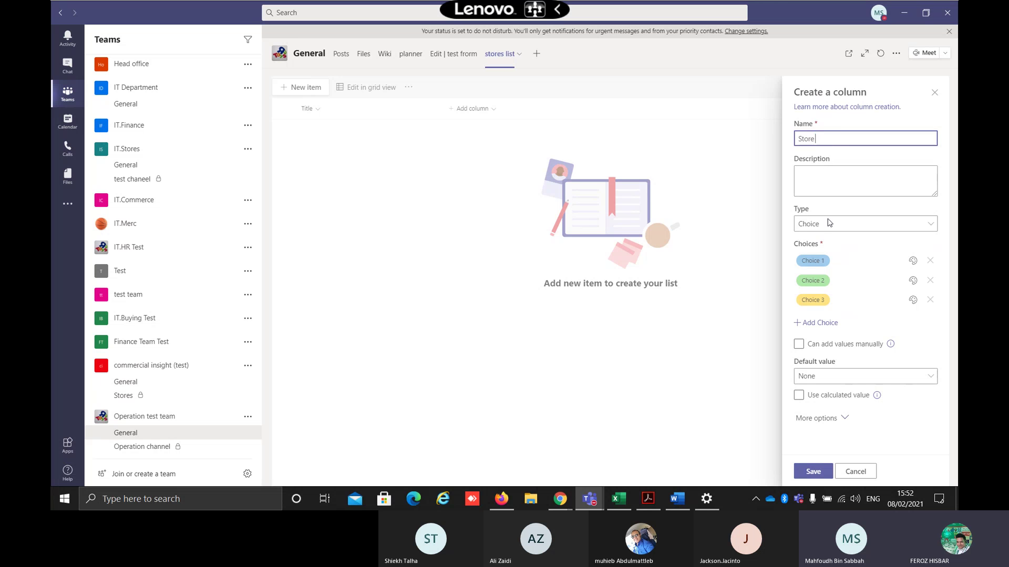
Replace the Store column's three default choices with 1703, 1704 and 1706
{"action": "left_click", "coordinate": [820, 262]}
{"action": "type", "text": "1703"}
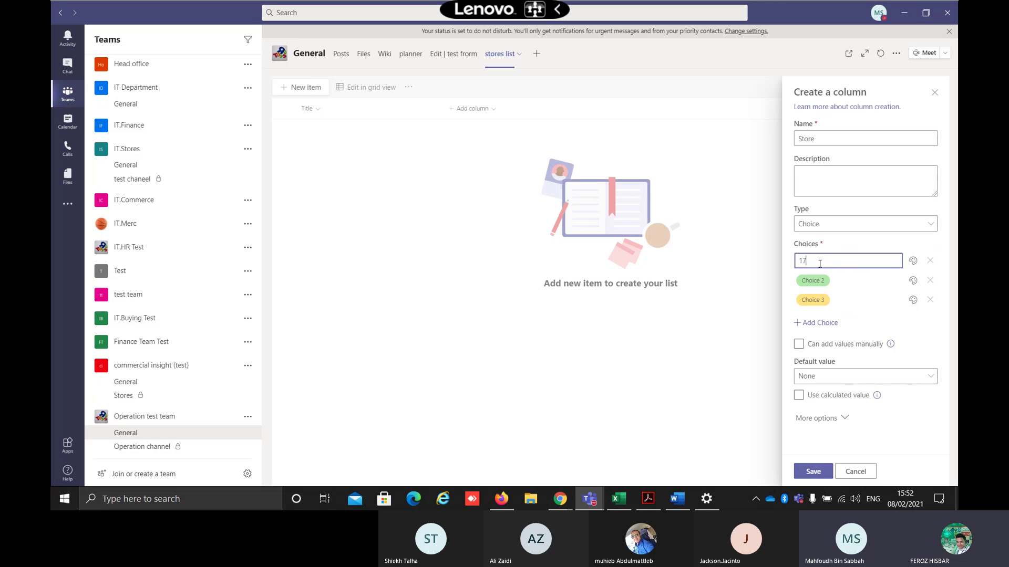
{"action": "left_click", "coordinate": [821, 281]}
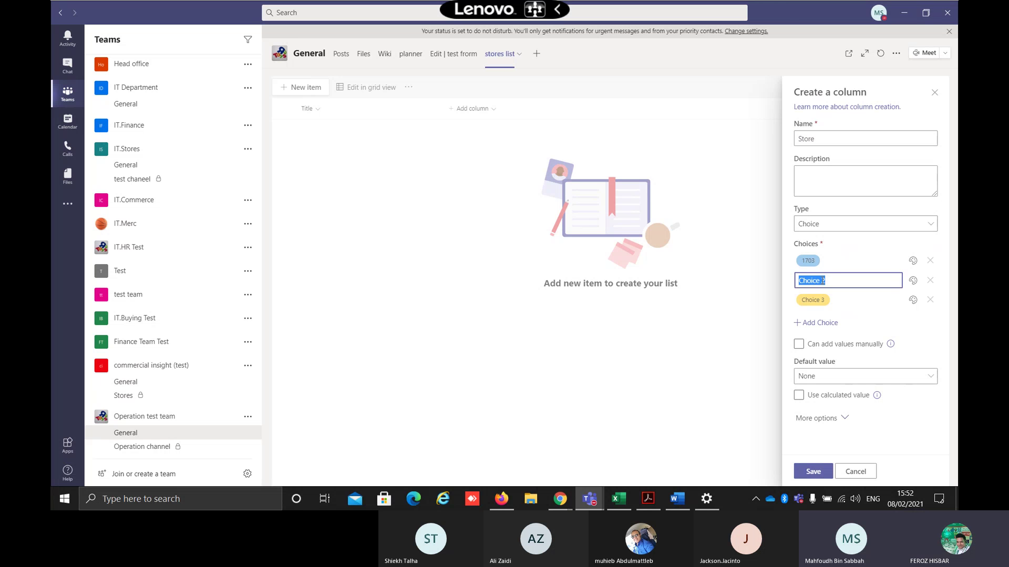
{"action": "type", "text": "1704"}
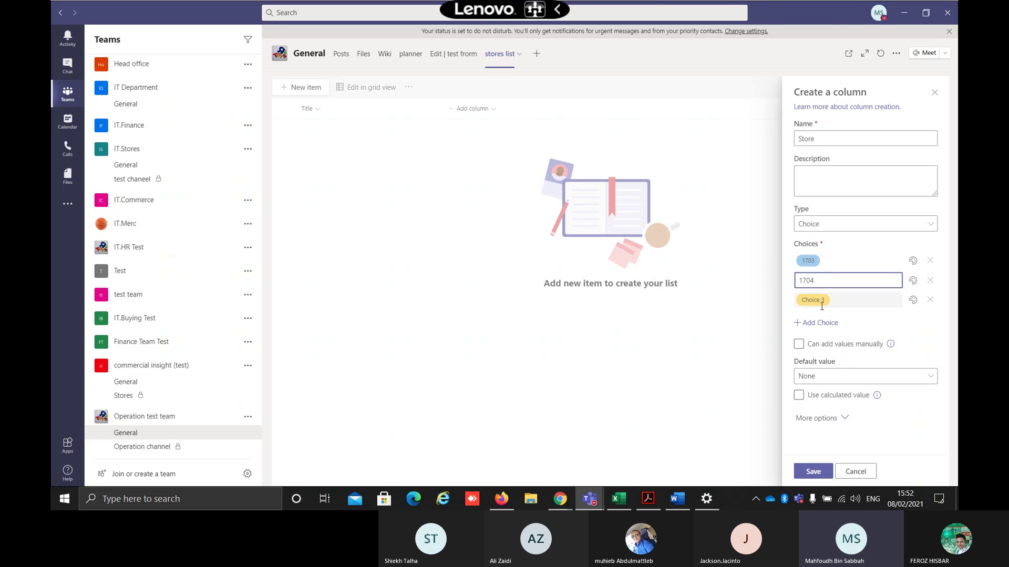
{"action": "left_click", "coordinate": [819, 300]}
{"action": "type", "text": "1706"}
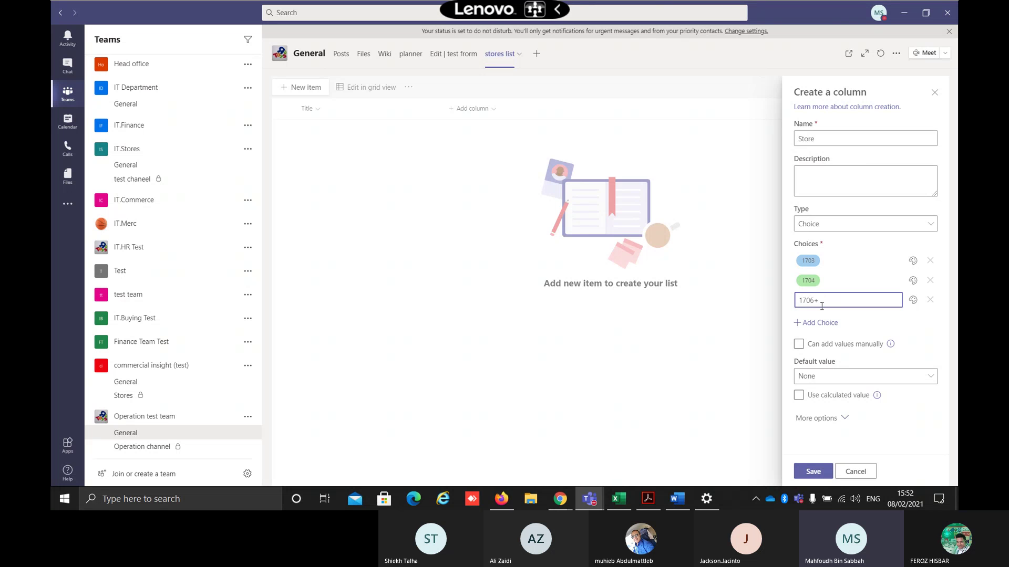
Require the Store column to contain information and save the column
{"action": "left_click", "coordinate": [838, 419]}
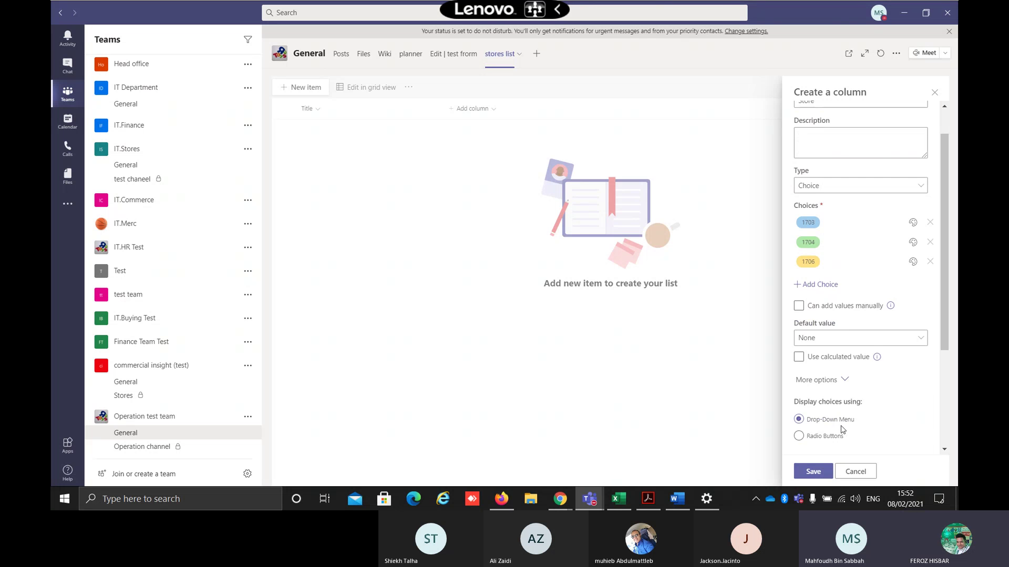
{"action": "scroll", "coordinate": [840, 423], "scroll_direction": "down", "scroll_amount": 3}
{"action": "left_click", "coordinate": [805, 394]}
{"action": "left_click", "coordinate": [806, 394]}
{"action": "scroll", "coordinate": [807, 389], "scroll_direction": "down", "scroll_amount": 3}
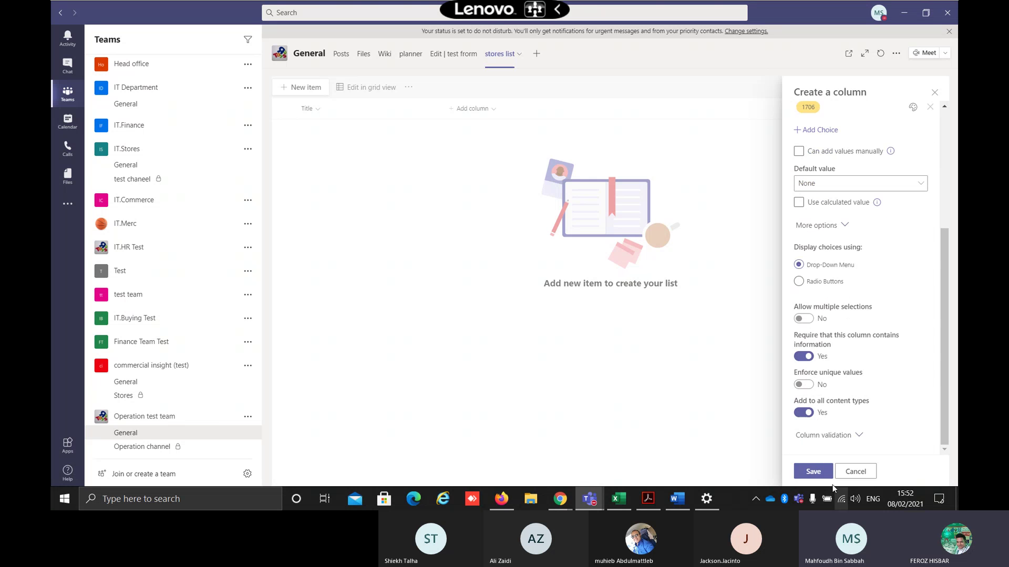
{"action": "left_click", "coordinate": [813, 471]}
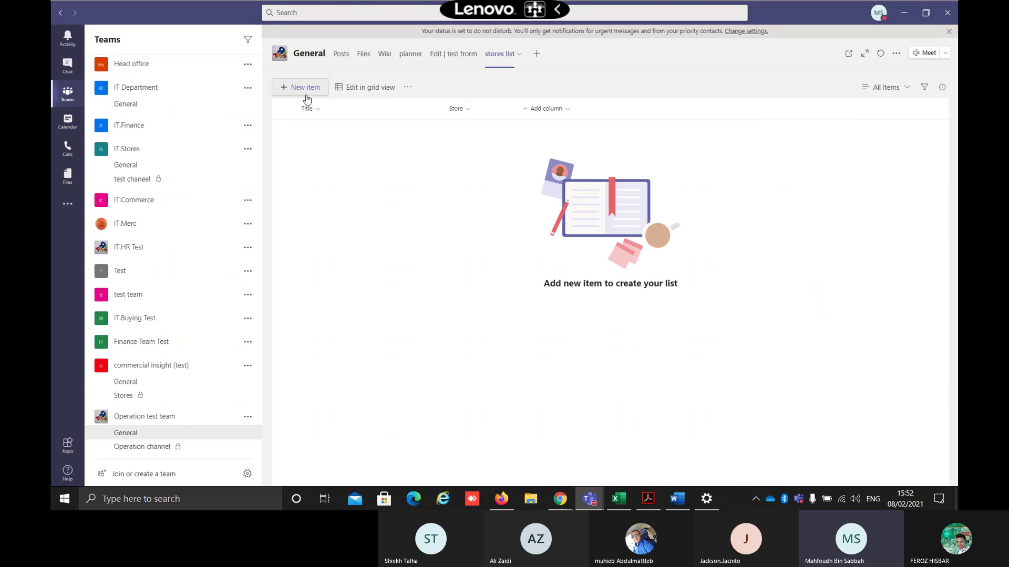
Start a Yes/No column named "A re you store manager" and expand its additional options
{"action": "left_click", "coordinate": [547, 111]}
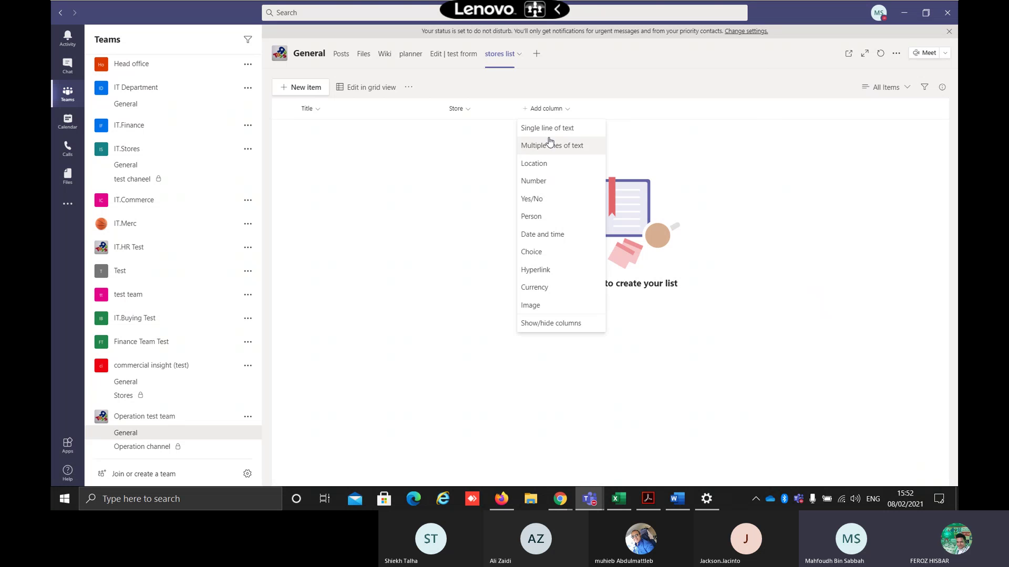
{"action": "left_click", "coordinate": [547, 202]}
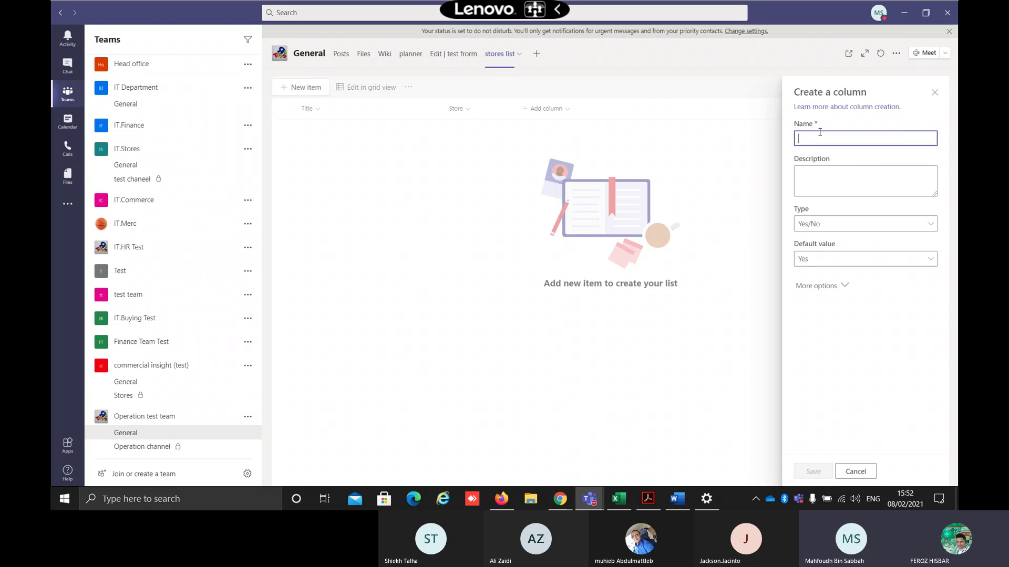
{"action": "type", "text": "Store manager"}
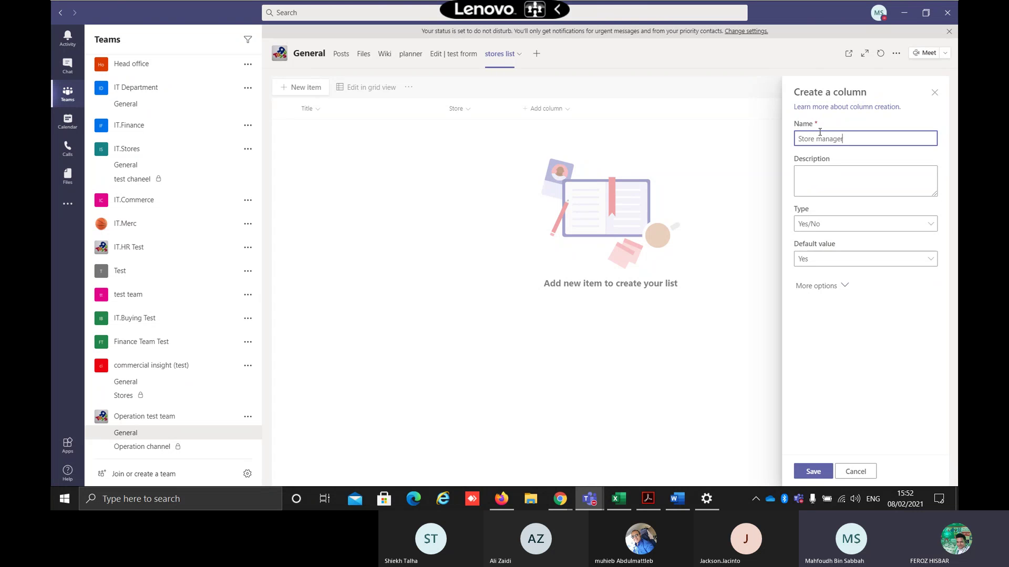
{"action": "type", "text": "are you"}
{"action": "key", "text": "Delete"}
{"action": "type", "text": "A"}
{"action": "type", "text": " s"}
{"action": "left_click", "coordinate": [845, 287]}
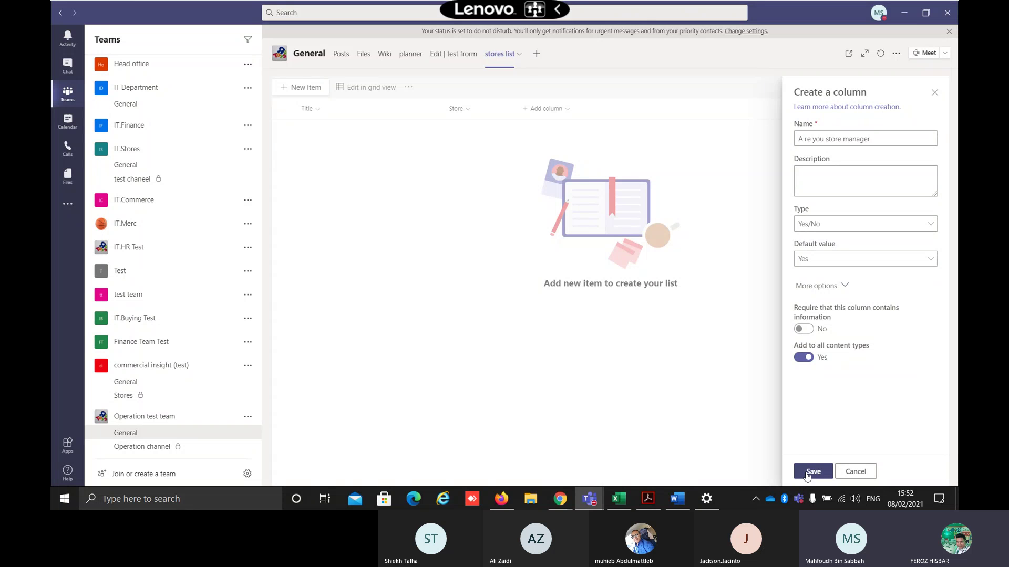
Keep the store manager column's type as Yes/No with default value Yes, and save it
{"action": "left_click", "coordinate": [834, 228]}
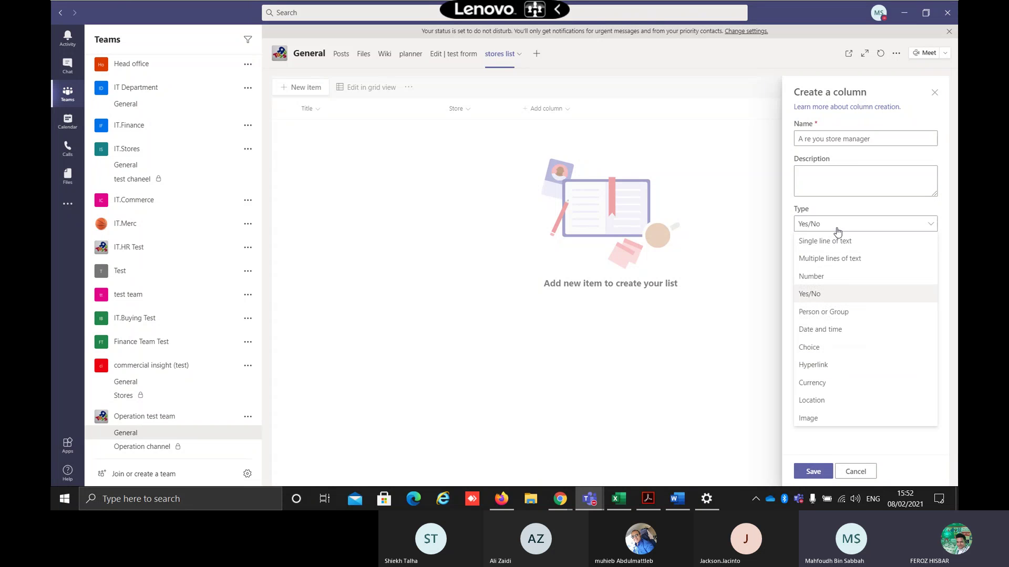
{"action": "left_click", "coordinate": [834, 429]}
{"action": "left_click", "coordinate": [832, 260]}
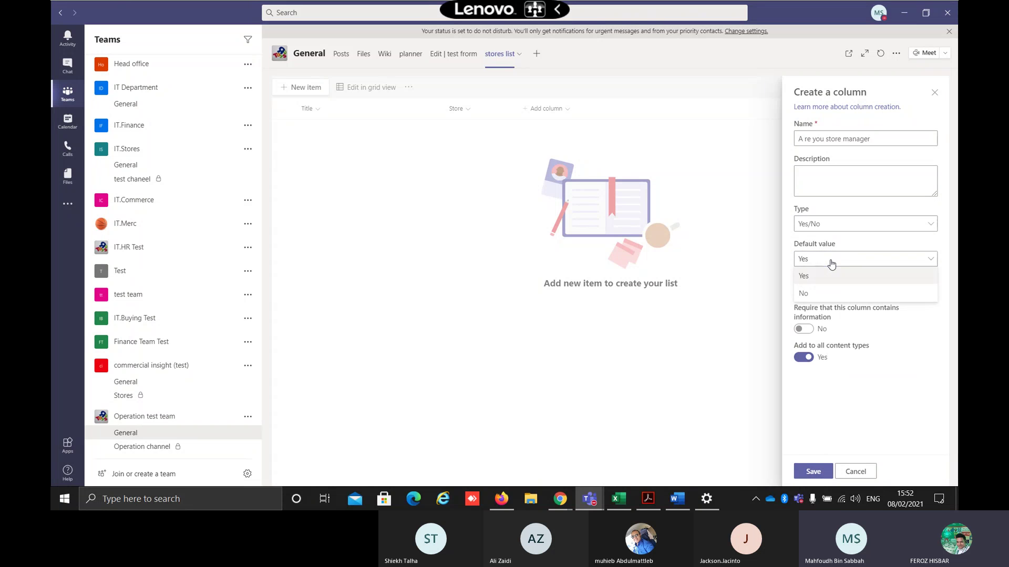
{"action": "left_click", "coordinate": [833, 279]}
{"action": "left_click", "coordinate": [814, 472]}
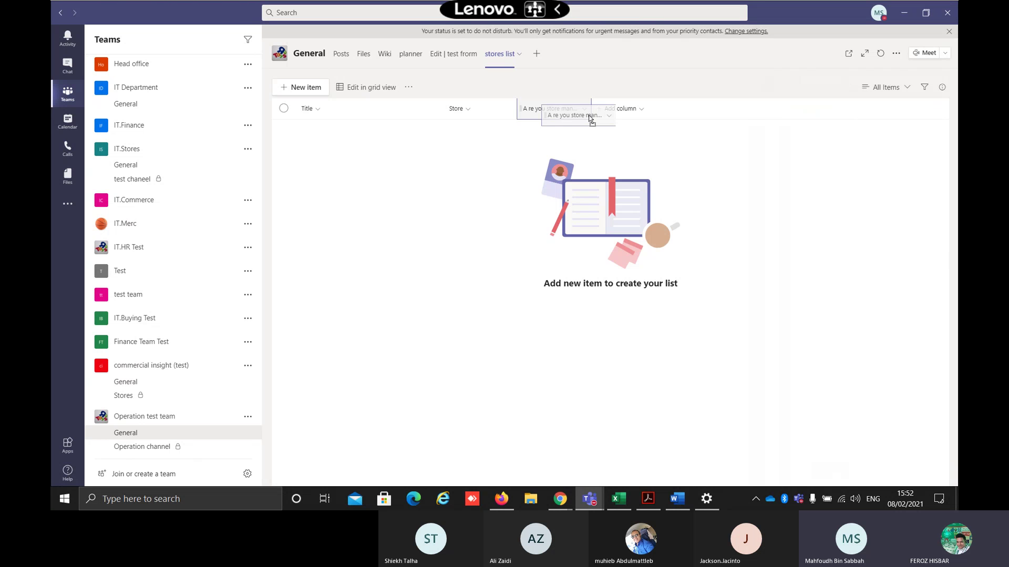
Add a Person column named "Name" to the stores list and save it
{"action": "left_click", "coordinate": [618, 109]}
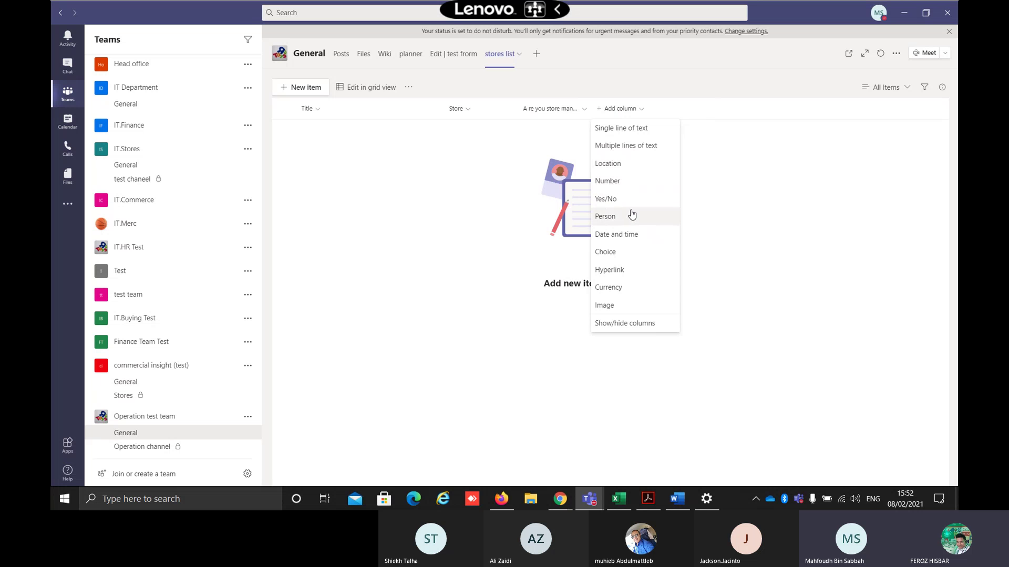
{"action": "left_click", "coordinate": [632, 217]}
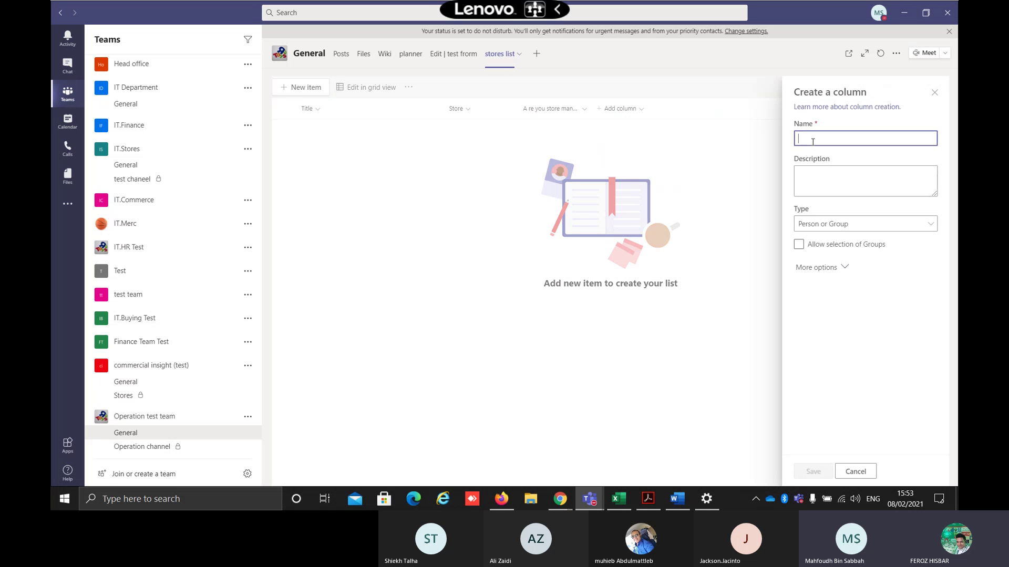
{"action": "type", "text": "s"}
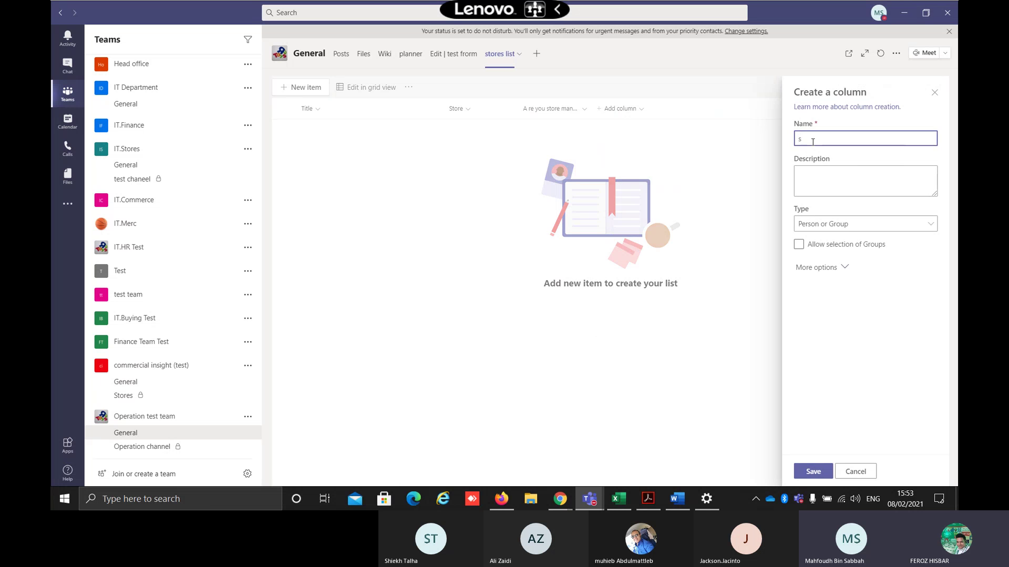
{"action": "key", "text": "BackSpace"}
{"action": "type", "text": "Sto"}
{"action": "key", "text": "BackSpace"}
{"action": "key", "text": "BackSpace"}
{"action": "key", "text": "BackSpace"}
{"action": "type", "text": "Name"}
{"action": "left_click", "coordinate": [813, 472]}
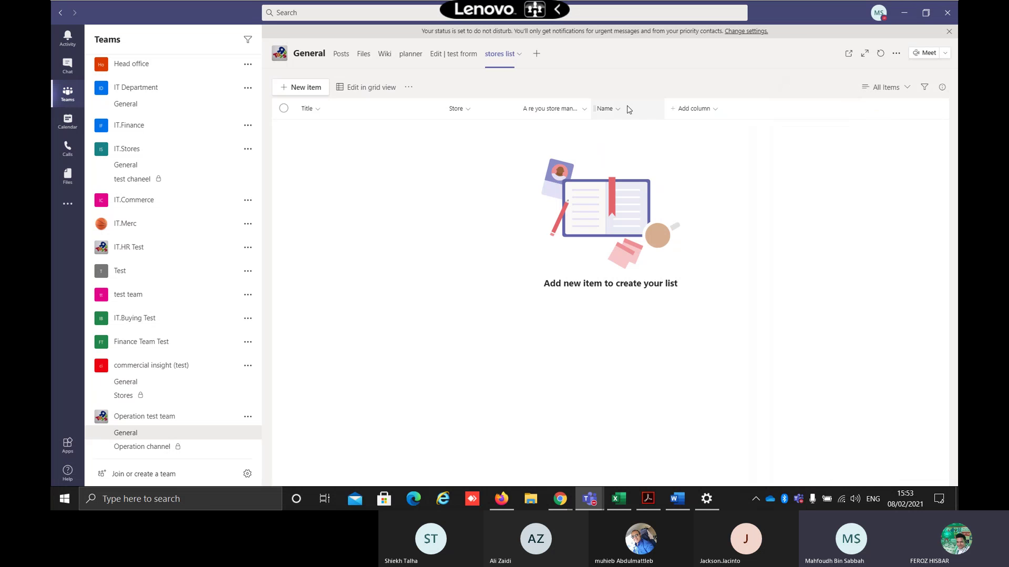
Add an Image column named "upload your image" to the stores list and save it
{"action": "left_click", "coordinate": [710, 109]}
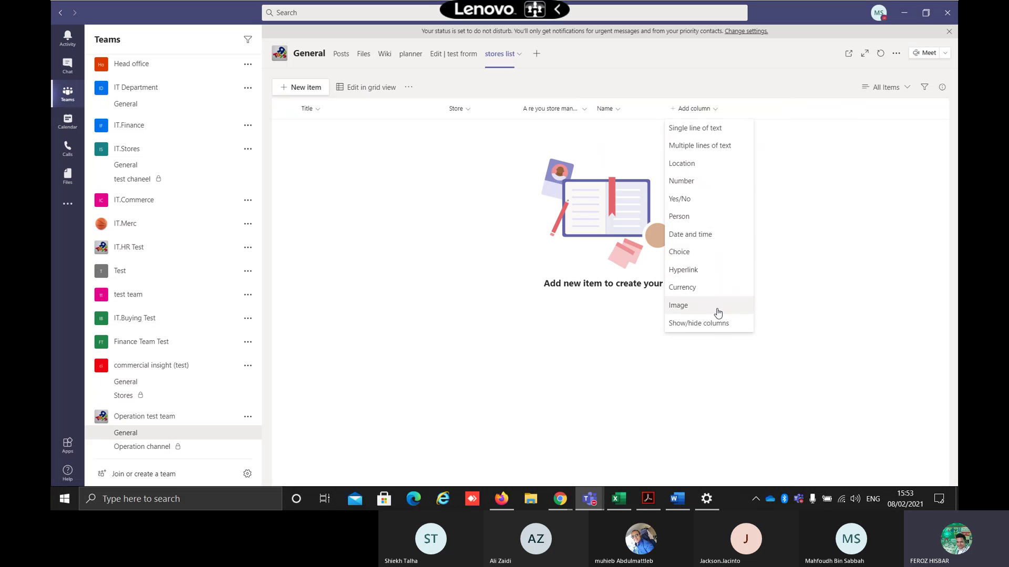
{"action": "left_click", "coordinate": [680, 305]}
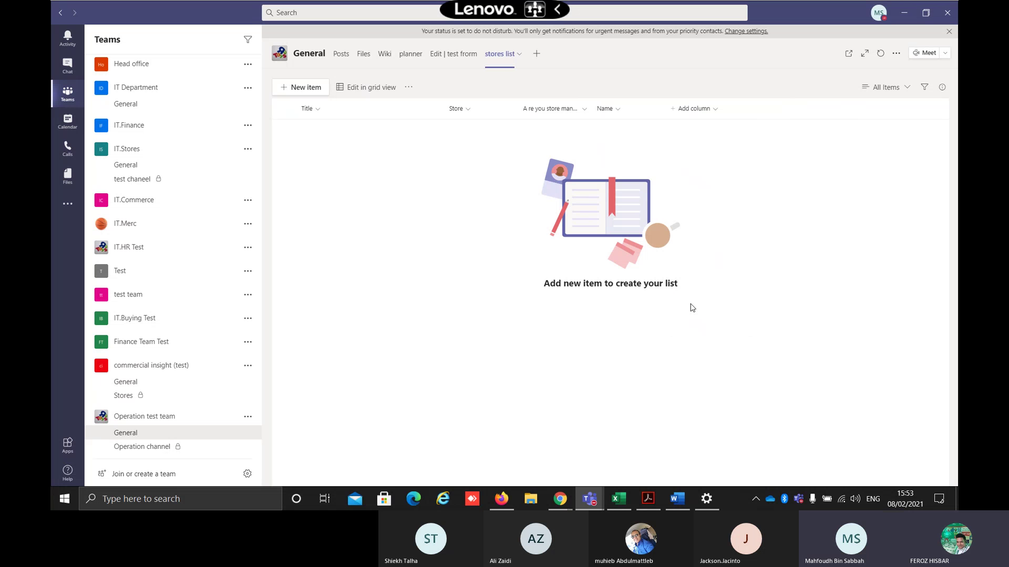
{"action": "type", "text": "upload your"}
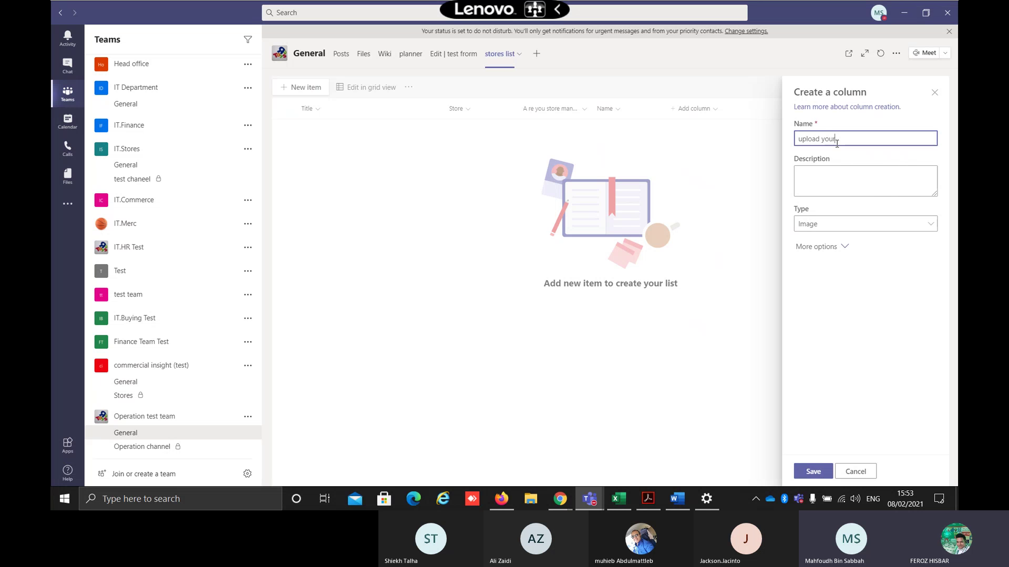
{"action": "type", "text": "image"}
{"action": "left_click", "coordinate": [813, 471]}
Start a new list item with the title "1" and choose 1703 as its store
{"action": "left_click", "coordinate": [295, 92]}
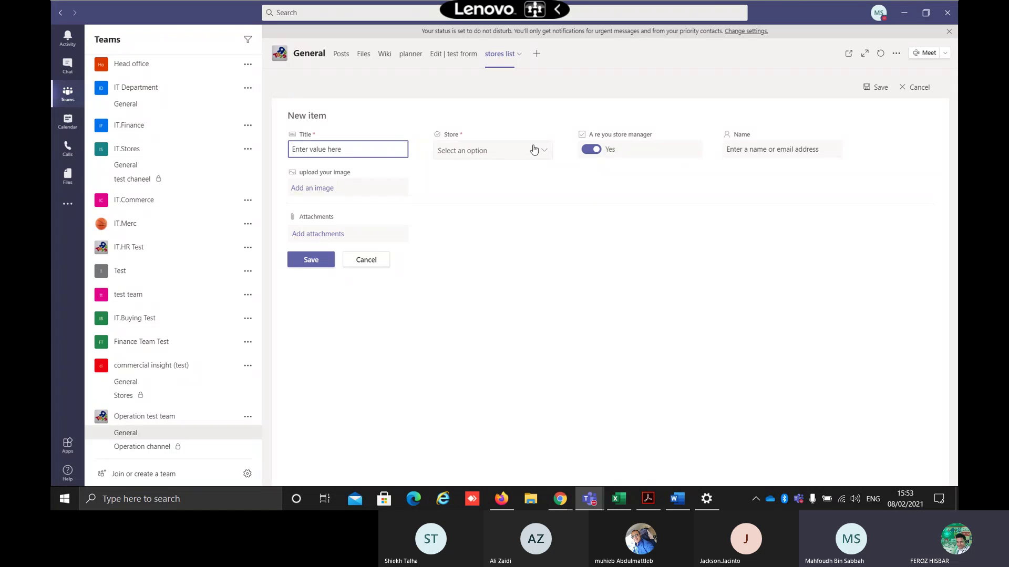
{"action": "left_click", "coordinate": [757, 151]}
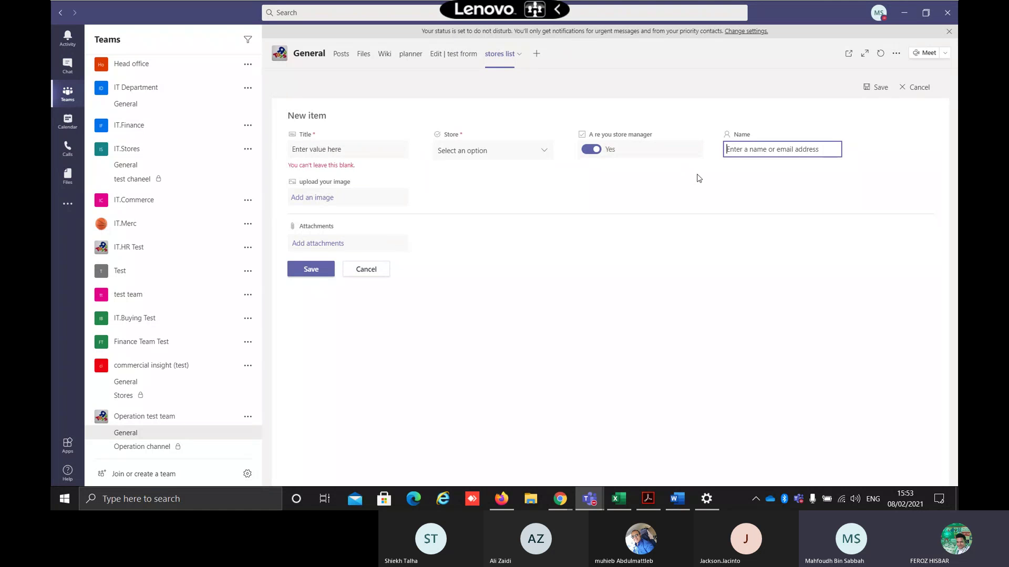
{"action": "type", "text": "a"}
{"action": "key", "text": "BackSpace"}
{"action": "left_click", "coordinate": [361, 150]}
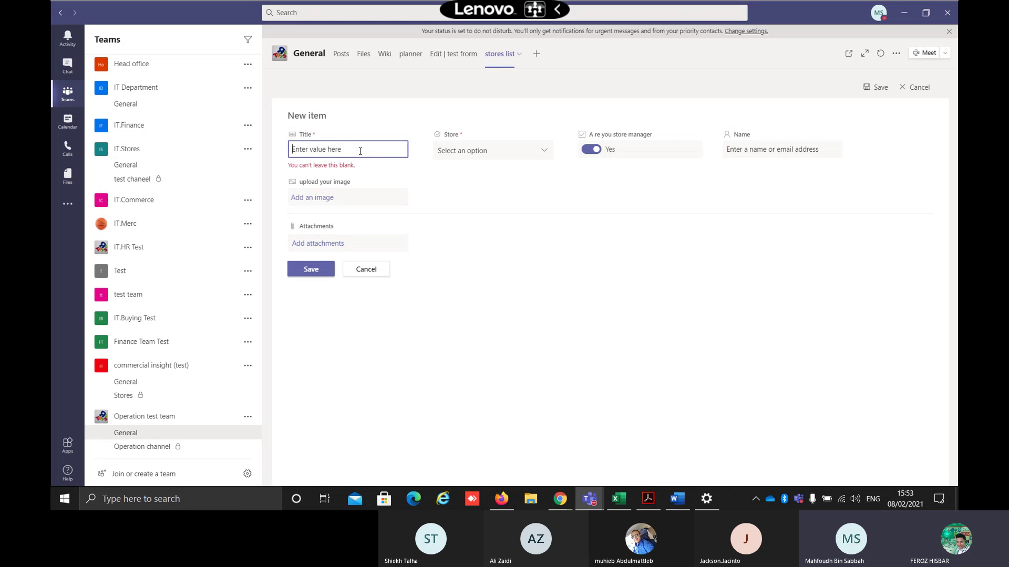
{"action": "type", "text": "1"}
{"action": "left_click", "coordinate": [462, 152]}
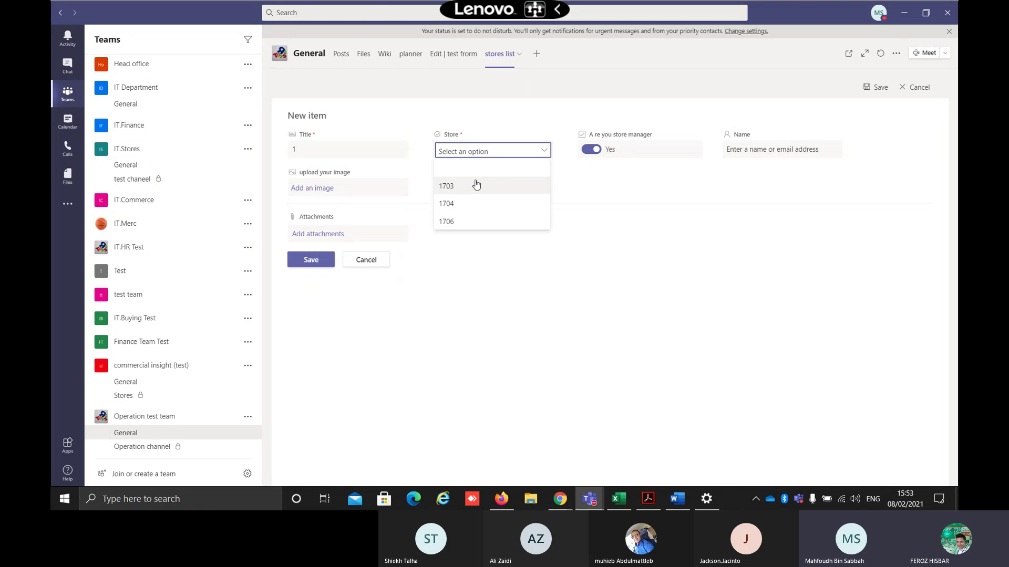
{"action": "left_click", "coordinate": [476, 185]}
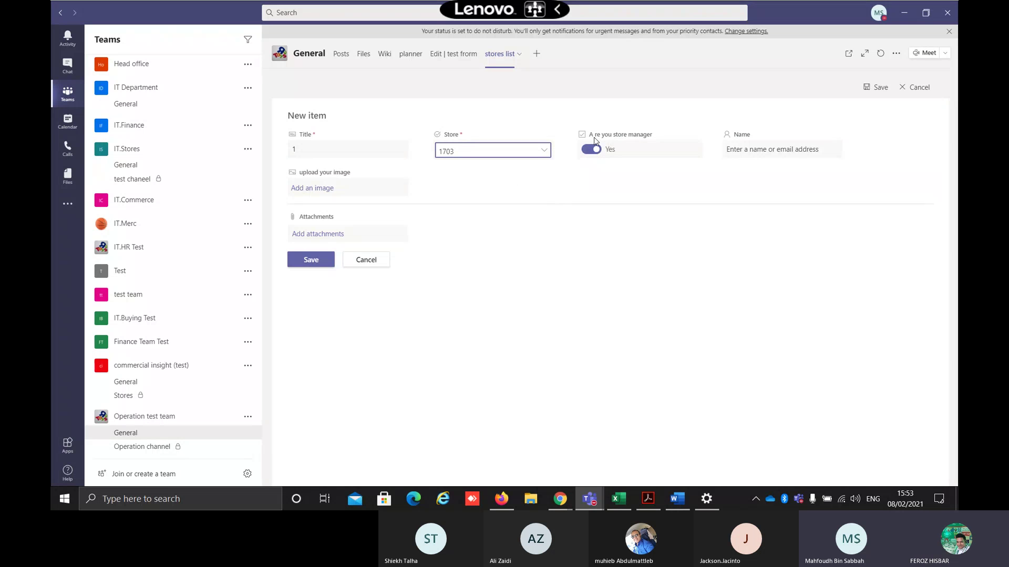
Leave the store manager value at Yes, choose a person in the Name field, and save the item
{"action": "left_click", "coordinate": [597, 152]}
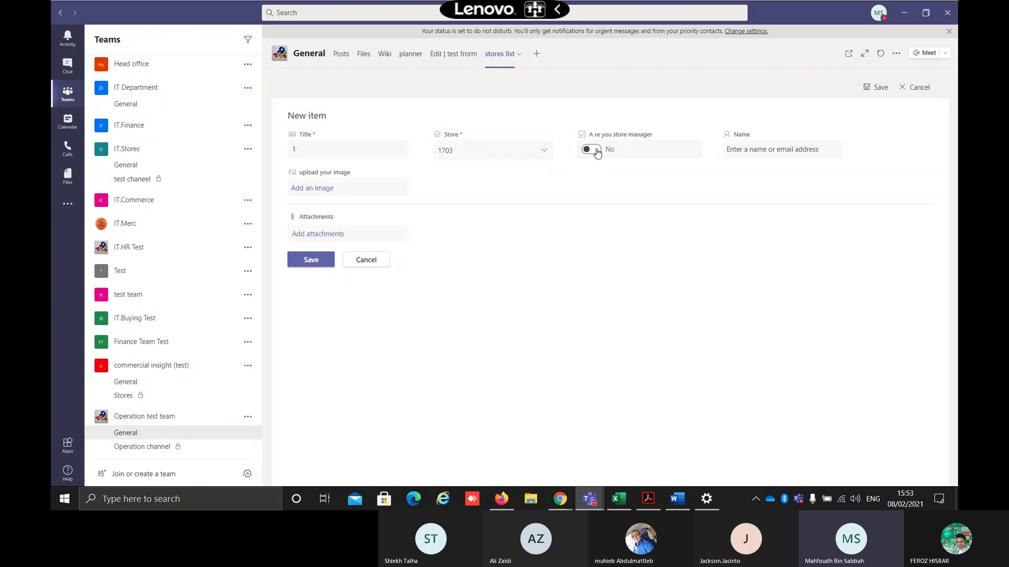
{"action": "left_click", "coordinate": [597, 151]}
{"action": "left_click", "coordinate": [808, 144]}
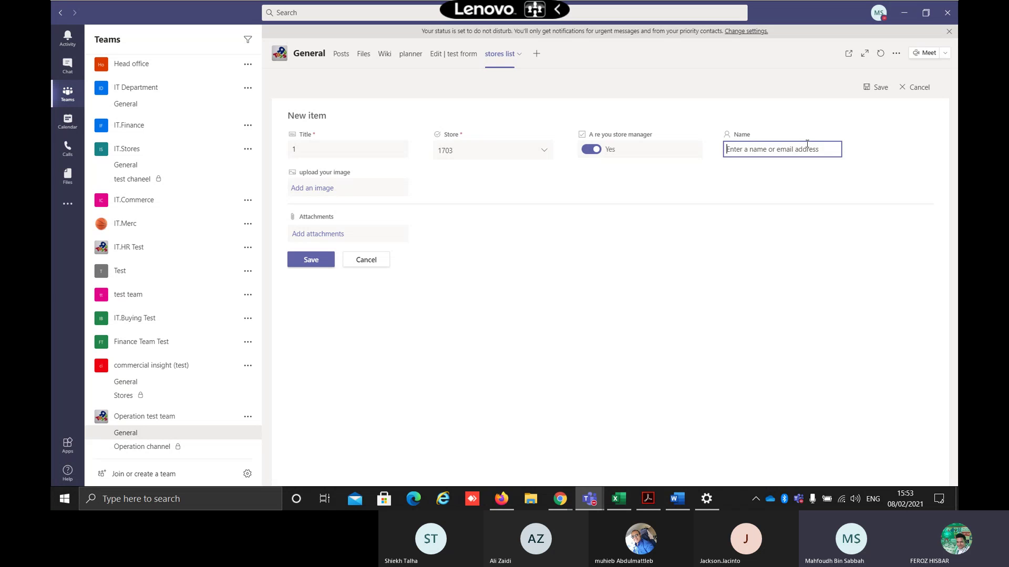
{"action": "type", "text": "ade"}
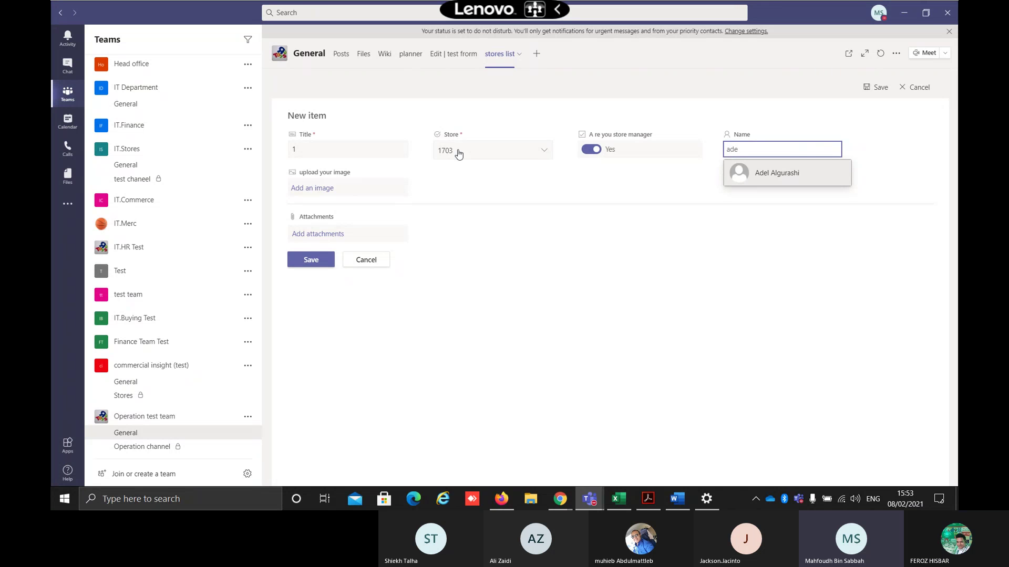
{"action": "left_click", "coordinate": [819, 173]}
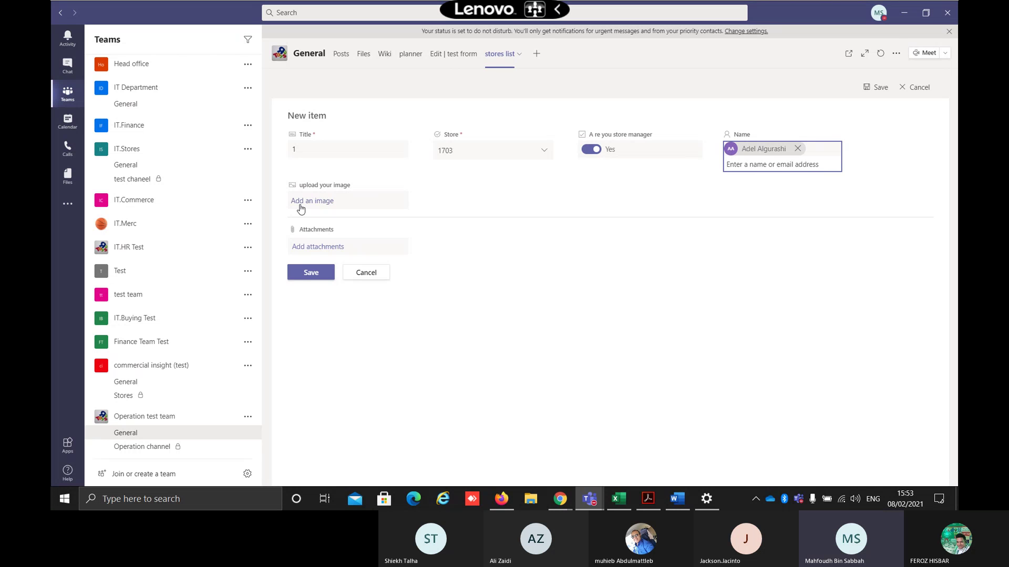
{"action": "left_click", "coordinate": [303, 273]}
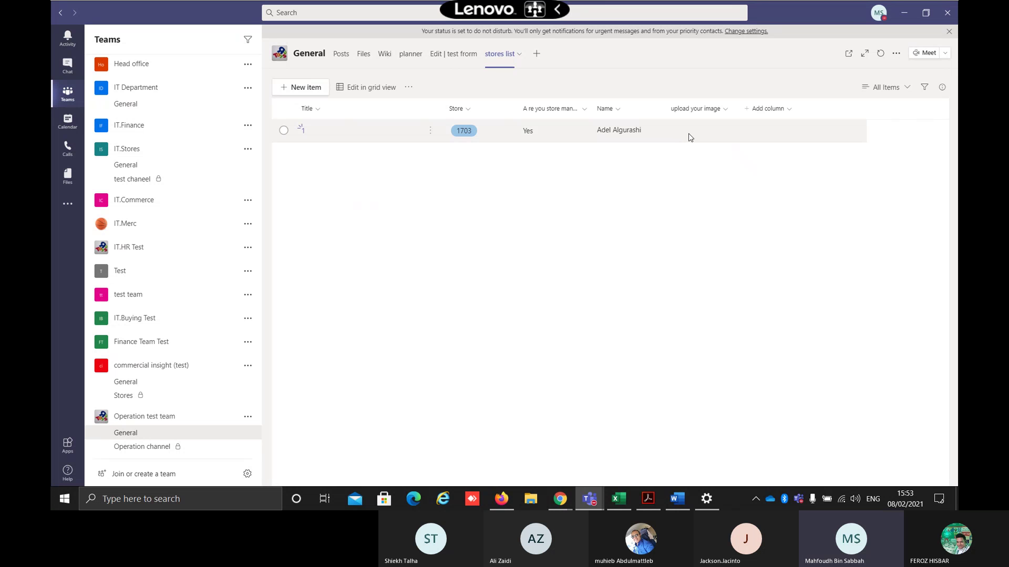
Open the saved item for editing and replace the person in its Name field with another person
{"action": "left_click", "coordinate": [611, 138]}
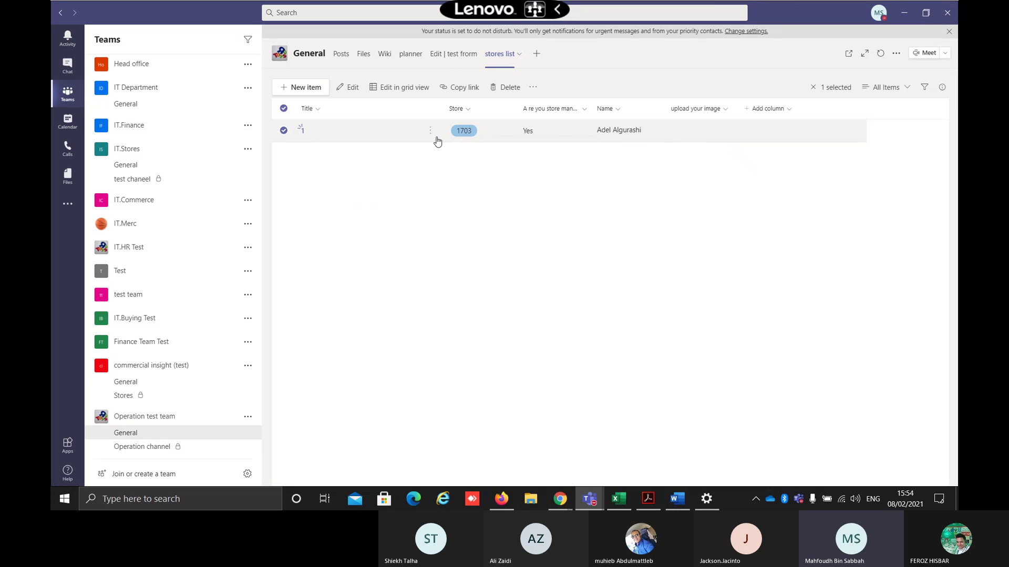
{"action": "left_click", "coordinate": [353, 88]}
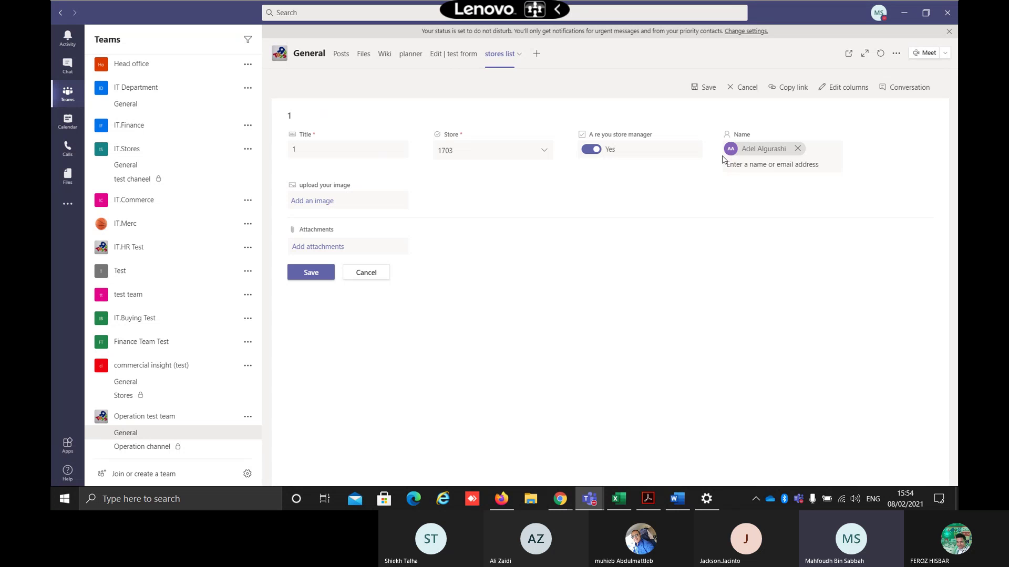
{"action": "left_click", "coordinate": [770, 164]}
{"action": "type", "text": "saj"}
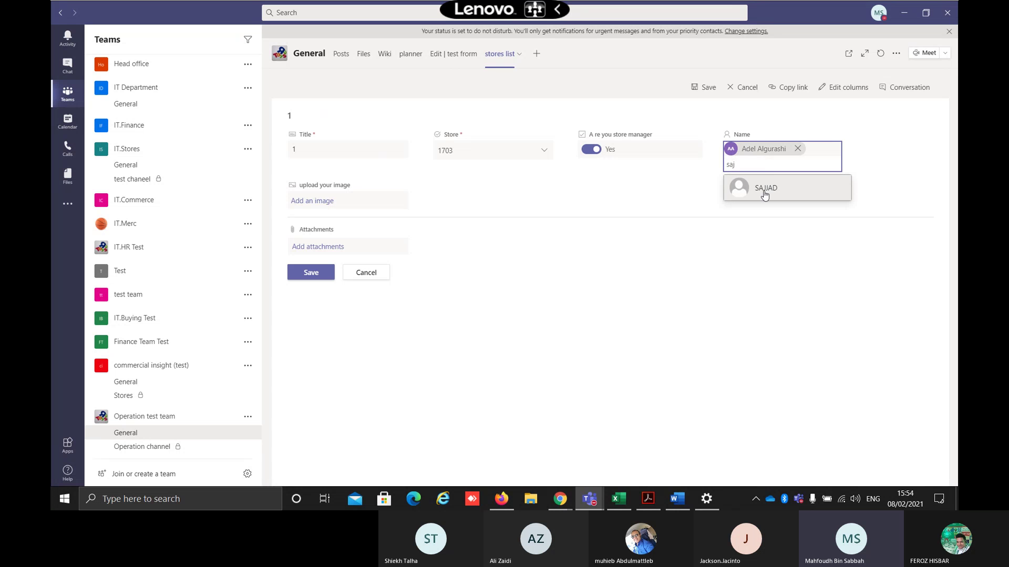
{"action": "left_click", "coordinate": [766, 191]}
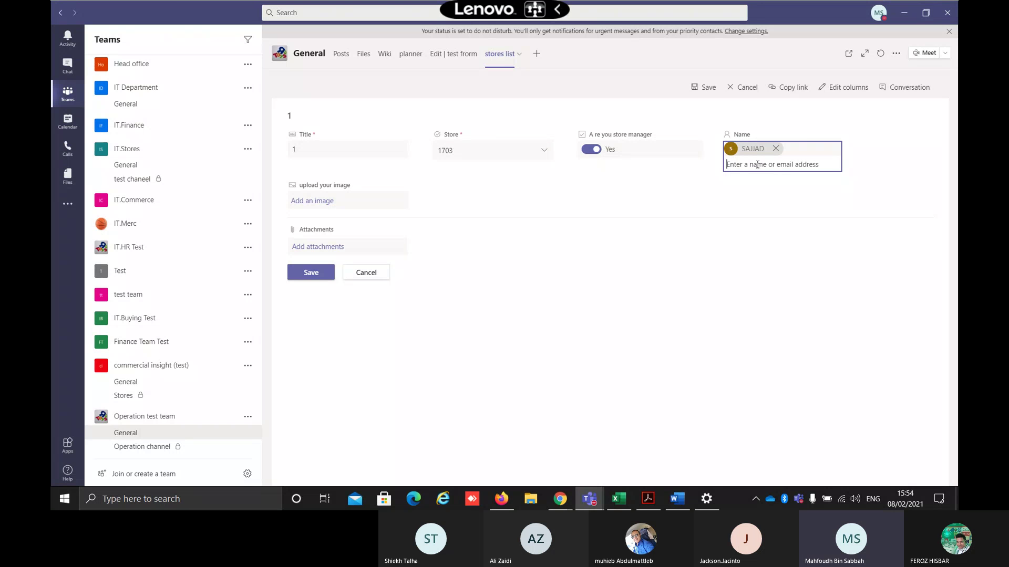
Discard the open item edit, enable multiple selections for the Name column of the stores list, and save the column
{"action": "left_click", "coordinate": [389, 273]}
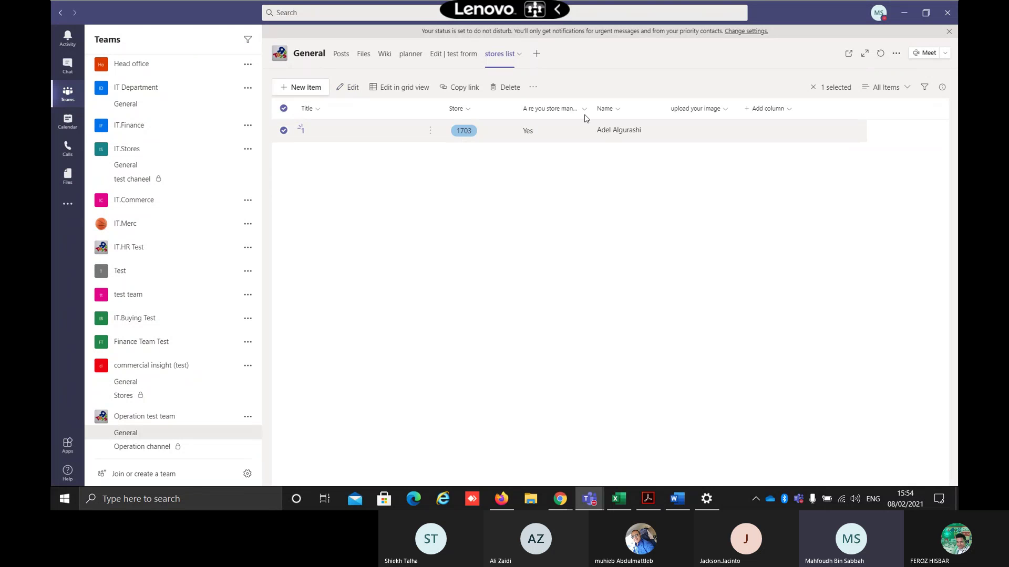
{"action": "left_click", "coordinate": [619, 111]}
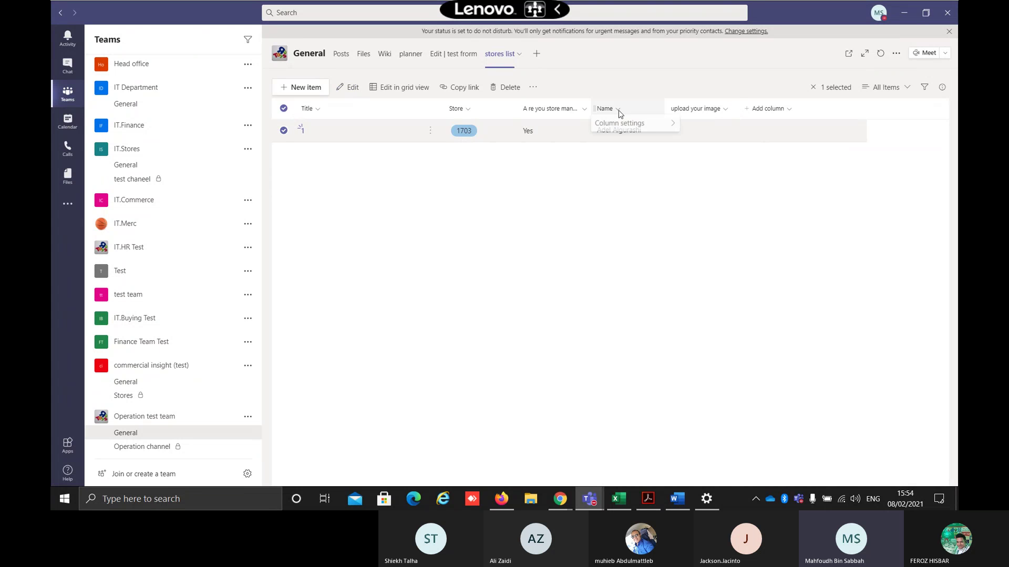
{"action": "mouse_move", "coordinate": [637, 203]}
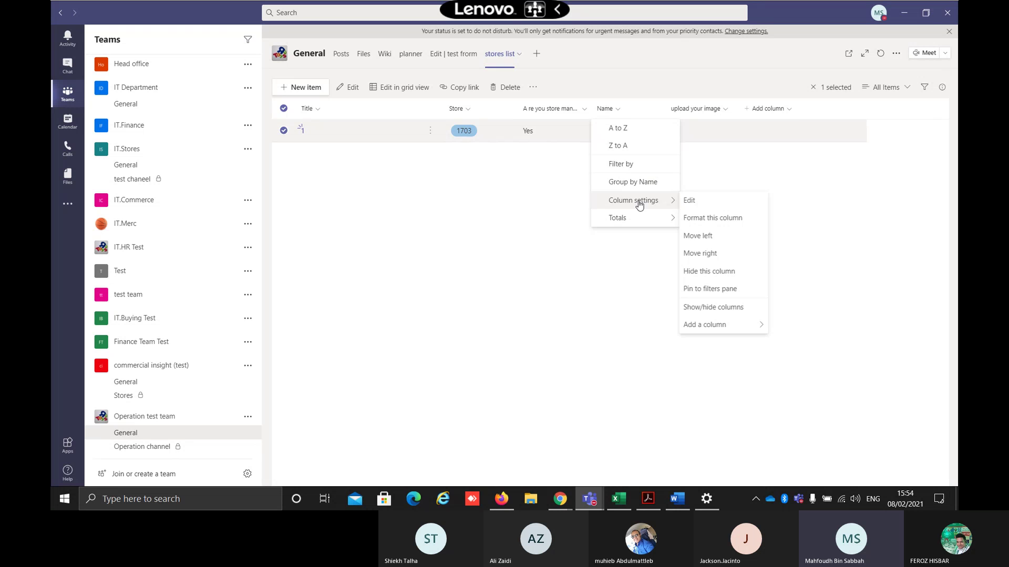
{"action": "left_click", "coordinate": [707, 201]}
{"action": "left_click", "coordinate": [837, 267]}
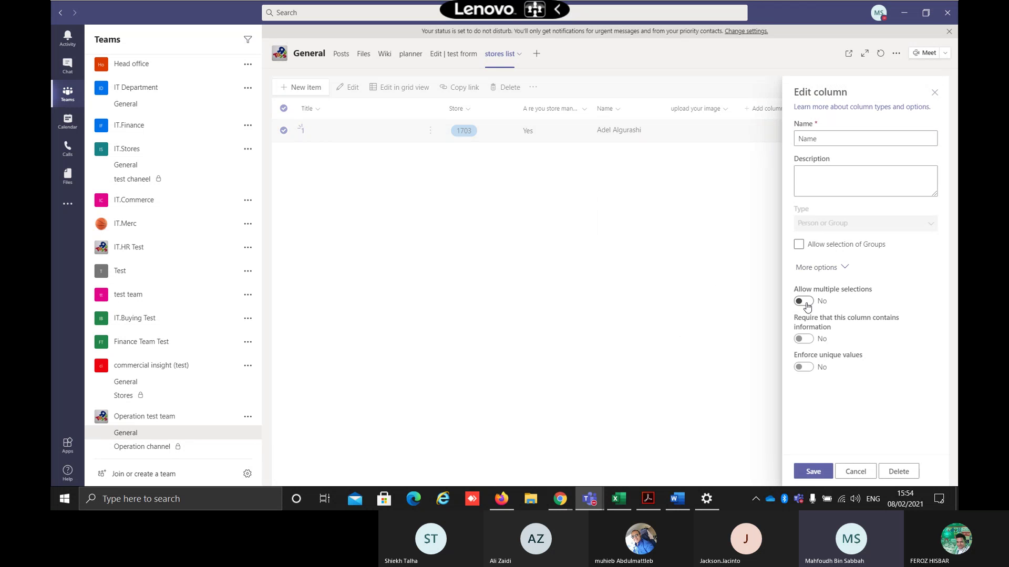
{"action": "left_click", "coordinate": [806, 303]}
{"action": "left_click", "coordinate": [815, 475]}
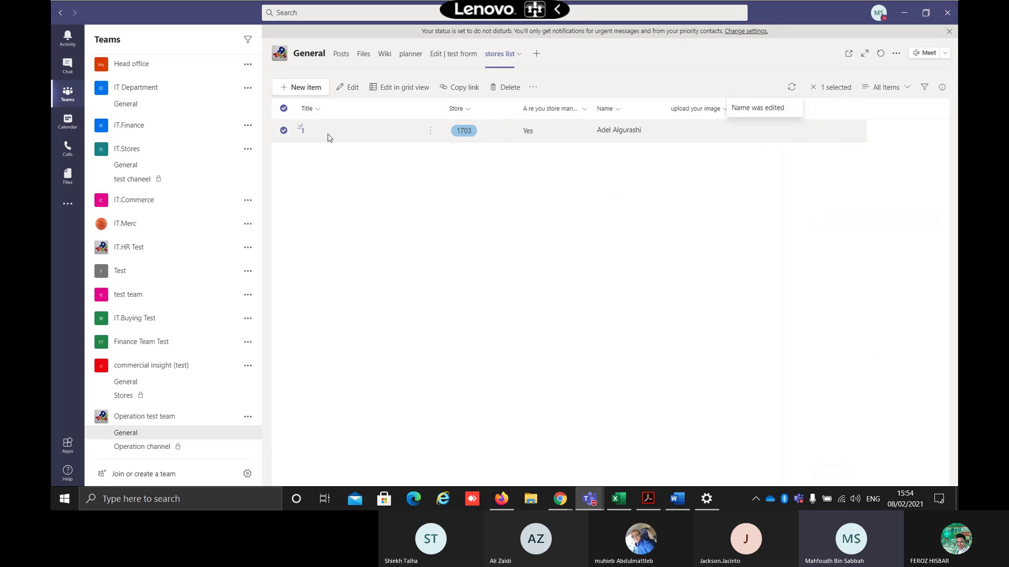
Edit item 1 to add two more people to its Name field, save it, and refresh the stores list
{"action": "left_click", "coordinate": [345, 88]}
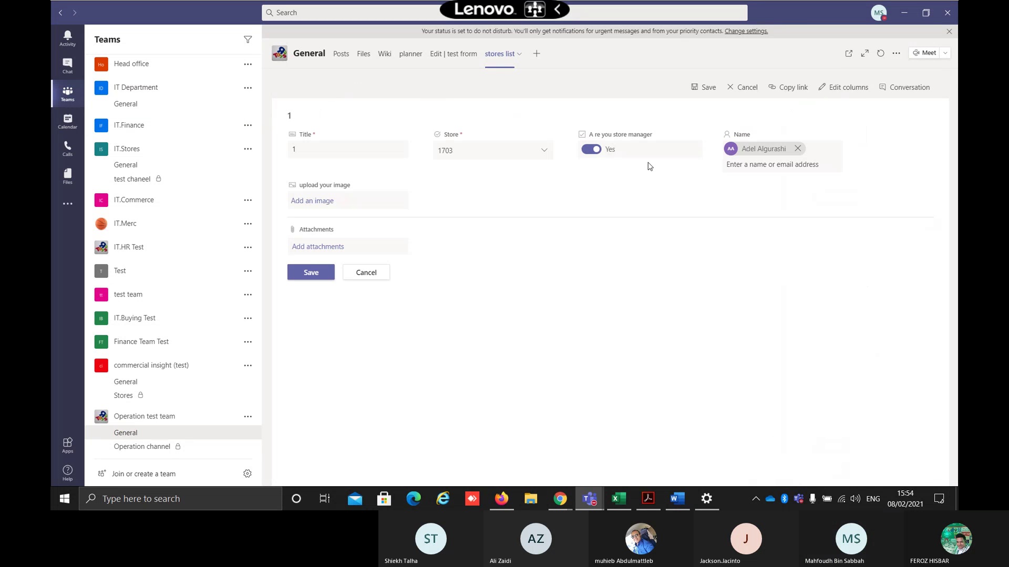
{"action": "left_click", "coordinate": [774, 165]}
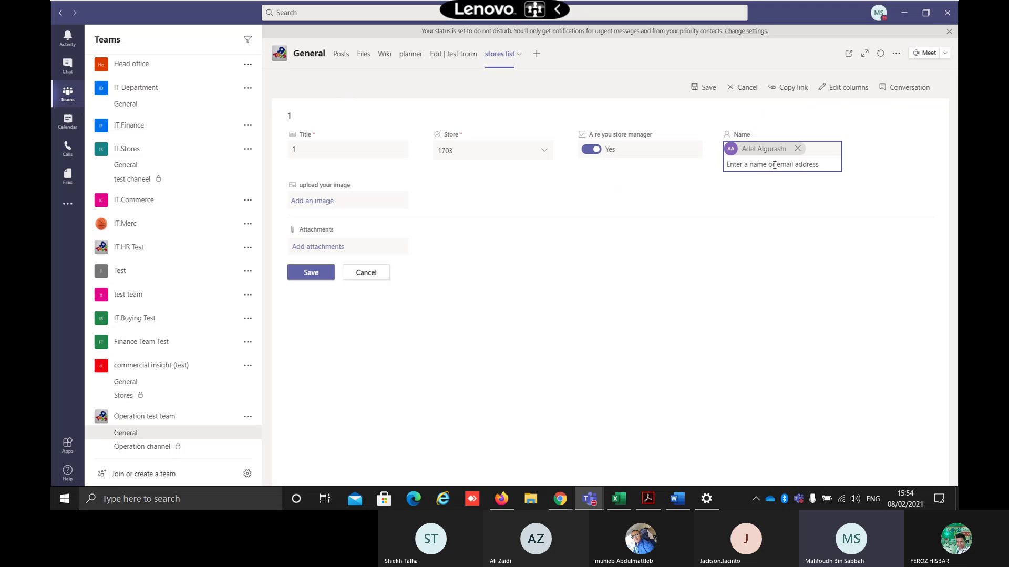
{"action": "type", "text": "sajj"}
{"action": "left_click", "coordinate": [771, 189]}
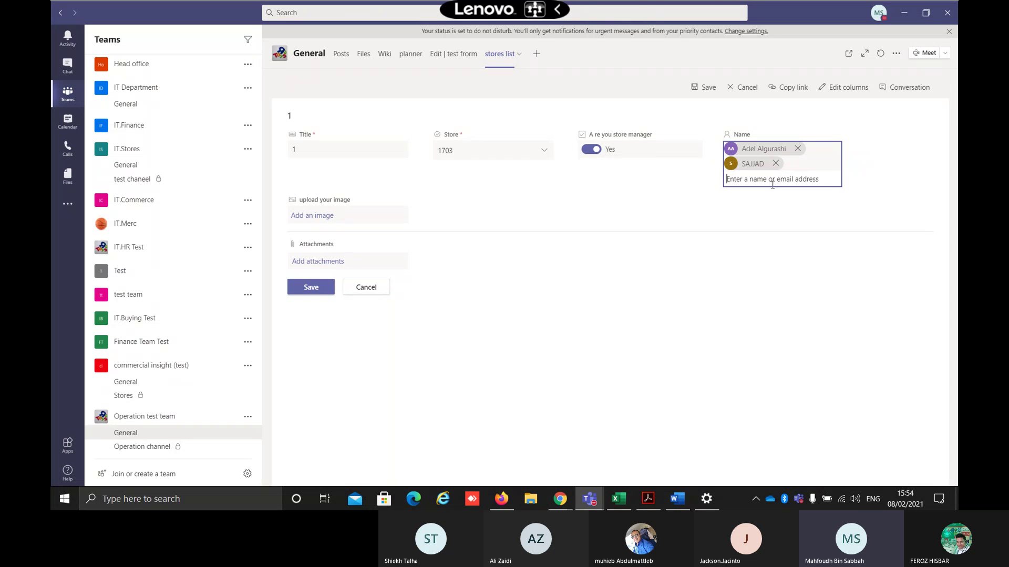
{"action": "type", "text": "abdu"}
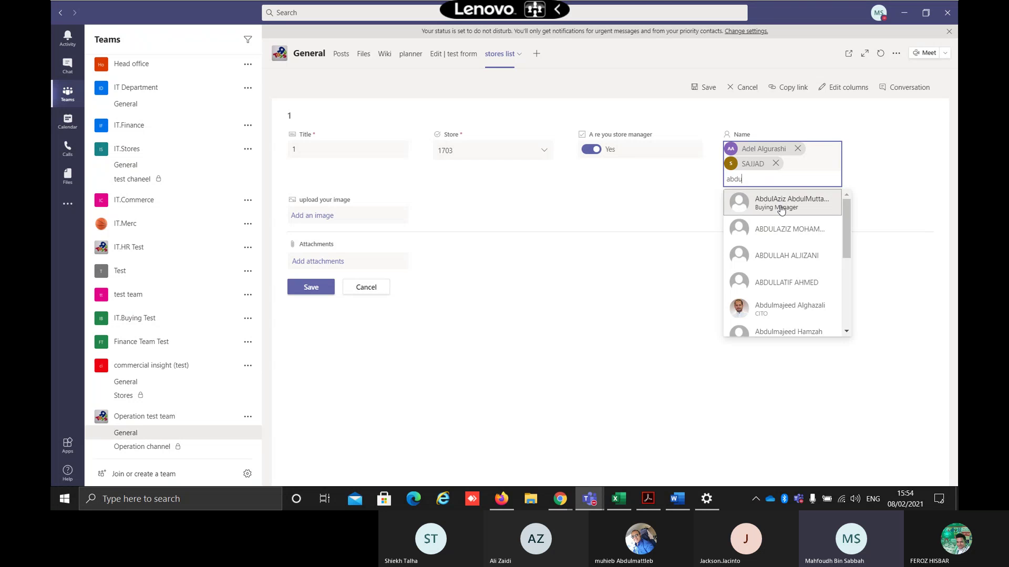
{"action": "left_click", "coordinate": [799, 284]}
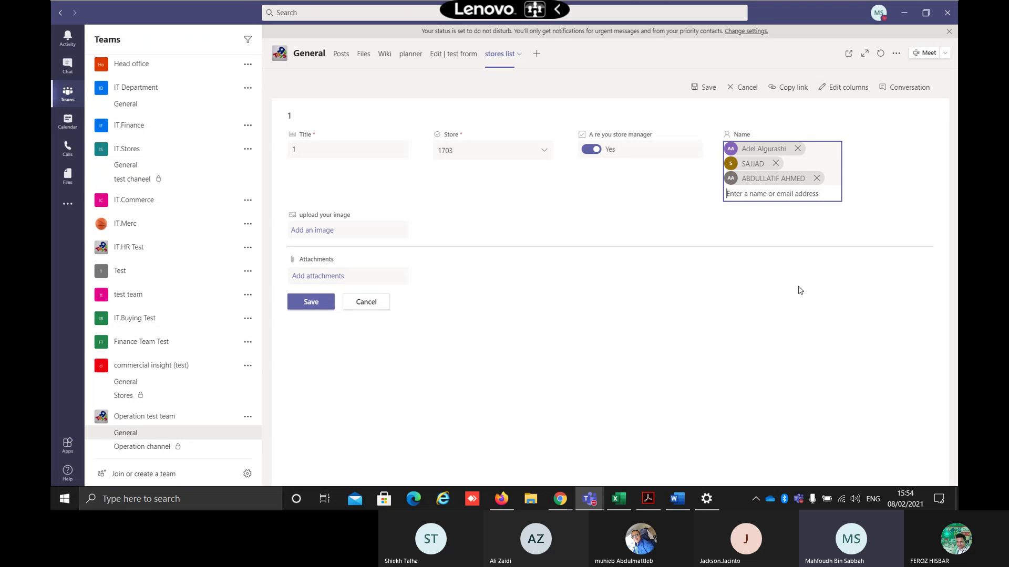
{"action": "left_click", "coordinate": [331, 310]}
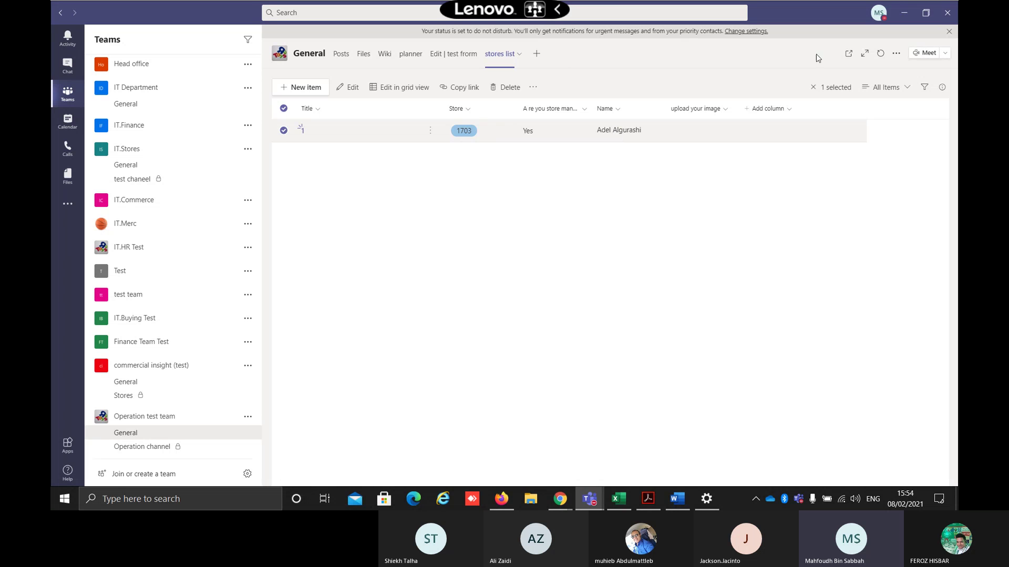
{"action": "left_click", "coordinate": [880, 53]}
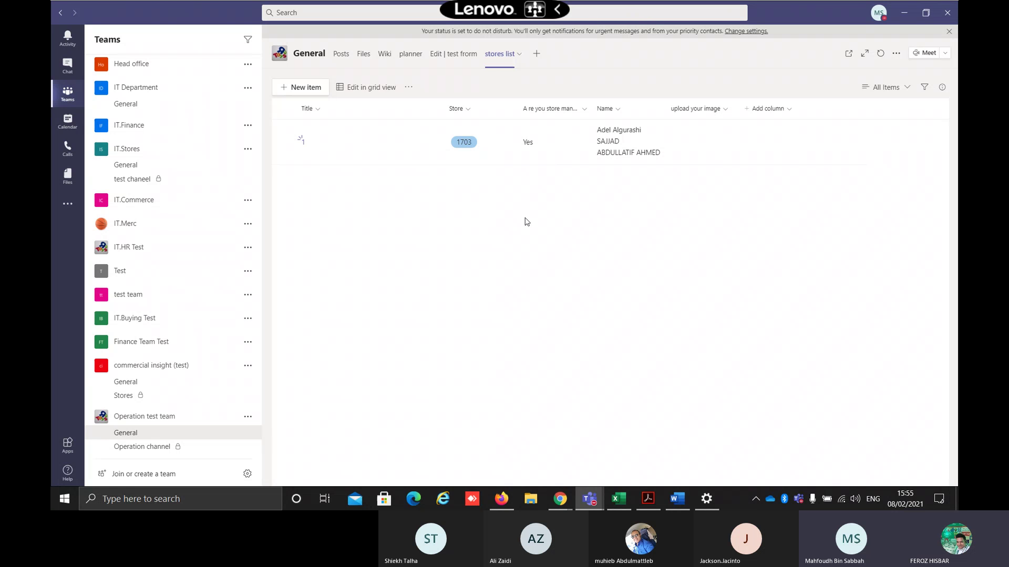
Open a colleague's chat and translate the Arabic message "شكرا لك" in place
{"action": "left_click", "coordinate": [68, 66]}
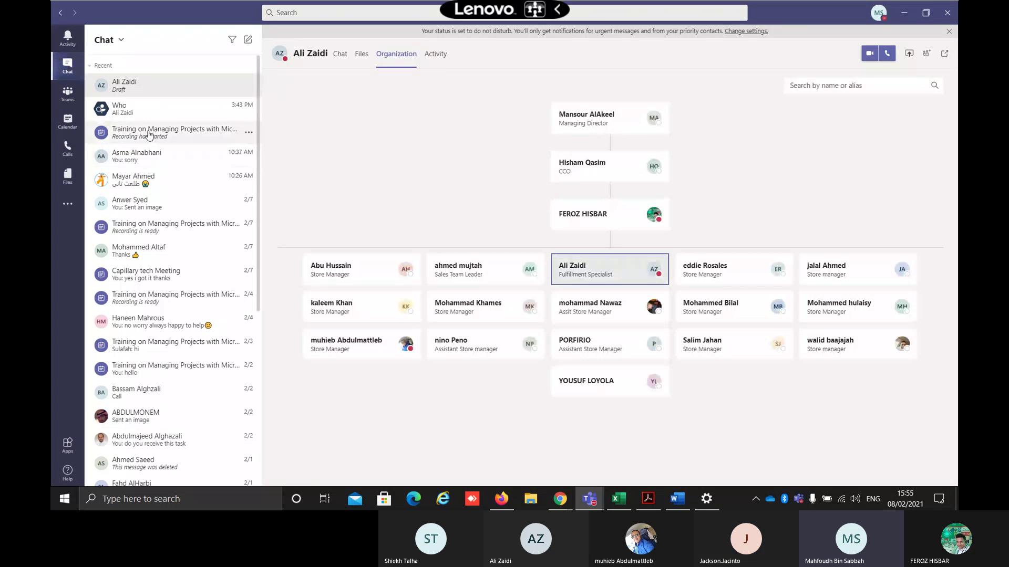
{"action": "left_click", "coordinate": [156, 185]}
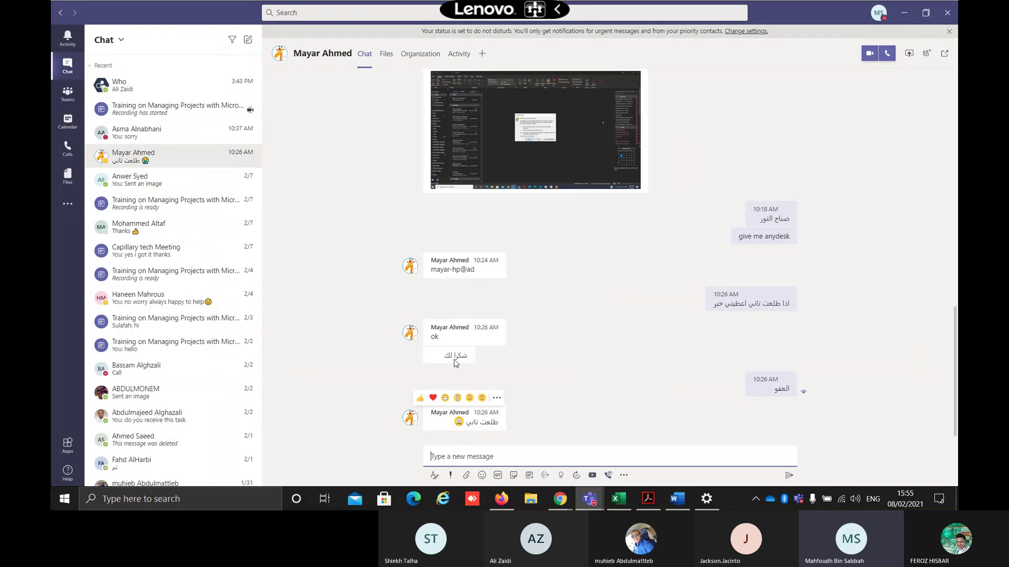
{"action": "left_click_drag", "start_coordinate": [444, 357], "coordinate": [466, 359]}
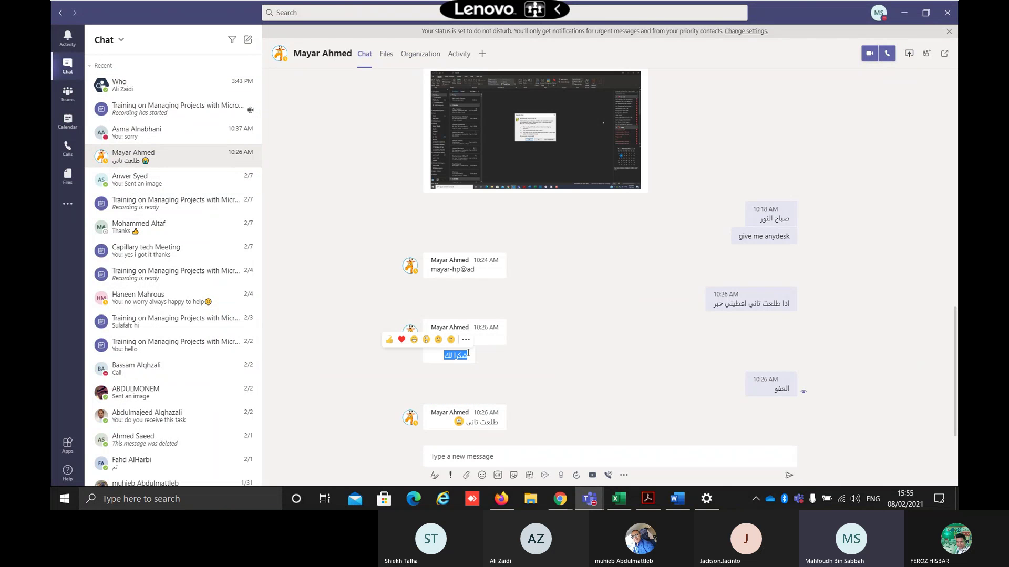
{"action": "left_click", "coordinate": [466, 342]}
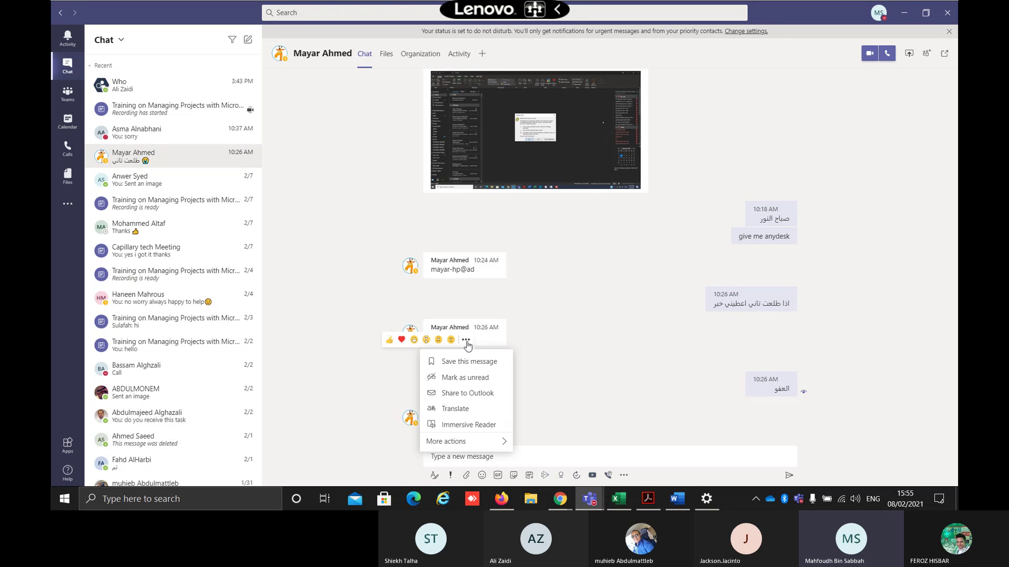
{"action": "left_click", "coordinate": [455, 409]}
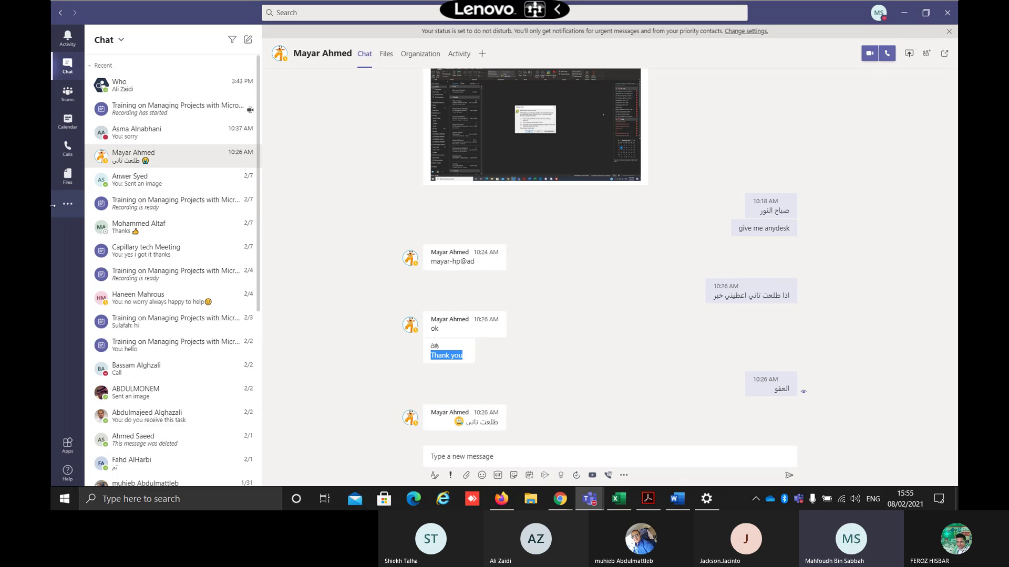
Switch to Chrome, launch To Do from the Office 365 apps, and look through the Tasks list
{"action": "left_click", "coordinate": [560, 499]}
{"action": "left_click", "coordinate": [88, 9]}
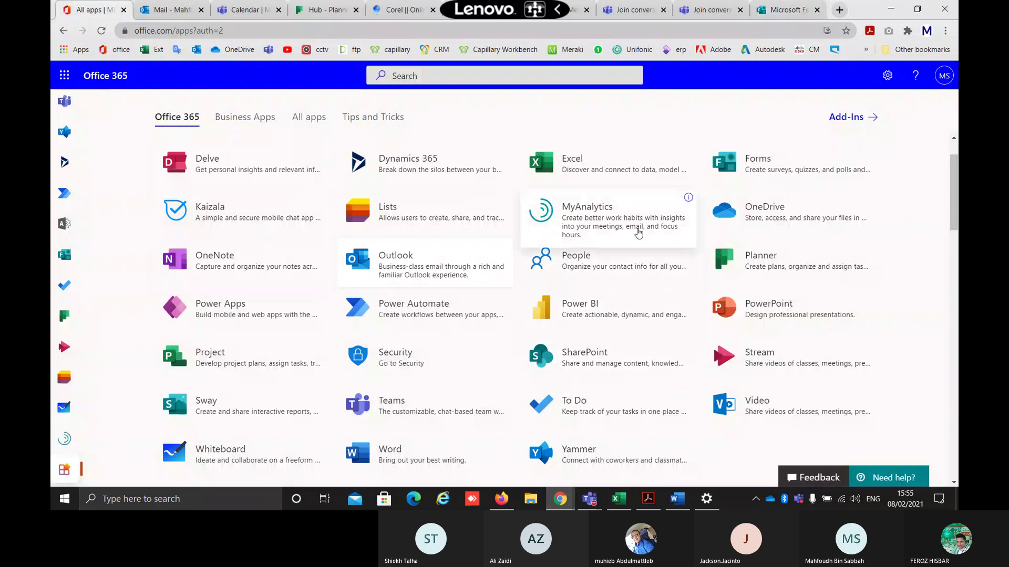
{"action": "scroll", "coordinate": [304, 295], "scroll_direction": "down", "scroll_amount": 2}
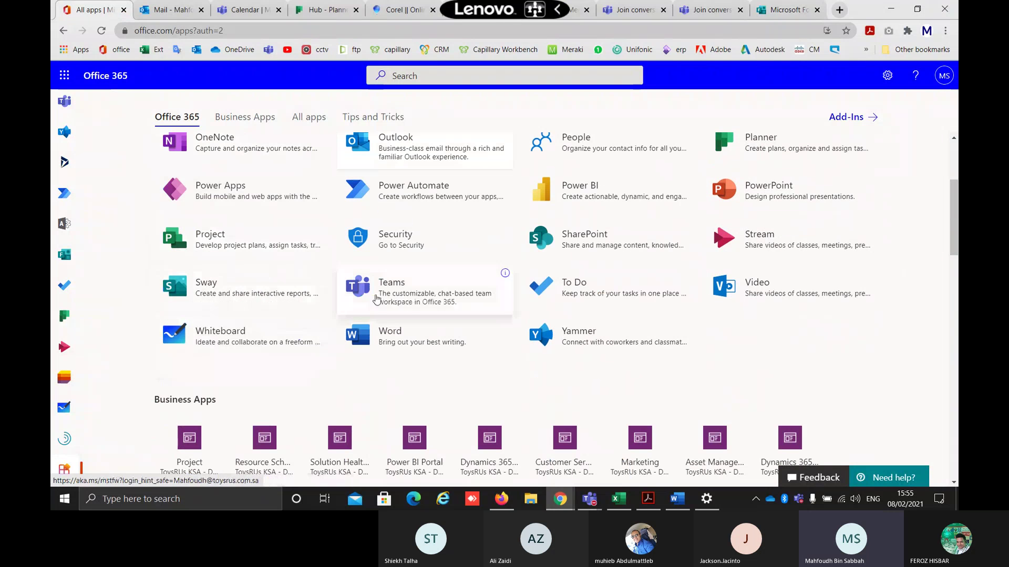
{"action": "left_click", "coordinate": [578, 304]}
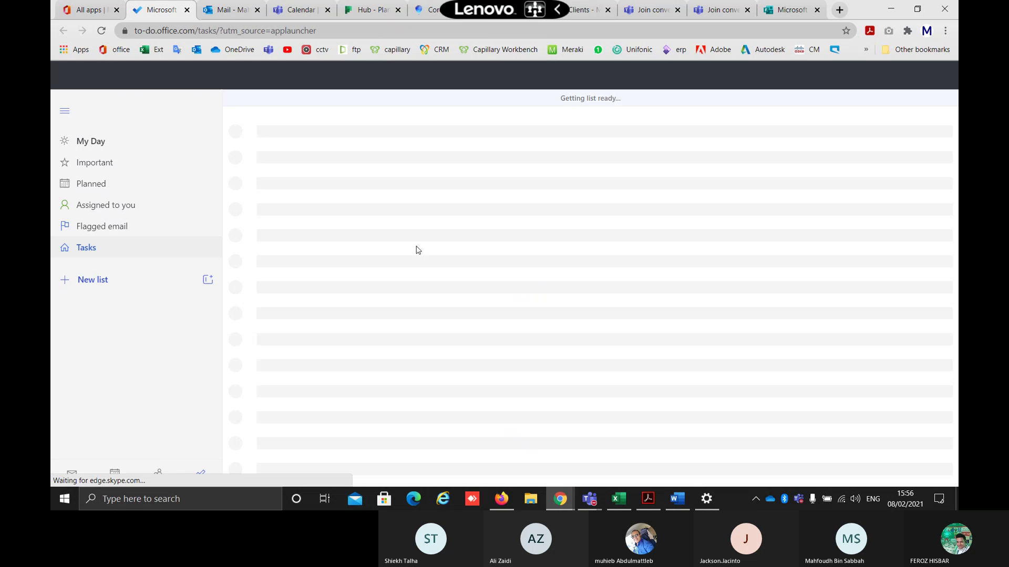
{"action": "scroll", "coordinate": [505, 292], "scroll_direction": "down", "scroll_amount": 5}
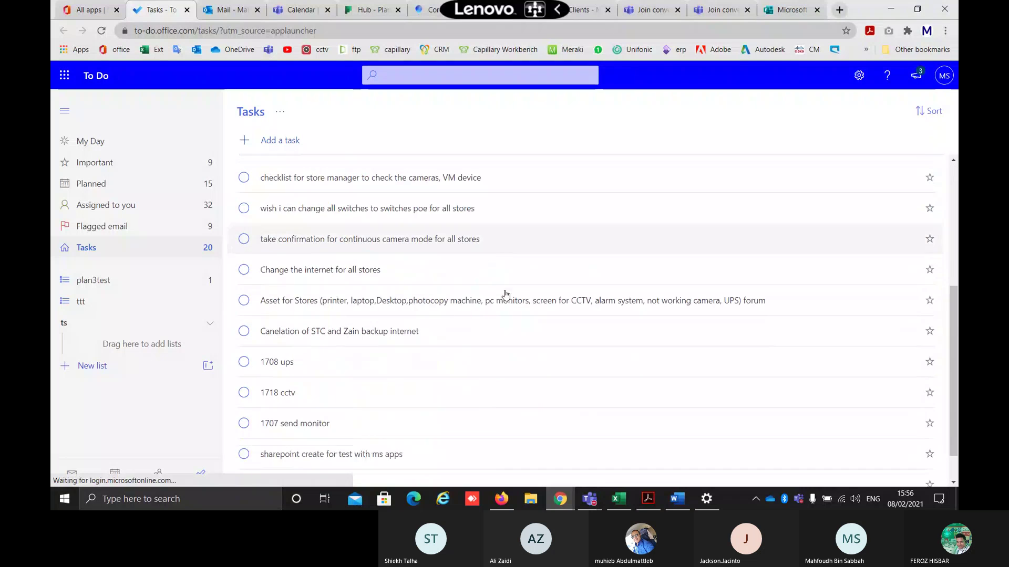
{"action": "scroll", "coordinate": [508, 289], "scroll_direction": "up", "scroll_amount": 6}
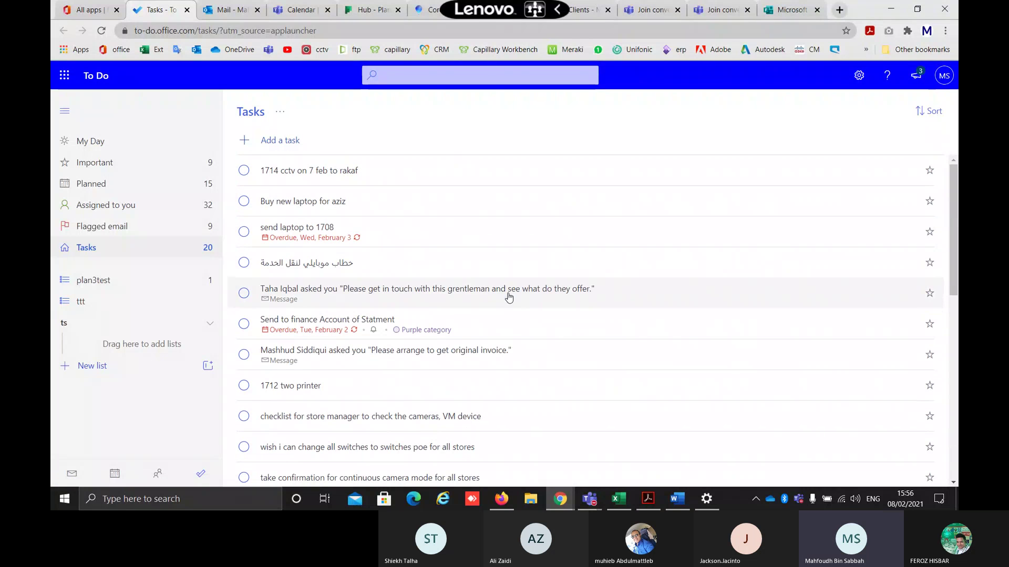
{"action": "left_click", "coordinate": [280, 139]}
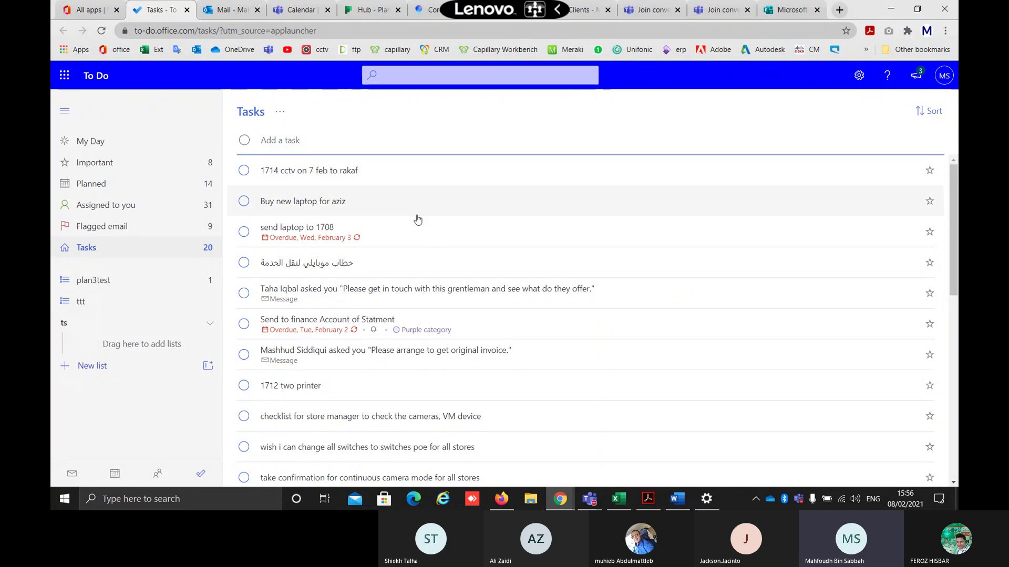
{"action": "left_click", "coordinate": [892, 10]}
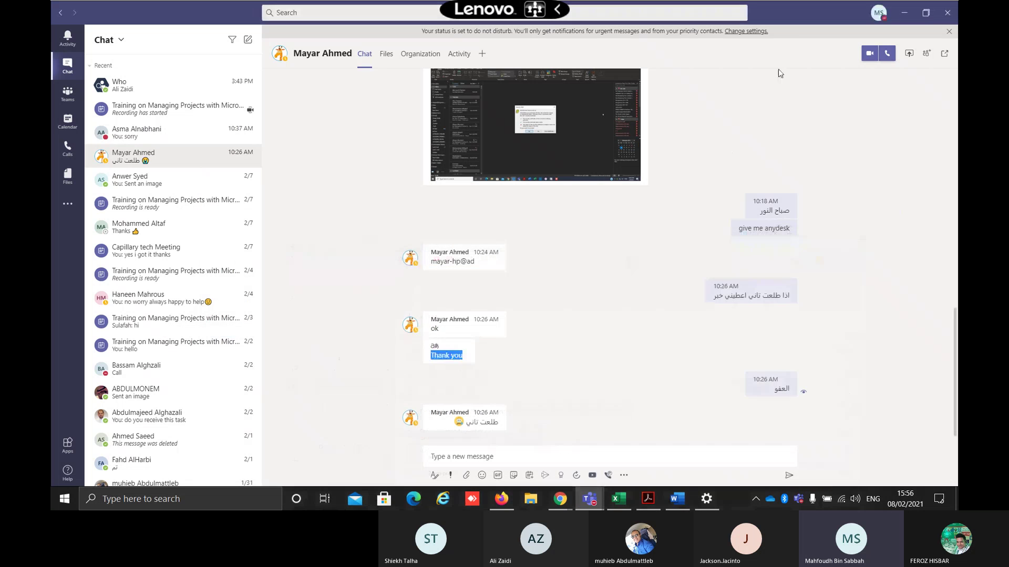
In Teams, open Tasks by Planner and To Do and view the personal Tasks list
{"action": "left_click", "coordinate": [65, 205]}
{"action": "left_click", "coordinate": [109, 158]}
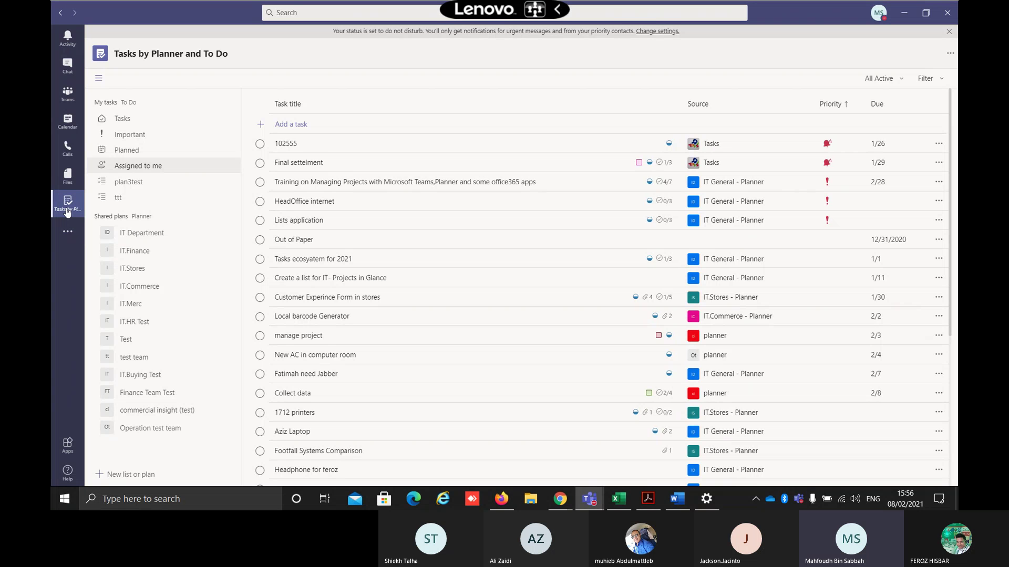
{"action": "left_click", "coordinate": [128, 120]}
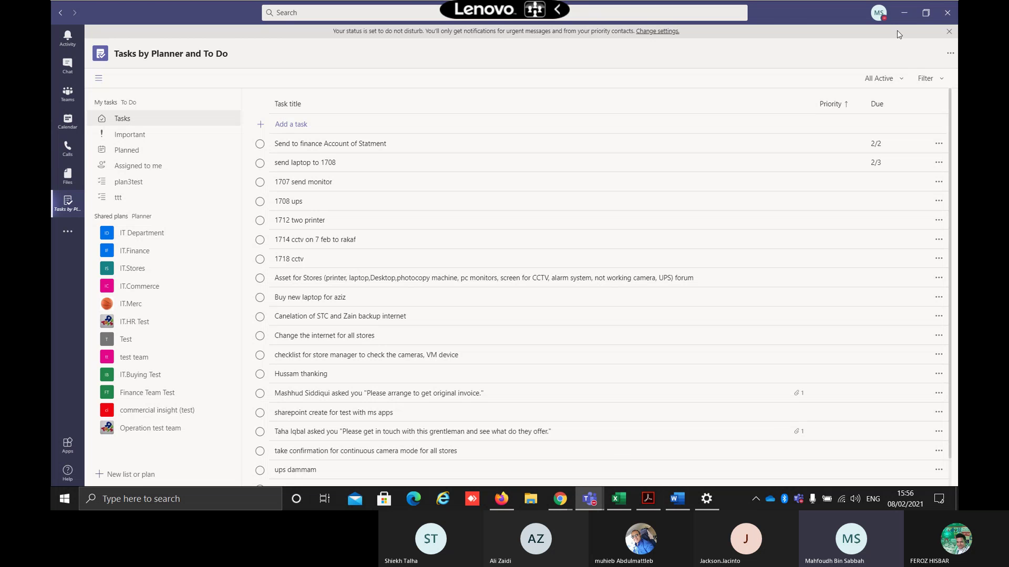
{"action": "left_click", "coordinate": [903, 16]}
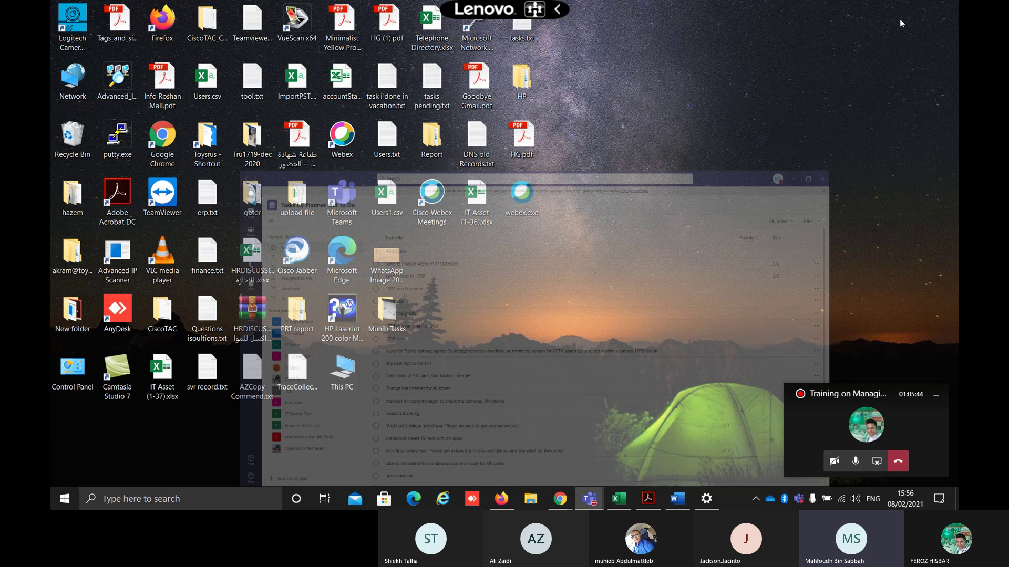
Back in To Do in Chrome, add a task to buy a new laptop for a named colleague and open its details
{"action": "mouse_move", "coordinate": [560, 499]}
{"action": "left_click", "coordinate": [526, 462]}
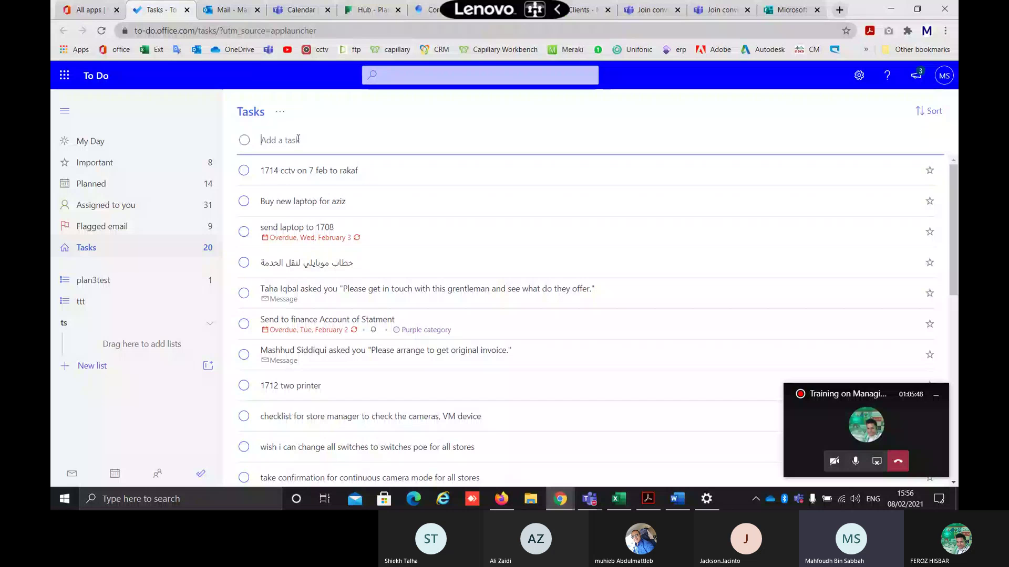
{"action": "type", "text": "buy"}
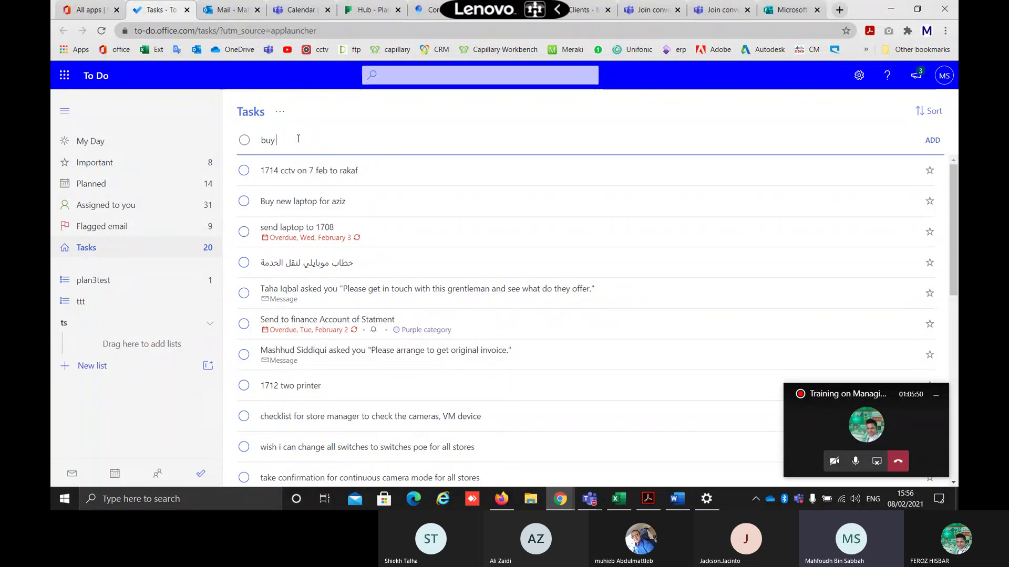
{"action": "type", "text": " new lapt"}
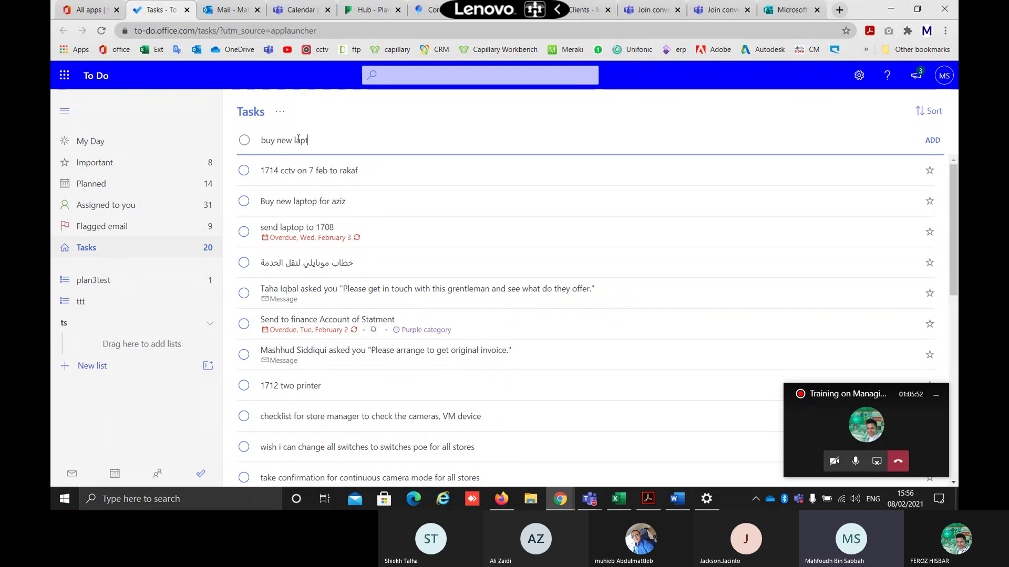
{"action": "type", "text": "op for jackson"}
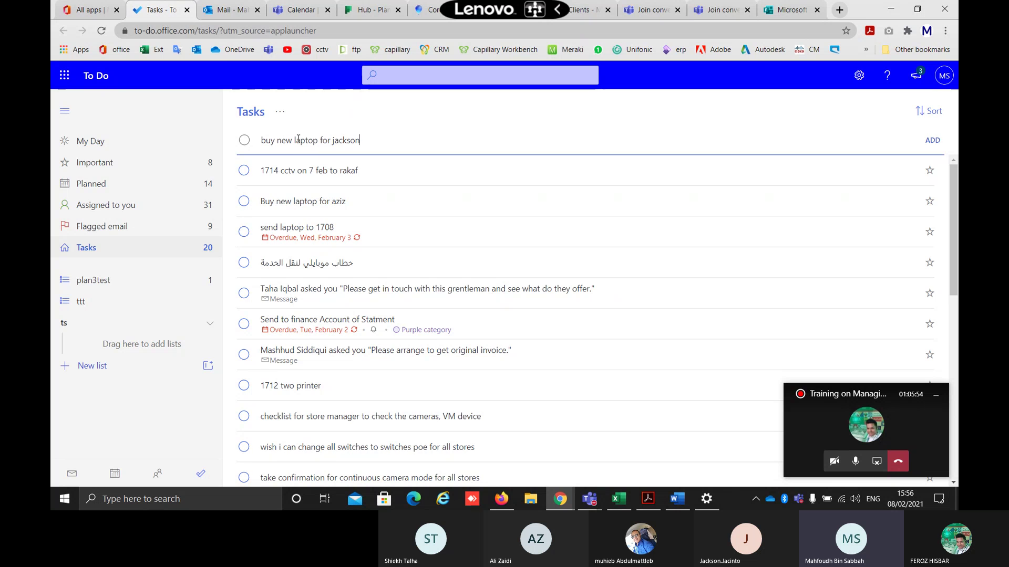
{"action": "key", "text": "Return"}
{"action": "left_click", "coordinate": [399, 165]}
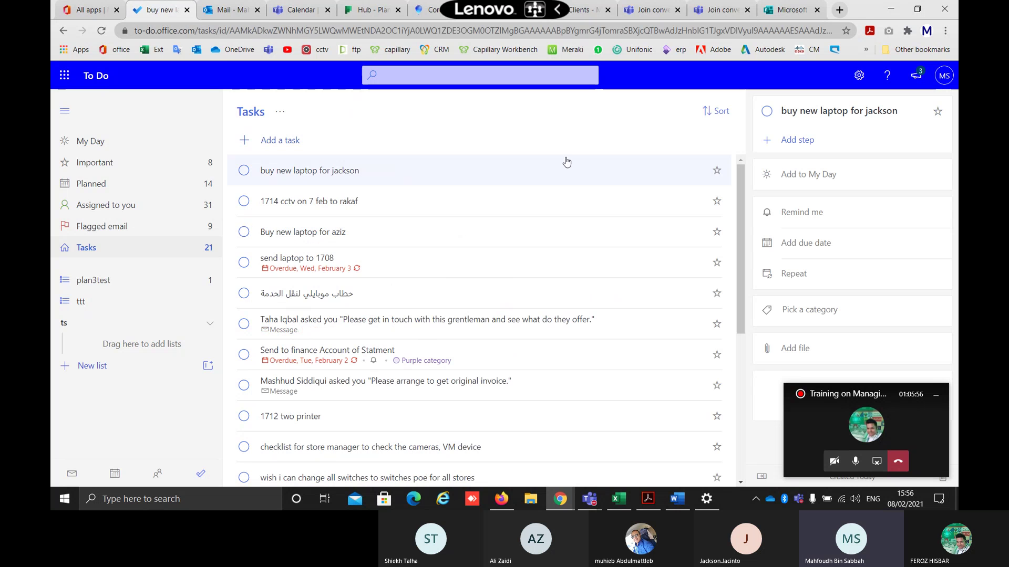
Minimize the floating meeting window and set the new laptop task to repeat daily
{"action": "left_click", "coordinate": [939, 399]}
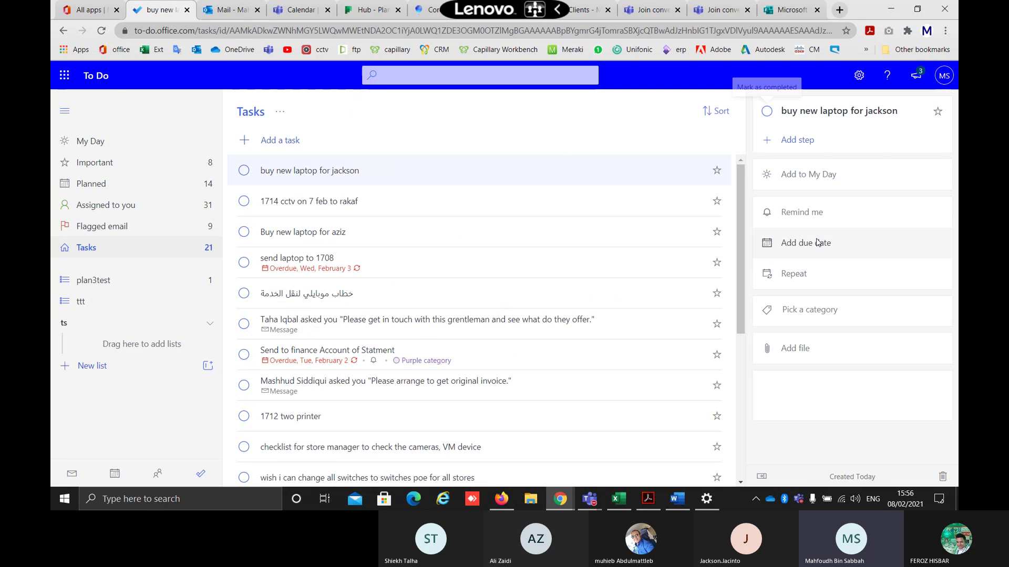
{"action": "left_click", "coordinate": [821, 278]}
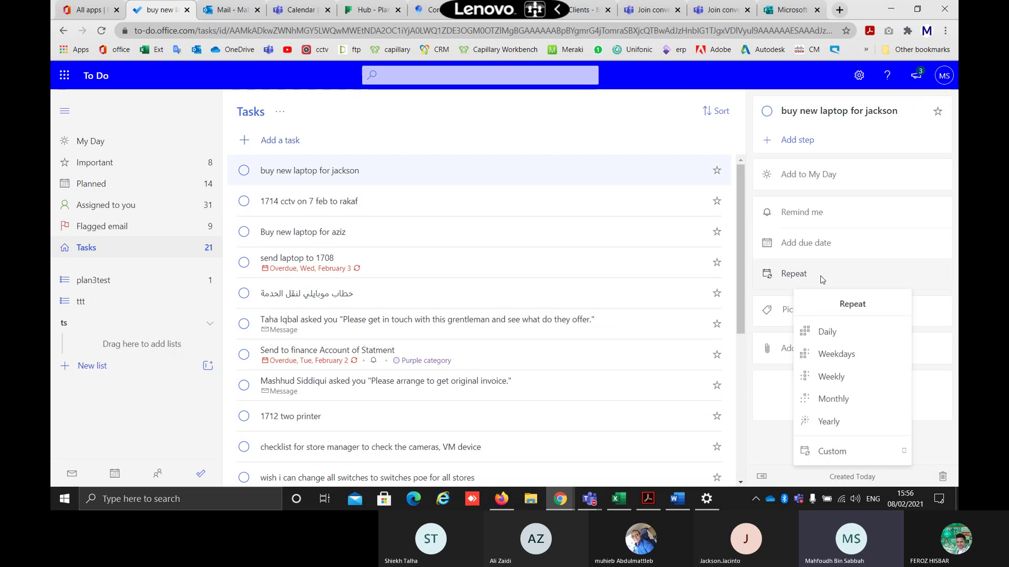
{"action": "left_click", "coordinate": [827, 331]}
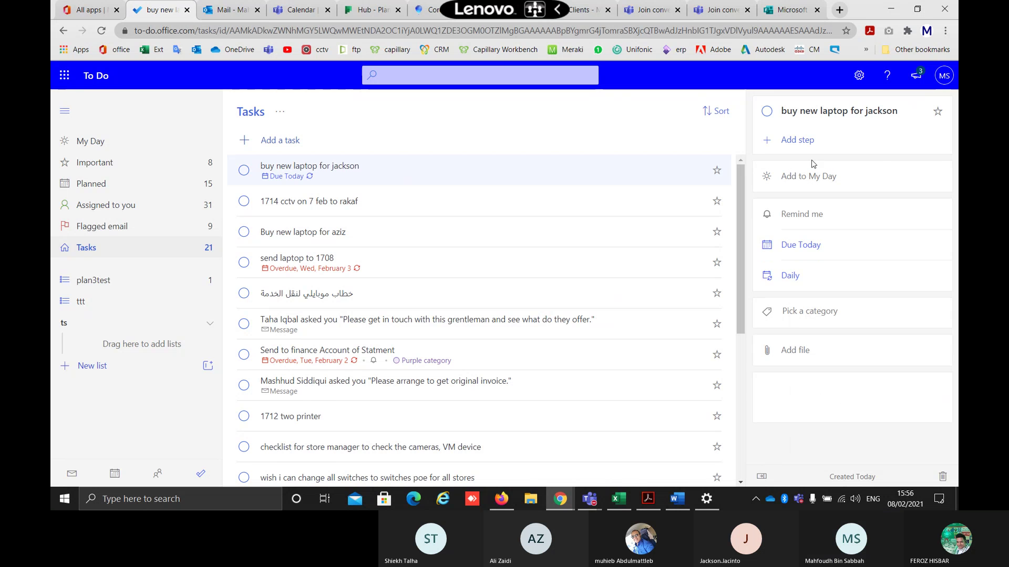
Assign the Blue category to the new laptop task
{"action": "left_click", "coordinate": [818, 310]}
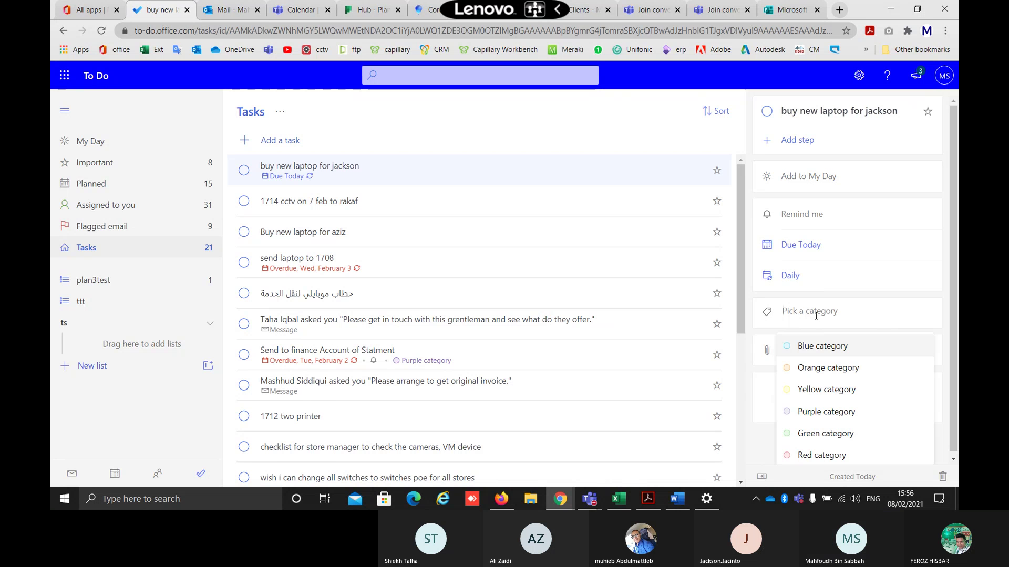
{"action": "left_click", "coordinate": [812, 352]}
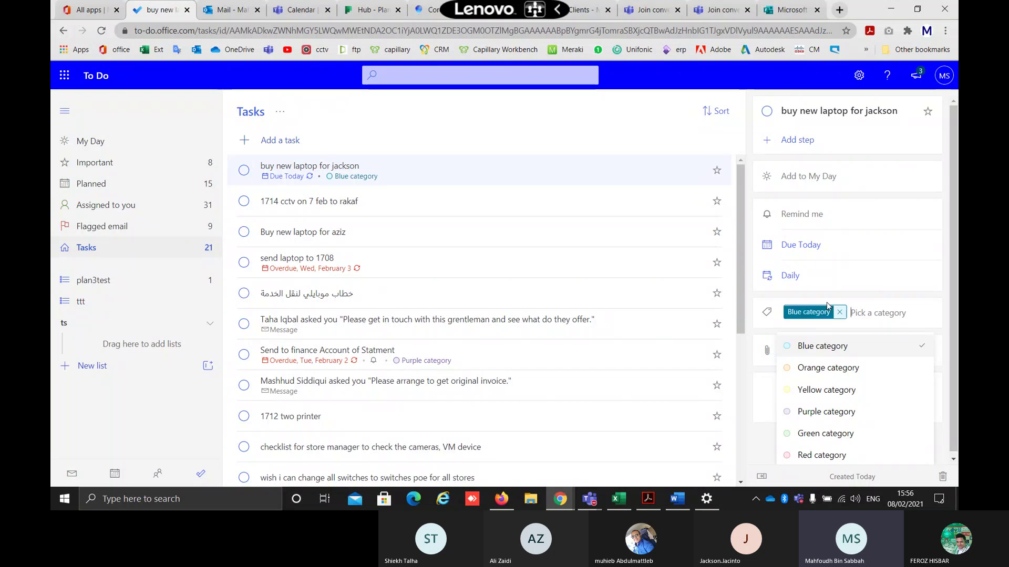
{"action": "left_click", "coordinate": [768, 444]}
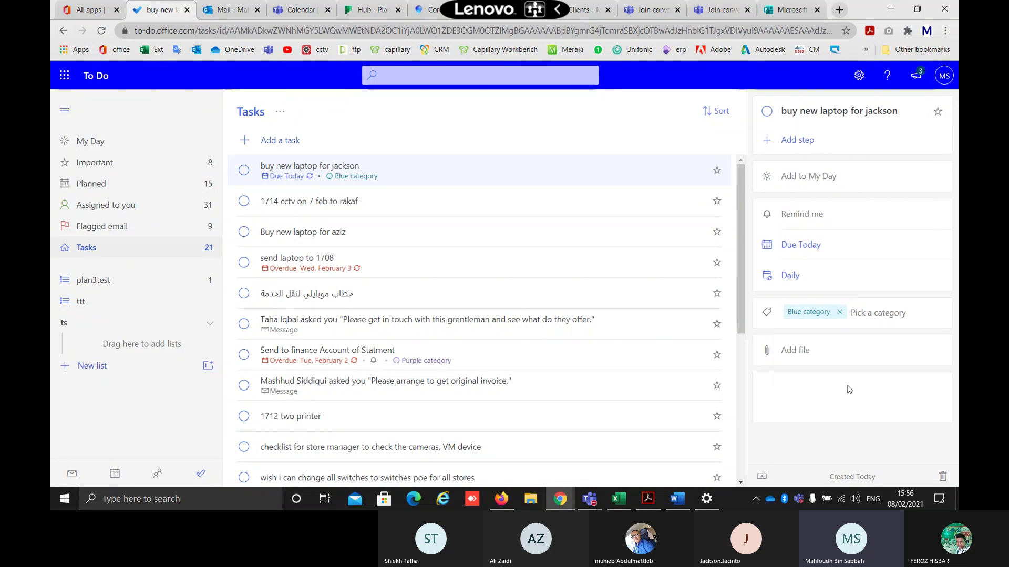
{"action": "left_click", "coordinate": [629, 127]}
Set a reminder on the new laptop task for 9 February 2021 at 04:57 PM
{"action": "left_click", "coordinate": [813, 218]}
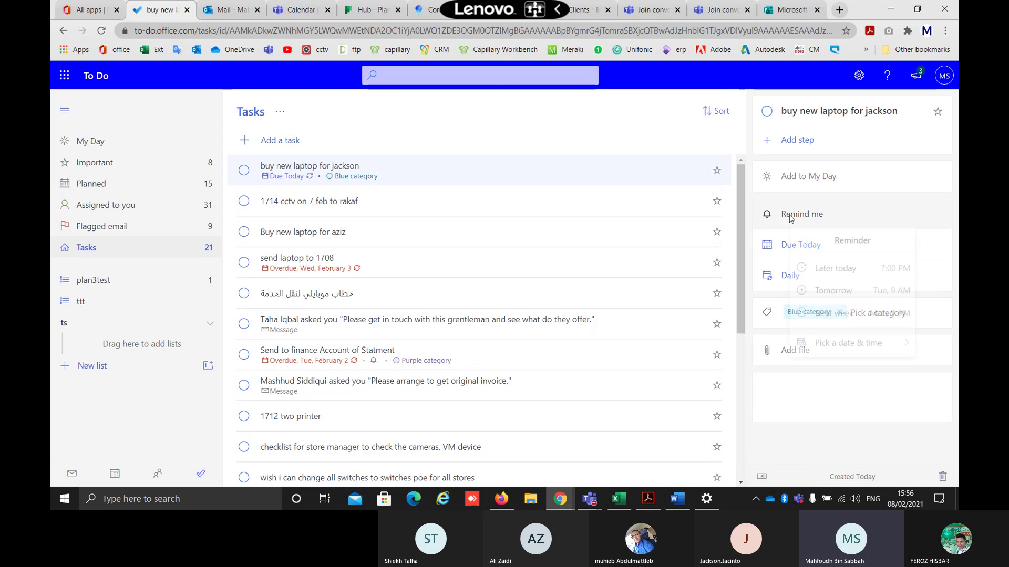
{"action": "mouse_move", "coordinate": [840, 349]}
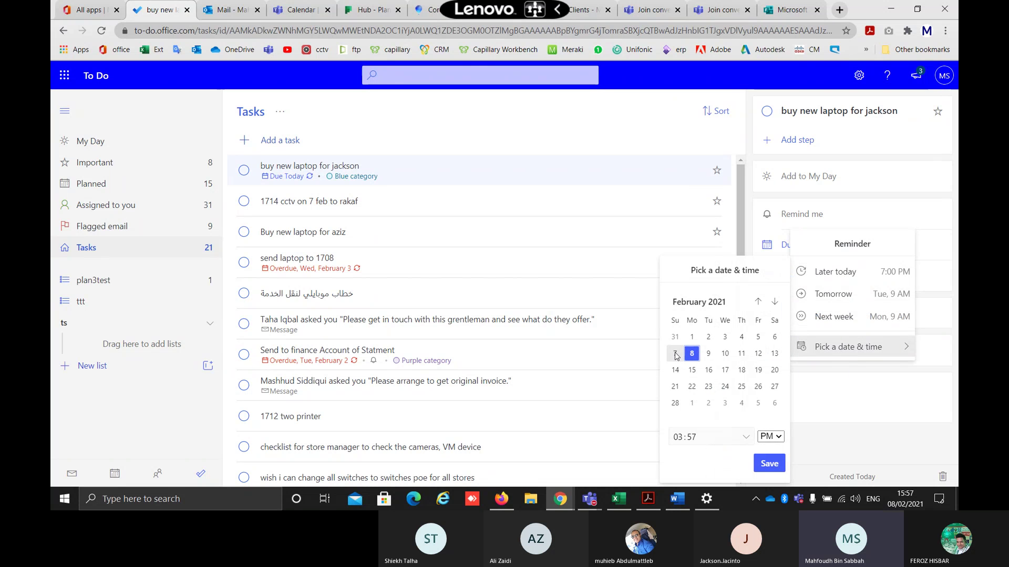
{"action": "left_click", "coordinate": [707, 357]}
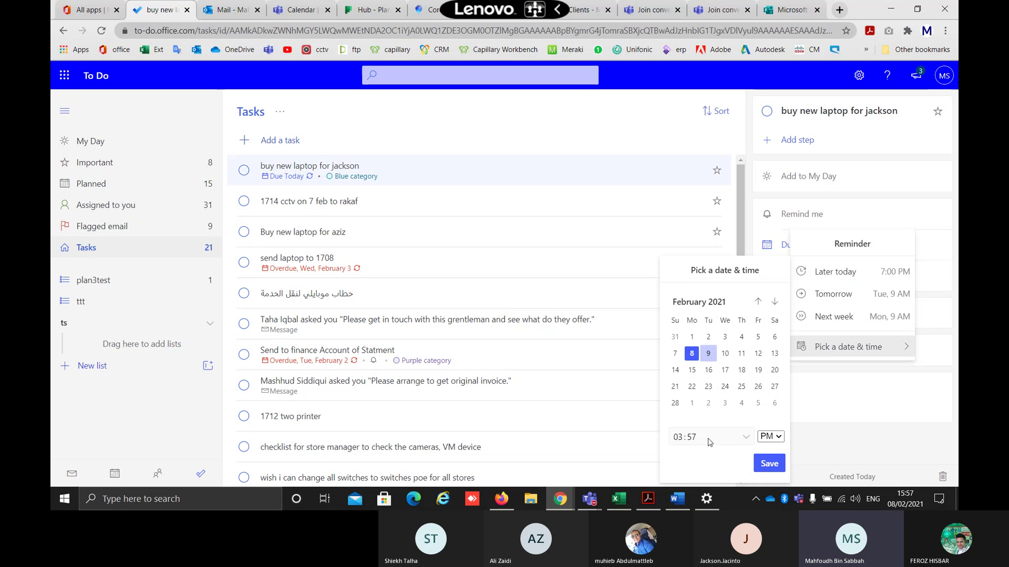
{"action": "left_click", "coordinate": [746, 437]}
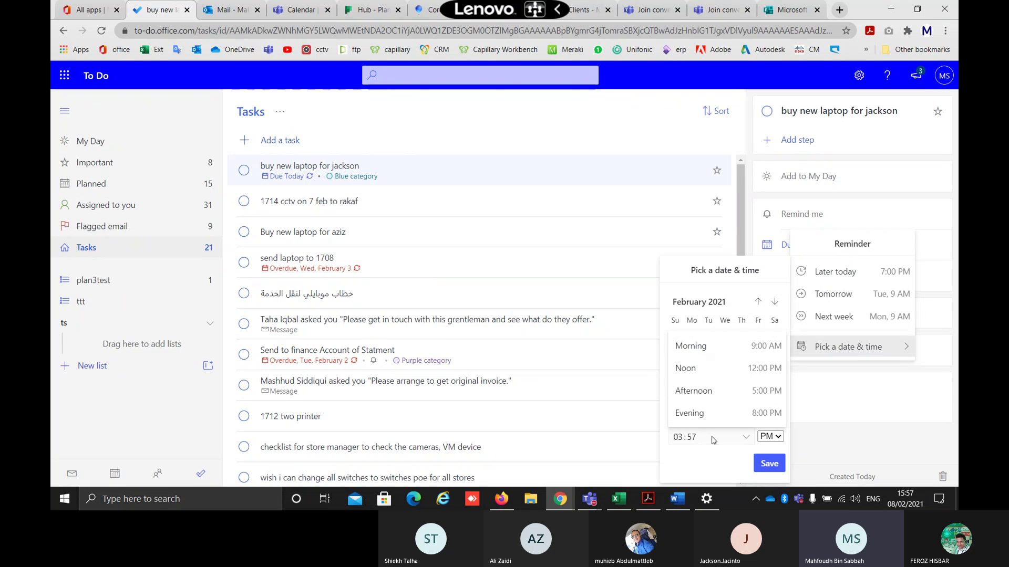
{"action": "left_click", "coordinate": [682, 437]}
{"action": "left_click_drag", "start_coordinate": [681, 437], "coordinate": [677, 438]}
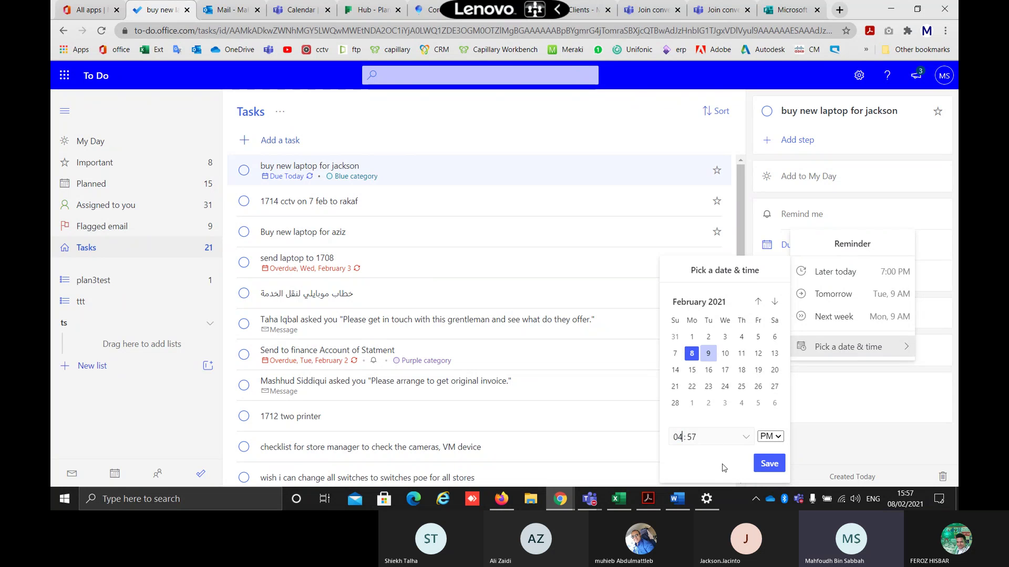
{"action": "left_click", "coordinate": [769, 464]}
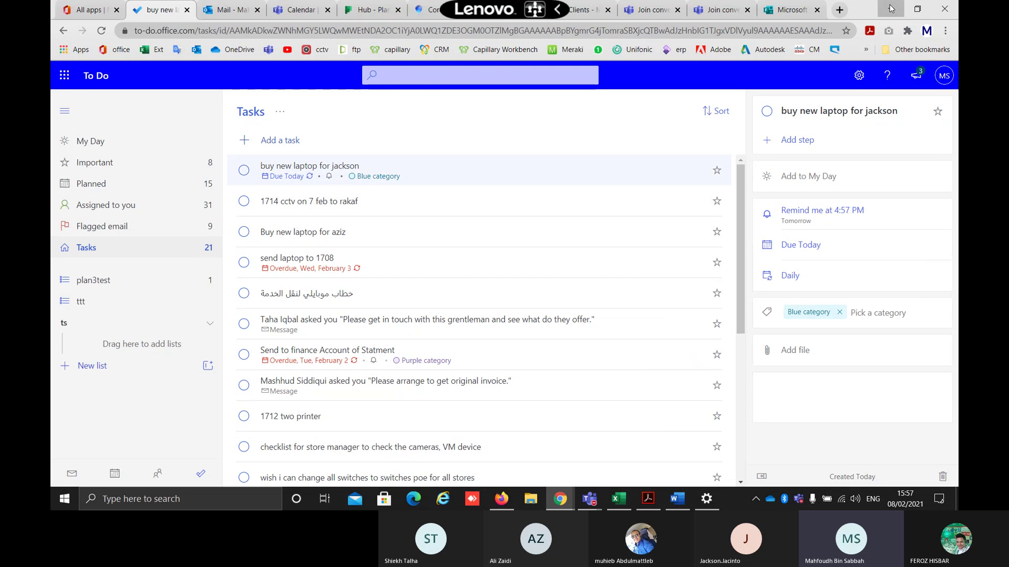
Switch to Teams, reload Tasks by Planner and To Do, and open the personal Tasks list
{"action": "left_click", "coordinate": [890, 9]}
{"action": "mouse_move", "coordinate": [589, 499]}
{"action": "left_click", "coordinate": [478, 420]}
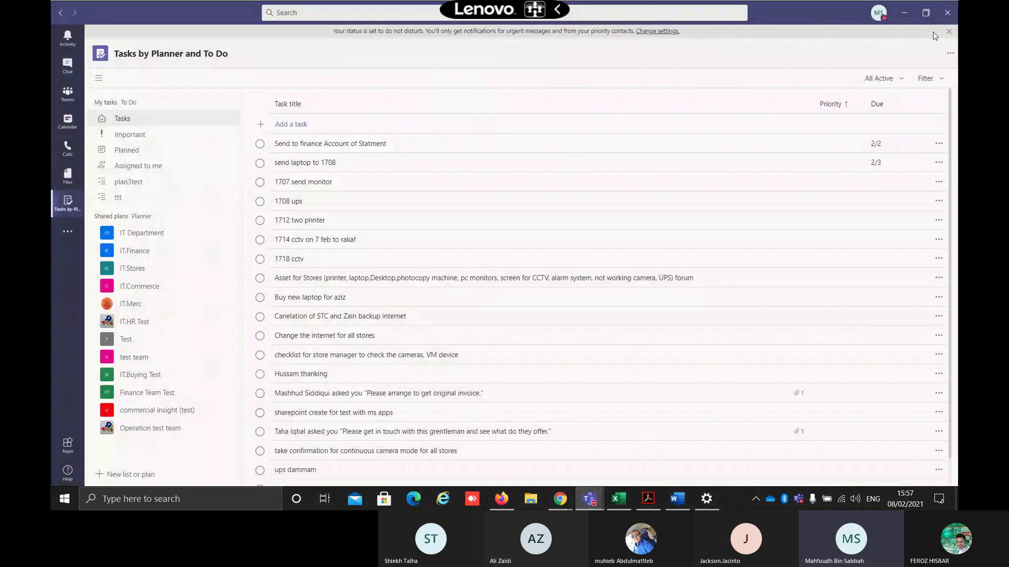
{"action": "left_click", "coordinate": [950, 54]}
{"action": "left_click", "coordinate": [896, 131]}
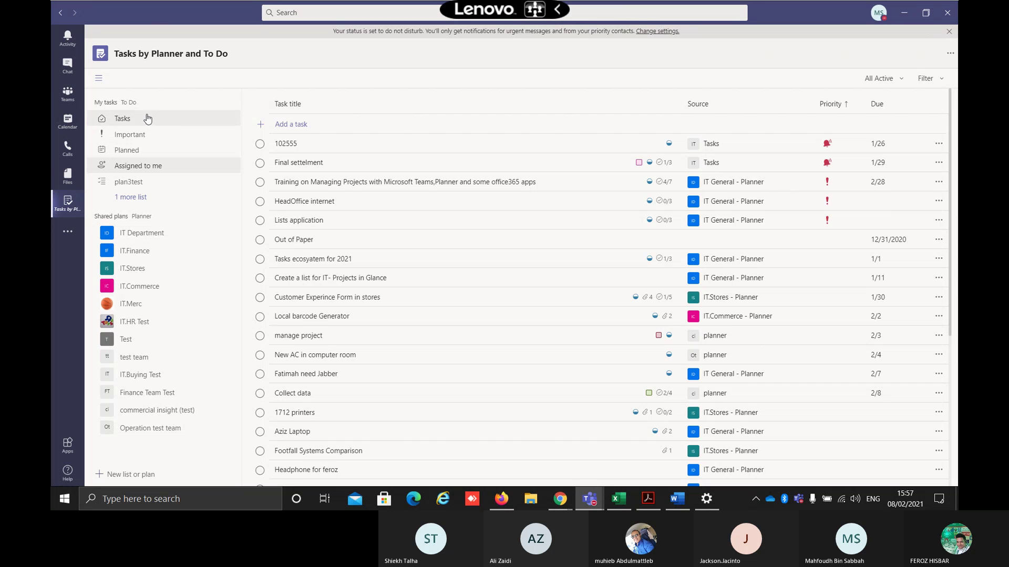
{"action": "left_click", "coordinate": [147, 120]}
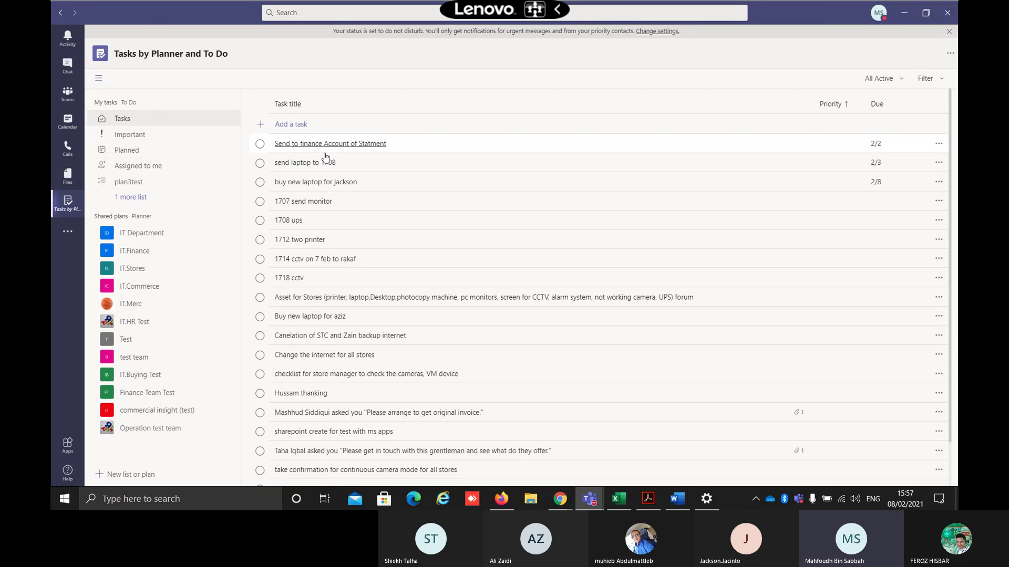
Look through the personal Tasks list and select the new laptop task
{"action": "scroll", "coordinate": [342, 174], "scroll_direction": "down", "scroll_amount": 1}
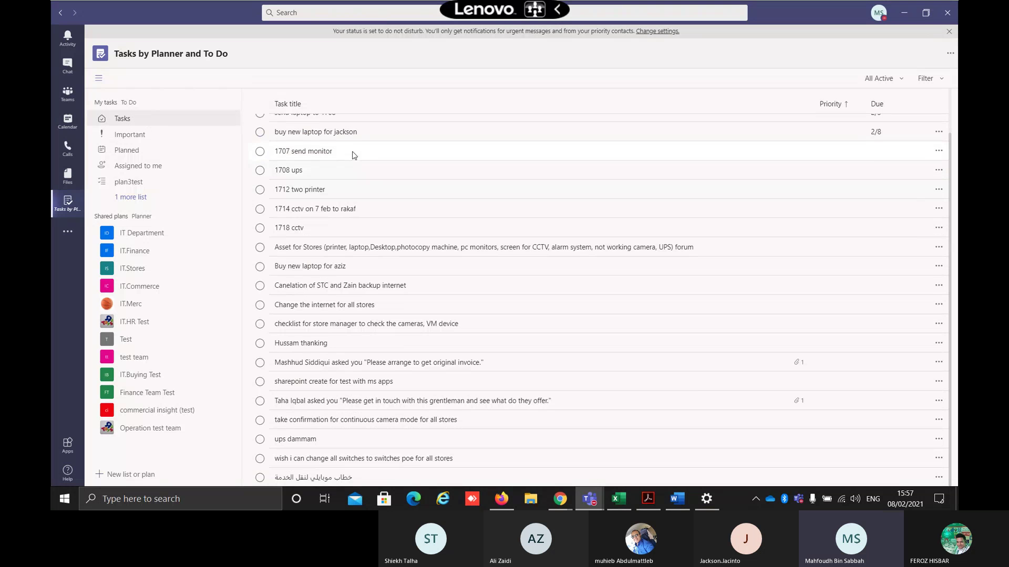
{"action": "scroll", "coordinate": [400, 236], "scroll_direction": "up", "scroll_amount": 1}
{"action": "scroll", "coordinate": [463, 318], "scroll_direction": "down", "scroll_amount": 1}
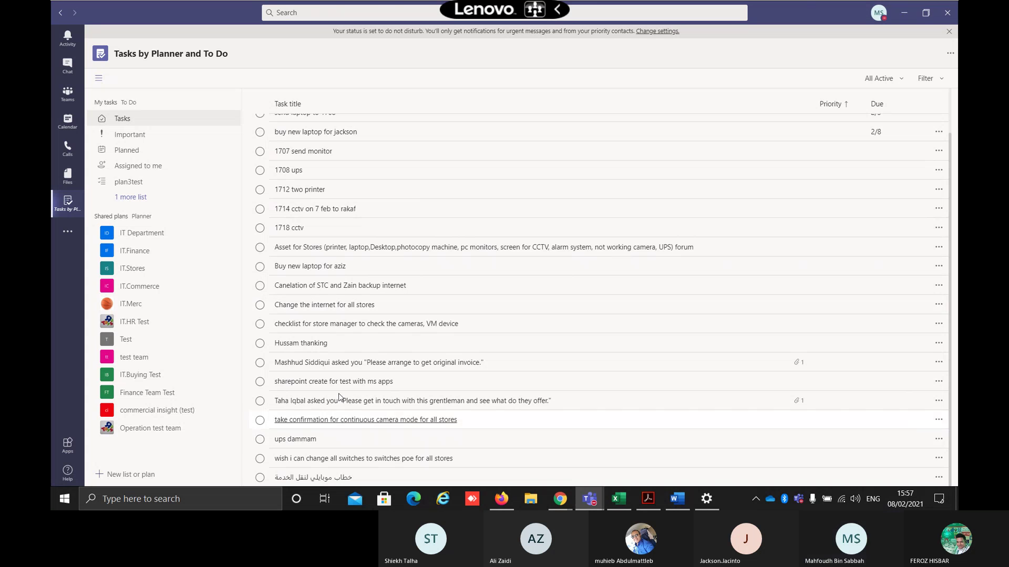
{"action": "scroll", "coordinate": [368, 263], "scroll_direction": "up", "scroll_amount": 1}
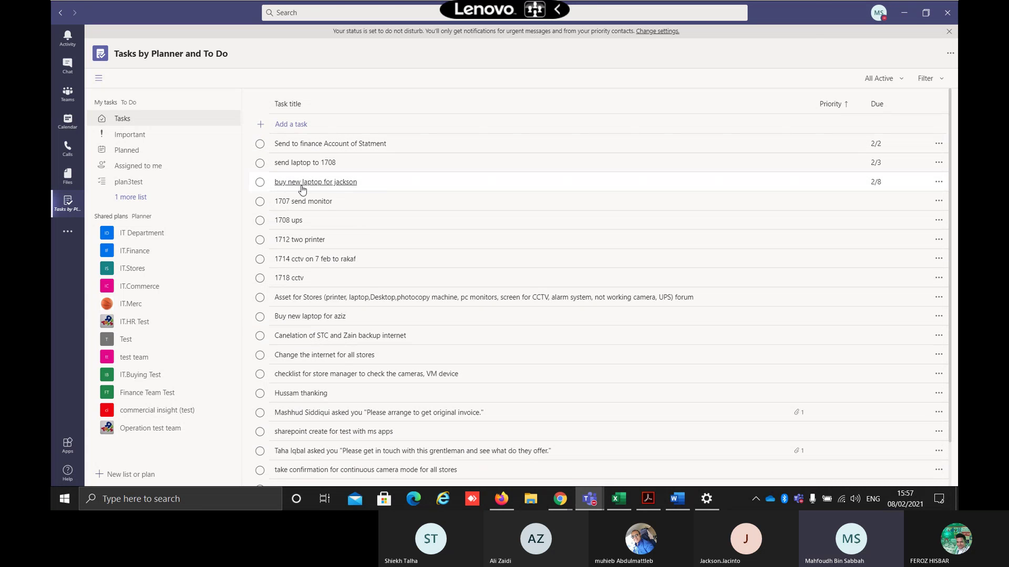
{"action": "left_click", "coordinate": [386, 182]}
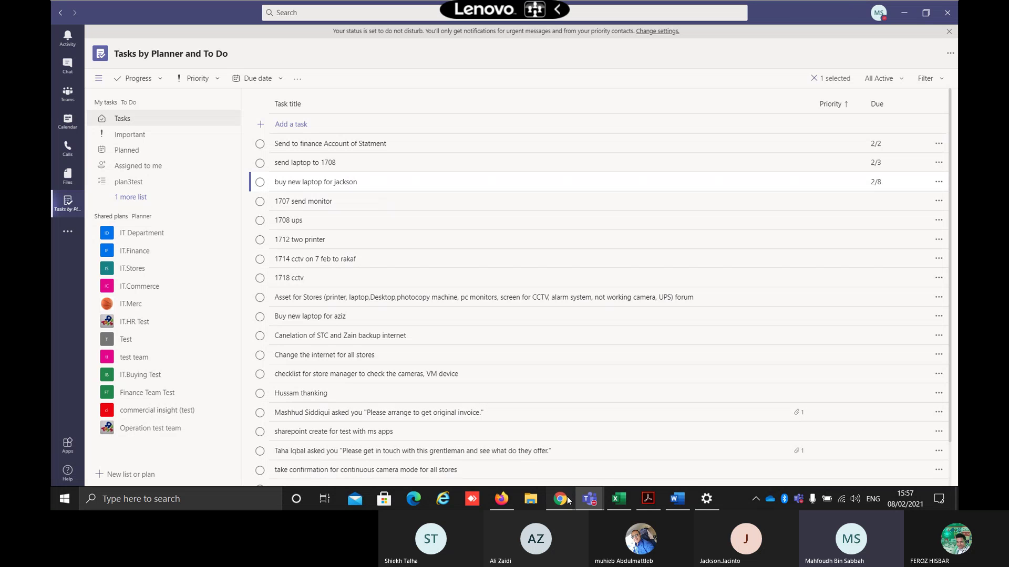
Switch to Chrome, return to the Office 365 apps page, and launch Power Automate
{"action": "mouse_move", "coordinate": [560, 499]}
{"action": "left_click", "coordinate": [512, 473]}
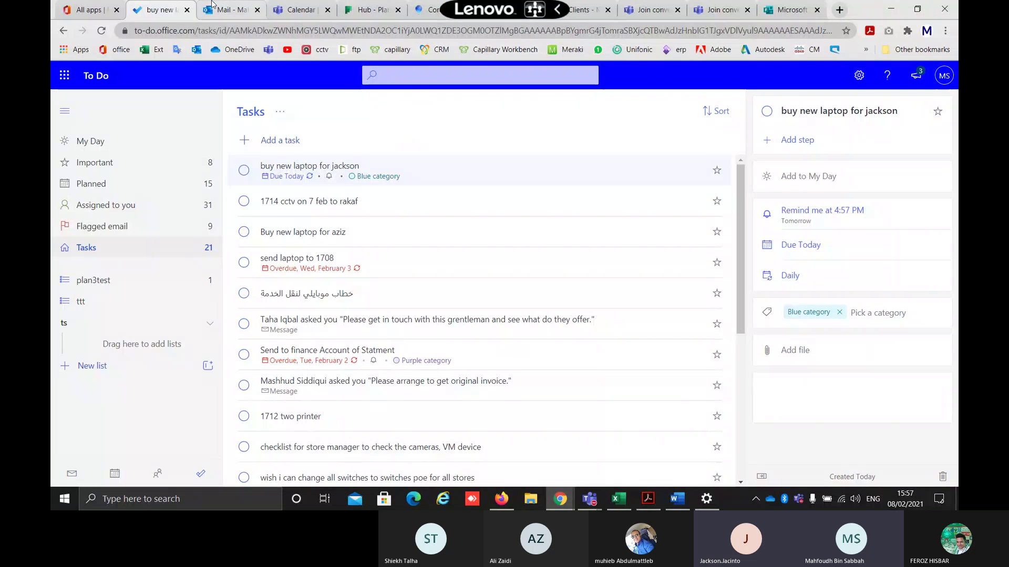
{"action": "left_click", "coordinate": [84, 9]}
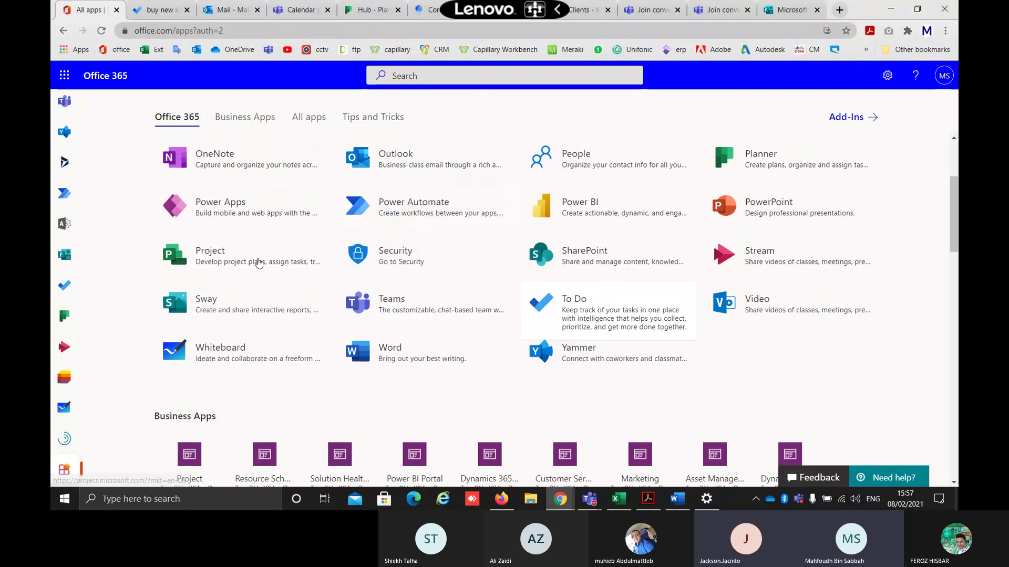
{"action": "scroll", "coordinate": [604, 309], "scroll_direction": "up", "scroll_amount": 3}
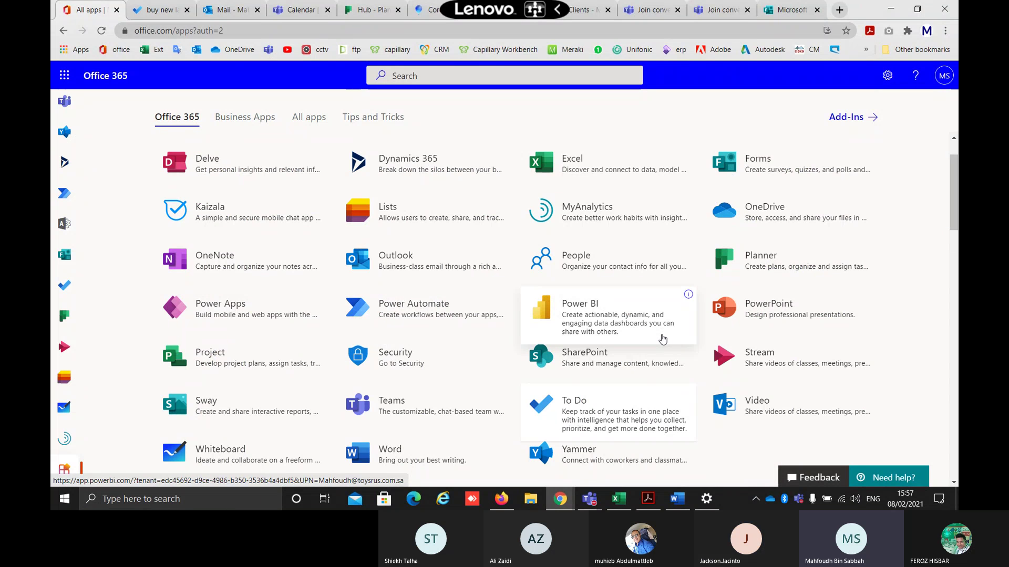
{"action": "scroll", "coordinate": [662, 338], "scroll_direction": "down", "scroll_amount": 3}
{"action": "mouse_move", "coordinate": [361, 197]}
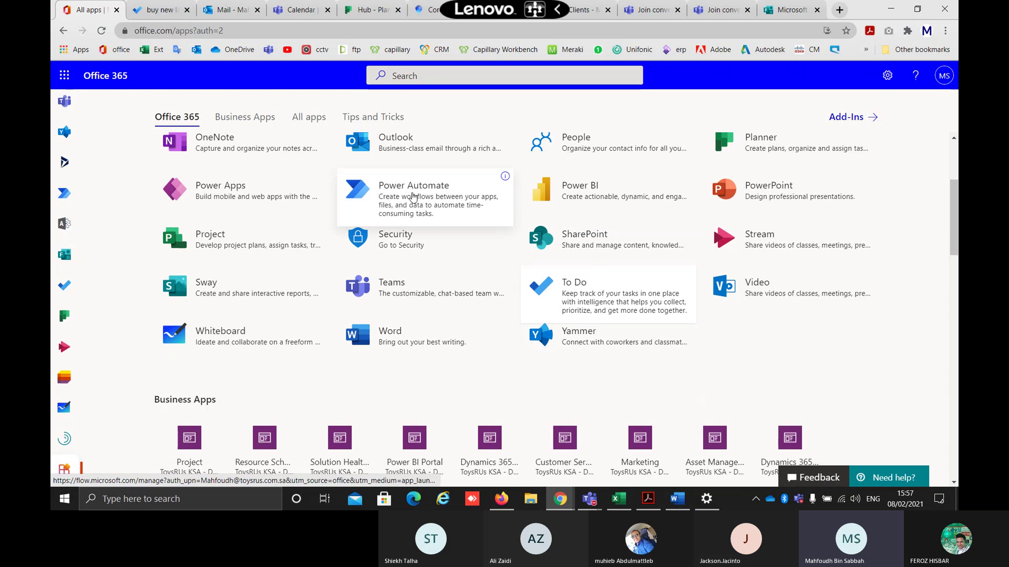
{"action": "left_click", "coordinate": [465, 217]}
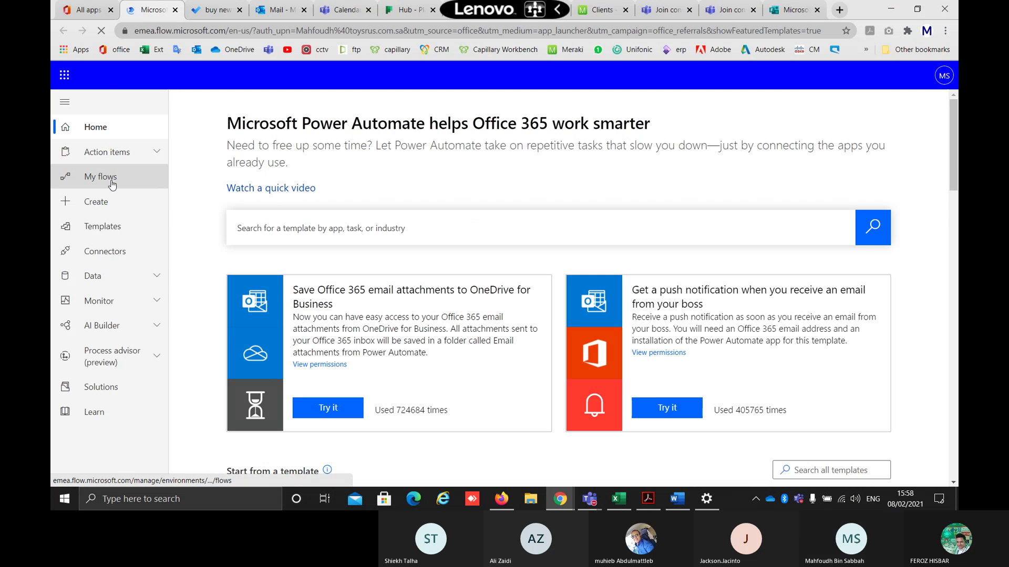
Open the flow creation page, search for "twi", and view the Twitter connector's flow templates
{"action": "left_click", "coordinate": [116, 207]}
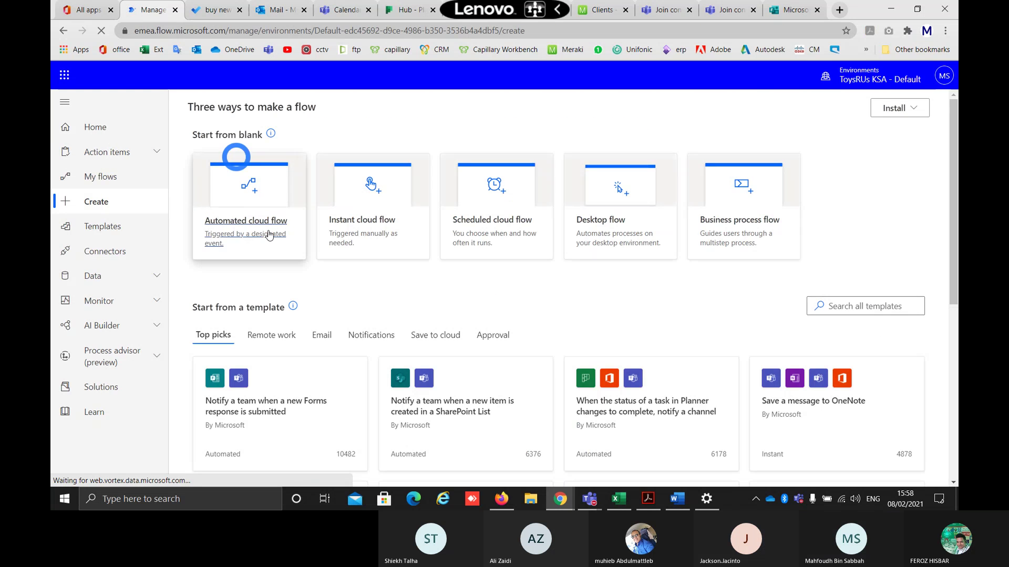
{"action": "left_click", "coordinate": [349, 78]}
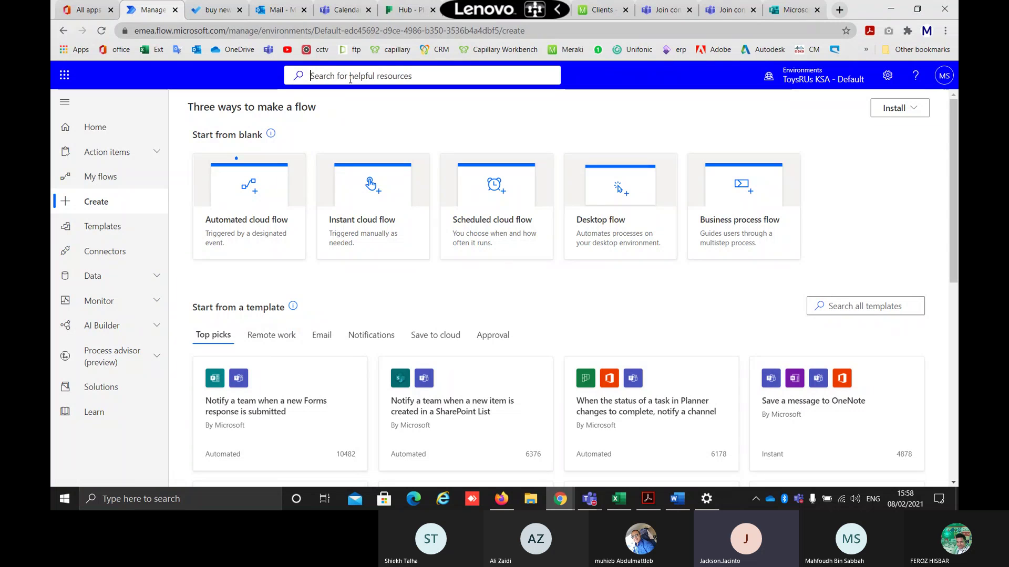
{"action": "type", "text": "tw"}
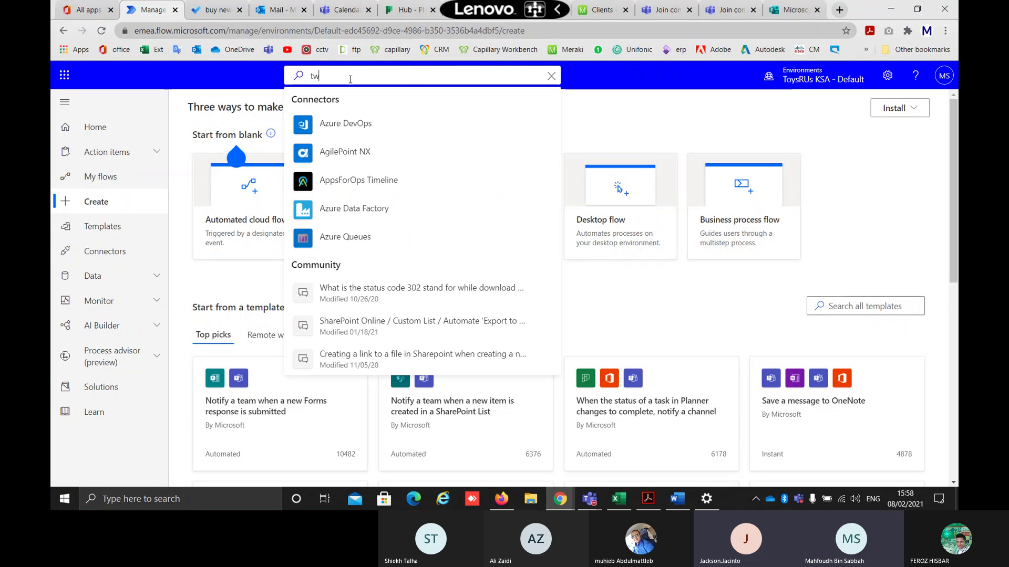
{"action": "type", "text": "i"}
{"action": "left_click", "coordinate": [337, 215]}
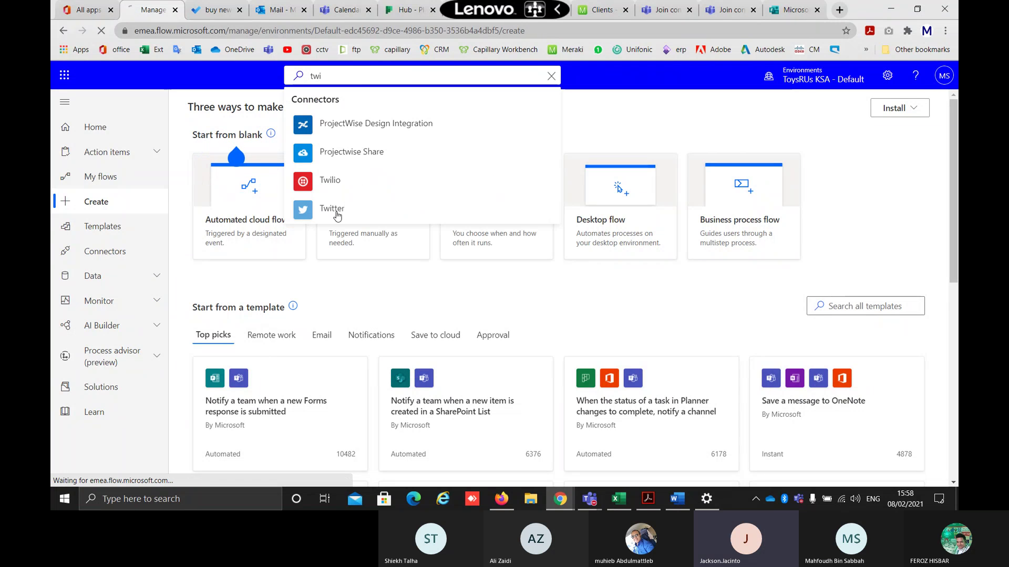
{"action": "scroll", "coordinate": [368, 236], "scroll_direction": "down", "scroll_amount": 5}
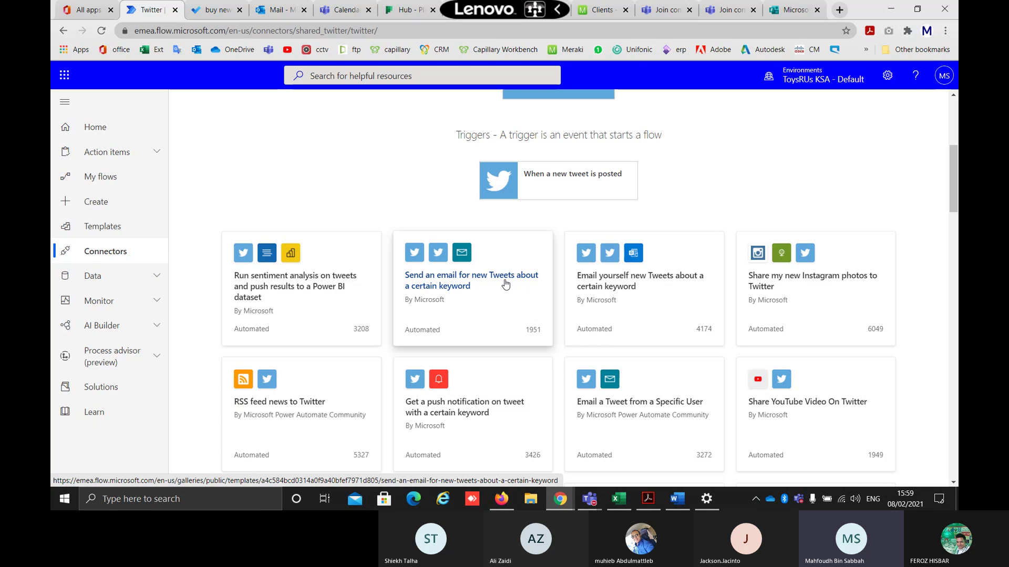
Return to the Office 365 apps page, look over the apps, and switch to the ongoing Teams meeting window
{"action": "key", "text": "ctrl+1"}
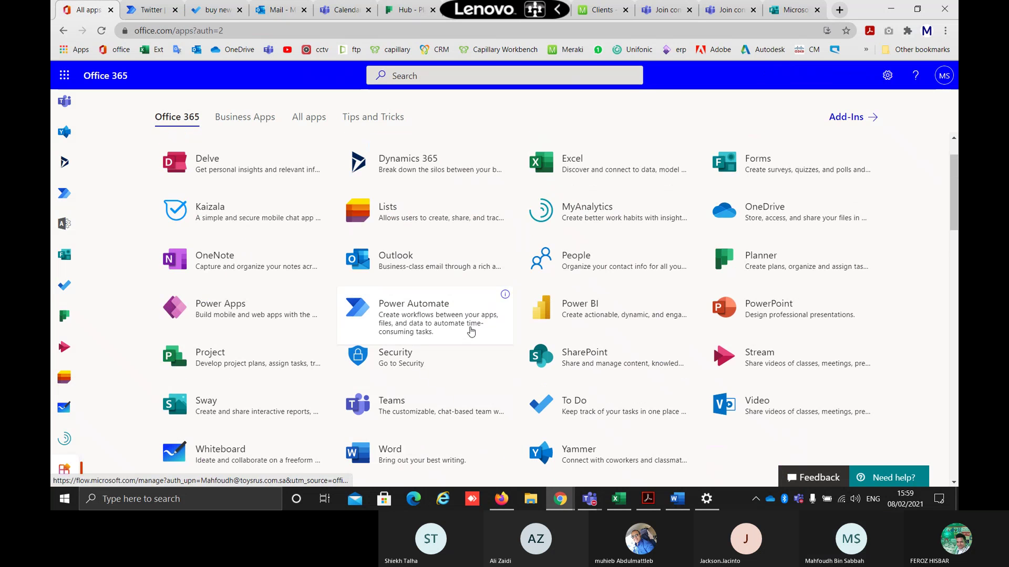
{"action": "scroll", "coordinate": [471, 331], "scroll_direction": "up", "scroll_amount": 2}
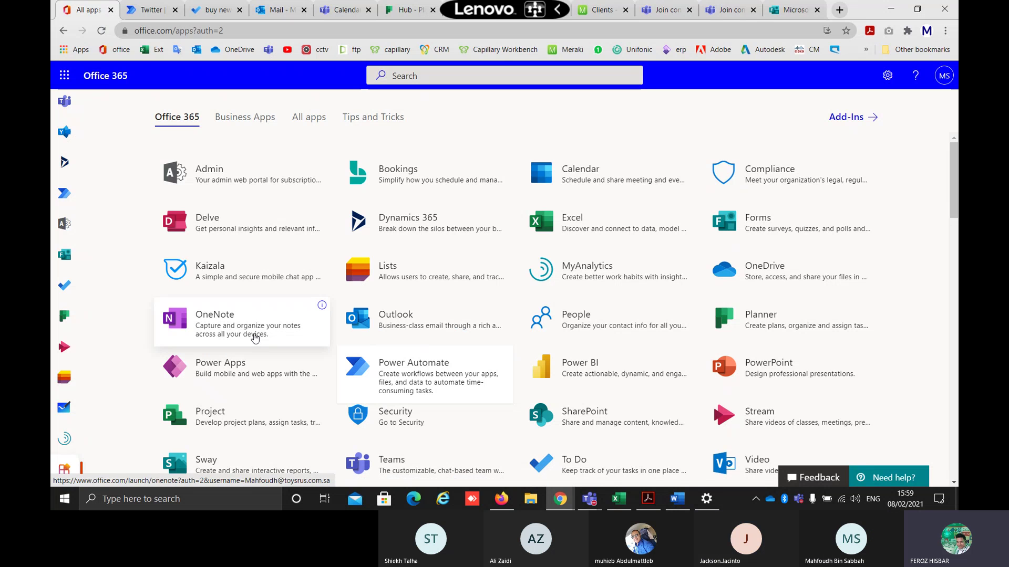
{"action": "mouse_move", "coordinate": [590, 499]}
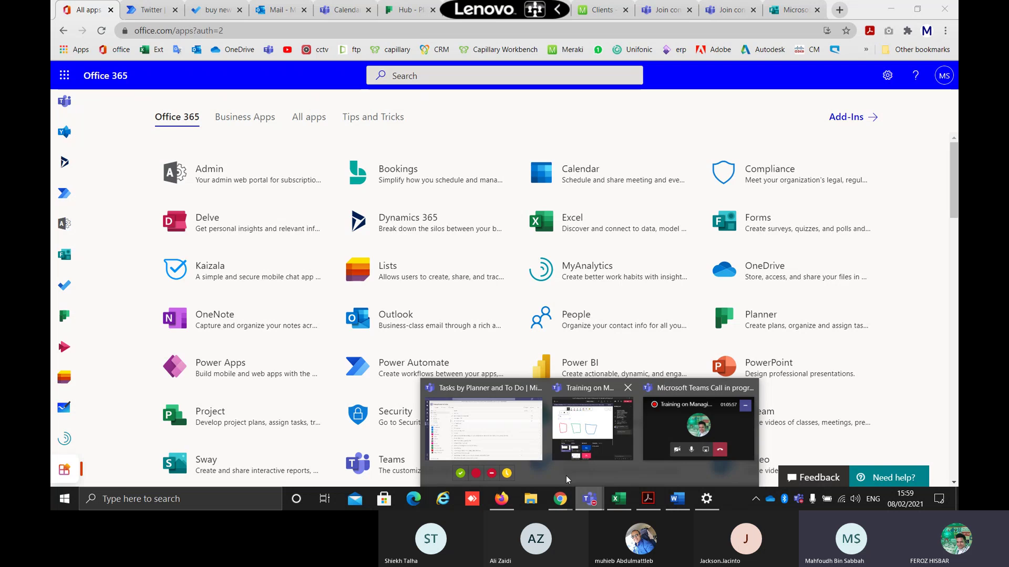
{"action": "left_click", "coordinate": [521, 445]}
{"action": "left_click", "coordinate": [600, 446]}
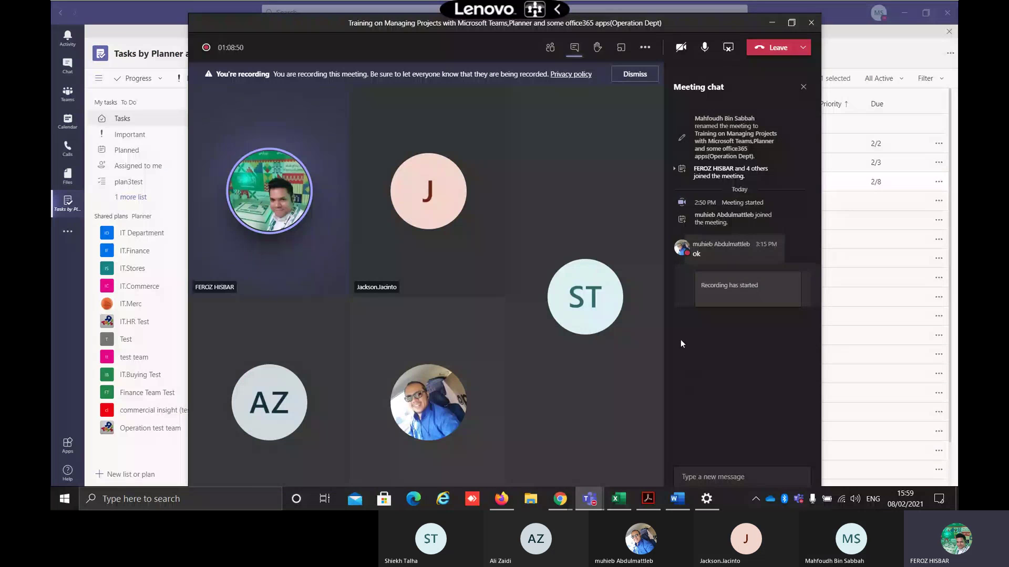
Start taking meeting notes for the ongoing meeting and title the first section "Training"
{"action": "left_click", "coordinate": [647, 51]}
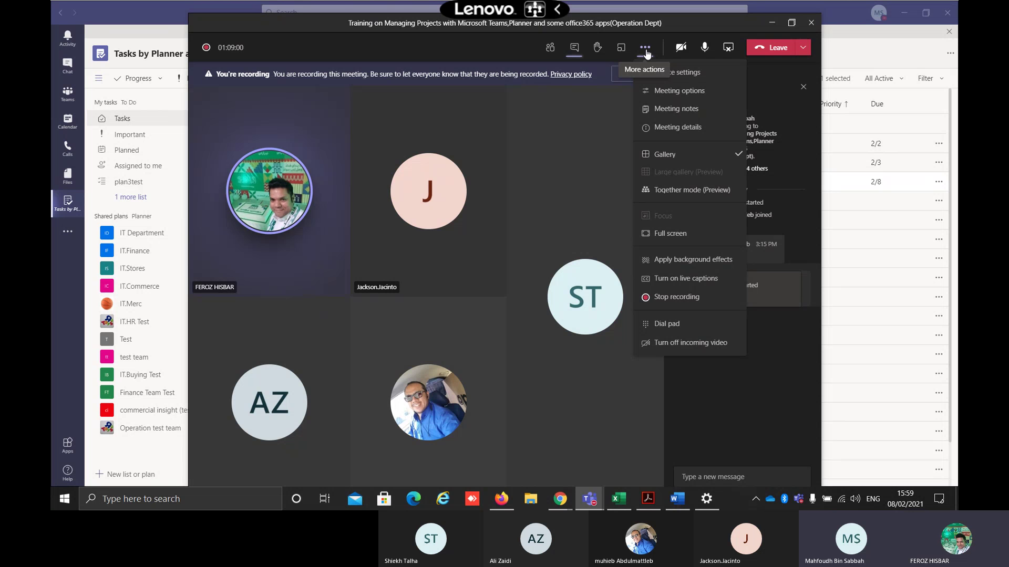
{"action": "left_click", "coordinate": [701, 109]}
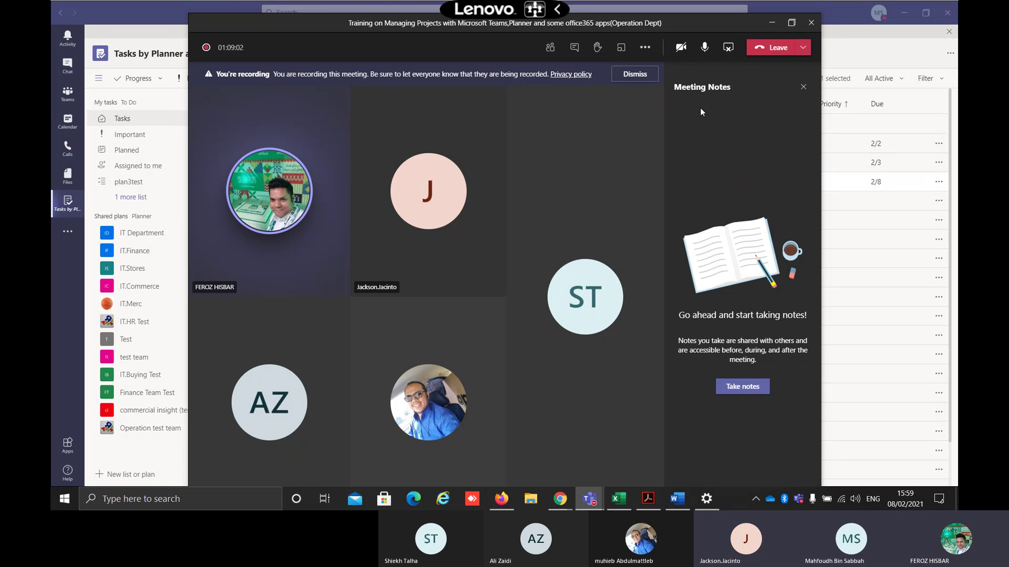
{"action": "left_click", "coordinate": [734, 393]}
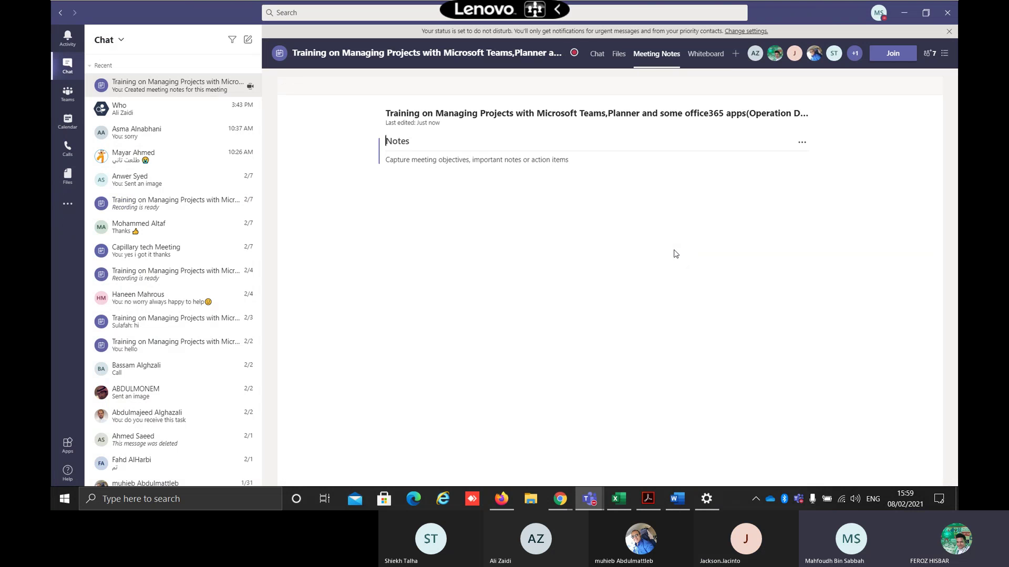
{"action": "type", "text": "TR"}
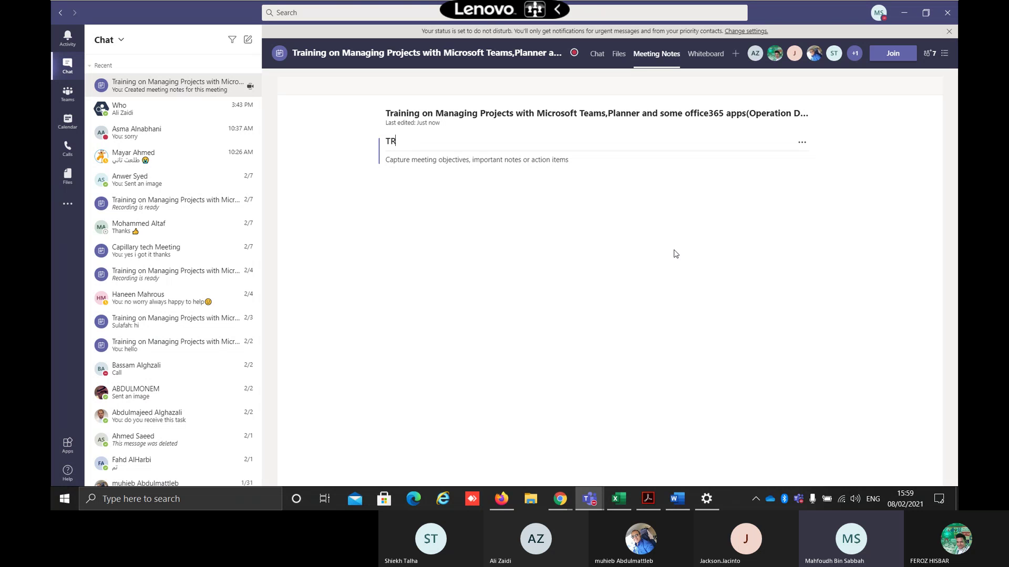
{"action": "key", "text": "BackSpace"}
{"action": "type", "text": "raining"}
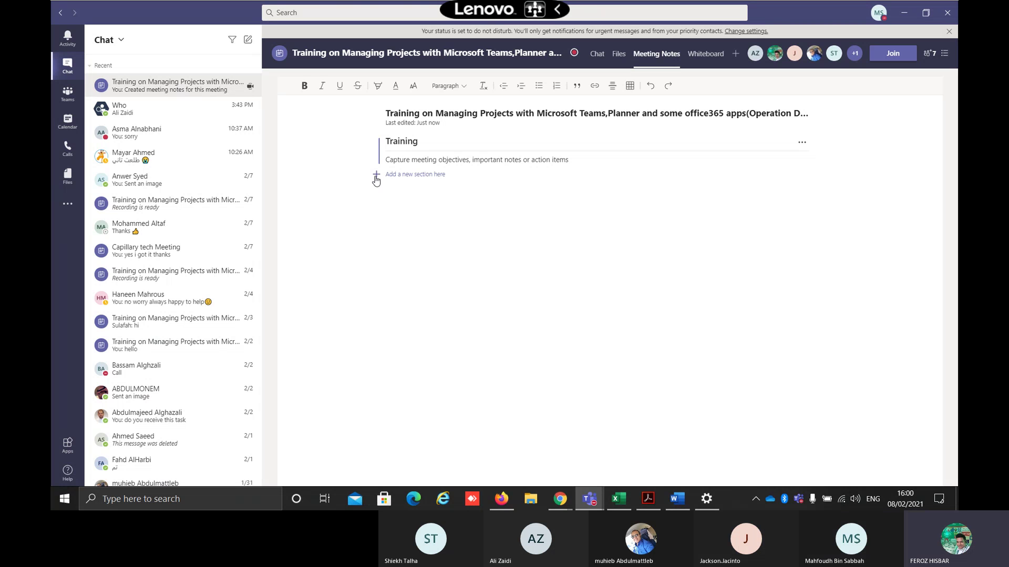
Add a second section to the meeting notes and write "Teams,planner and lists applications" under the Training section
{"action": "left_click", "coordinate": [396, 174]}
{"action": "left_click", "coordinate": [429, 146]}
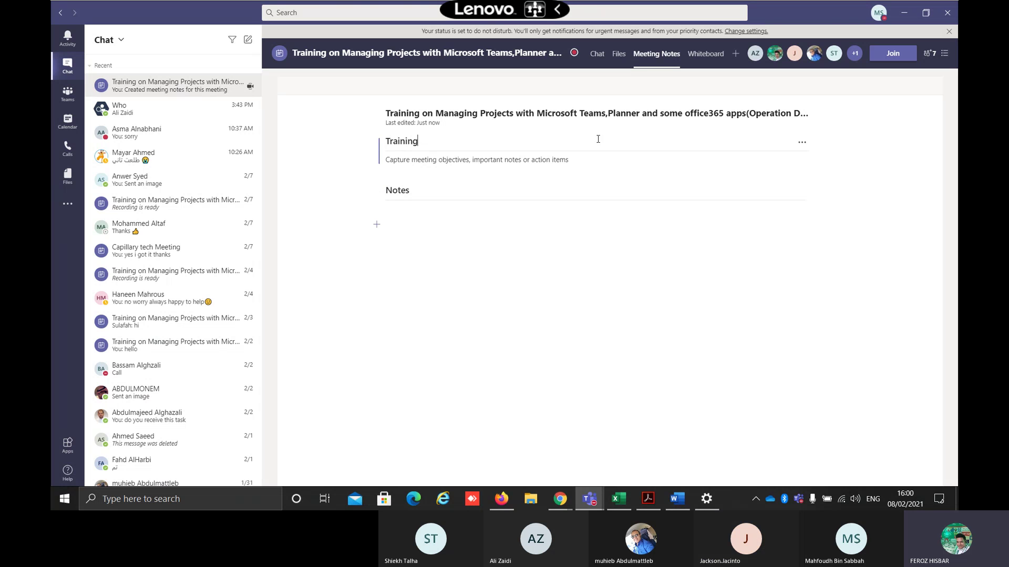
{"action": "left_click", "coordinate": [804, 143]}
{"action": "left_click", "coordinate": [443, 160]}
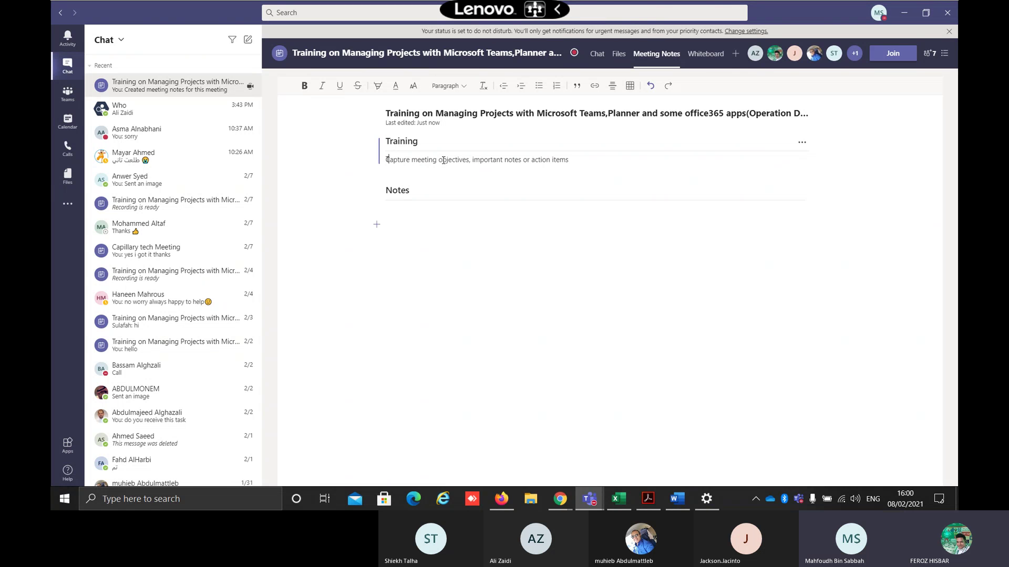
{"action": "type", "text": "Teams,planner and lists appl"}
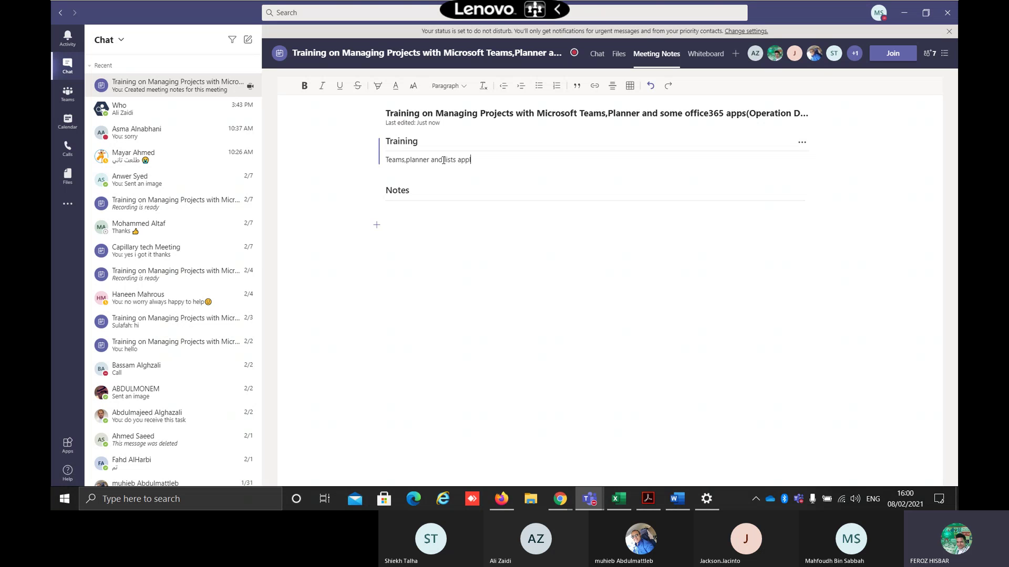
{"action": "type", "text": "on"}
{"action": "type", "text": "s"}
{"action": "key", "text": "Return"}
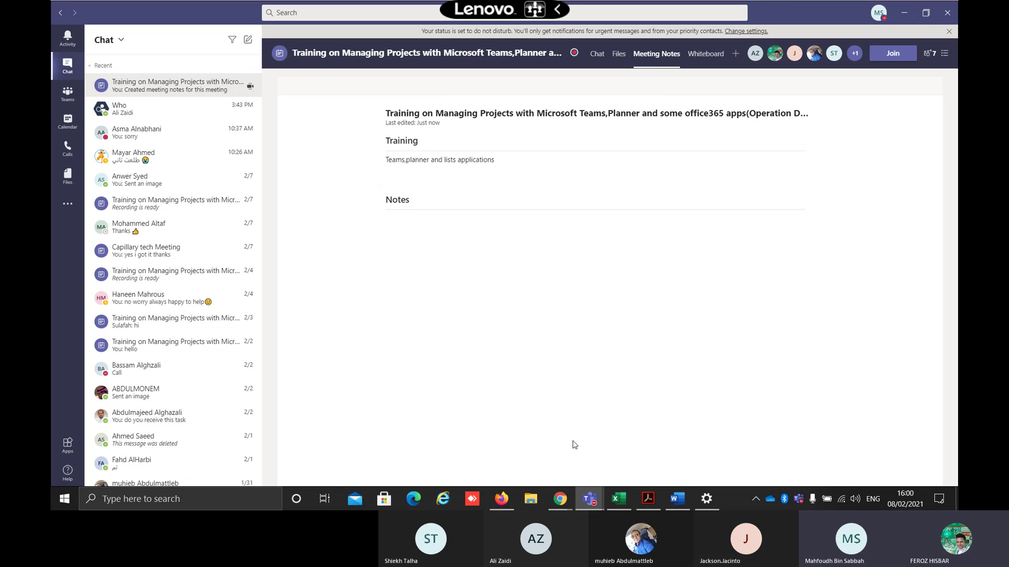
Switch to Chrome, open OneNote from the Office 365 apps page, and create a notebook named "new note"
{"action": "mouse_move", "coordinate": [561, 499]}
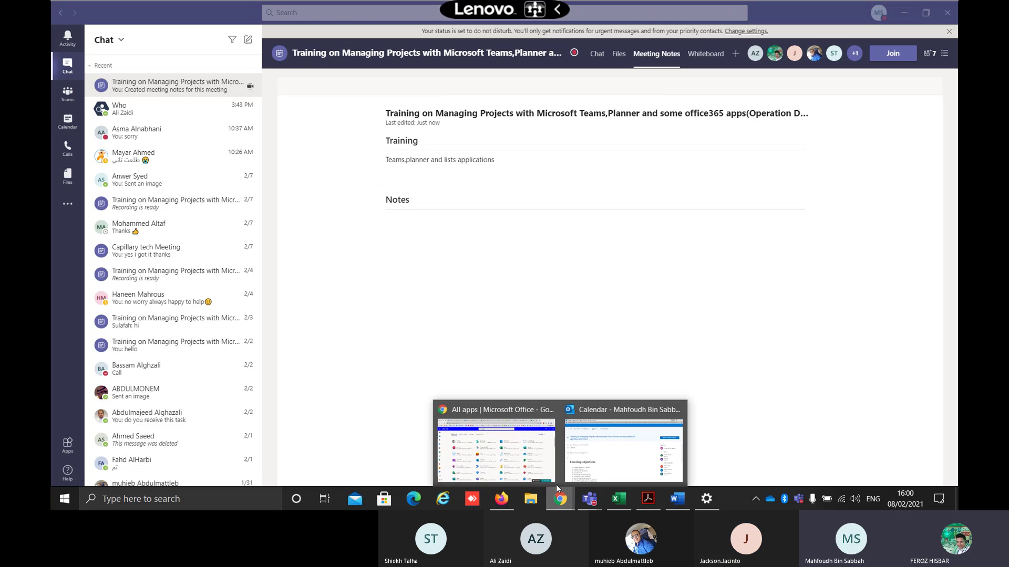
{"action": "left_click", "coordinate": [521, 461]}
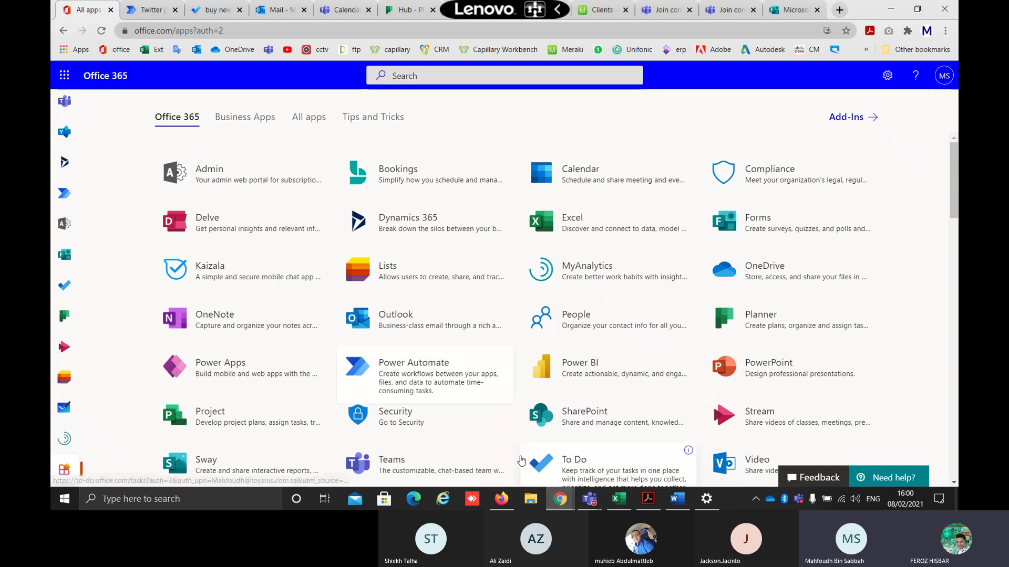
{"action": "left_click", "coordinate": [226, 328]}
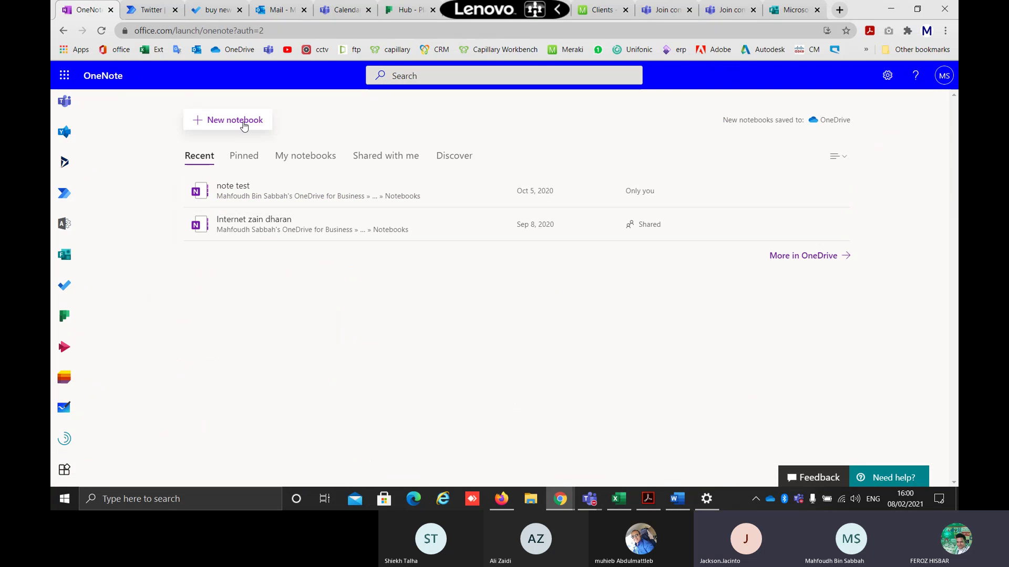
{"action": "left_click", "coordinate": [243, 123]}
{"action": "left_click", "coordinate": [435, 267]}
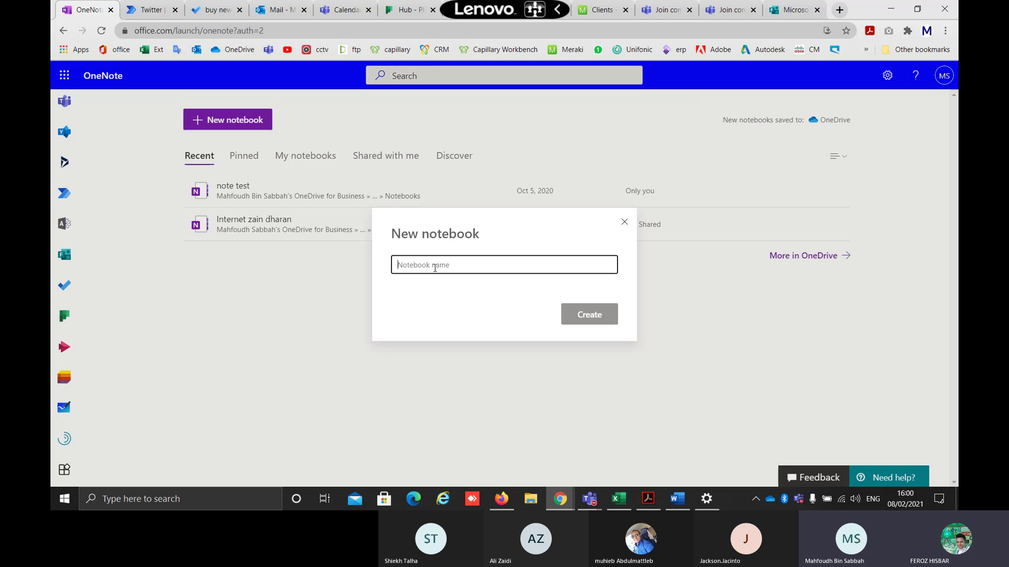
{"action": "type", "text": "new n"}
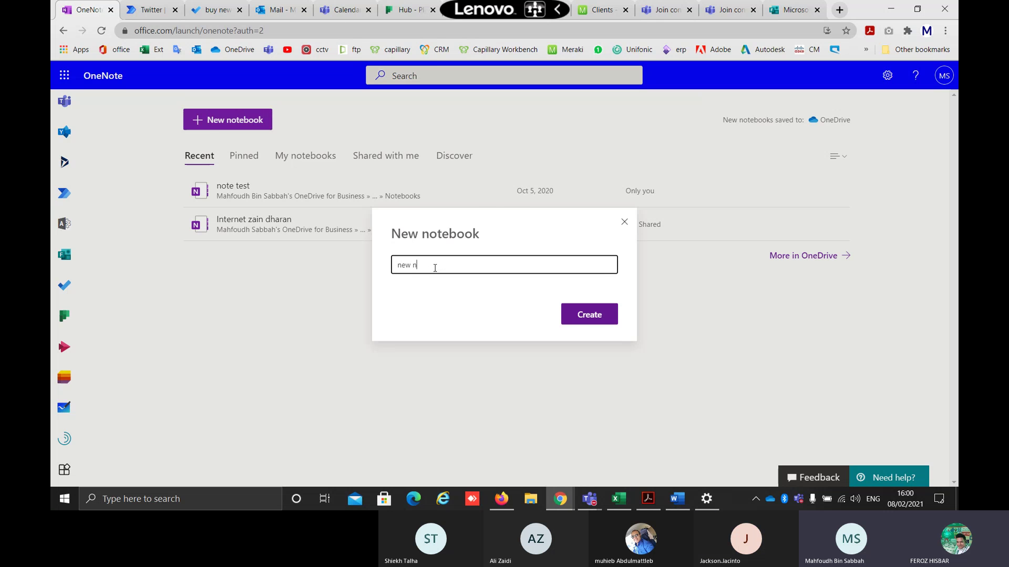
{"action": "type", "text": "ote"}
{"action": "key", "text": "Return"}
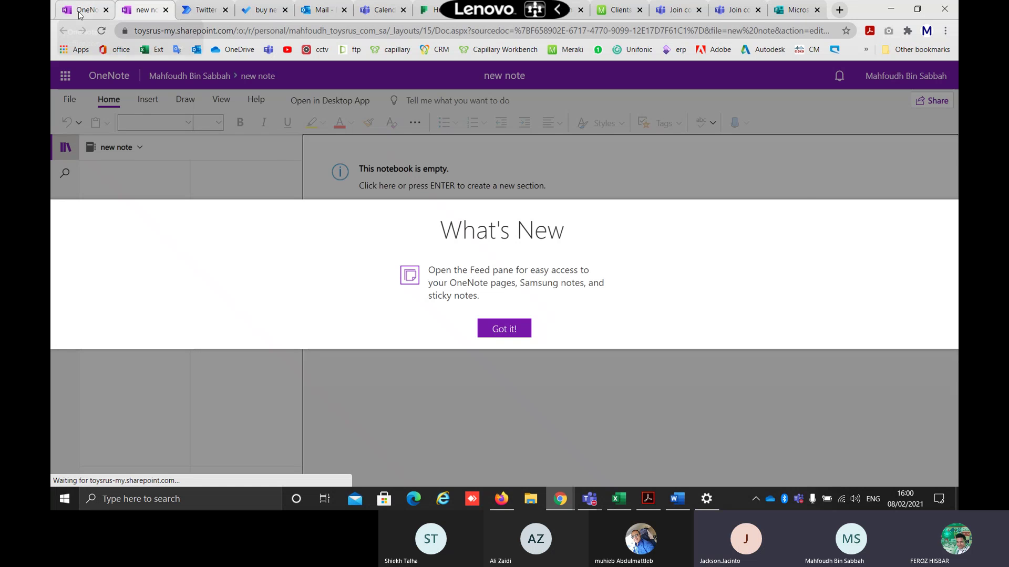
Return to the Office 365 home page and look over the recent files
{"action": "left_click", "coordinate": [81, 10]}
{"action": "left_click", "coordinate": [119, 50]}
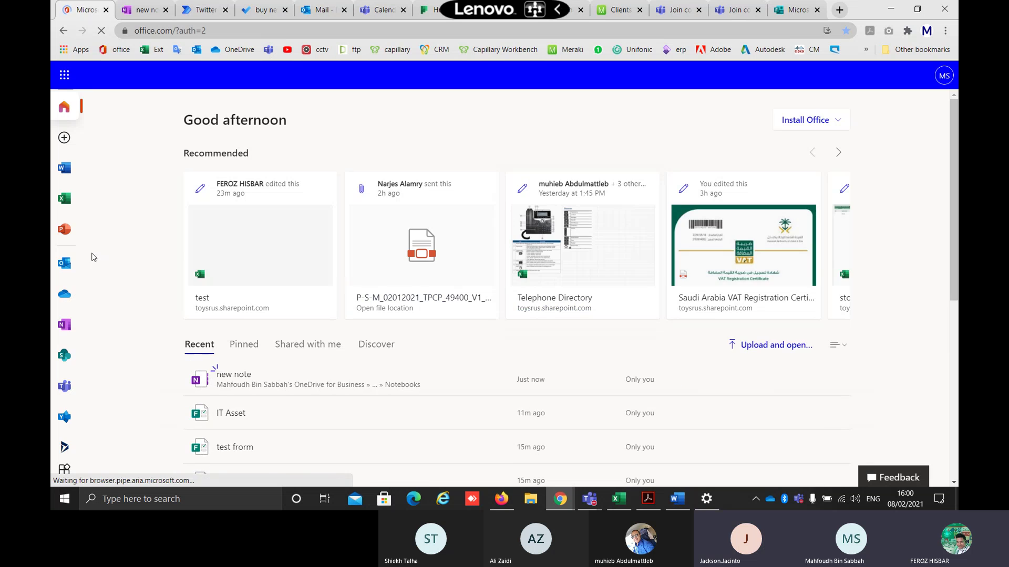
{"action": "scroll", "coordinate": [90, 376], "scroll_direction": "down", "scroll_amount": 3}
{"action": "scroll", "coordinate": [67, 432], "scroll_direction": "down", "scroll_amount": 5}
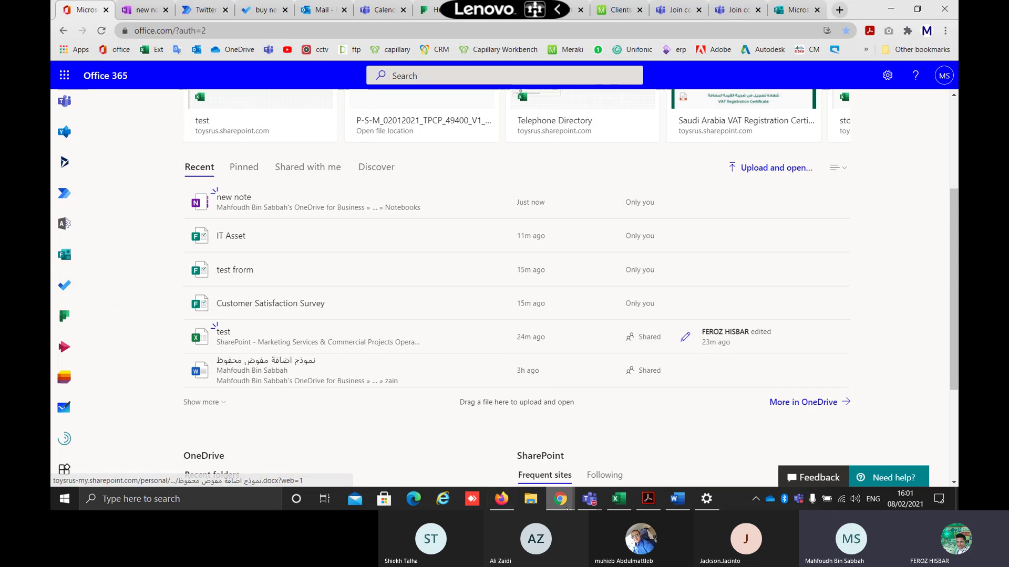
Switch to Teams and open the General channel of the Operation test team
{"action": "mouse_move", "coordinate": [589, 502]}
{"action": "left_click", "coordinate": [547, 431]}
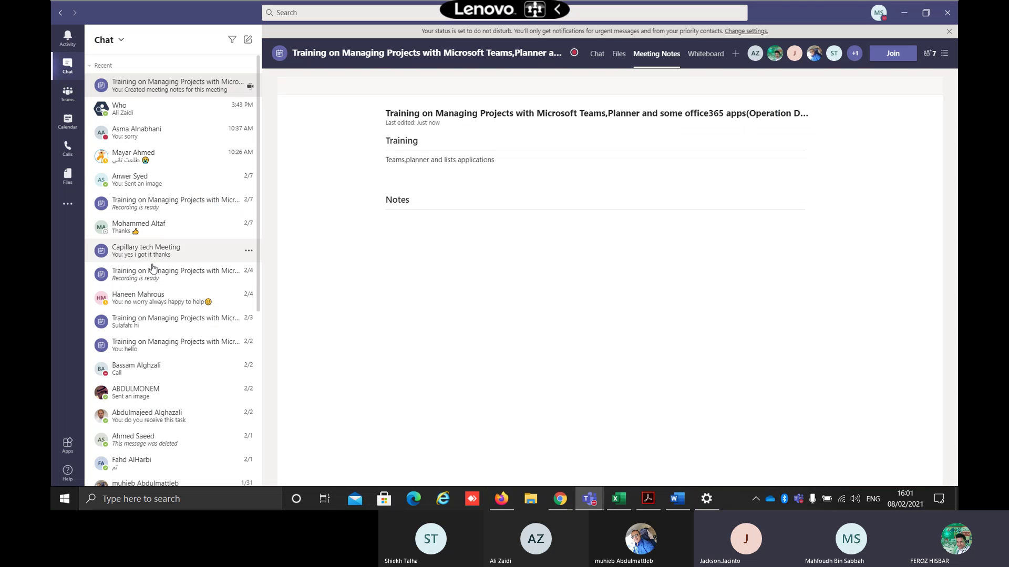
{"action": "left_click", "coordinate": [68, 97]}
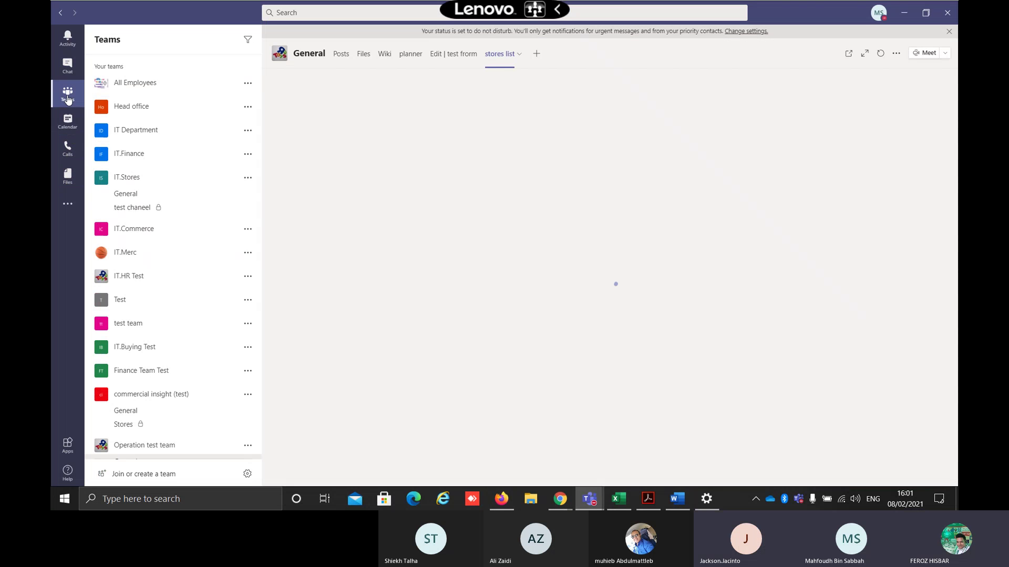
{"action": "scroll", "coordinate": [163, 446], "scroll_direction": "down", "scroll_amount": 1}
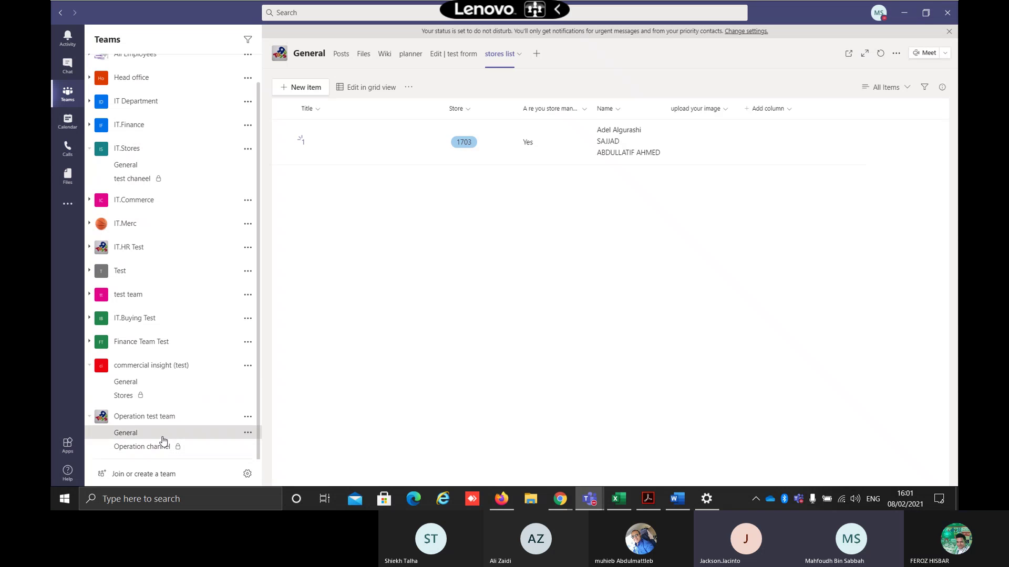
{"action": "left_click", "coordinate": [162, 440]}
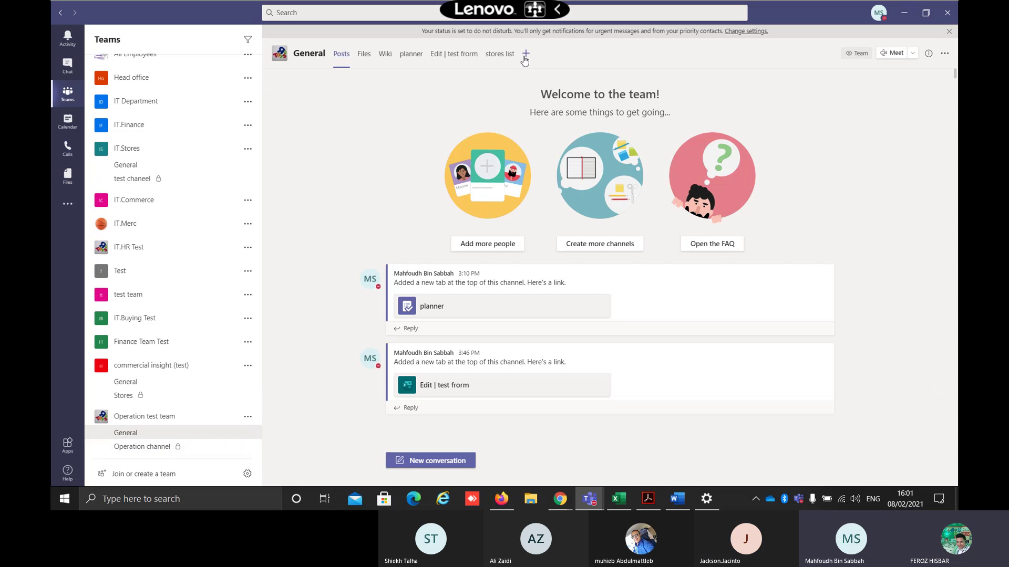
Add a OneNote tab to the General channel using the "new note" notebook
{"action": "left_click", "coordinate": [525, 54]}
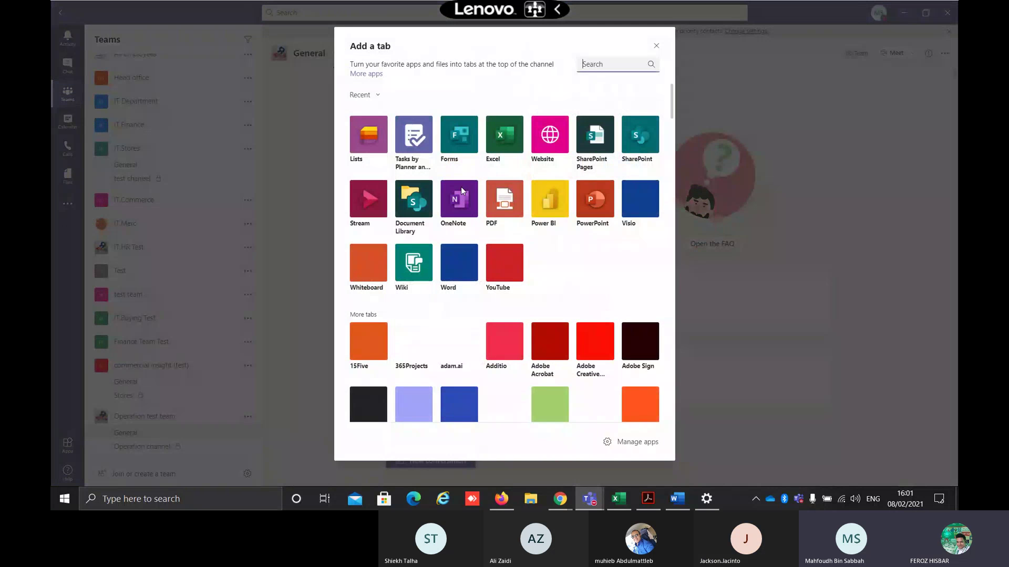
{"action": "left_click", "coordinate": [459, 199]}
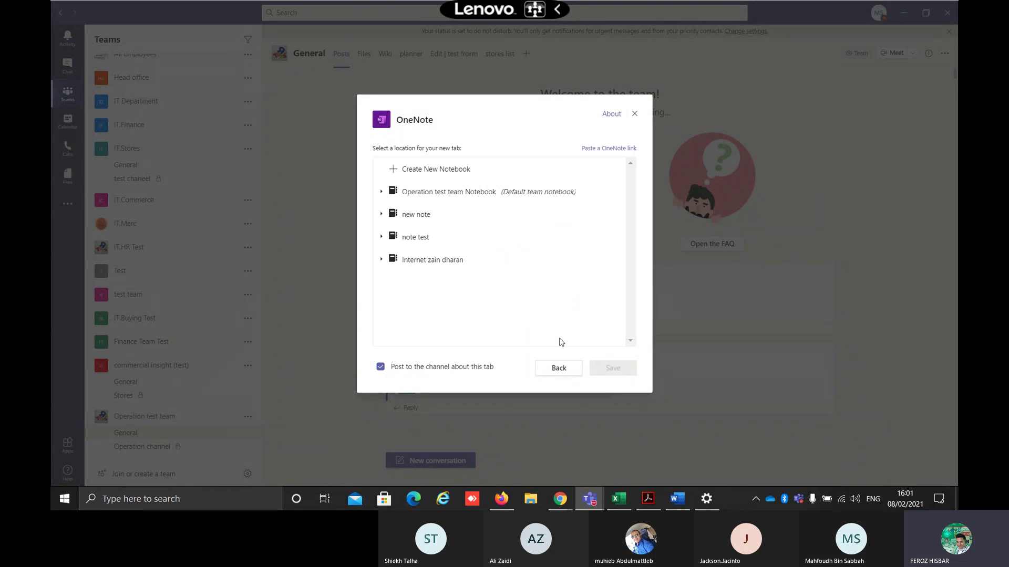
{"action": "left_click", "coordinate": [470, 260]}
{"action": "left_click", "coordinate": [409, 214]}
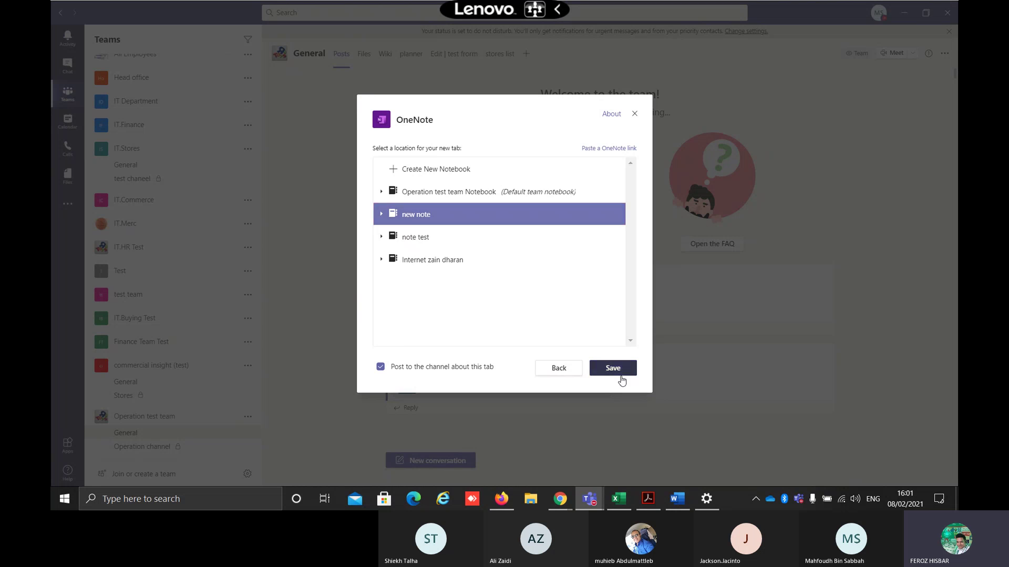
{"action": "left_click", "coordinate": [620, 377]}
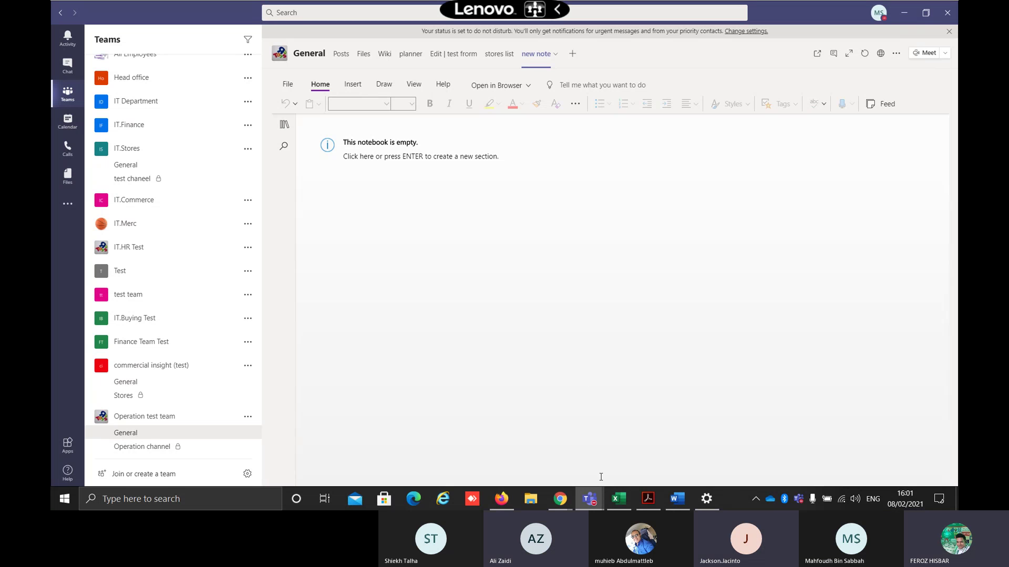
Switch to the ongoing meeting window, maximize it, and check the private camera preview
{"action": "mouse_move", "coordinate": [590, 497]}
{"action": "left_click", "coordinate": [653, 434]}
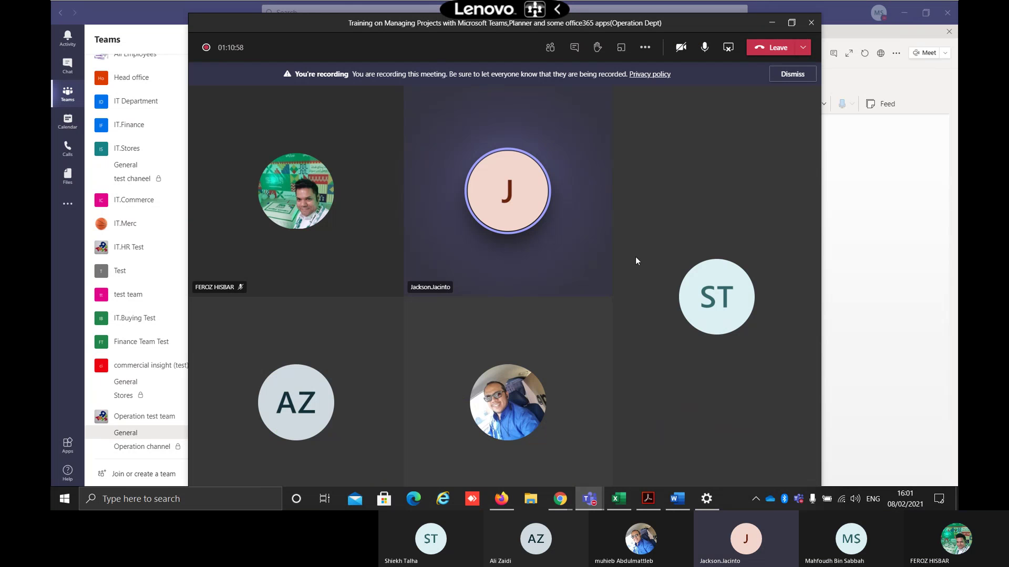
{"action": "left_click", "coordinate": [791, 23]}
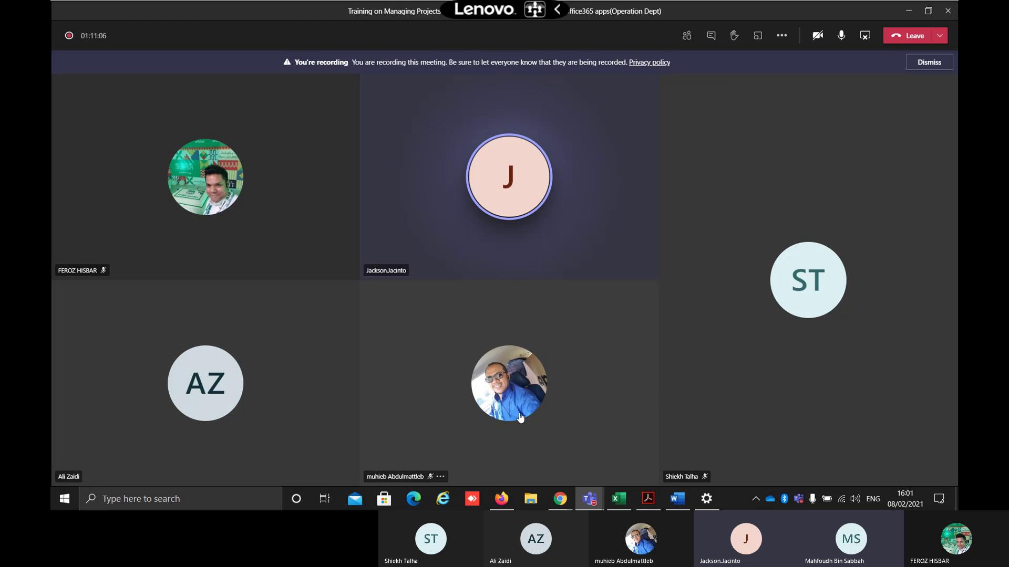
{"action": "left_click", "coordinate": [782, 37]}
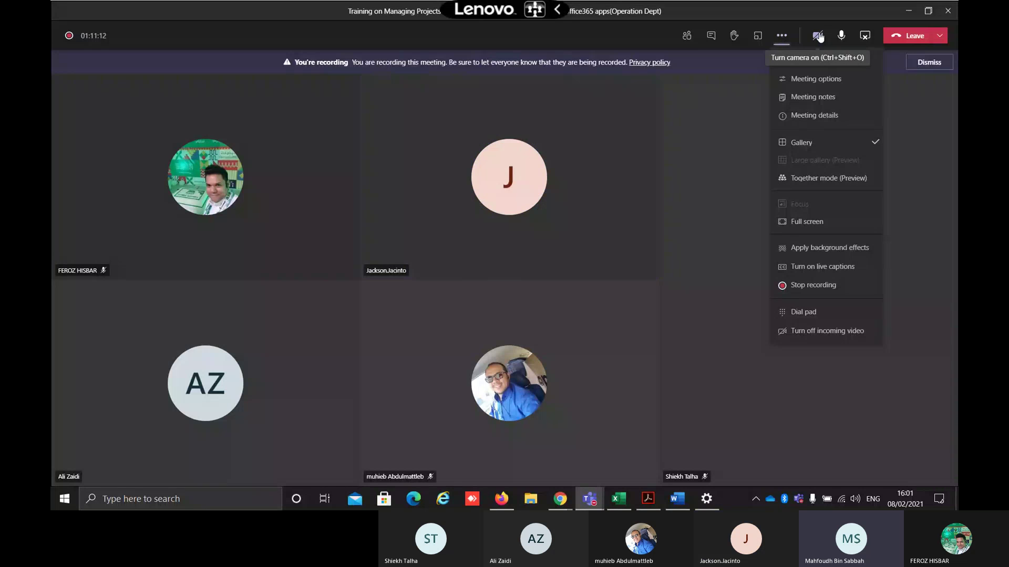
{"action": "mouse_move", "coordinate": [819, 37]}
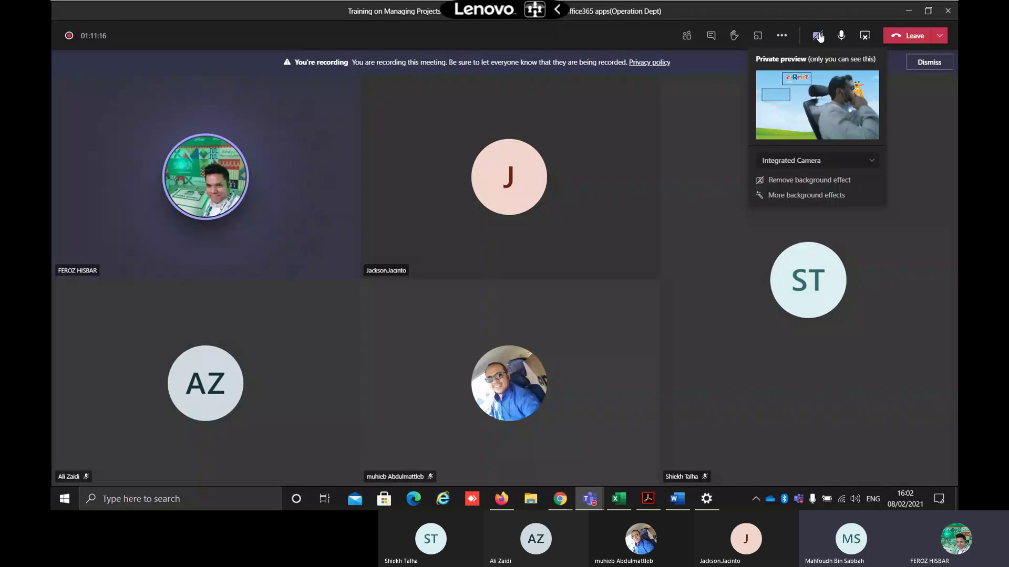
Apply the custom giraffe background effect to the camera and turn on the video in the meeting
{"action": "left_click", "coordinate": [782, 36]}
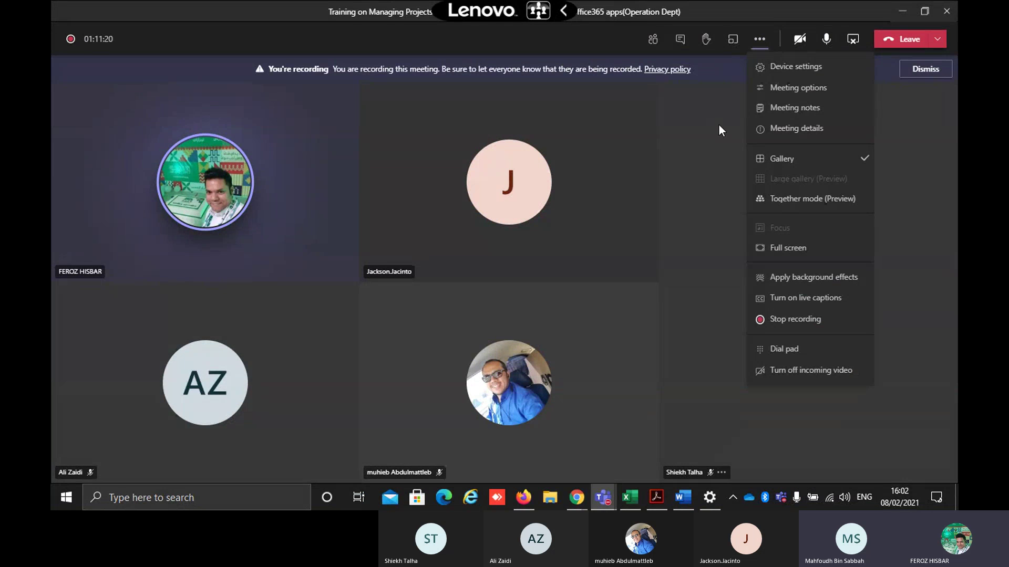
{"action": "left_click", "coordinate": [809, 277]}
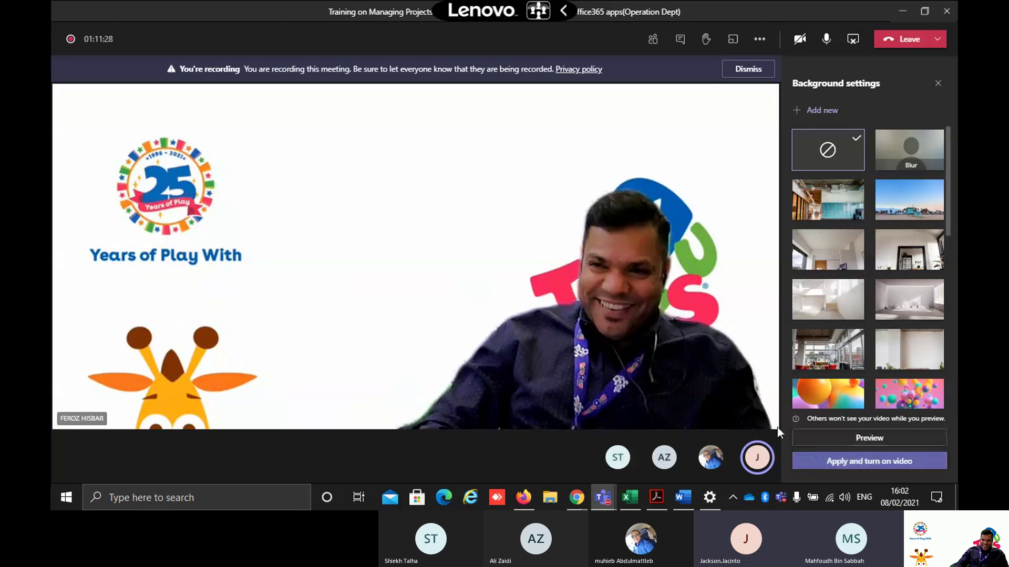
{"action": "scroll", "coordinate": [854, 311], "scroll_direction": "down", "scroll_amount": 3}
{"action": "scroll", "coordinate": [853, 312], "scroll_direction": "down", "scroll_amount": 5}
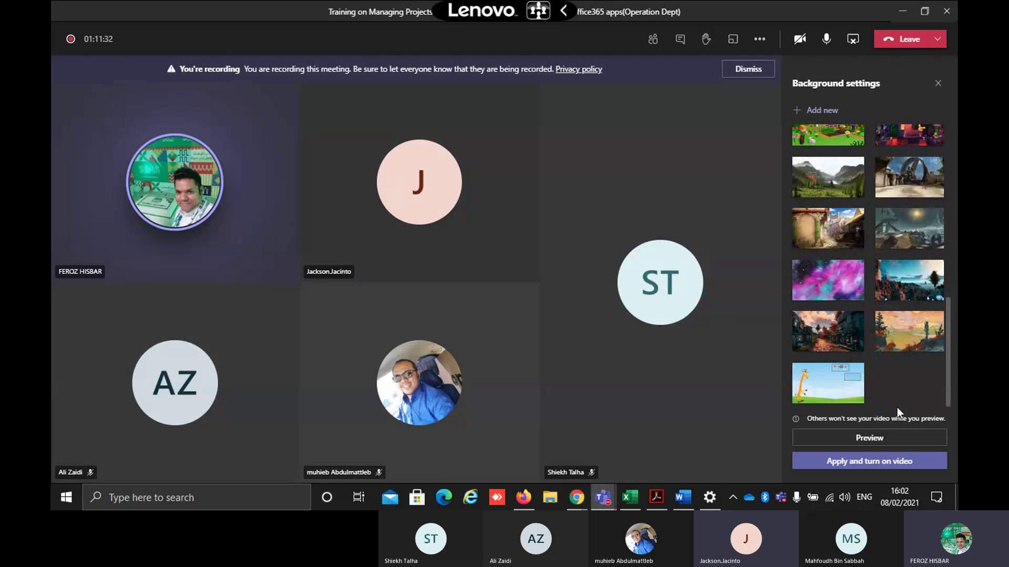
{"action": "left_click", "coordinate": [828, 383]}
{"action": "left_click", "coordinate": [839, 461]}
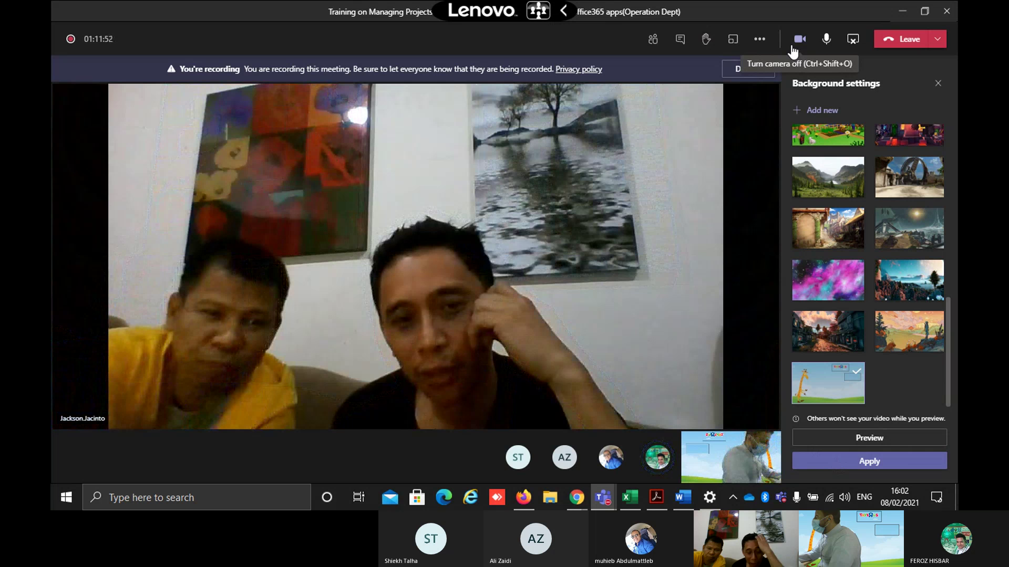
Turn the meeting camera off and show the list of meeting participants
{"action": "left_click", "coordinate": [792, 46]}
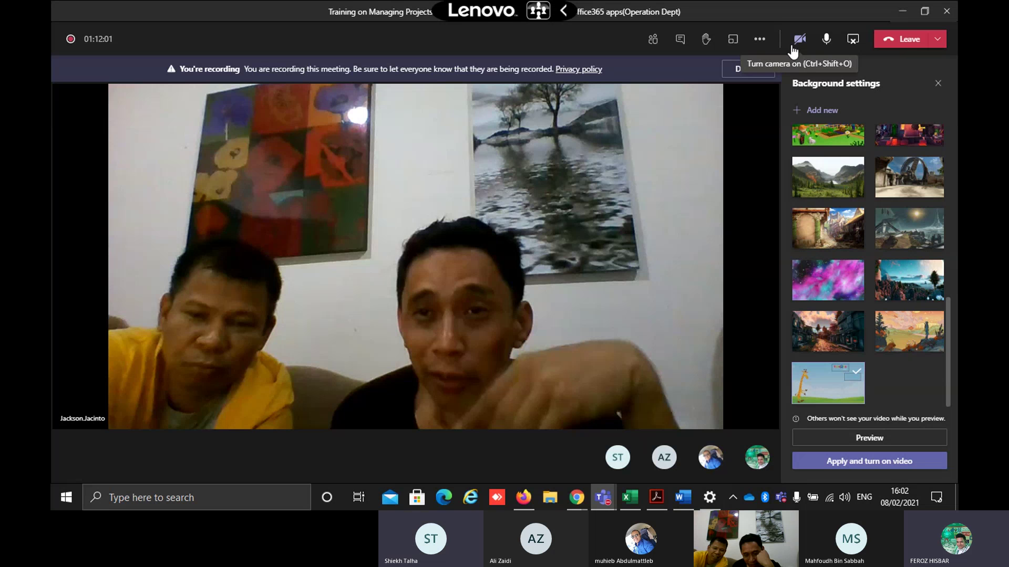
{"action": "left_click", "coordinate": [760, 39]}
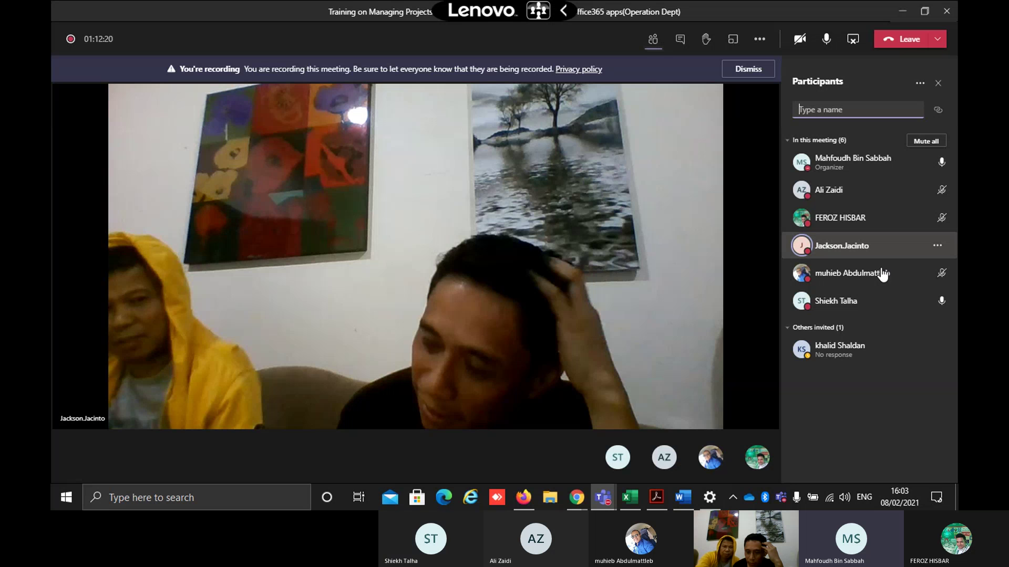
Switch to Chrome, launch Stream from the Office 365 apps page, and view your own videos
{"action": "key", "text": "alt+Tab"}
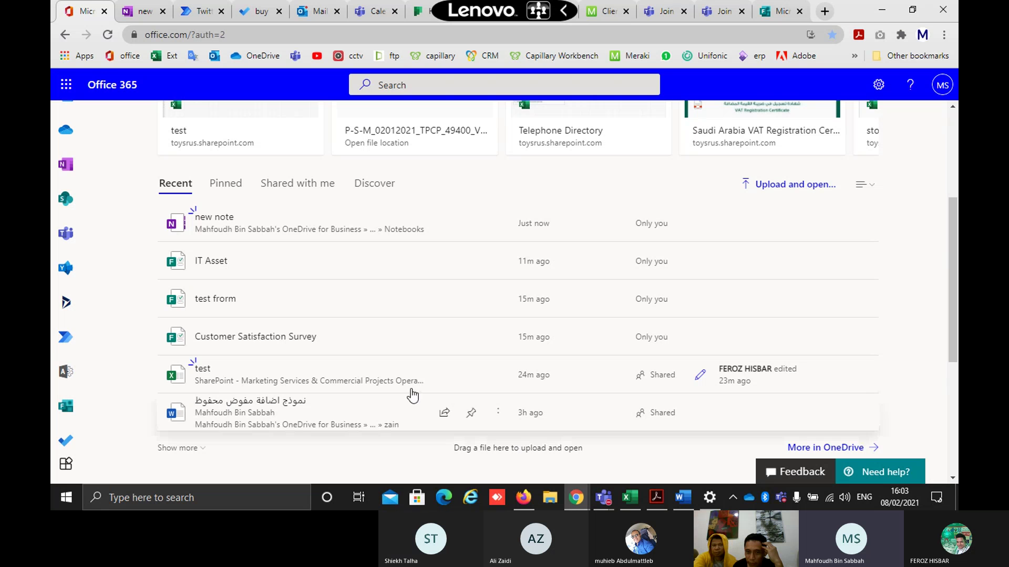
{"action": "scroll", "coordinate": [71, 431], "scroll_direction": "down", "scroll_amount": 3}
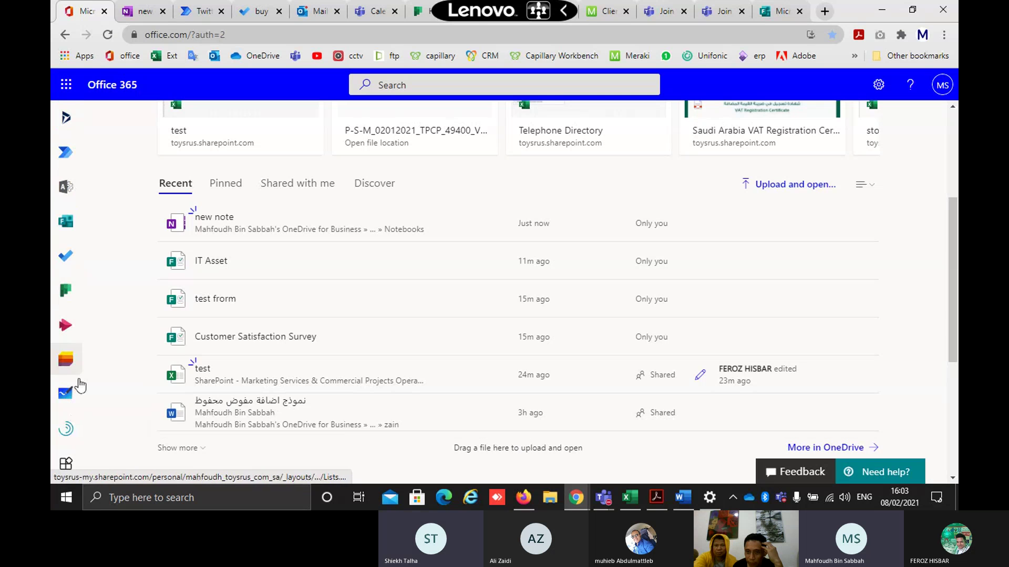
{"action": "left_click", "coordinate": [71, 455]}
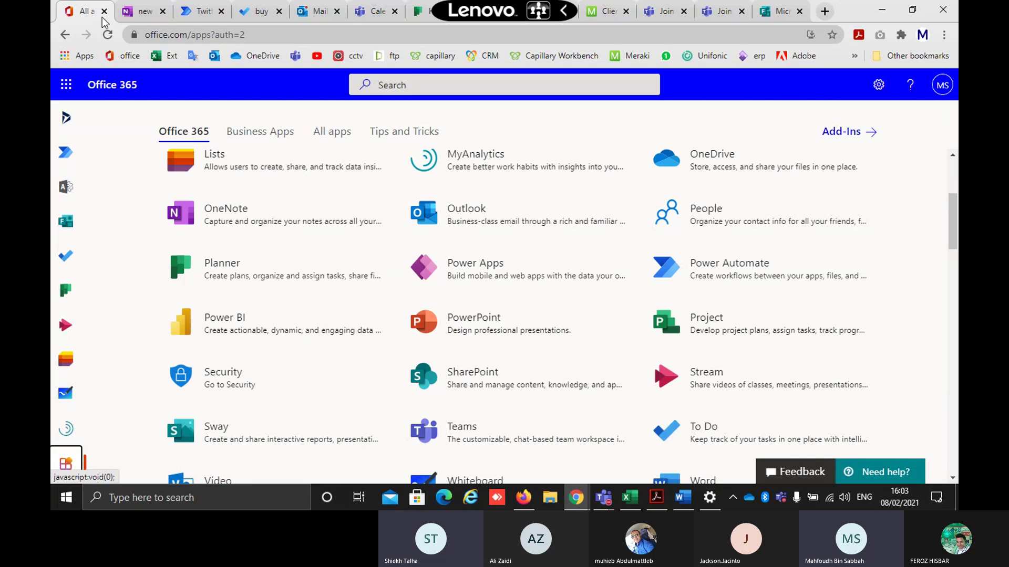
{"action": "scroll", "coordinate": [442, 286], "scroll_direction": "down", "scroll_amount": 3}
{"action": "left_click", "coordinate": [712, 188]}
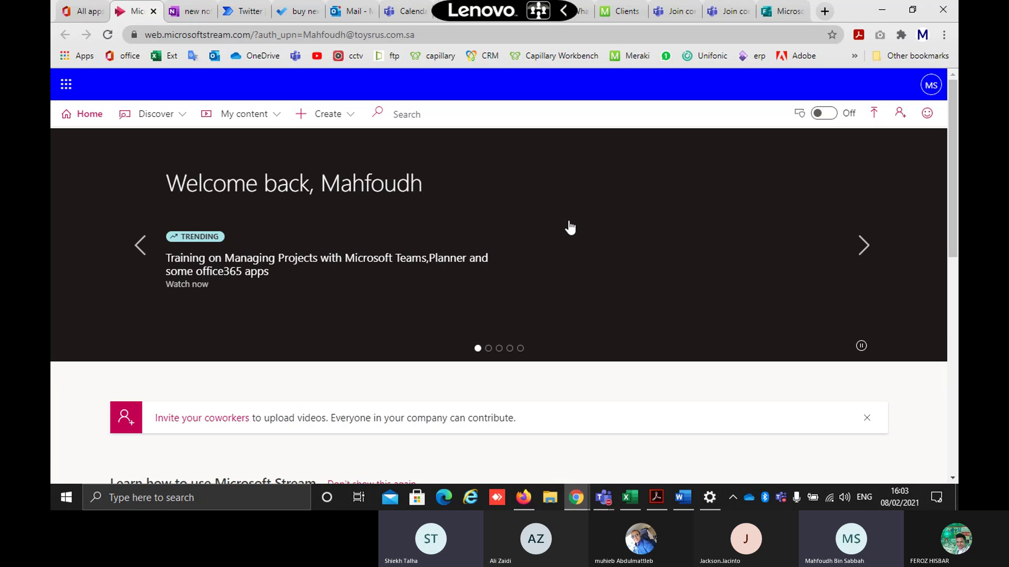
{"action": "mouse_move", "coordinate": [274, 118]}
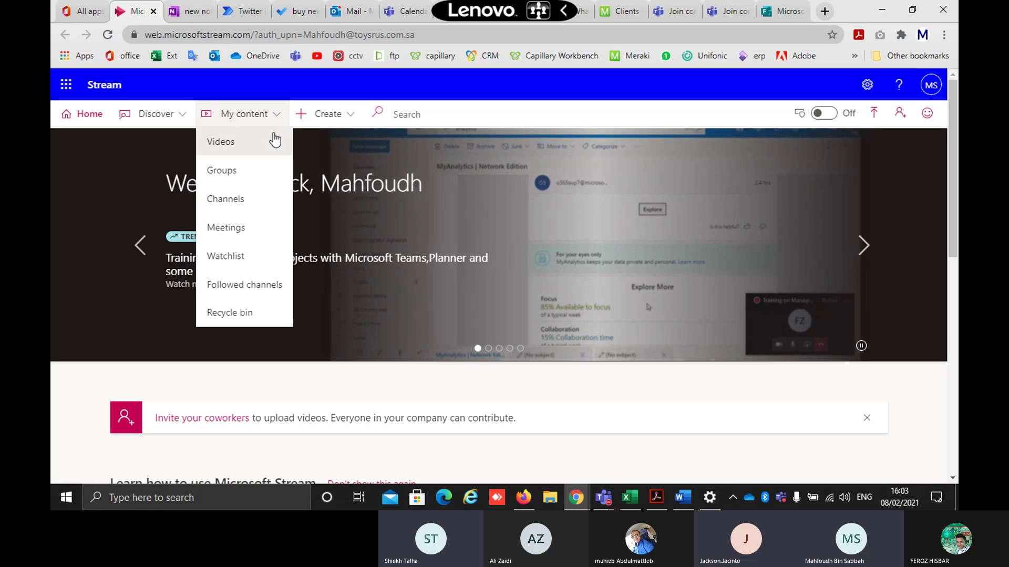
{"action": "left_click", "coordinate": [269, 149]}
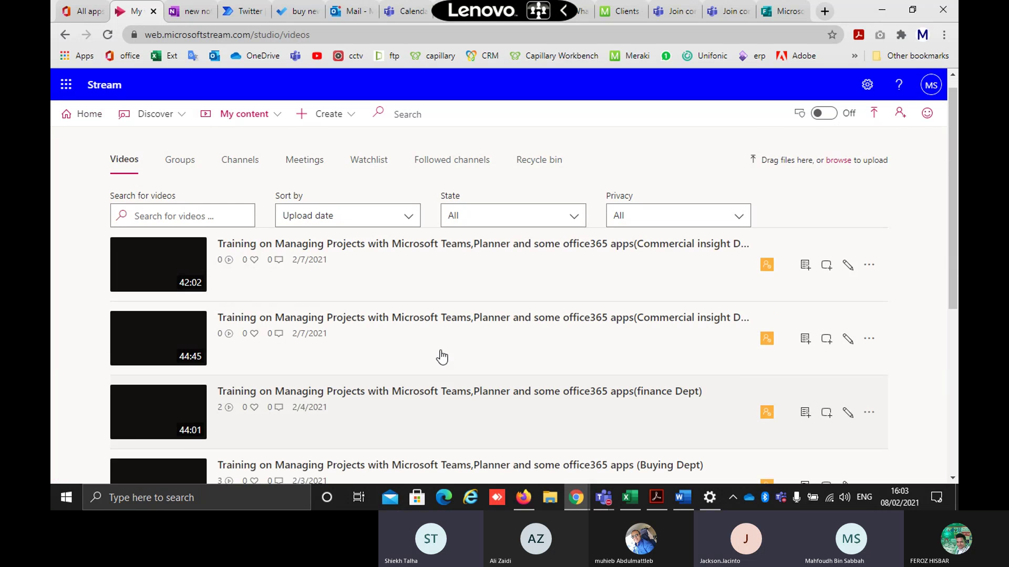
Return to the ongoing meeting window and stop the meeting recording
{"action": "left_click", "coordinate": [881, 10]}
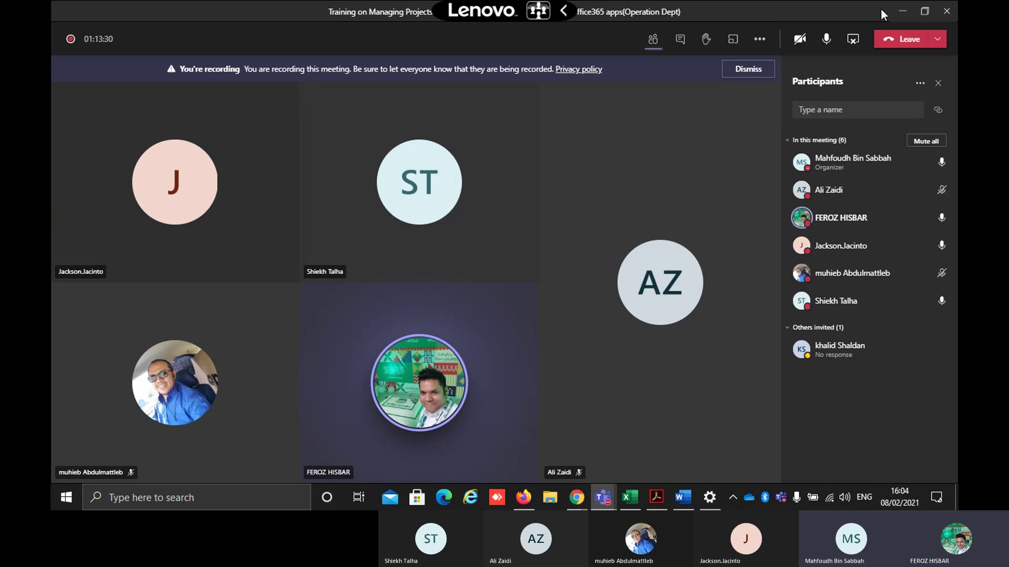
{"action": "mouse_move", "coordinate": [905, 354]}
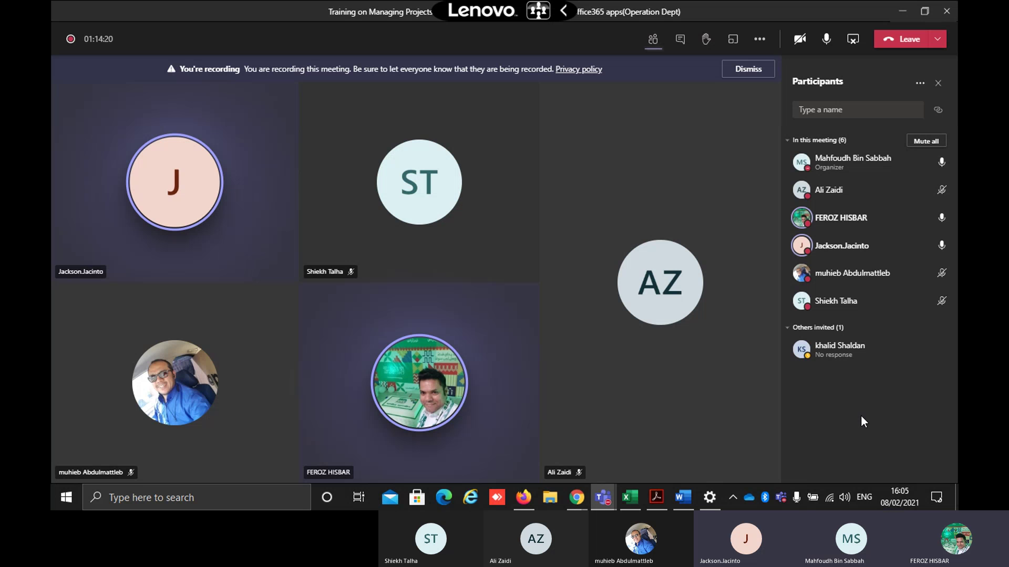
{"action": "left_click", "coordinate": [760, 41]}
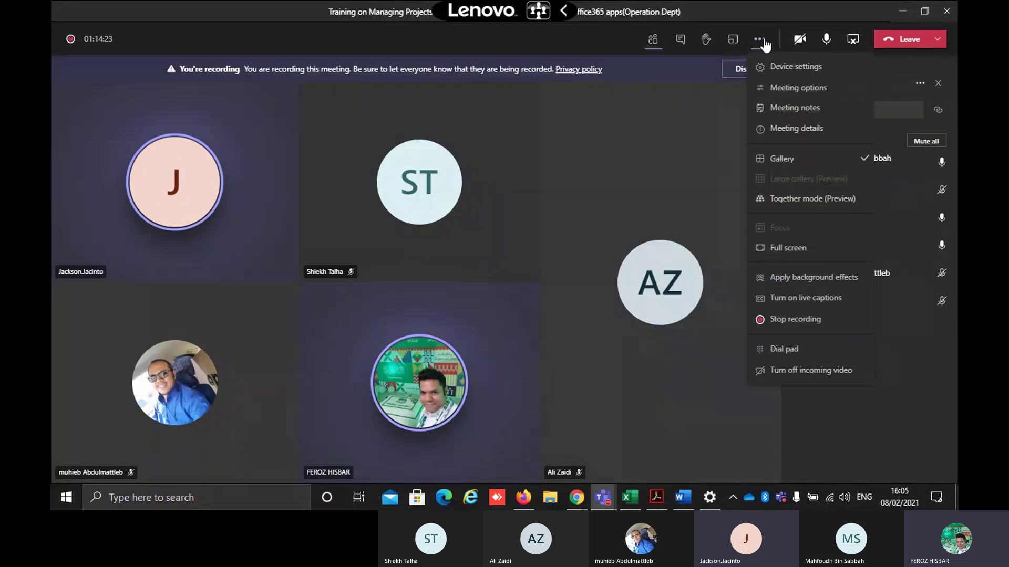
{"action": "left_click", "coordinate": [786, 327]}
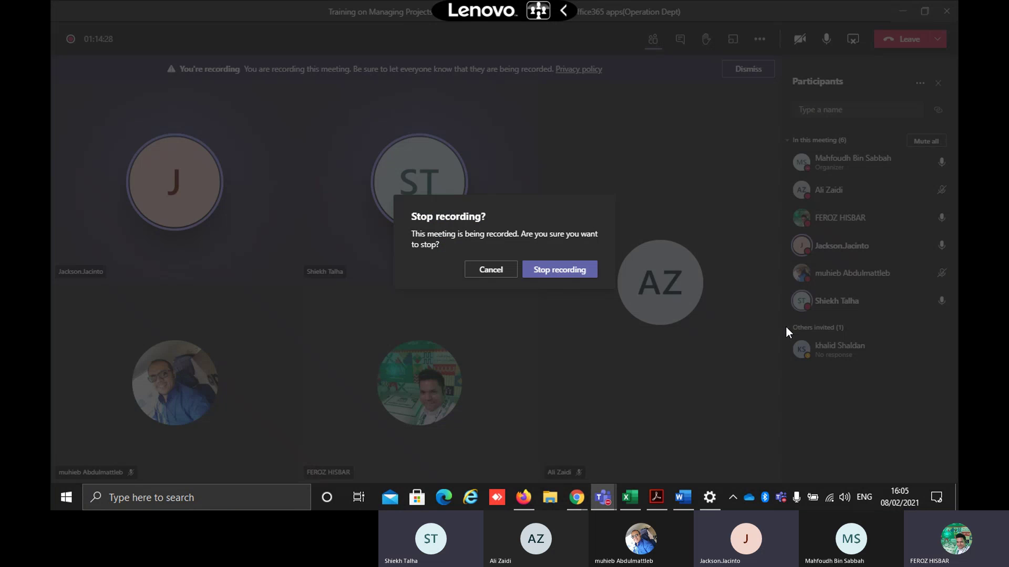